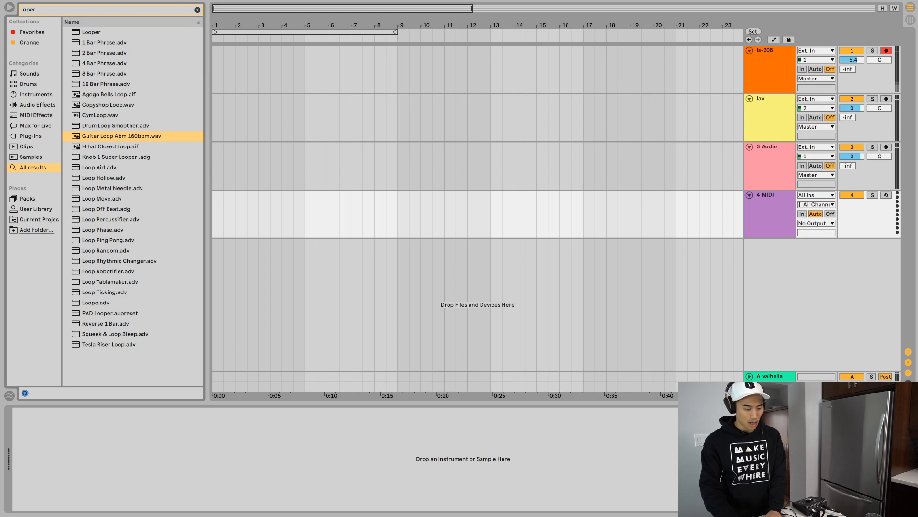
# - Search the browser for Operator and load the instrument onto the empty MIDI track
pyautogui.write('ator')
pyautogui.press('Down')
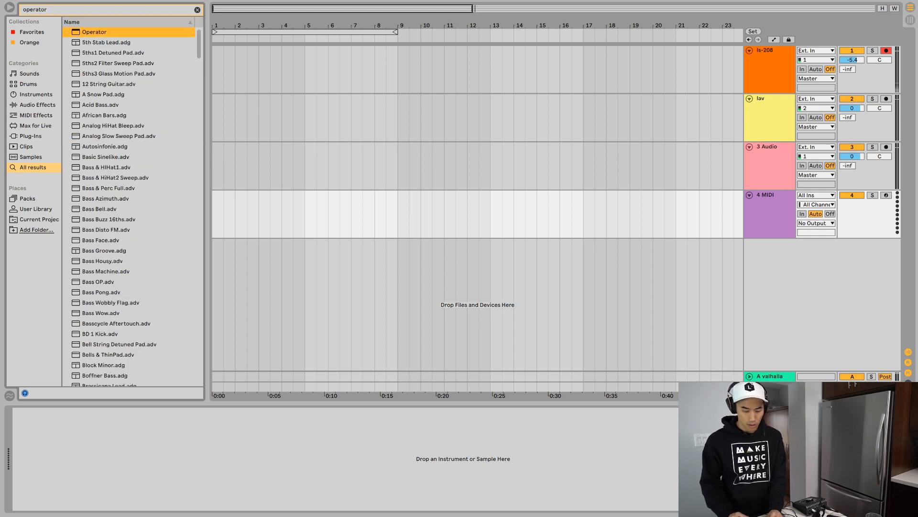
pyautogui.press('Return')
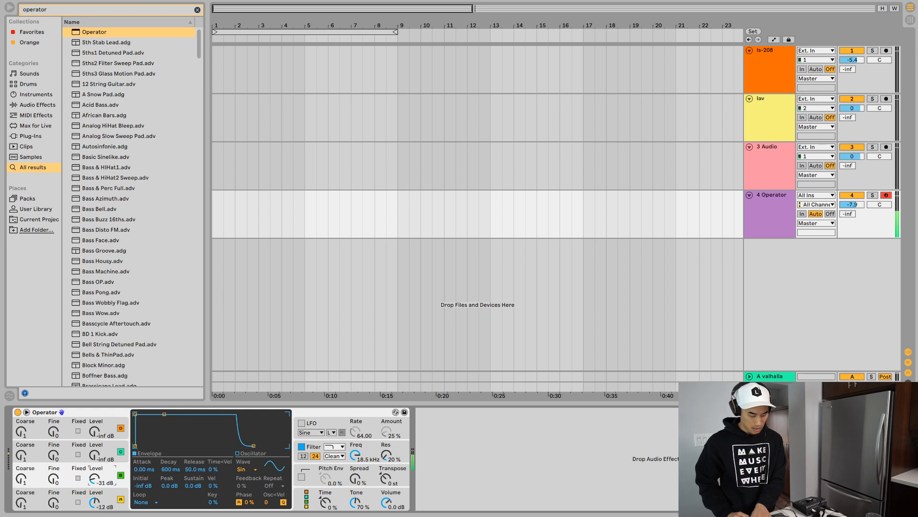
# - Create an empty eight-bar MIDI clip from bar 1 to bar 9 on the Operator track
pyautogui.click(247, 214)
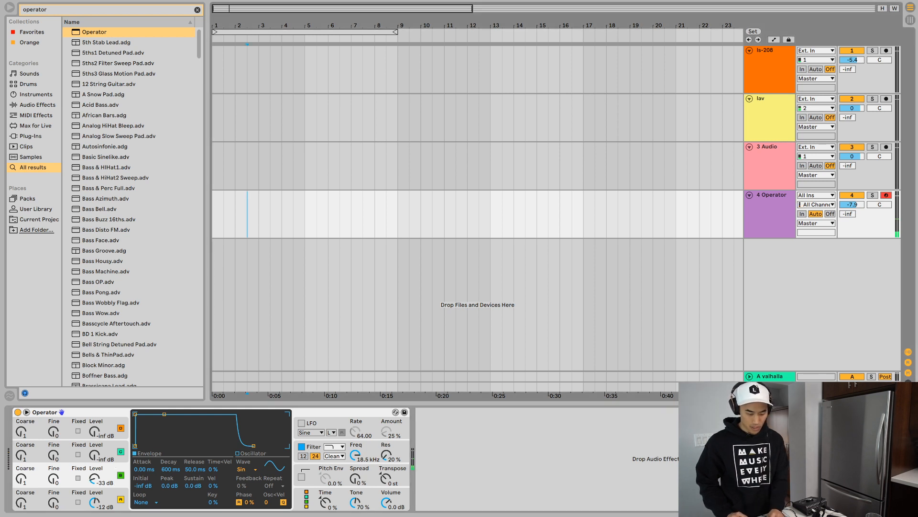
pyautogui.moveTo(398, 214); pyautogui.dragTo(212, 214)
pyautogui.hotkey('ctrl', 'shift', 'm')
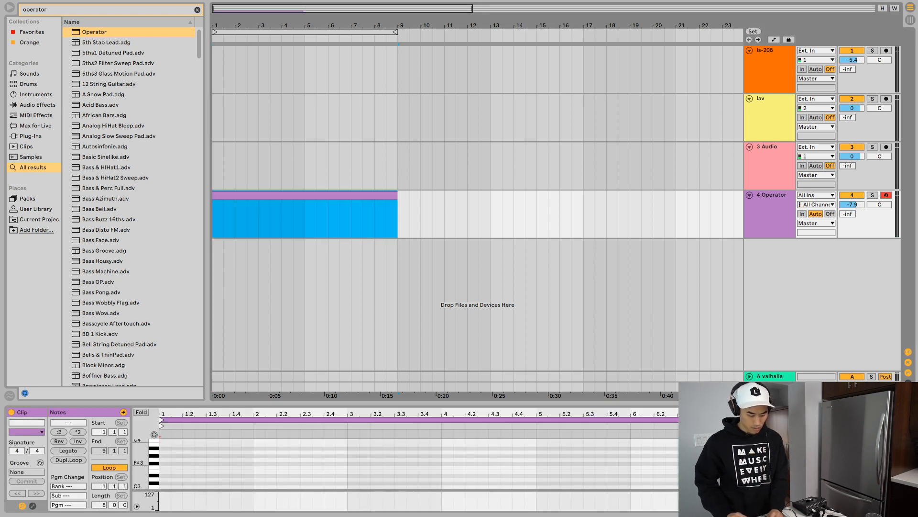
# - Turn on note preview, enter a sustained A#1 note across the whole eight-bar clip, and play the clip
pyautogui.click(154, 434)
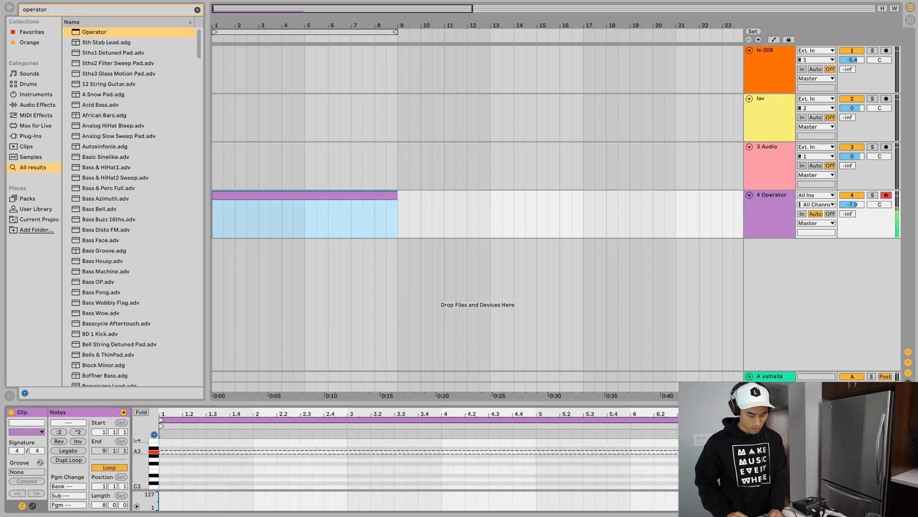
pyautogui.press('Right')
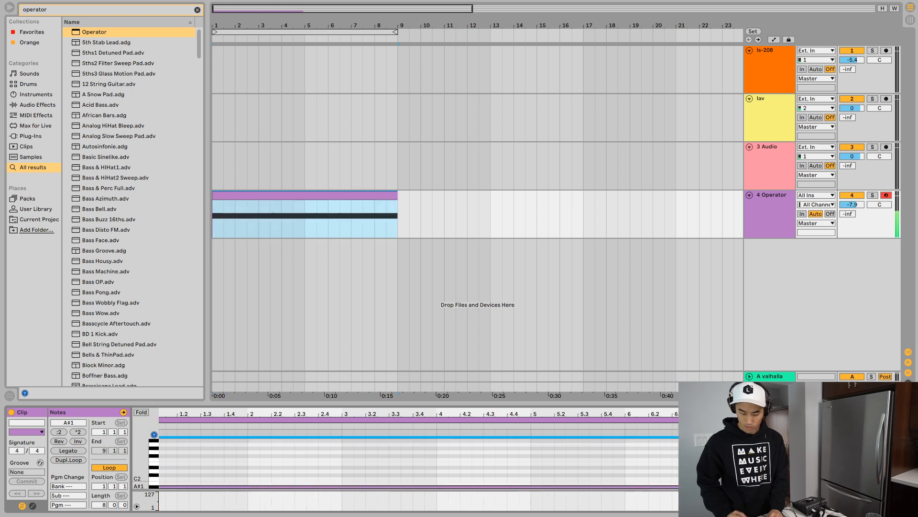
pyautogui.press('space')
pyautogui.click(304, 195)
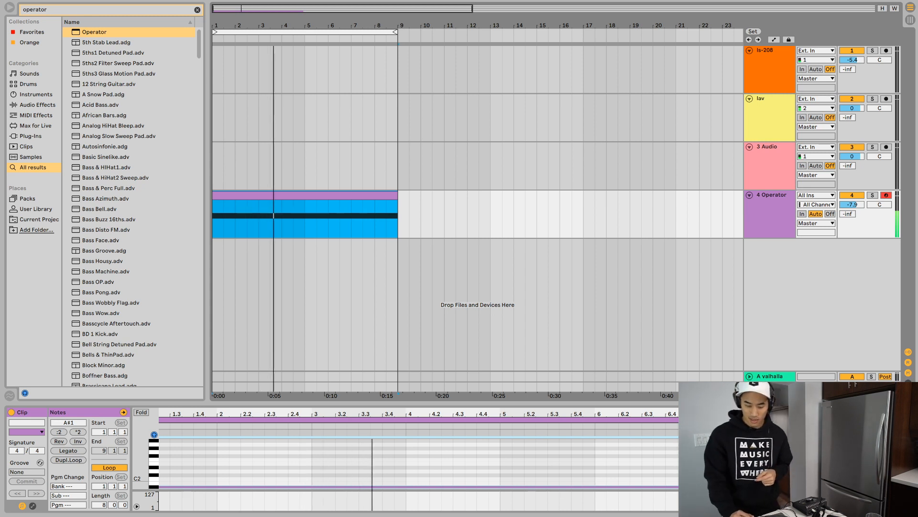
# - Set Operator's oscillator C to the NoW noise waveform and raise its level to -31 dB
pyautogui.hotkey('shift', 'Tab')
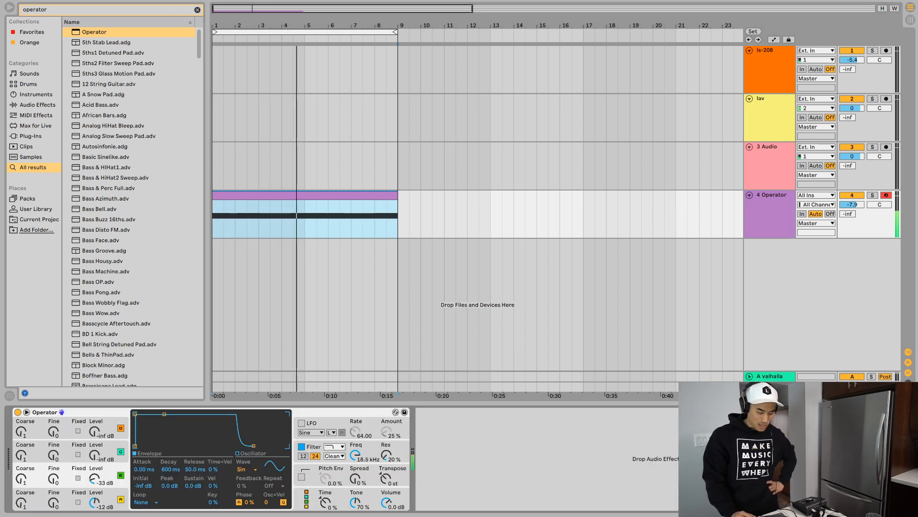
pyautogui.click(109, 450)
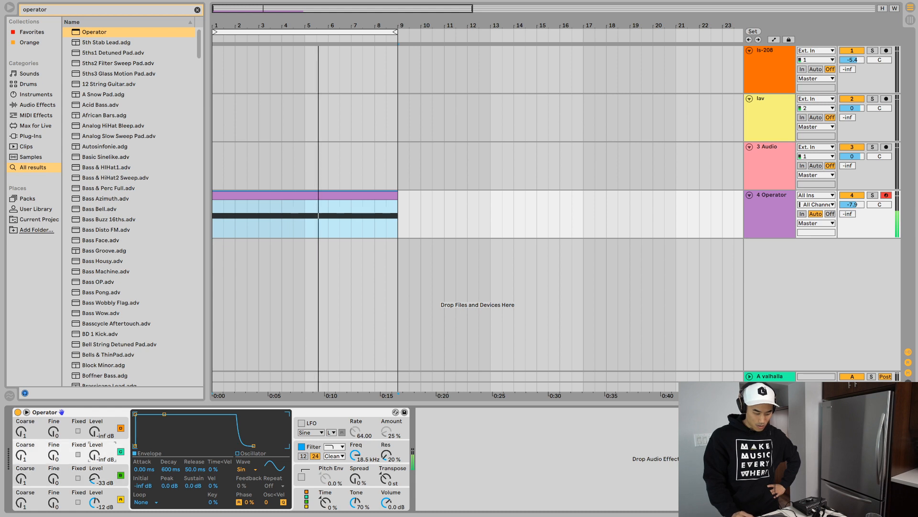
pyautogui.click(247, 469)
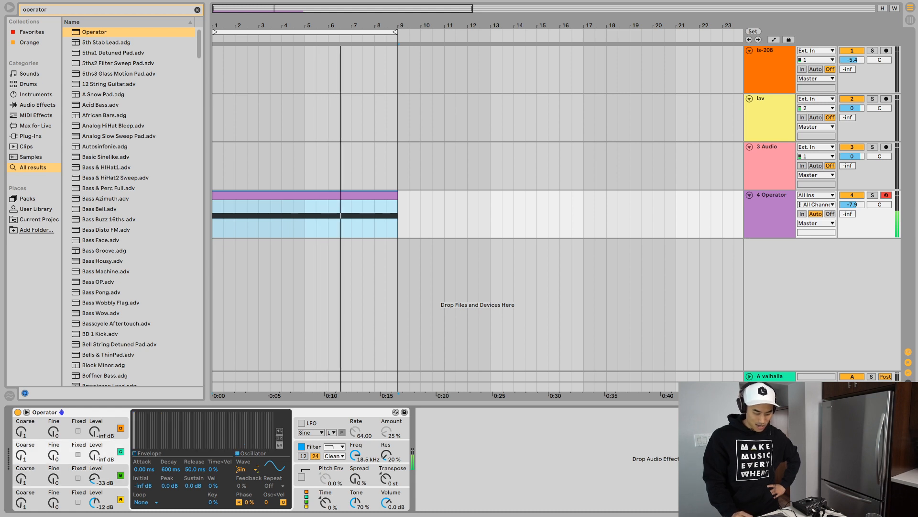
pyautogui.click(246, 469)
pyautogui.press('Down')
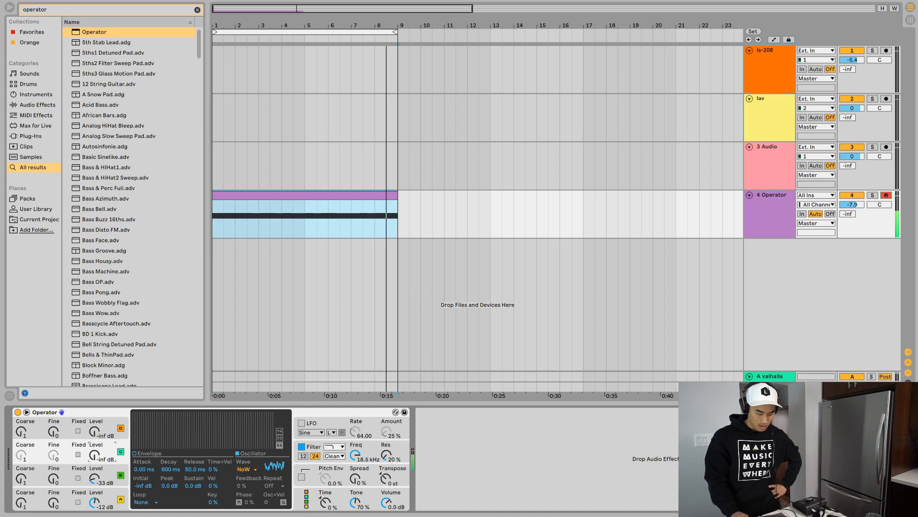
pyautogui.moveTo(94, 455); pyautogui.dragTo(94, 450)
# - Try several alternative oscillator algorithms in Operator, including the fully parallel one, with oscillator C lowered to -43 dB
pyautogui.click(306, 499)
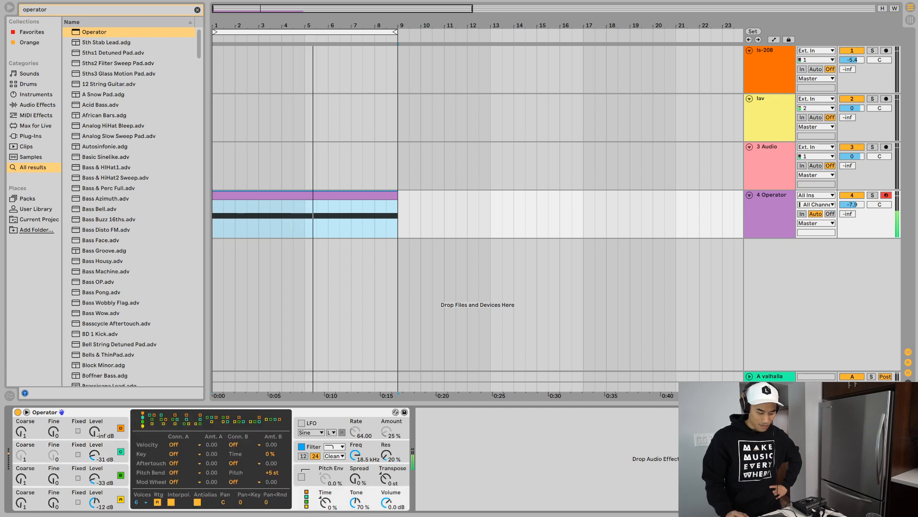
pyautogui.click(273, 419)
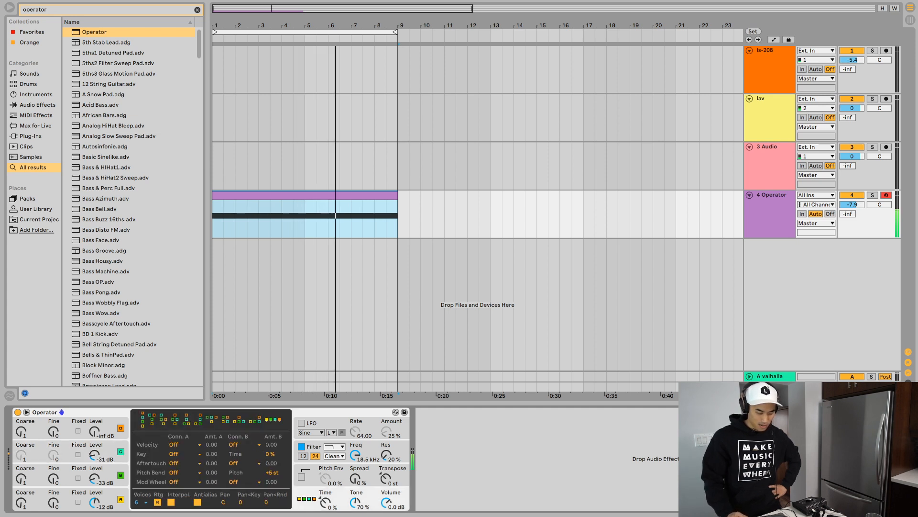
pyautogui.moveTo(94, 454); pyautogui.dragTo(94, 458)
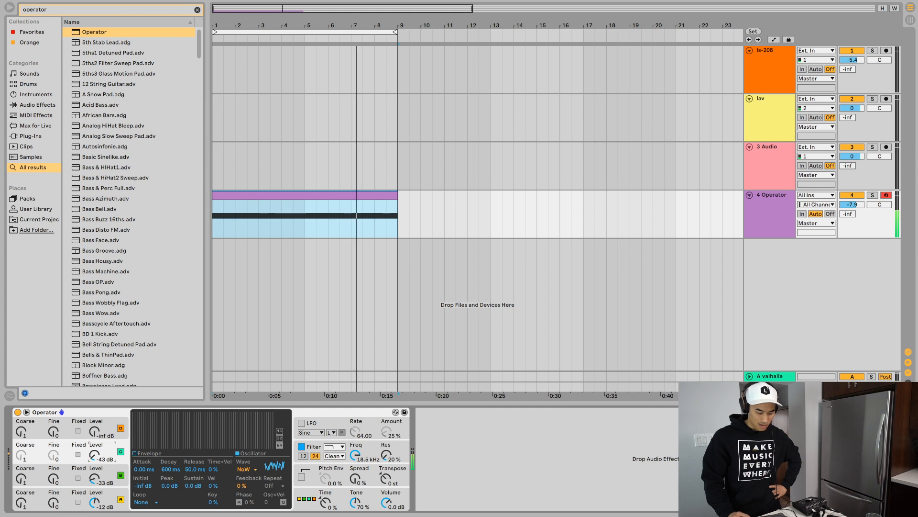
pyautogui.click(306, 499)
pyautogui.click(143, 419)
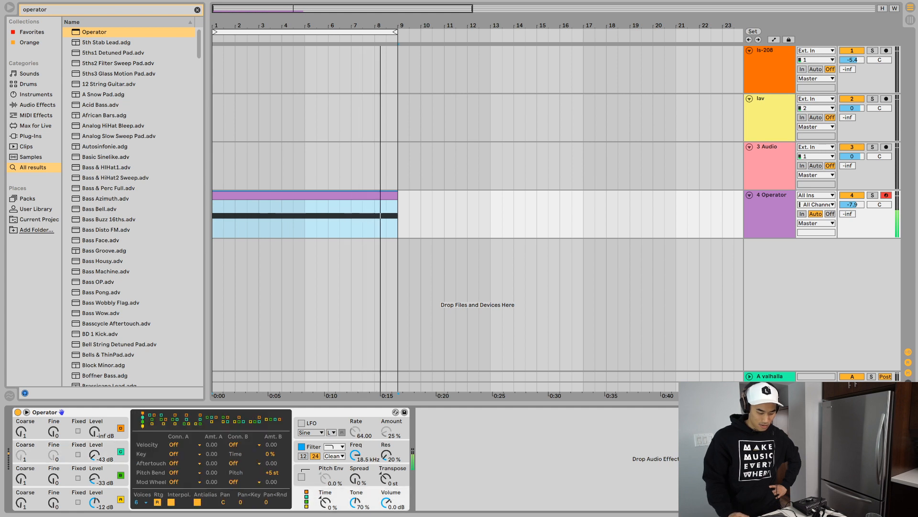
pyautogui.click(163, 420)
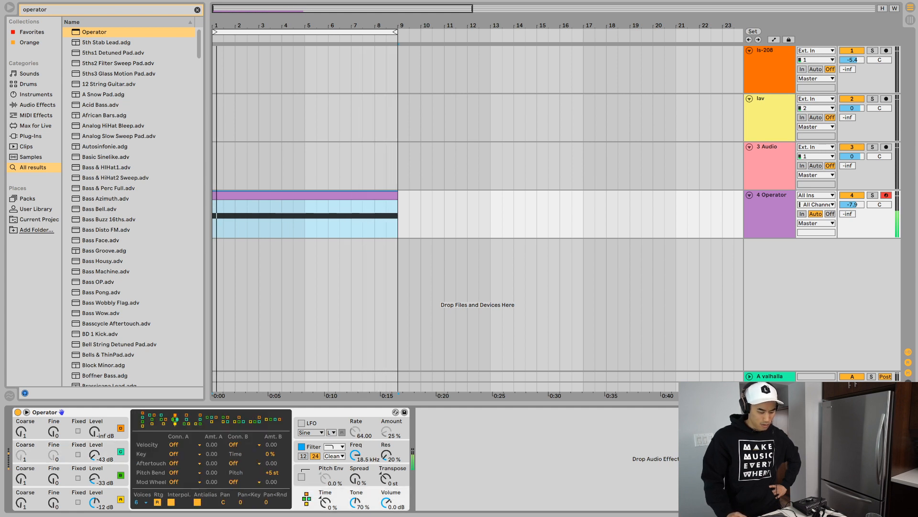
pyautogui.click(198, 420)
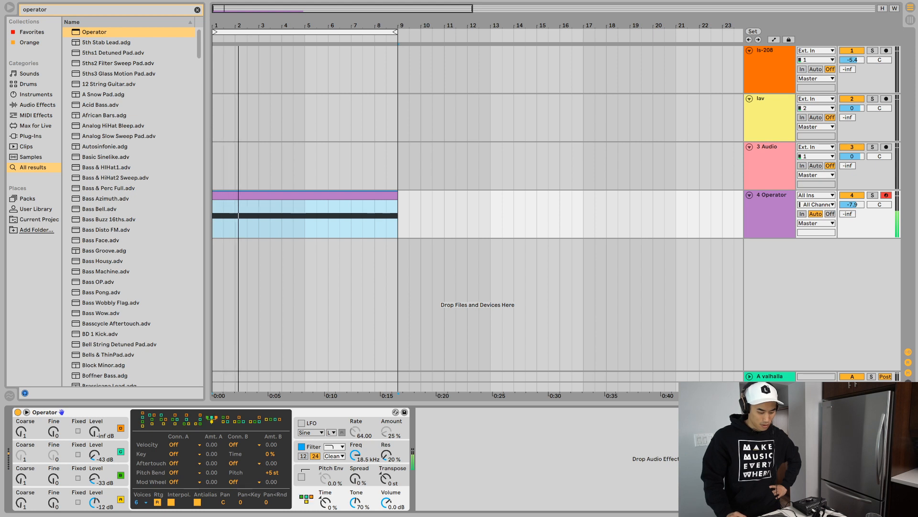
pyautogui.click(256, 420)
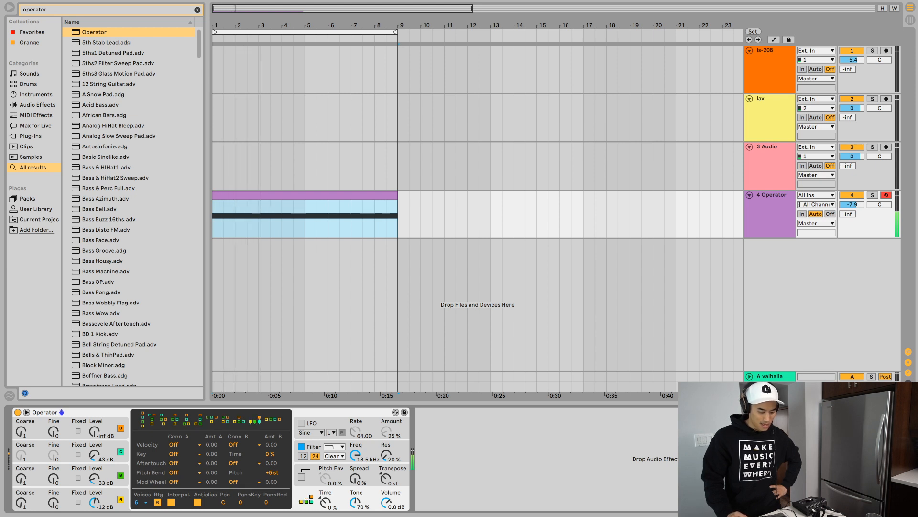
# - Select the fully stacked vertical algorithm in Operator and set oscillator C's level to -35 dB
pyautogui.click(142, 420)
pyautogui.moveTo(95, 456); pyautogui.dragTo(95, 449)
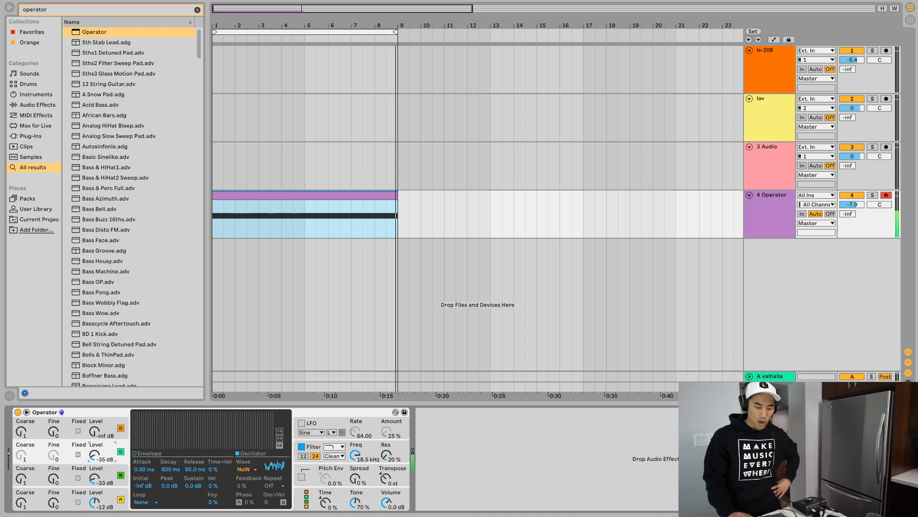
# - Find the Reverb effect, add it after Operator, and lower its Dry/Wet to 16%
pyautogui.hotkey('ctrl', 'f')
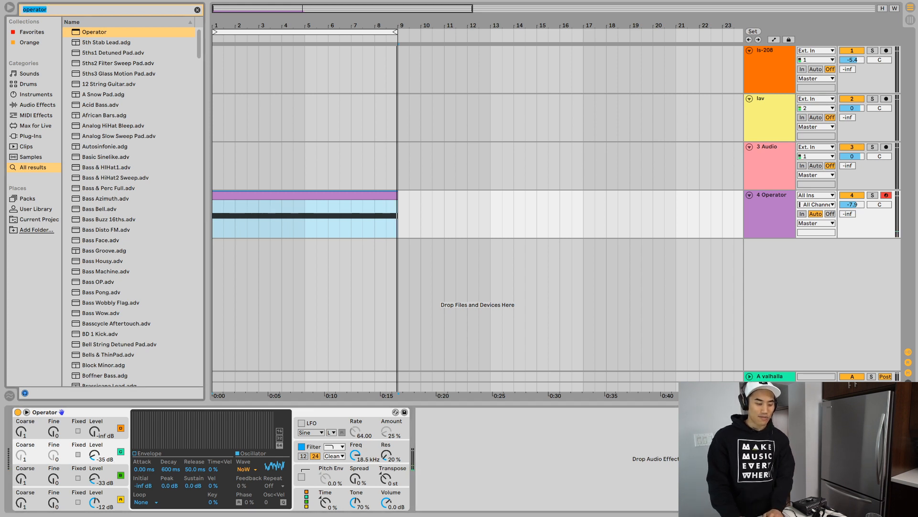
pyautogui.write('reverb')
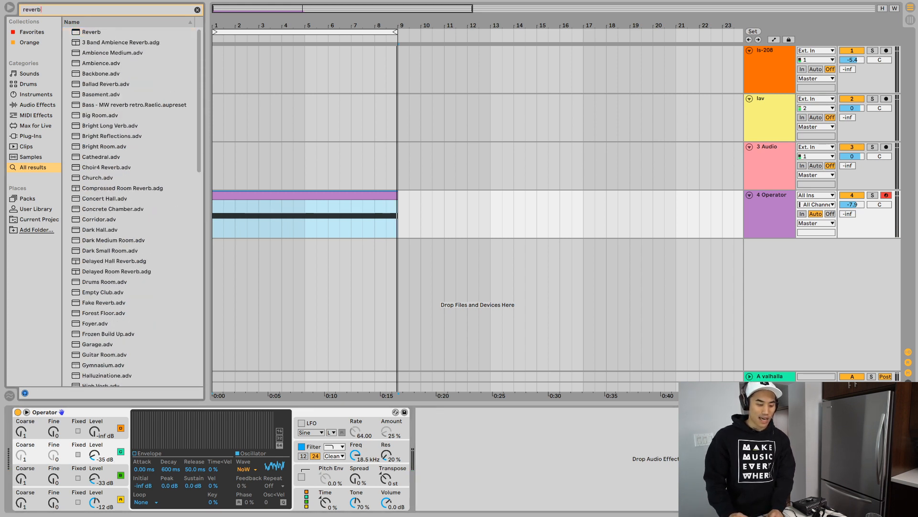
pyautogui.press('Down')
pyautogui.press('Return')
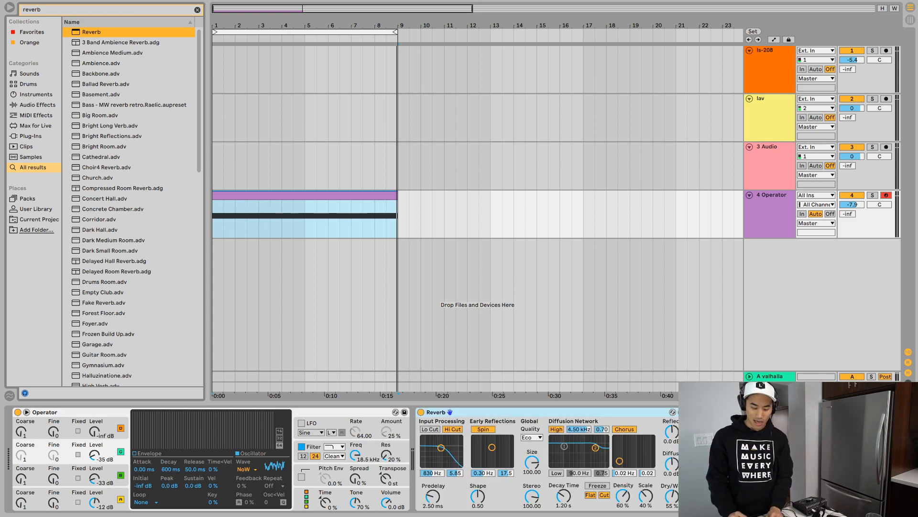
pyautogui.moveTo(672, 496); pyautogui.dragTo(672, 515)
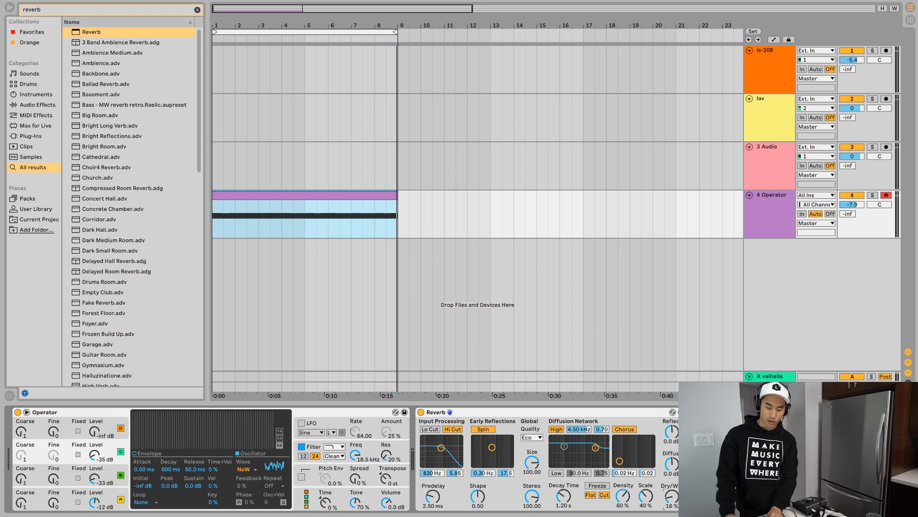
# - Play back the looped Operator drone through the reverb to check its sound
pyautogui.press('space')
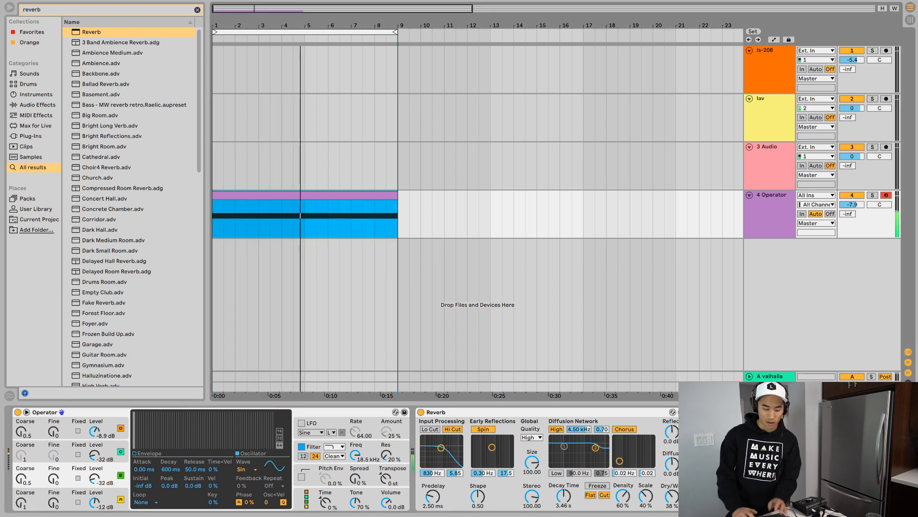
pyautogui.press('space')
pyautogui.press('space')
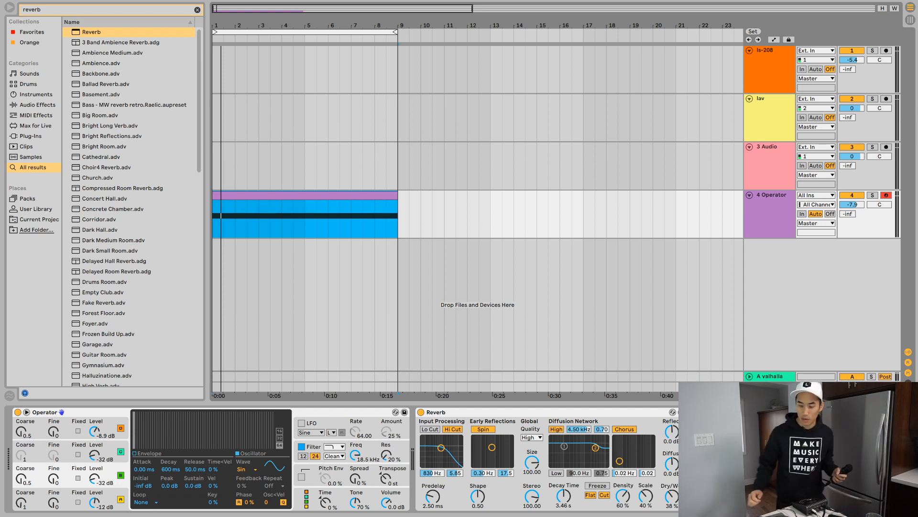
# - Select the ls-208 audio track and arm it for recording
pyautogui.click(769, 99)
pyautogui.click(769, 50)
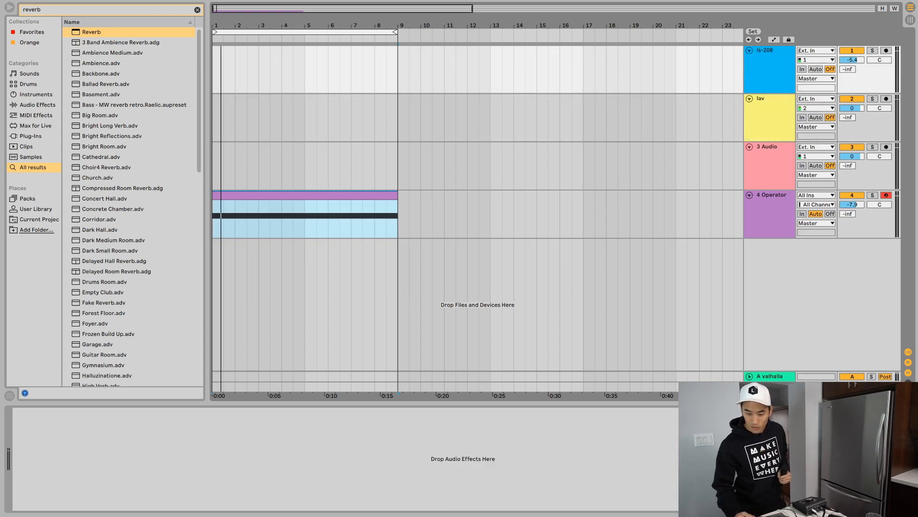
pyautogui.click(887, 51)
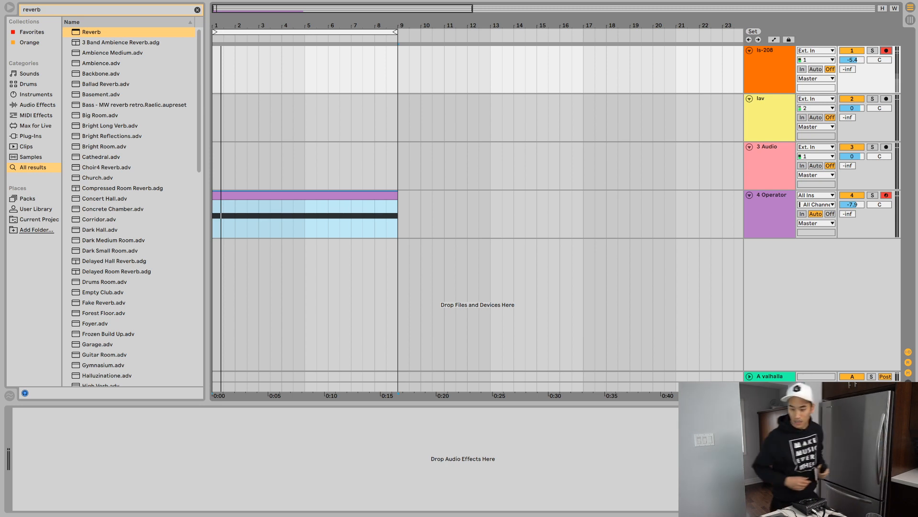
# - Try recording a short take on the ls-208 track from about bar 11 while Operator is still armed
pyautogui.click(445, 70)
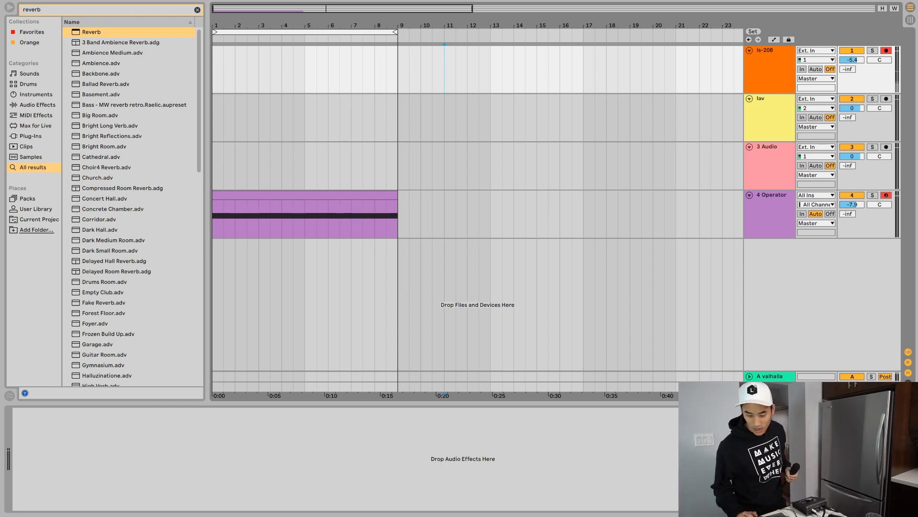
pyautogui.press('space')
pyautogui.press('F9')
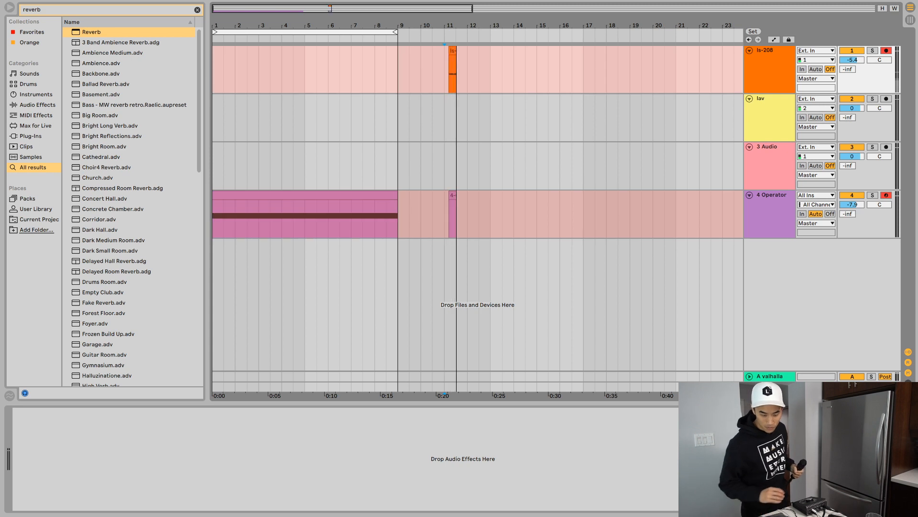
pyautogui.press('space')
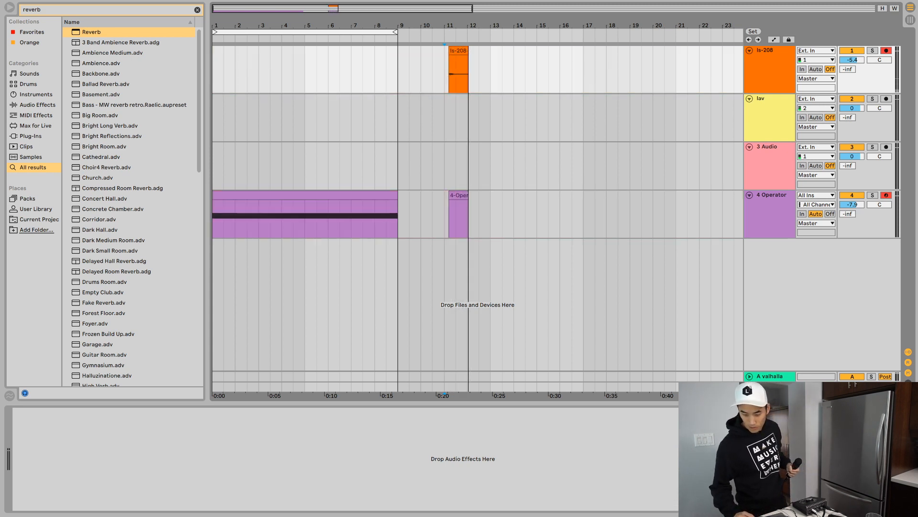
# - Disarm the Operator track and record a new take on only the ls-208 track from about bar 10, replacing the short test clips
pyautogui.click(886, 195)
pyautogui.moveTo(503, 218); pyautogui.dragTo(421, 219)
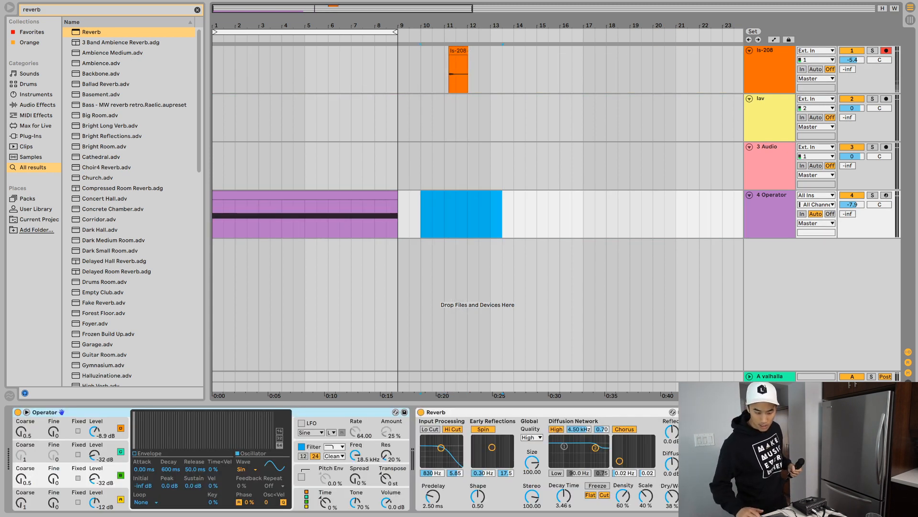
pyautogui.press('space')
pyautogui.press('F9')
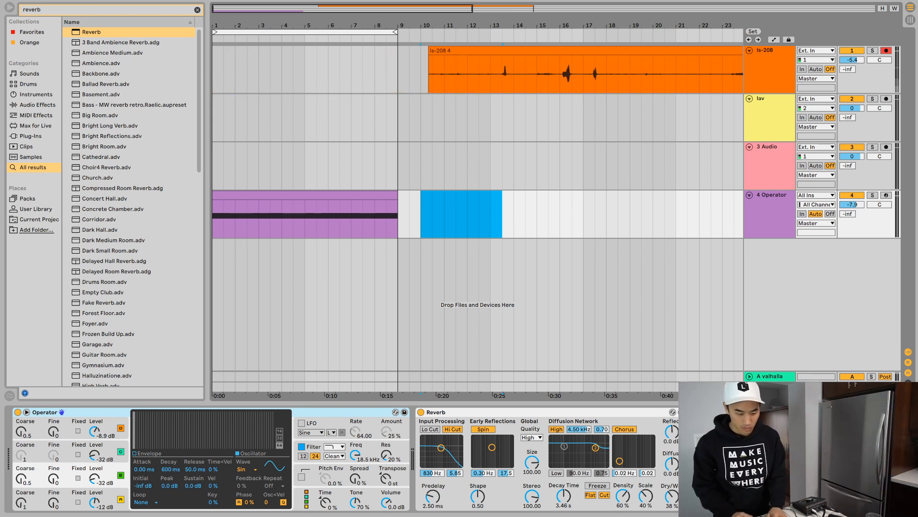
# - Turn off grid snapping, split the ls-208 recording just before its first transient near bar 13, and delete the part before the split
pyautogui.press('-')
pyautogui.press('-')
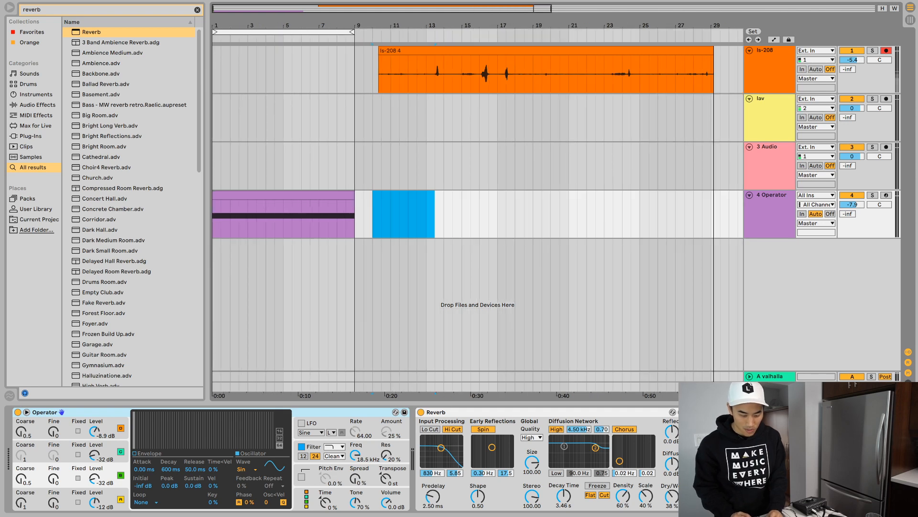
pyautogui.click(452, 166)
pyautogui.press('super+4')
pyautogui.click(433, 74)
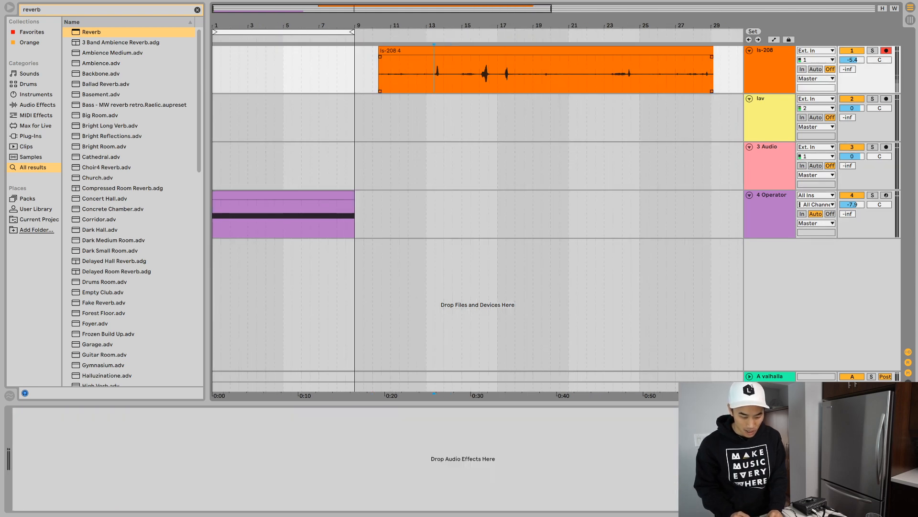
pyautogui.press('super+e')
pyautogui.click(406, 50)
pyautogui.press('Delete')
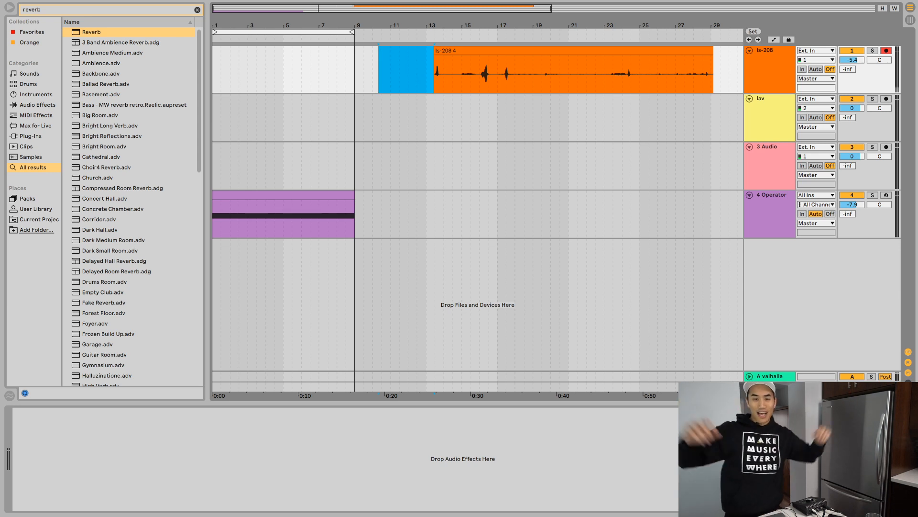
# - Select the Operator track and raise its volume to -5.4 dB in the session mixer, returning to the arrangement
pyautogui.click(444, 74)
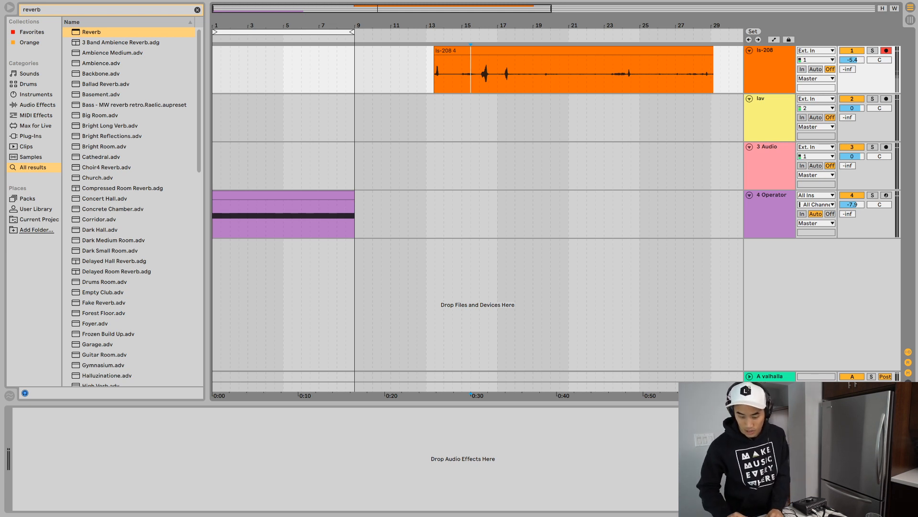
pyautogui.click(771, 207)
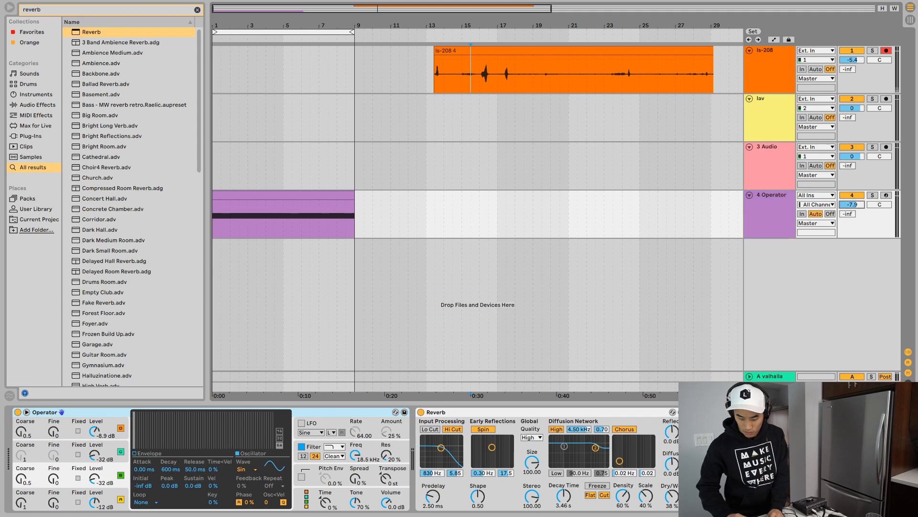
pyautogui.press('Tab')
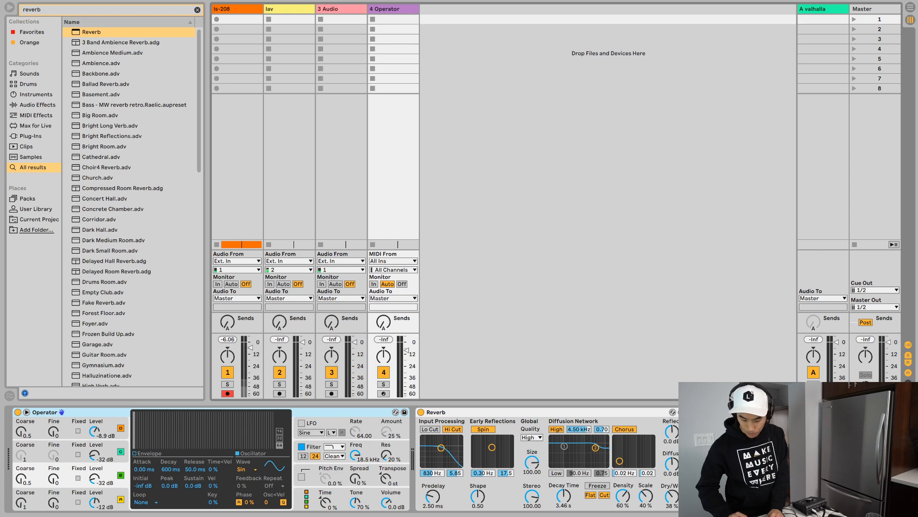
pyautogui.press('Tab')
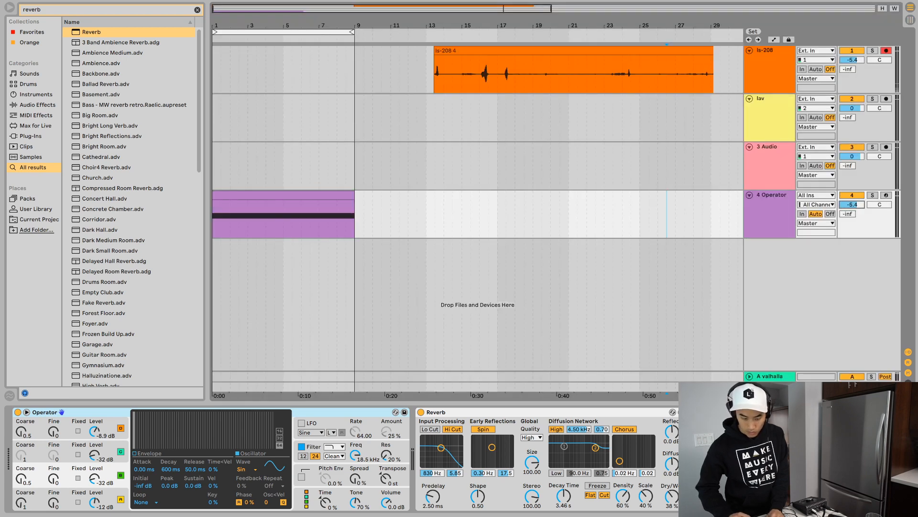
# - Play the ls-208 clip and set the ls-208 track volume to 0 dB, replaying the clip at that level
pyautogui.click(573, 50)
pyautogui.press('space')
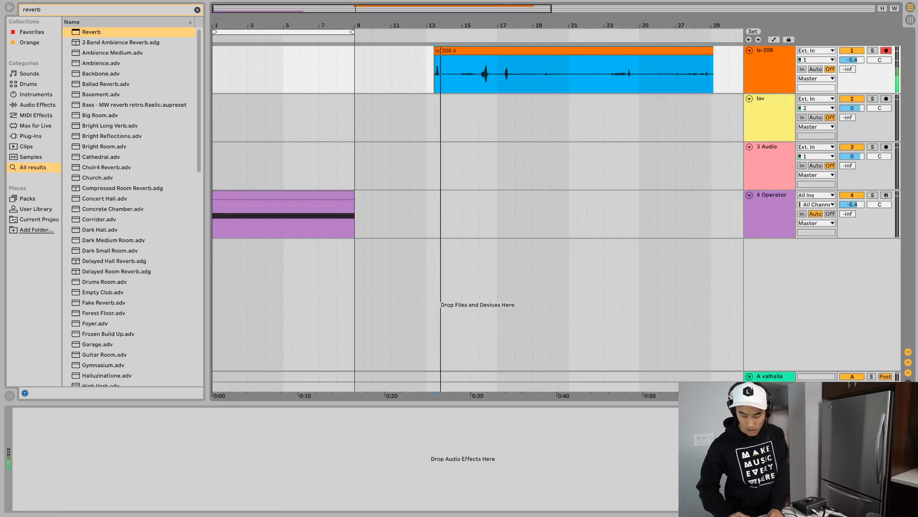
pyautogui.click(852, 60)
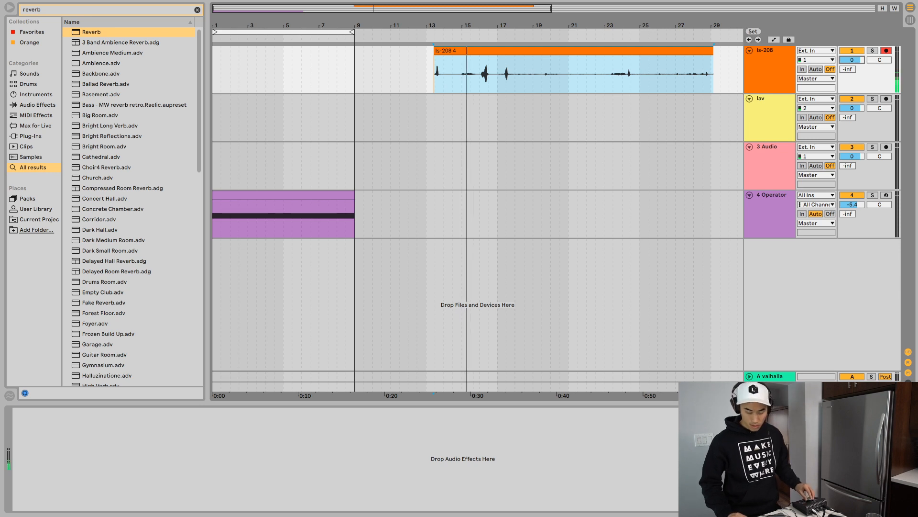
pyautogui.press('space')
pyautogui.click(573, 51)
pyautogui.press('space')
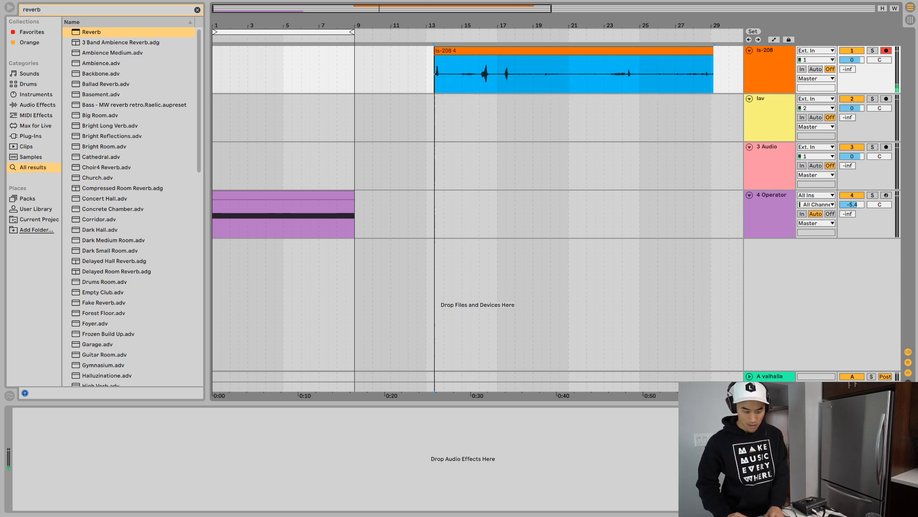
# - Split the ls-208 clip just before its first hit at about 13.3.3 and delete the part before the split
pyautogui.moveTo(437, 59)
pyautogui.mouseDown()
pyautogui.moveTo(436, 13)
pyautogui.moveTo(441, 26)
pyautogui.moveTo(419, 84)
pyautogui.mouseUp()
pyautogui.click(441, 74)
pyautogui.click(346, 74)
pyautogui.press('super+e')
pyautogui.click(322, 51)
pyautogui.press('Delete')
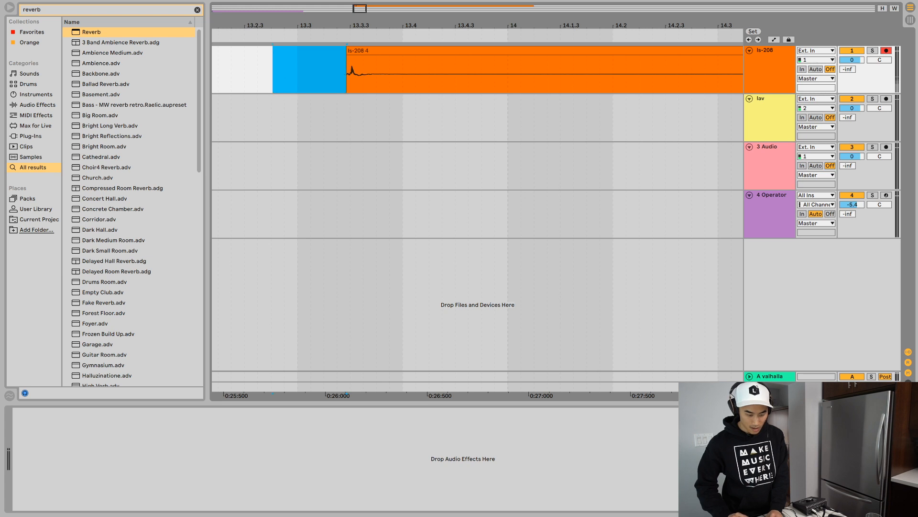
# - Play the first hit of the ls-208 recording and split the clip after it at about 13.4.3
pyautogui.click(378, 51)
pyautogui.press('space')
pyautogui.press('space')
pyautogui.click(462, 74)
pyautogui.press('super+e')
# - Split the ls-208 clip just before the next sound at about 16.1.3 and delete the audio between it and the first hit
pyautogui.hscroll(15, 462, 74)
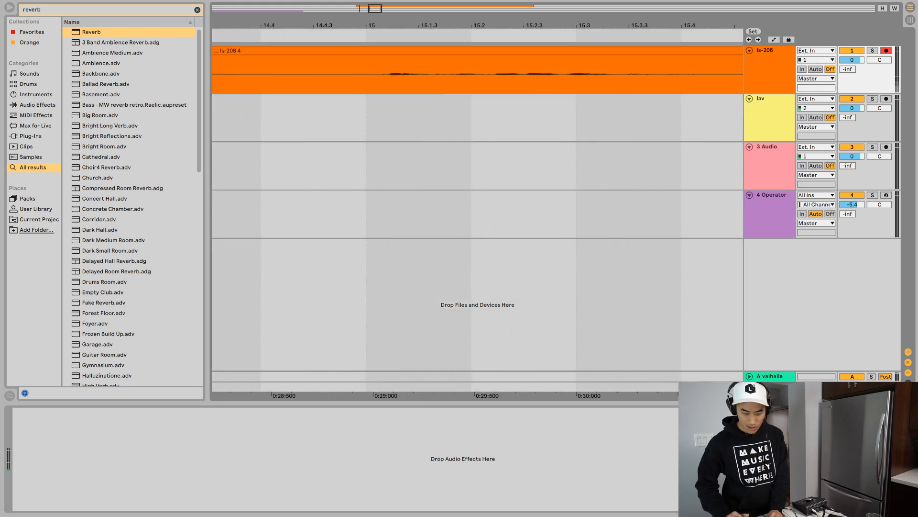
pyautogui.click(598, 74)
pyautogui.press('space')
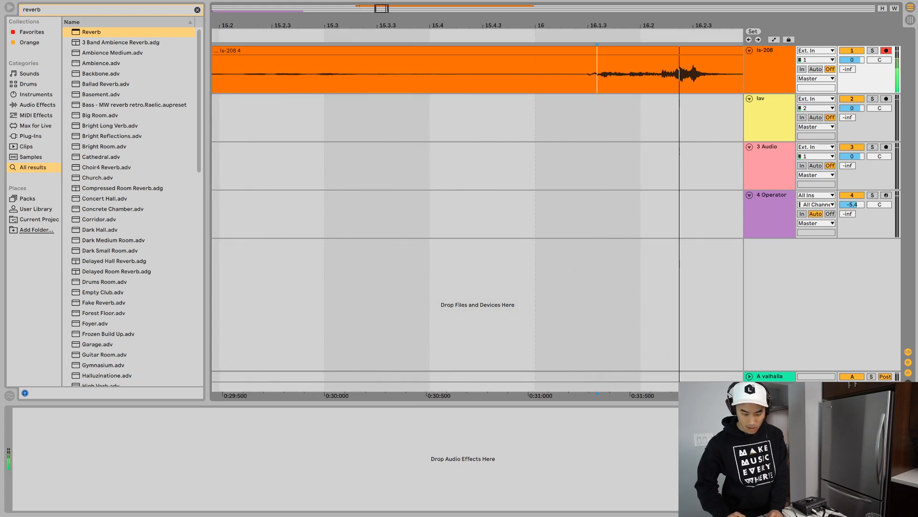
pyautogui.press('space')
pyautogui.click(584, 74)
pyautogui.press('super+e')
pyautogui.click(570, 51)
pyautogui.hscroll(8, 477, 143)
pyautogui.press('Delete')
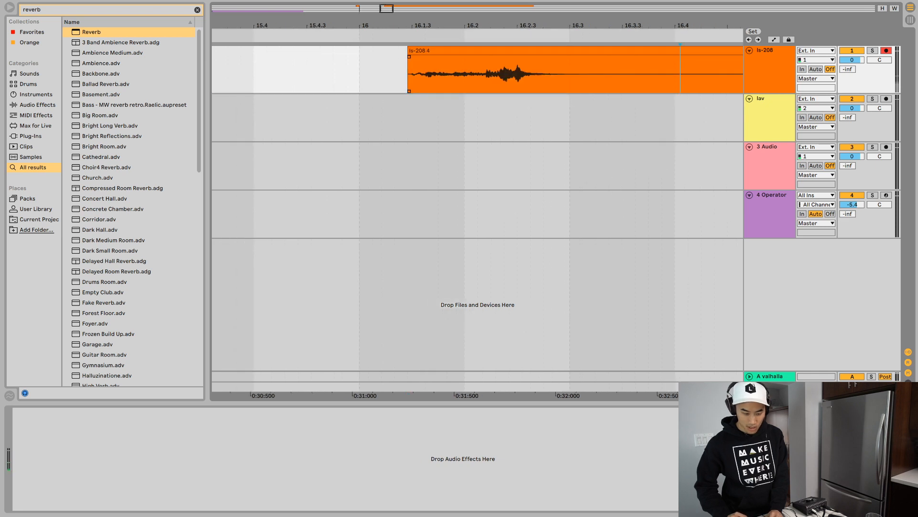
# - Listen to the end of the ls-208 recording around bar 28 to locate its last sounds
pyautogui.scroll(-15, 351, 74)
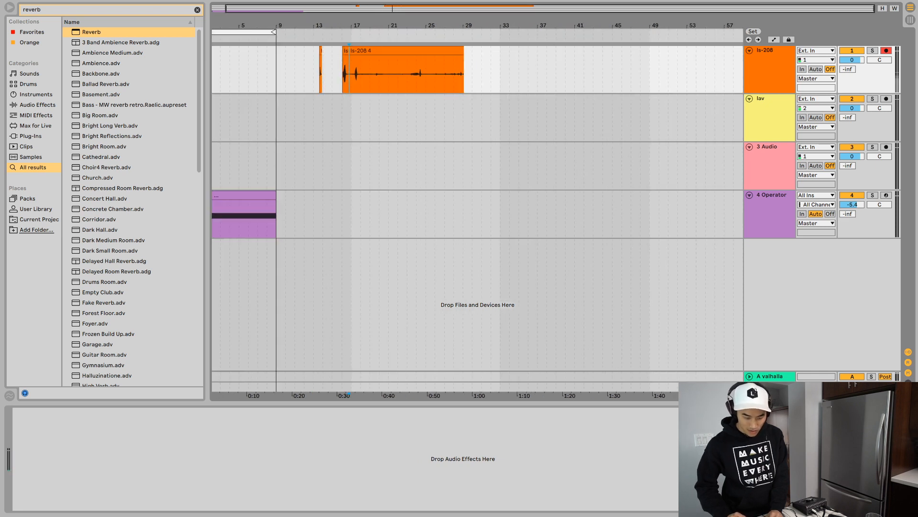
pyautogui.click(456, 74)
pyautogui.press('space')
pyautogui.press('space')
pyautogui.scroll(15, 462, 74)
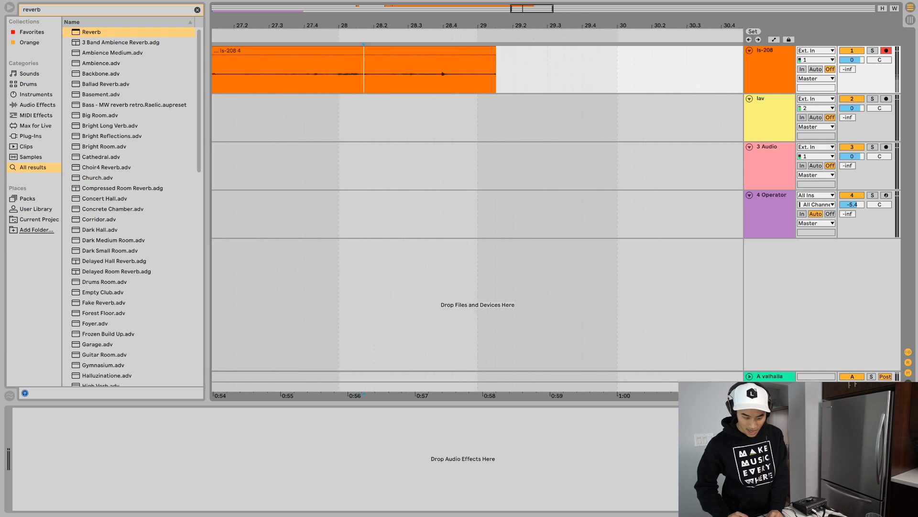
pyautogui.click(447, 74)
pyautogui.press('space')
pyautogui.press('space')
pyautogui.press('space')
# - Audition the ls-208 recording around bar 27 and split the clip just before the quiet sound that starts there
pyautogui.press('space')
pyautogui.press('space')
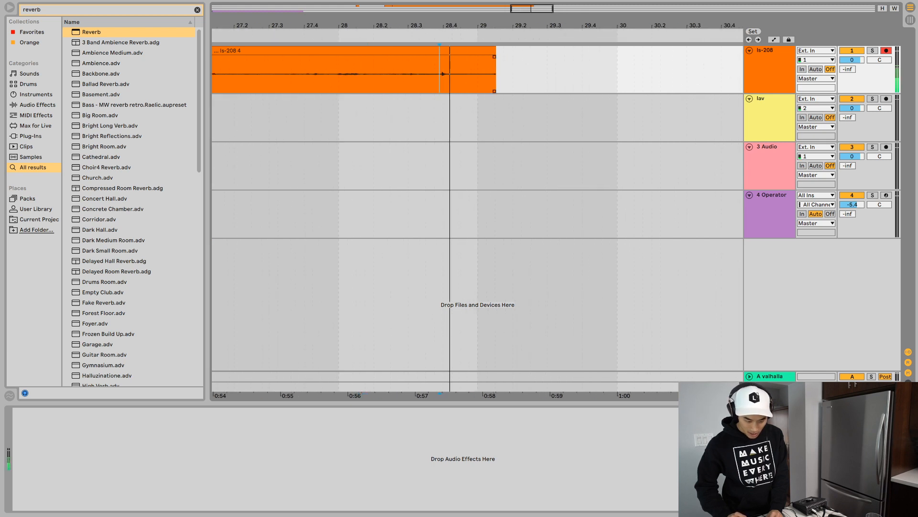
pyautogui.press('space')
pyautogui.click(345, 75)
pyautogui.press('space')
pyautogui.hscroll(-3, 345, 74)
pyautogui.hscroll(-1, 344, 74)
pyautogui.click(304, 74)
pyautogui.press('space')
pyautogui.press('space')
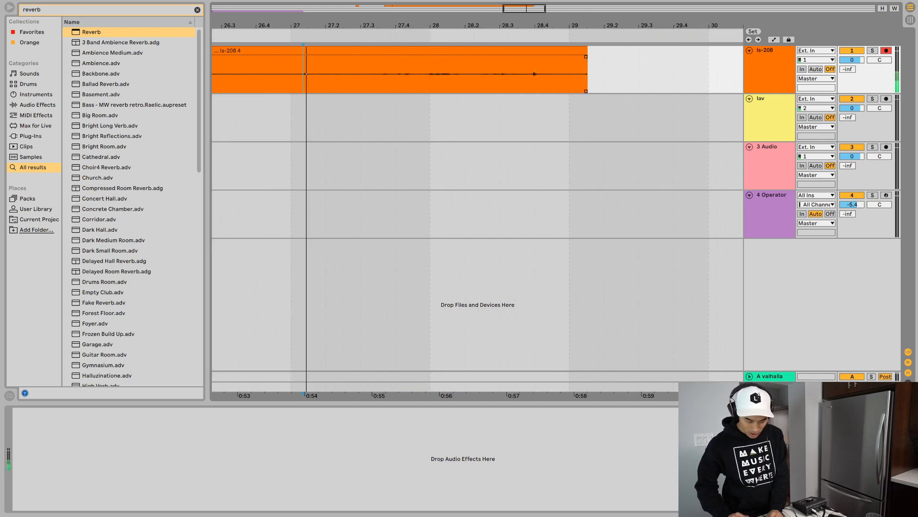
pyautogui.hscroll(-1, 304, 74)
pyautogui.press('space')
pyautogui.press('space')
pyautogui.press('super+e')
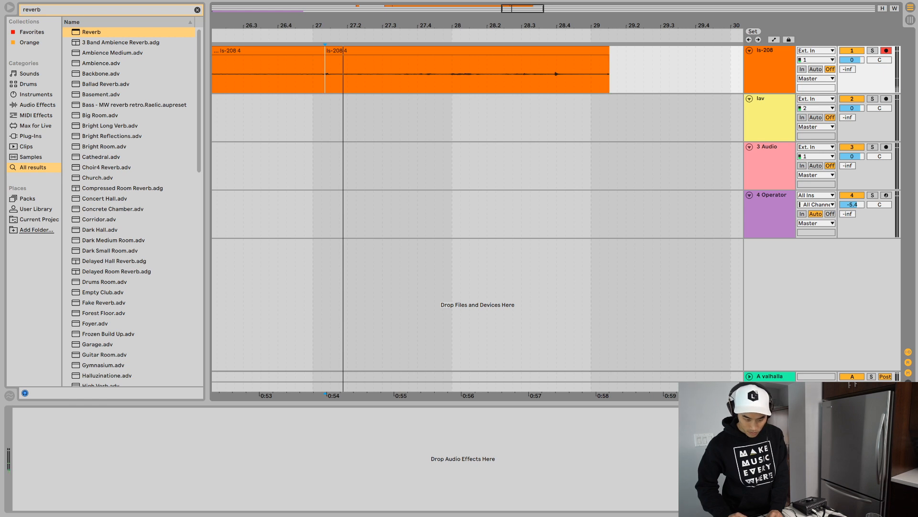
pyautogui.moveTo(261, 25); pyautogui.dragTo(261, 76)
pyautogui.hscroll(3, 477, 192)
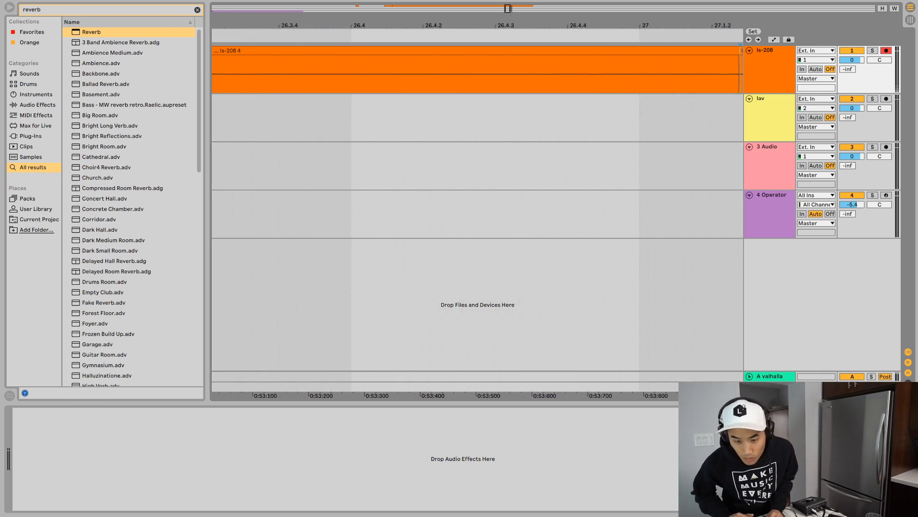
pyautogui.press('Tab')
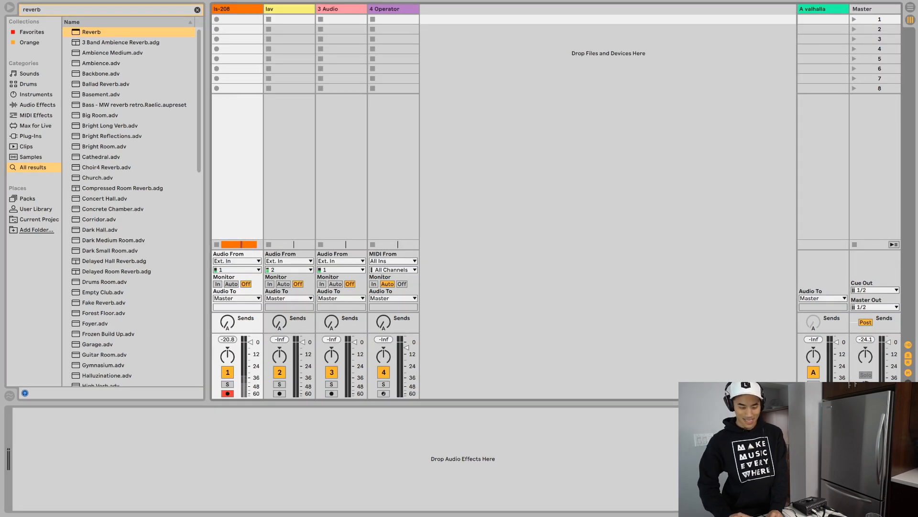
pyautogui.press('Tab')
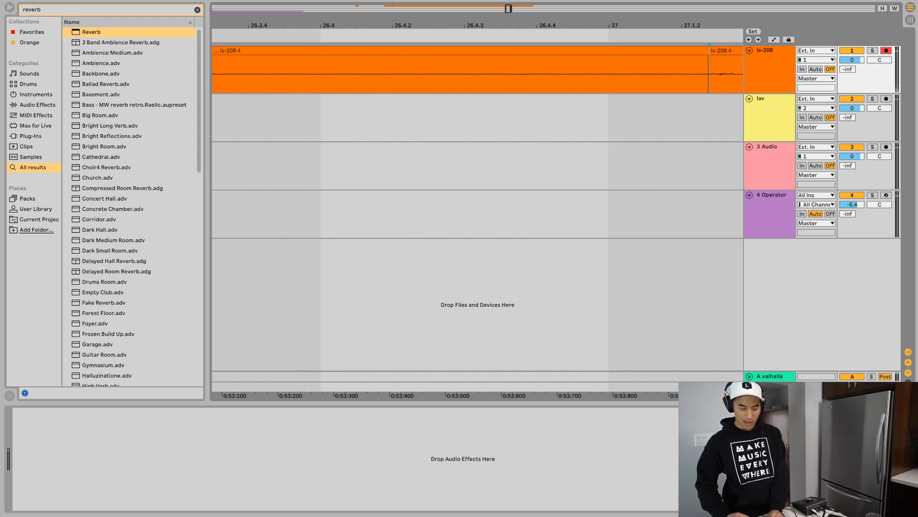
# - Play the Operator drone from the start and each of the separated ls-208 clips to compare the sounds
pyautogui.moveTo(387, 9); pyautogui.dragTo(386, 0)
pyautogui.press('space')
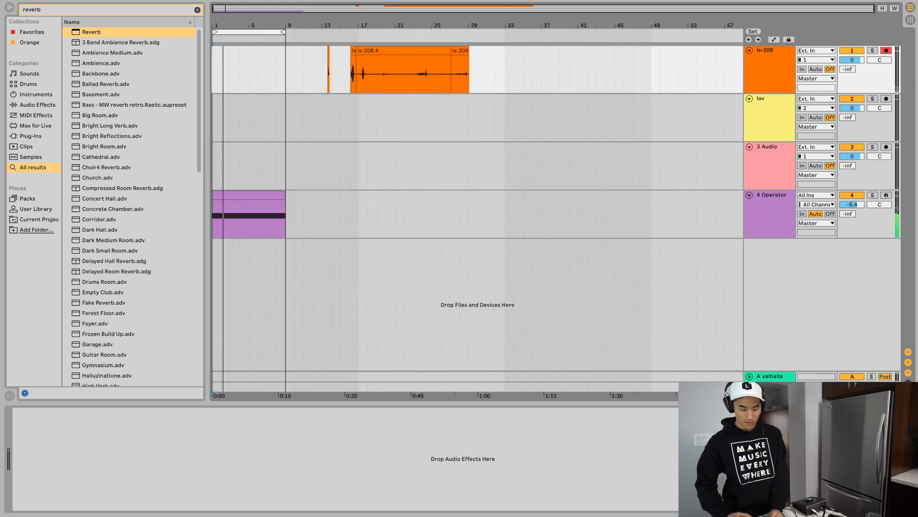
pyautogui.click(354, 51)
pyautogui.press('space')
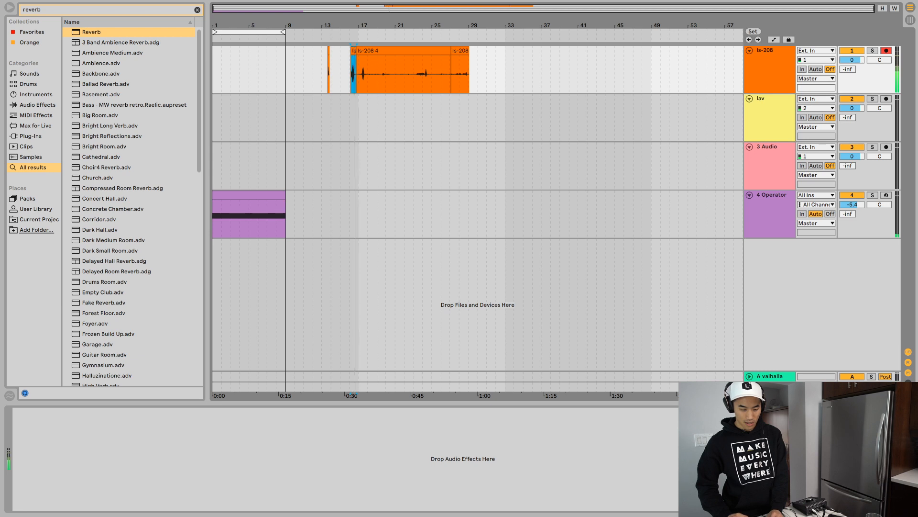
pyautogui.press('space')
pyautogui.click(329, 50)
pyautogui.press('space')
pyautogui.press('space')
pyautogui.click(369, 50)
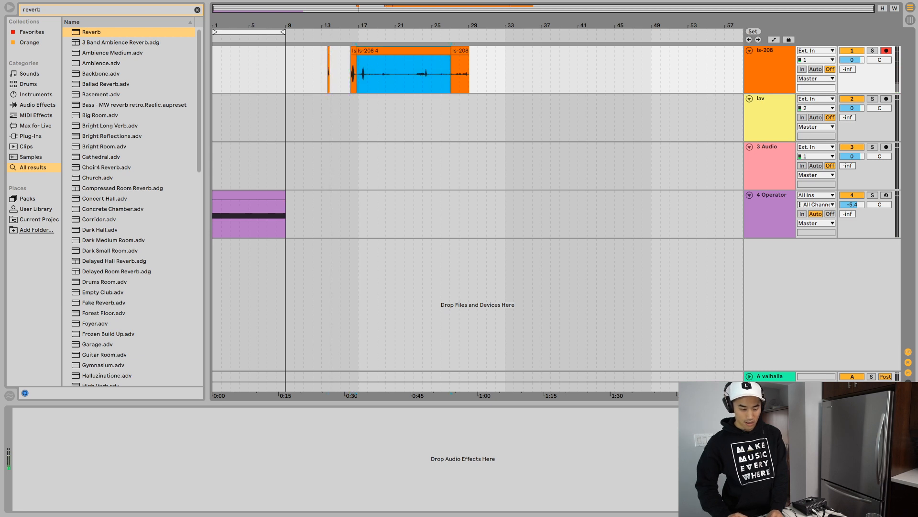
pyautogui.press('space')
pyautogui.scroll(4, 354, 50)
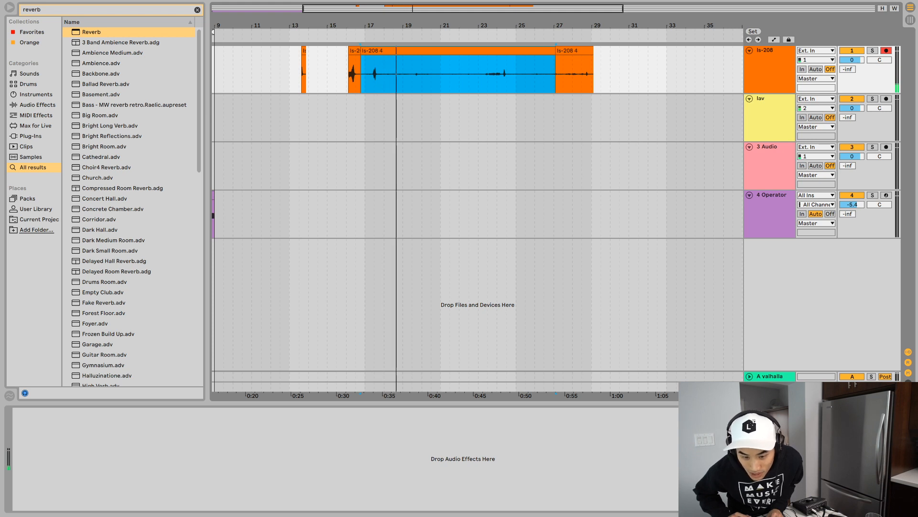
pyautogui.press('space')
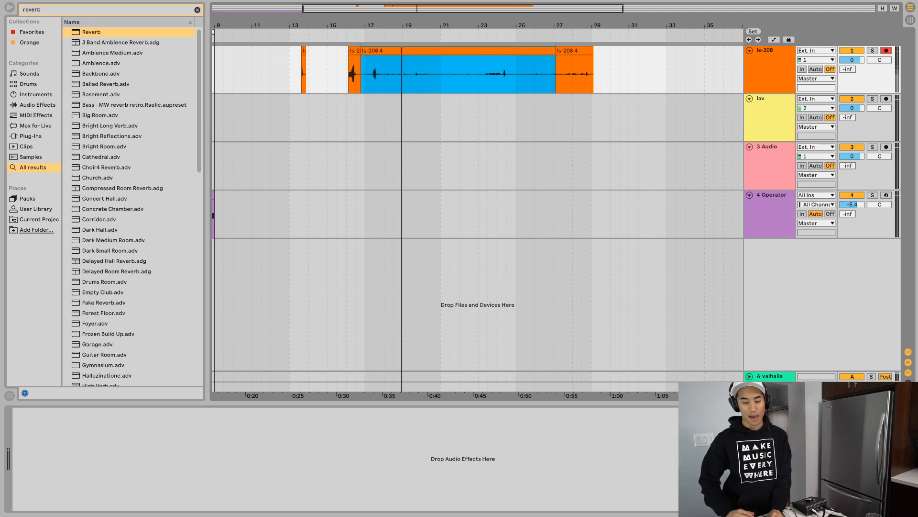
# - Split the middle ls-208 clip before the double hit near bar 17 and delete the middle material up to the clip at bar 27
pyautogui.moveTo(379, 25); pyautogui.dragTo(379, 67)
pyautogui.click(327, 72)
pyautogui.click(363, 74)
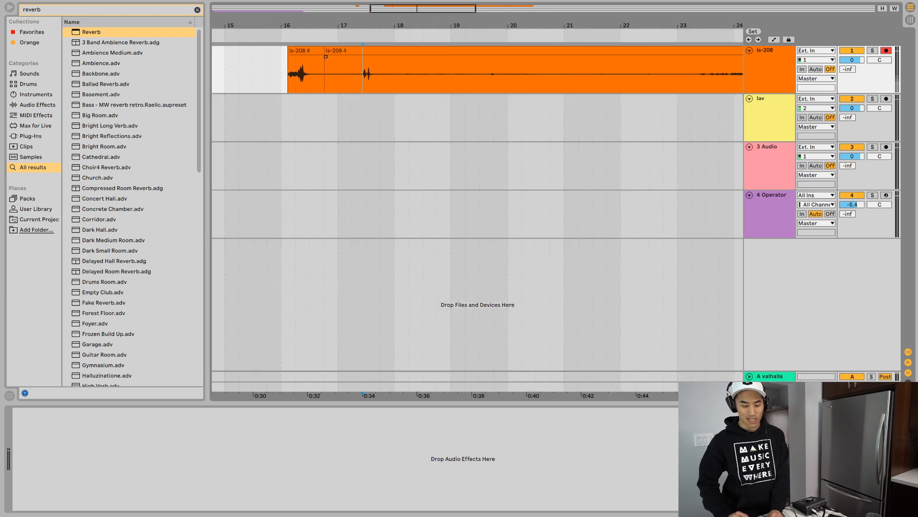
pyautogui.press('super+e')
pyautogui.click(351, 50)
pyautogui.click(387, 50)
pyautogui.hscroll(-3, 387, 72)
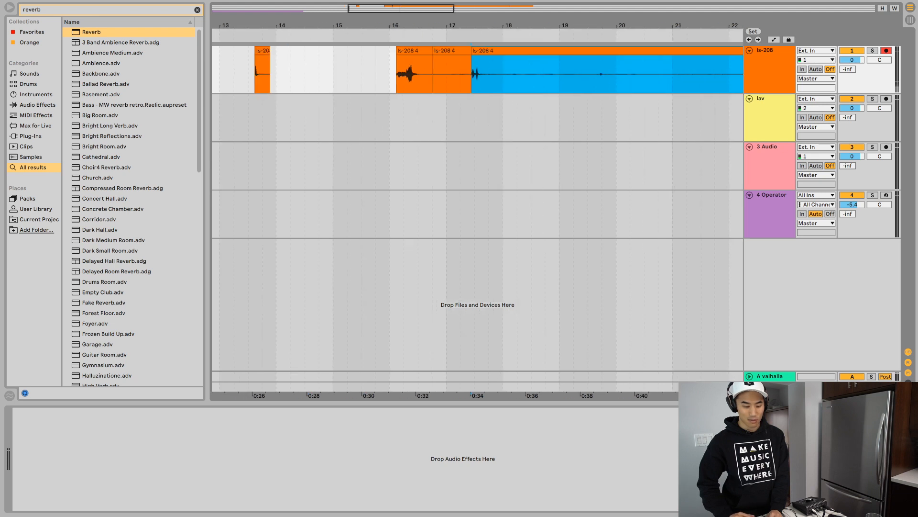
pyautogui.hscroll(8, 477, 201)
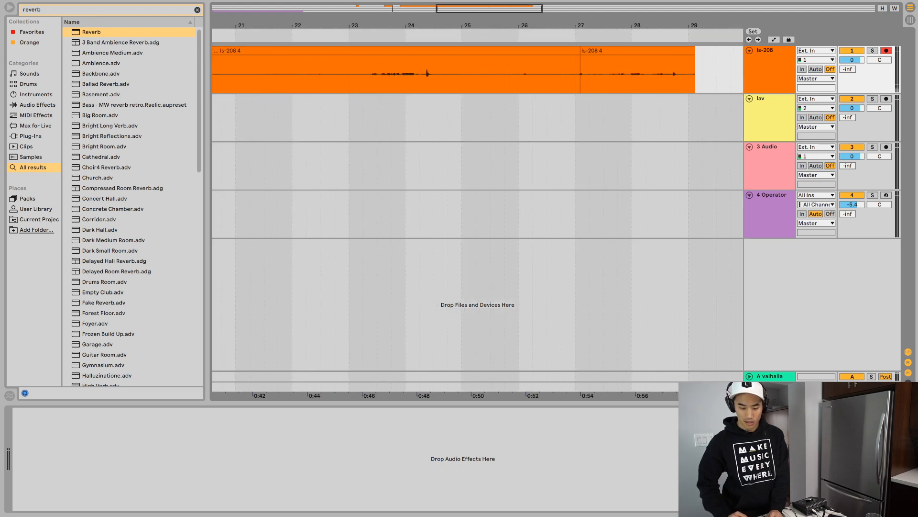
pyautogui.press('Delete')
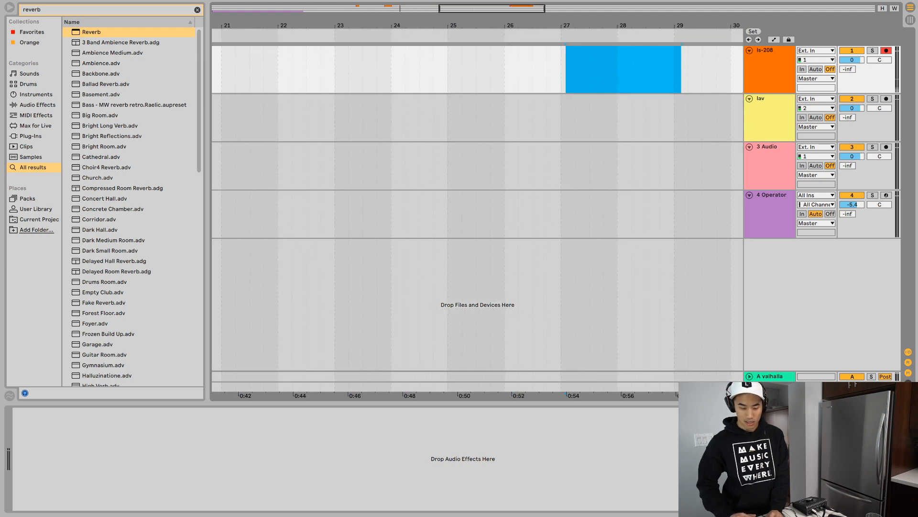
# - Place the bar 27 clip directly after the second ls-208 sound, and move both clips together to bar 14
pyautogui.hscroll(-5, 478, 201)
pyautogui.hotkey('ctrl', 'z')
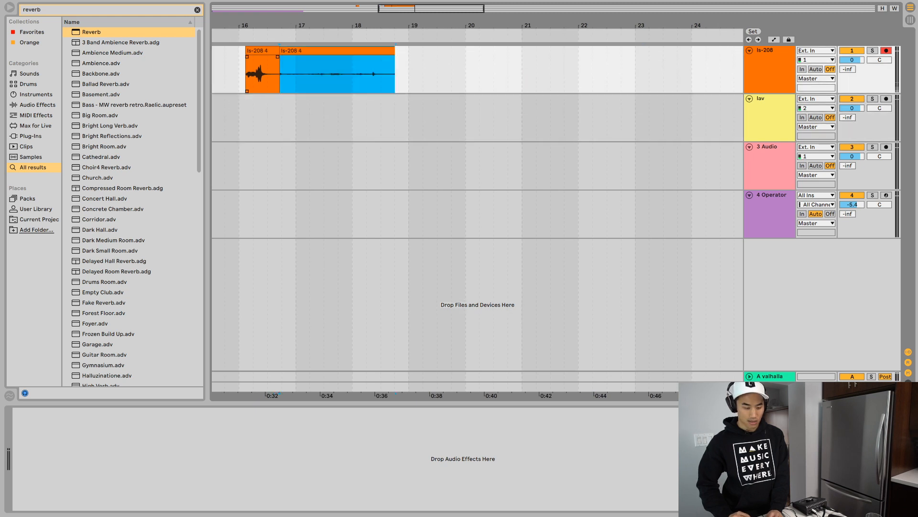
pyautogui.hscroll(-3, 478, 201)
pyautogui.hotkey('ctrl', 'x')
pyautogui.click(283, 72)
pyautogui.hotkey('ctrl', 'v')
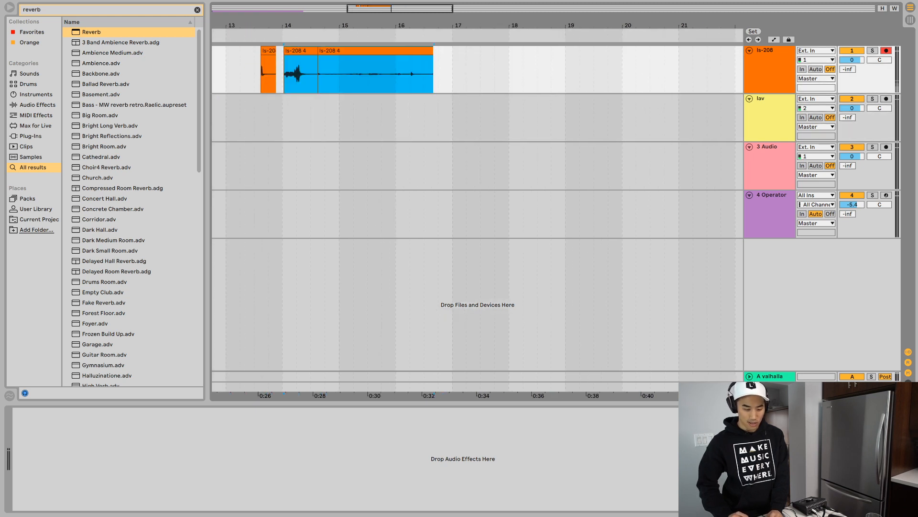
# - Toggle grid snapping and play through the first two ls-208 clips around bars 13 and 14
pyautogui.scroll(10, 254, 72)
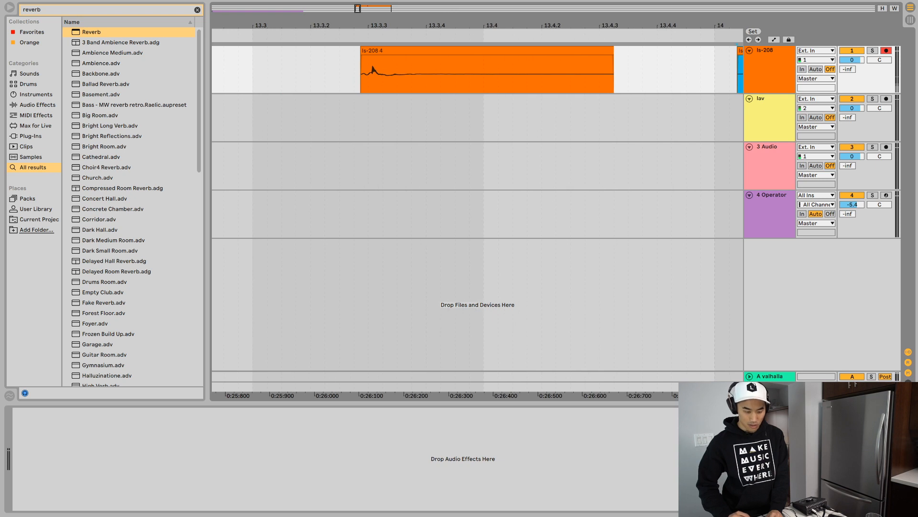
pyautogui.click(372, 51)
pyautogui.press('space')
pyautogui.press('space')
pyautogui.click(369, 74)
pyautogui.press('super+4')
pyautogui.click(371, 74)
pyautogui.press('space')
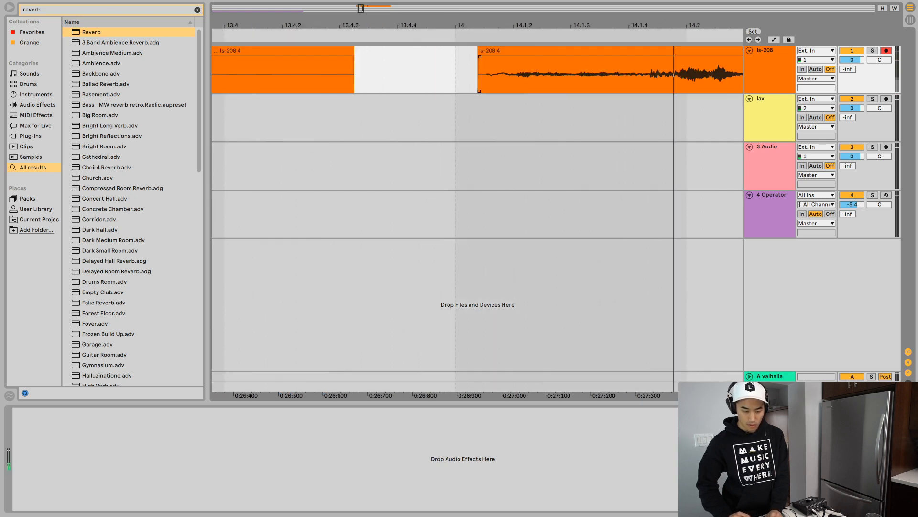
pyautogui.press('space')
# - Delete the short lead-in at the start of the second ls-208 clip near bar 14
pyautogui.click(481, 74)
pyautogui.moveTo(487, 75); pyautogui.dragTo(435, 74)
pyautogui.press('Delete')
# - Audition the third ls-208 clip, trim its start slightly at about 14.3.3, and show its sample settings
pyautogui.press('space')
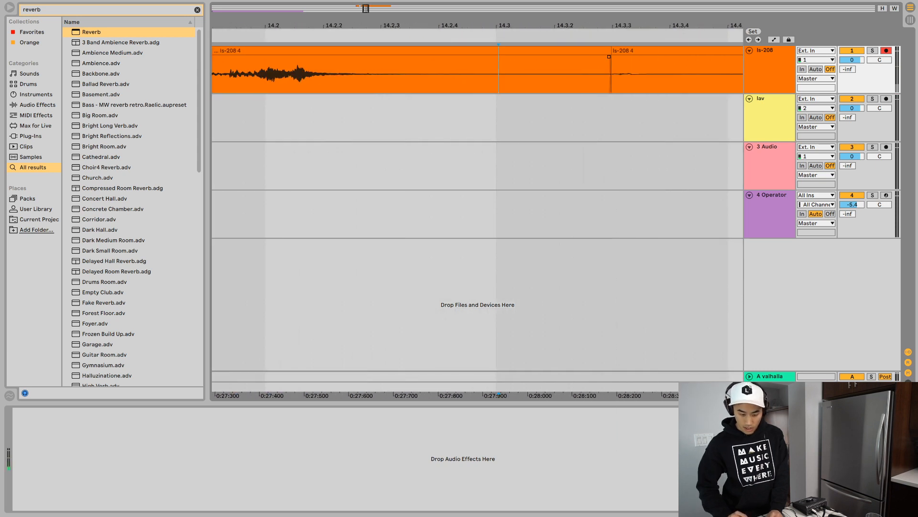
pyautogui.press('space')
pyautogui.press('space')
pyautogui.click(619, 74)
pyautogui.press('space')
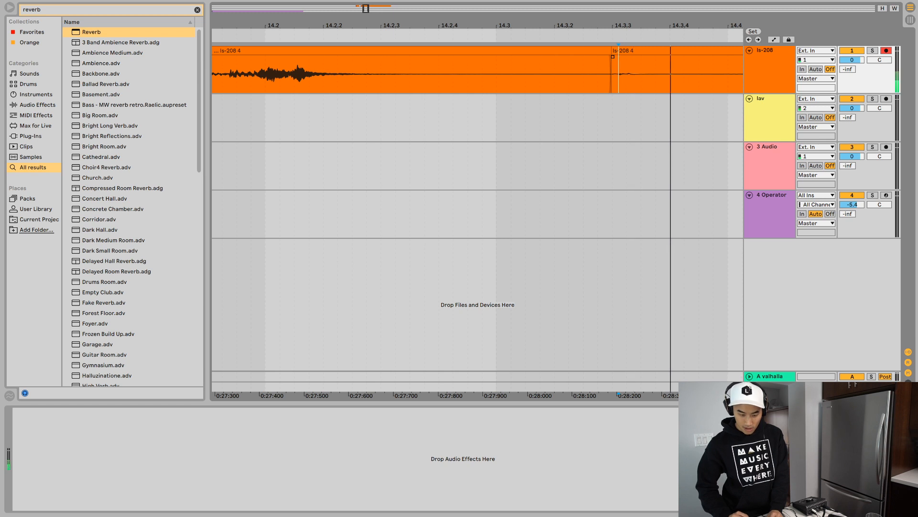
pyautogui.moveTo(612, 51); pyautogui.dragTo(615, 51)
pyautogui.press('space')
pyautogui.press('space')
pyautogui.hotkey('shift', 'Tab')
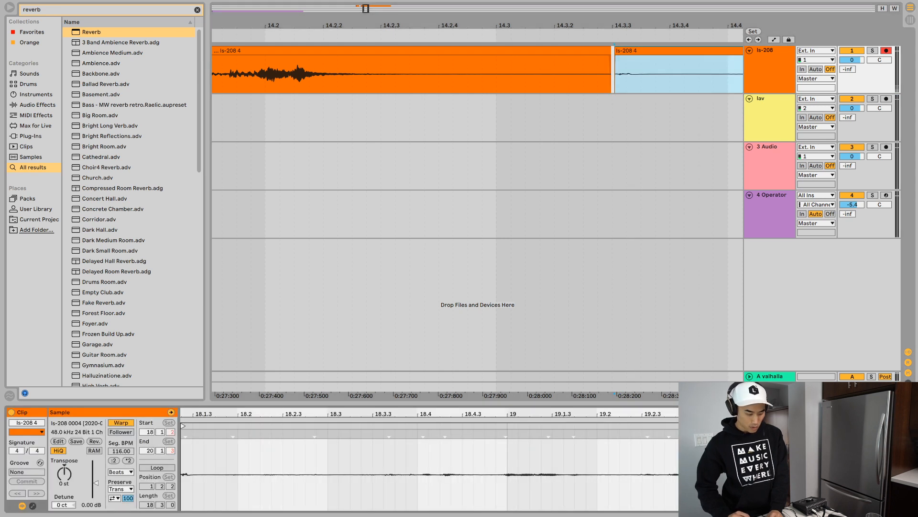
# - Raise the third ls-208 clip's gain to 21.5 dB and audition it from its start
pyautogui.moveTo(96, 483); pyautogui.dragTo(96, 462)
pyautogui.press('space')
pyautogui.press('space')
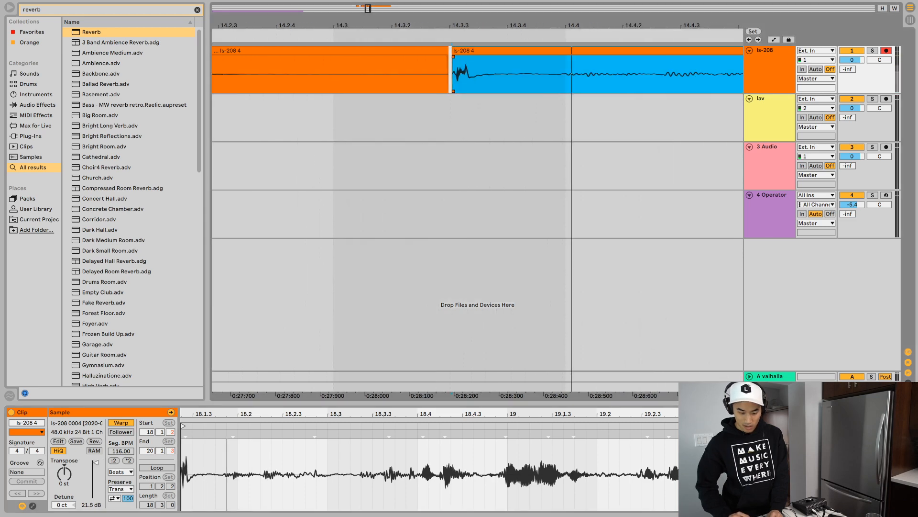
pyautogui.press('space')
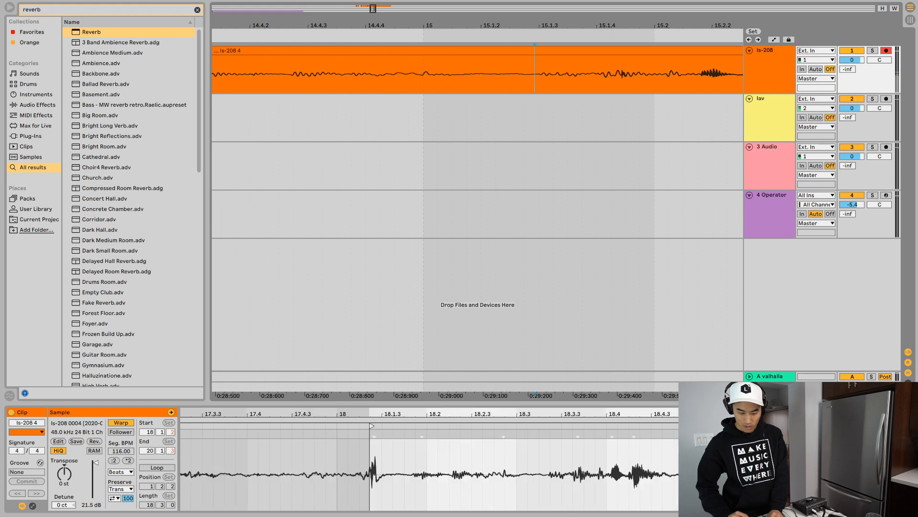
# - Split the third ls-208 clip at about 15.1.4 and delete the remainder after the cut
pyautogui.press('super+e')
pyautogui.click(641, 50)
pyautogui.press('Delete')
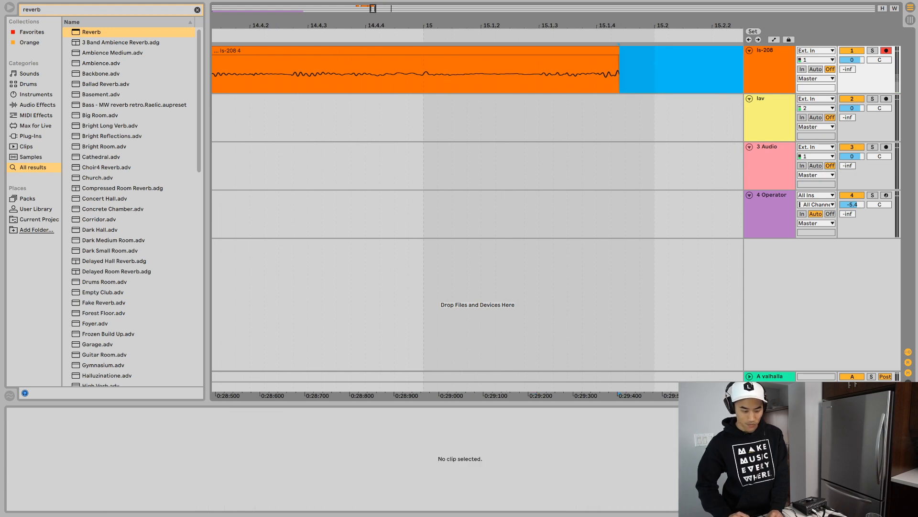
# - Audition each of the three ls-208 clips between bars 13 and 15 in turn
pyautogui.moveTo(365, 8); pyautogui.dragTo(365, 1)
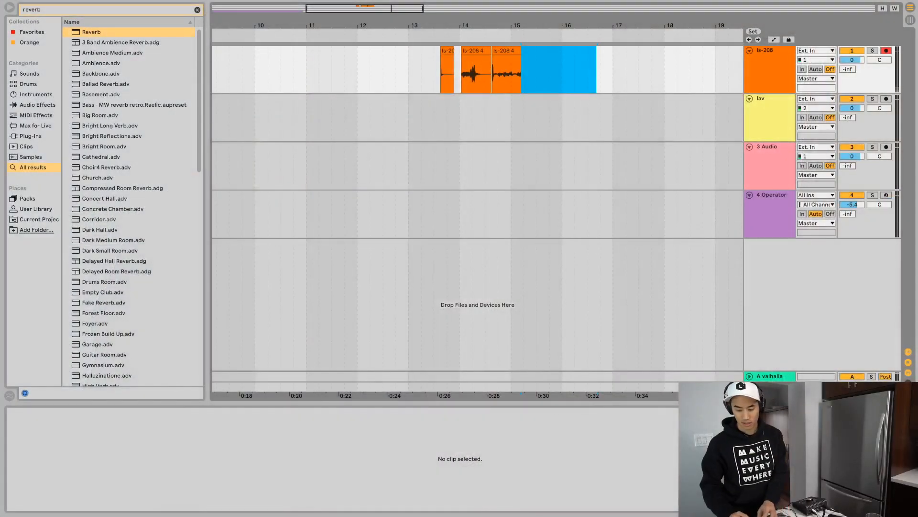
pyautogui.click(447, 50)
pyautogui.press('space')
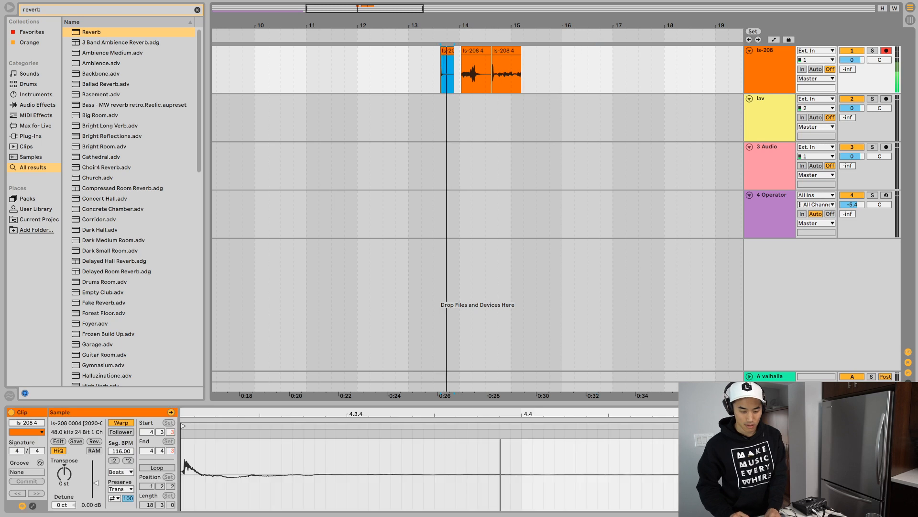
pyautogui.click(476, 51)
pyautogui.press('space')
pyautogui.press('space')
pyautogui.click(506, 51)
pyautogui.press('space')
pyautogui.press('space')
pyautogui.press('space')
# - Duplicate the ls-208 track twice so that there are three copies
pyautogui.click(769, 51)
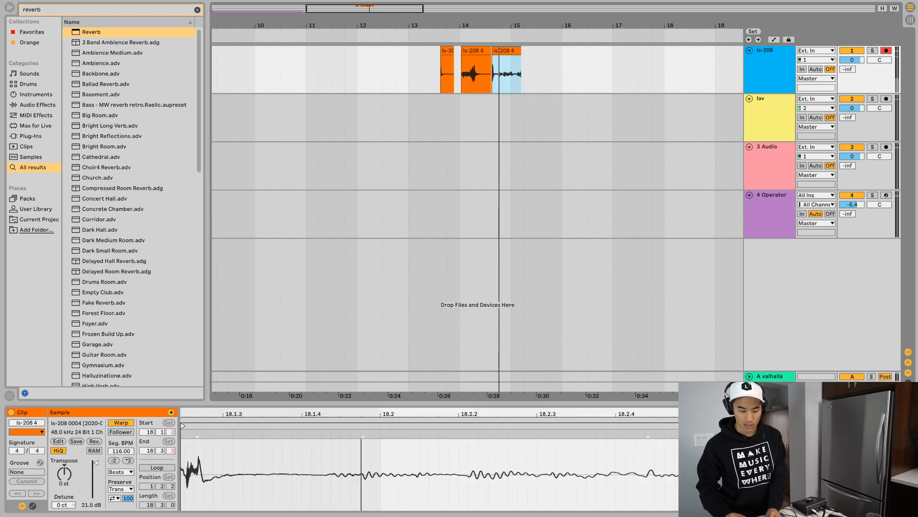
pyautogui.press('super+d')
pyautogui.press('super+d')
# - Delete the second and third clips from the first ls-208 track, leaving only its first clip
pyautogui.click(476, 51)
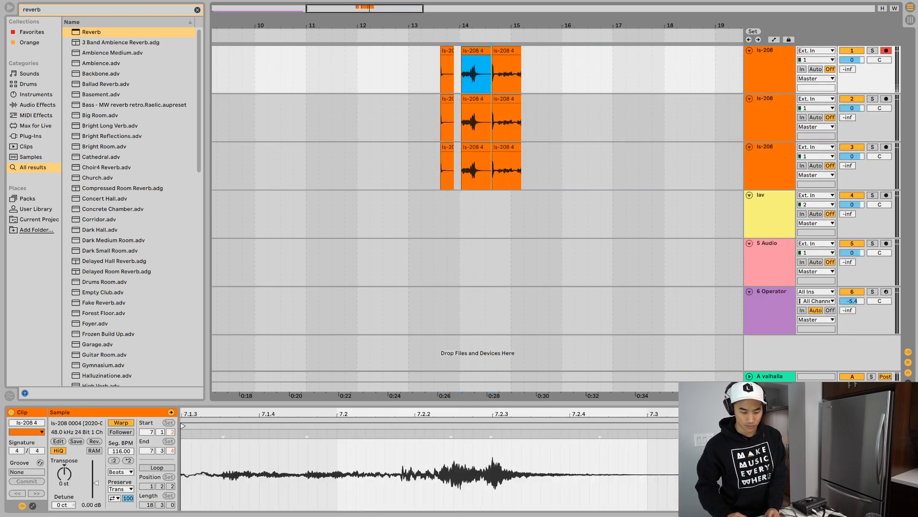
pyautogui.press('Delete')
pyautogui.hscroll(1, 488, 51)
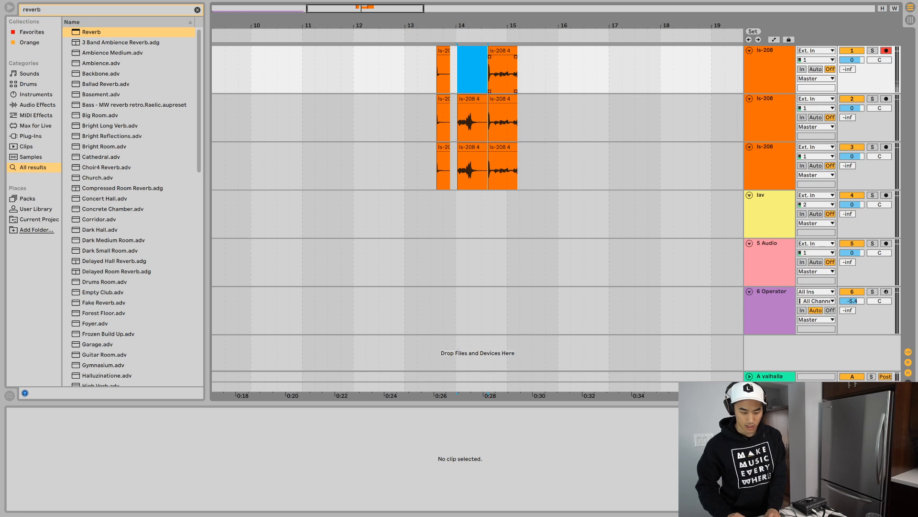
pyautogui.click(502, 51)
pyautogui.press('Delete')
# - Keep only the third sound on the second ls-208 track and only the second sound on the third ls-208 track
pyautogui.moveTo(486, 119); pyautogui.dragTo(355, 119)
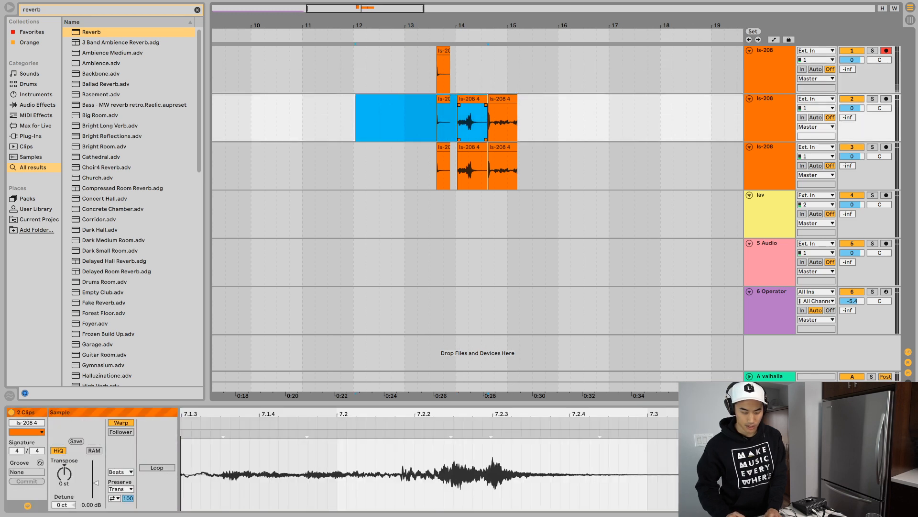
pyautogui.press('Delete')
pyautogui.click(502, 147)
pyautogui.press('Delete')
pyautogui.click(444, 147)
pyautogui.press('Delete')
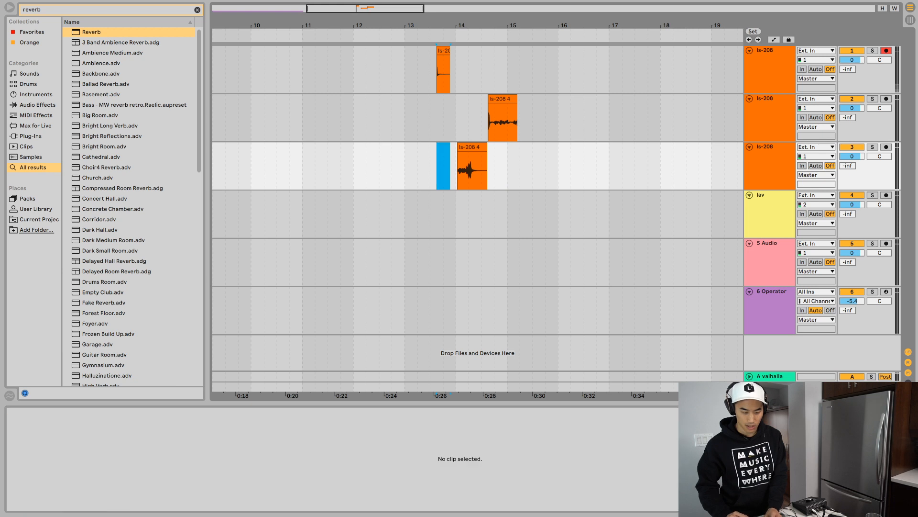
# - Loop the clip on the first ls-208 track, show the track's device chain, and start looped playback
pyautogui.click(443, 51)
pyautogui.press('space')
pyautogui.press('space')
pyautogui.press('space')
pyautogui.press('space')
pyautogui.scroll(10, 450, 72)
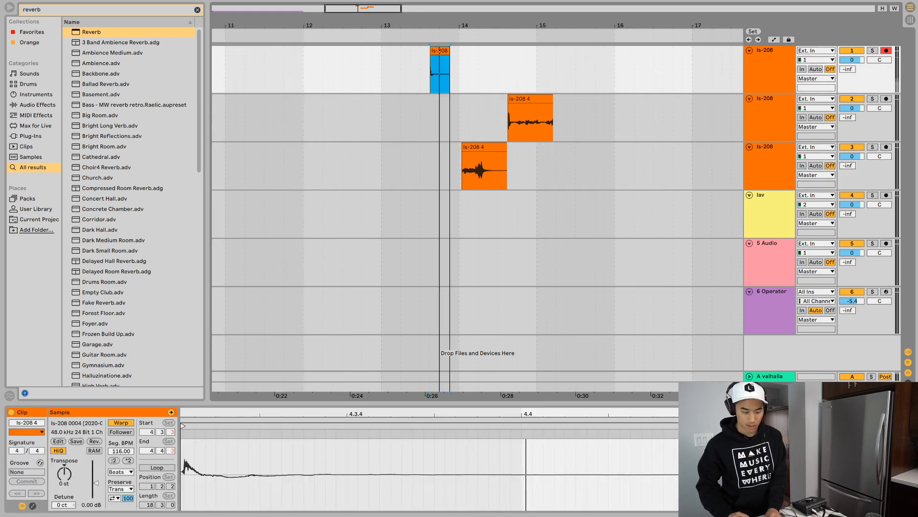
pyautogui.hotkey('shift', 'Tab')
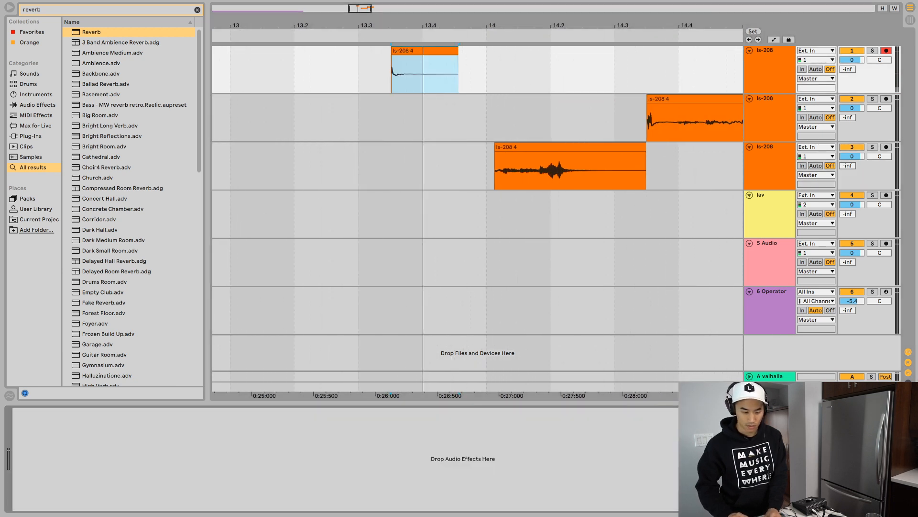
pyautogui.hotkey('ctrl', 'l')
pyautogui.press('space')
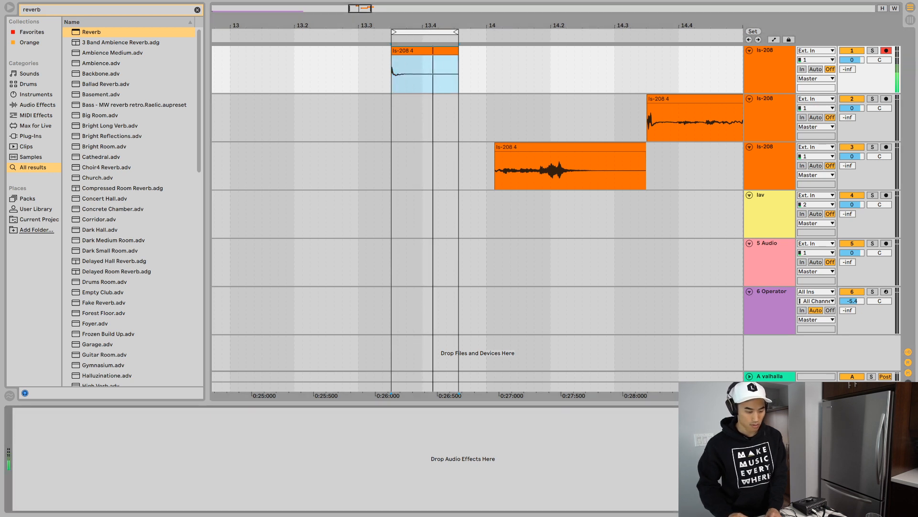
# - Find the Spectrum device in the browser and add it to the first ls-208 track
pyautogui.hotkey('ctrl', 'f')
pyautogui.write('spectrum')
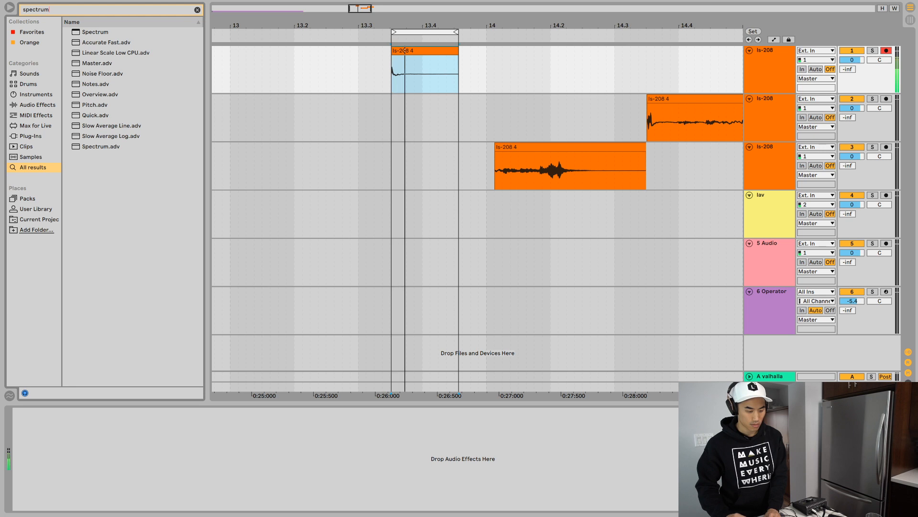
pyautogui.press('Down')
pyautogui.press('Return')
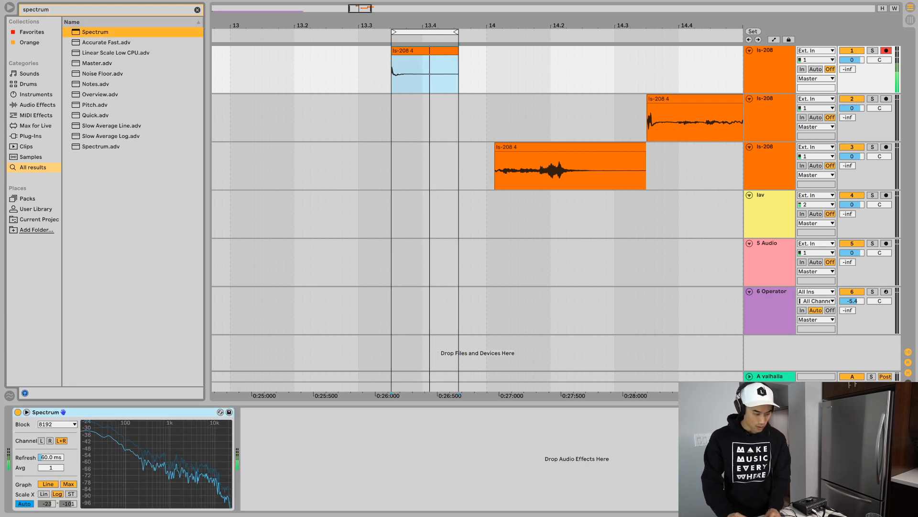
# - Find EQ Eight in the browser and add it after Spectrum on the first ls-208 track
pyautogui.hotkey('ctrl', 'f')
pyautogui.write('eq')
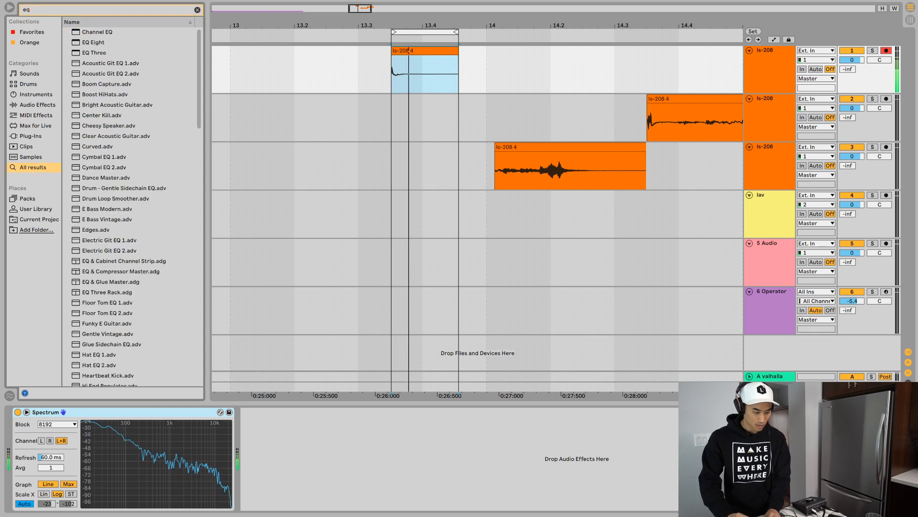
pyautogui.press('Down')
pyautogui.press('Down')
pyautogui.press('Return')
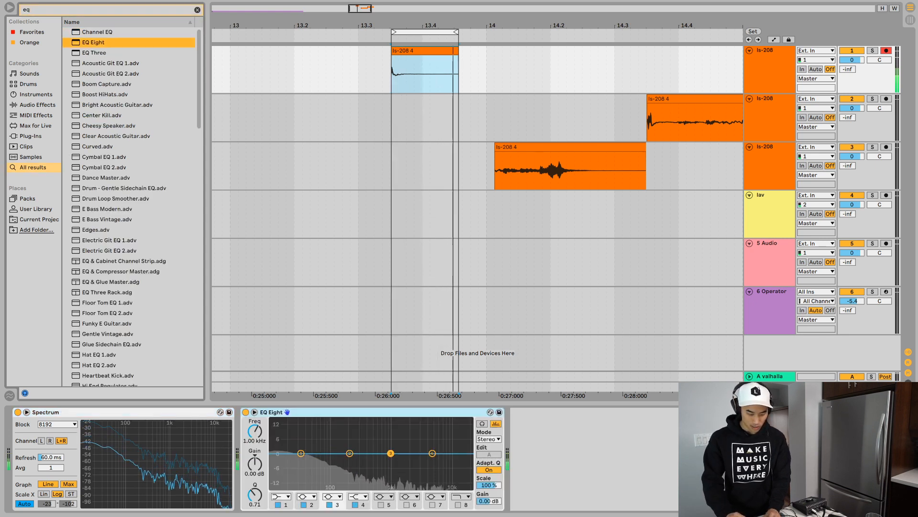
# - Shape EQ Eight with a low-shelf boost, a -8.06 dB dip at 625 Hz, and a -5.33 dB high shelf at 3.09 kHz
pyautogui.moveTo(433, 453); pyautogui.dragTo(433, 456)
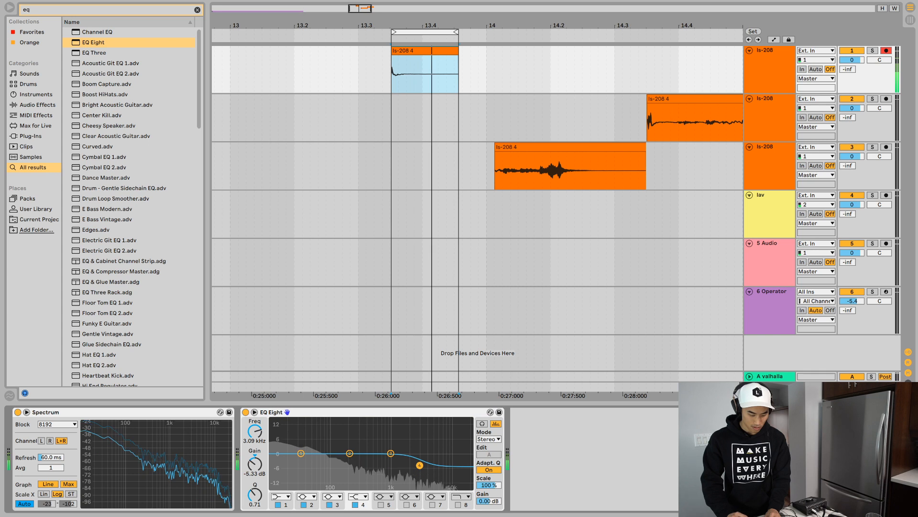
pyautogui.moveTo(301, 453); pyautogui.dragTo(301, 446)
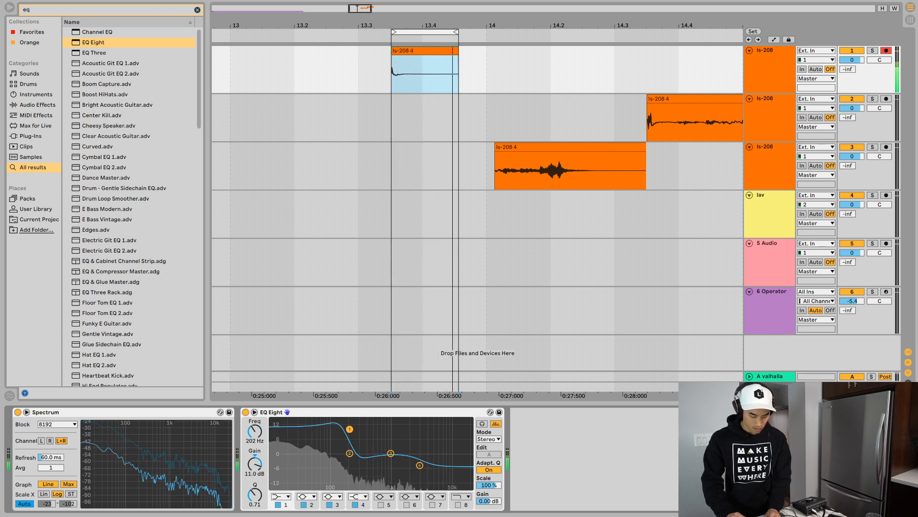
pyautogui.moveTo(349, 429); pyautogui.dragTo(349, 429)
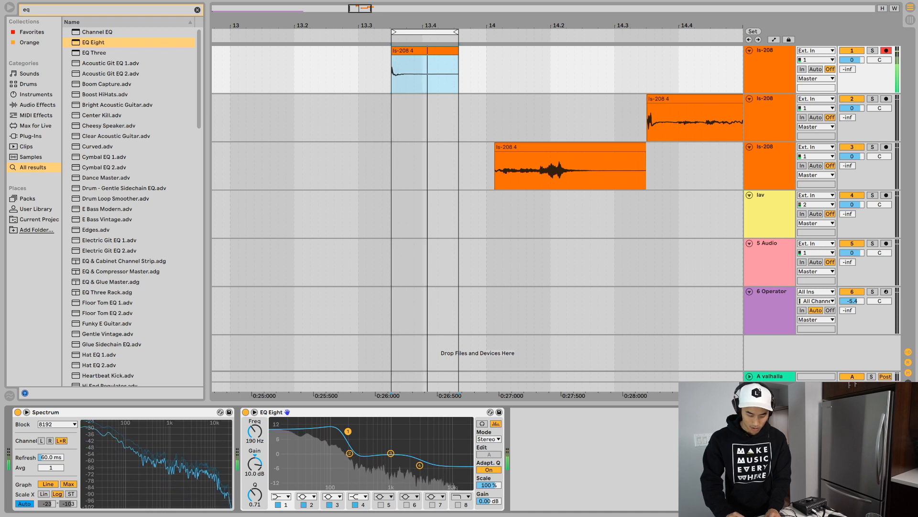
pyautogui.moveTo(391, 453); pyautogui.dragTo(400, 431)
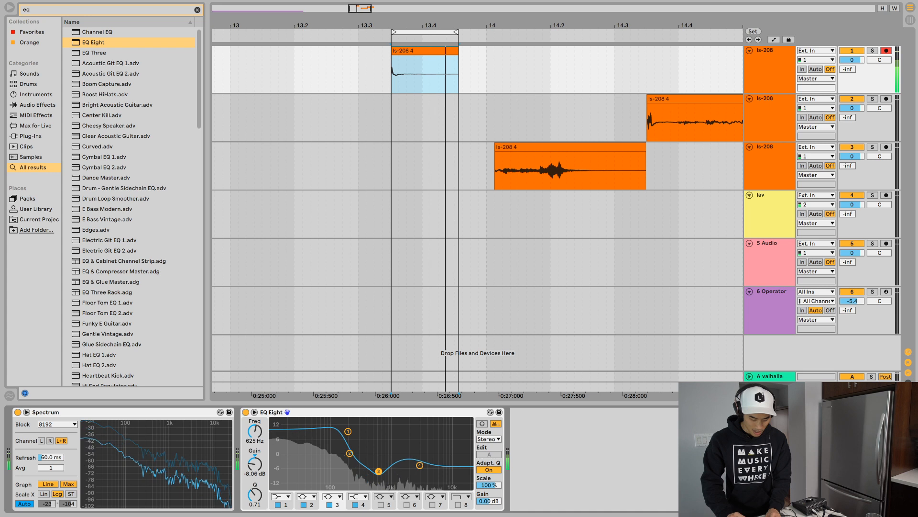
pyautogui.moveTo(348, 432); pyautogui.dragTo(328, 449)
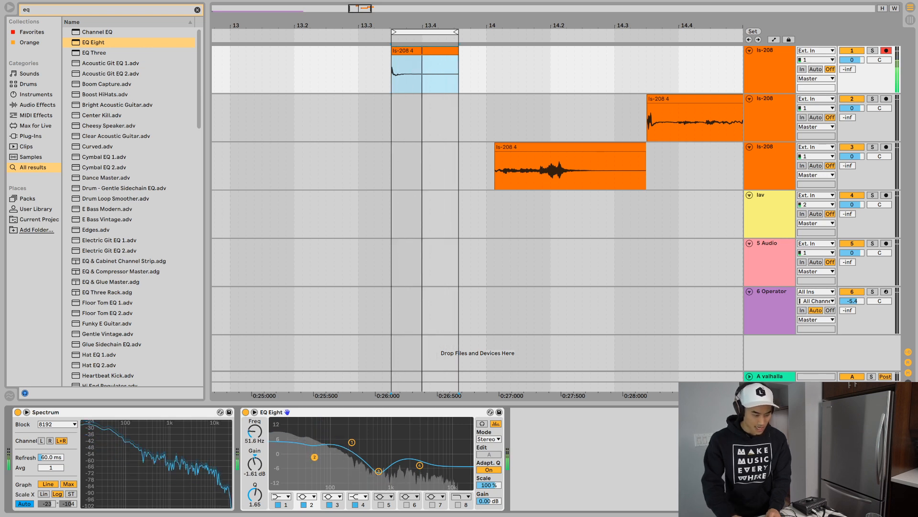
# - Add Saturator after EQ Eight with 12.0 dB drive, and set EQ band 2 to 5.33 dB at 66.7 Hz with Q 1.05
pyautogui.press('super+f')
pyautogui.write('satur')
pyautogui.press('Down')
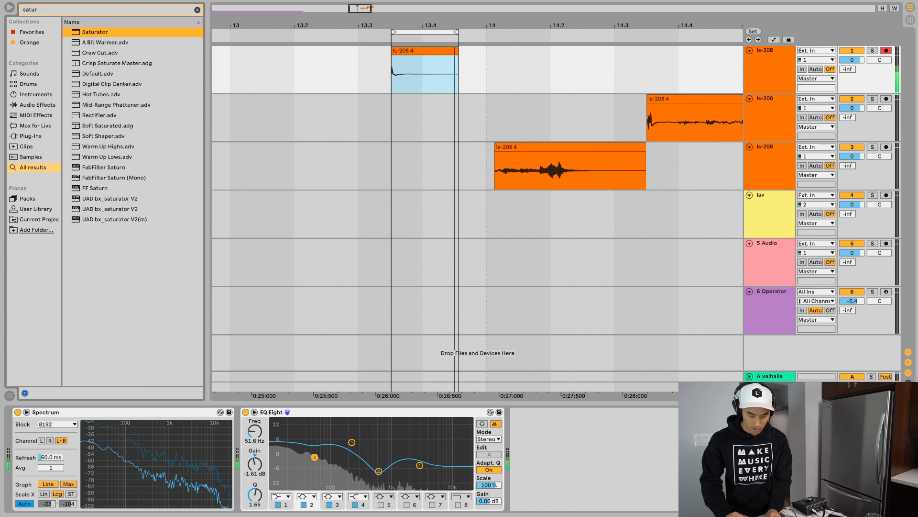
pyautogui.press('Return')
pyautogui.moveTo(524, 436); pyautogui.dragTo(523, 431)
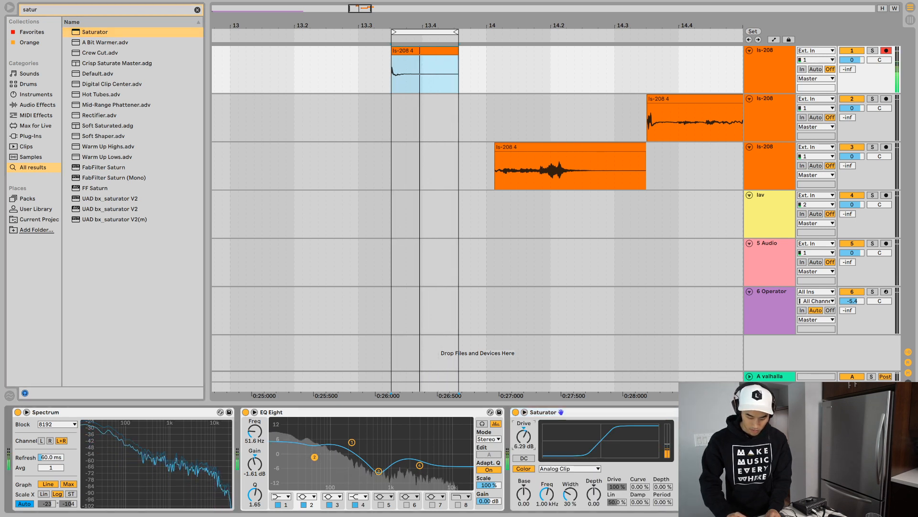
pyautogui.moveTo(524, 436); pyautogui.dragTo(524, 433)
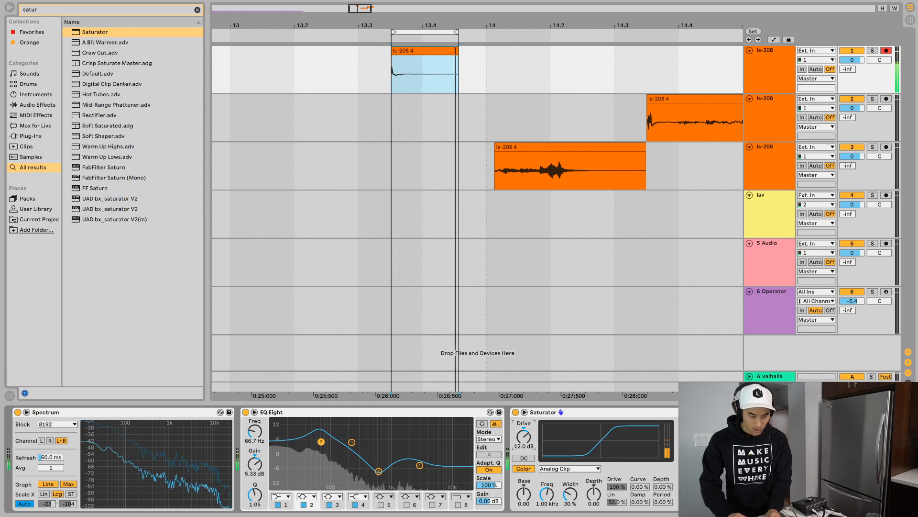
# - Smooth the start and end of the first ls-208 clip with short fades and play the loop
pyautogui.press('z')
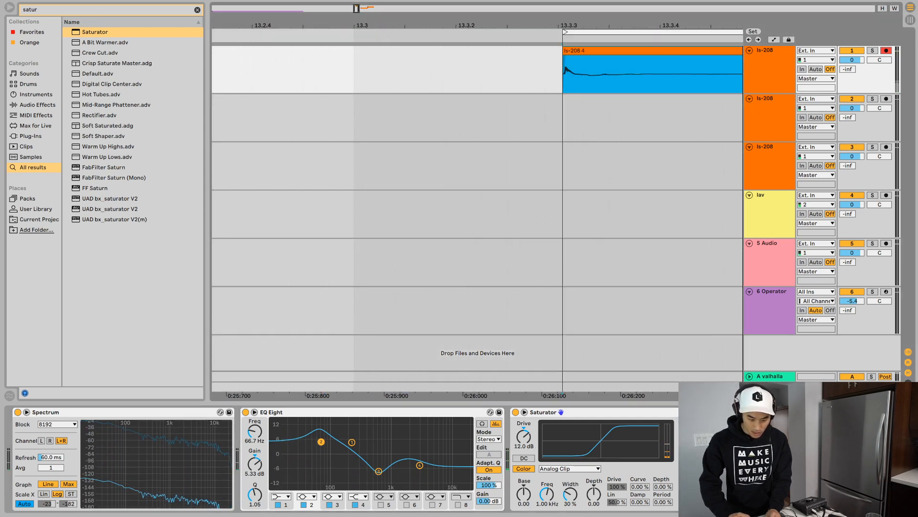
pyautogui.moveTo(217, 24); pyautogui.dragTo(431, 28)
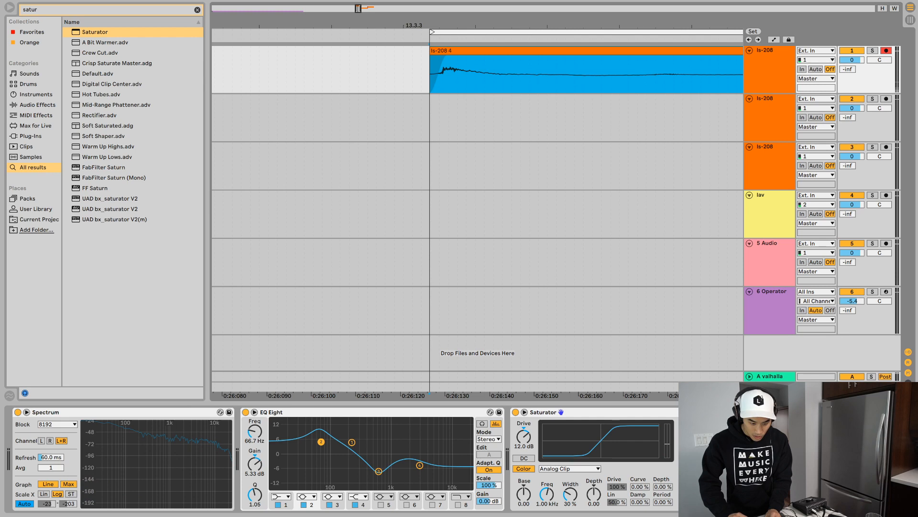
pyautogui.press('space')
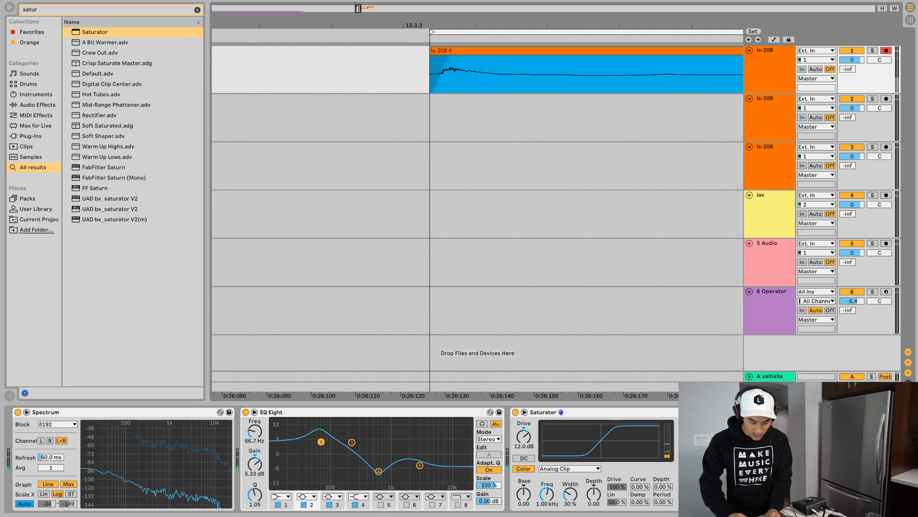
pyautogui.moveTo(429, 24); pyautogui.dragTo(373, 25)
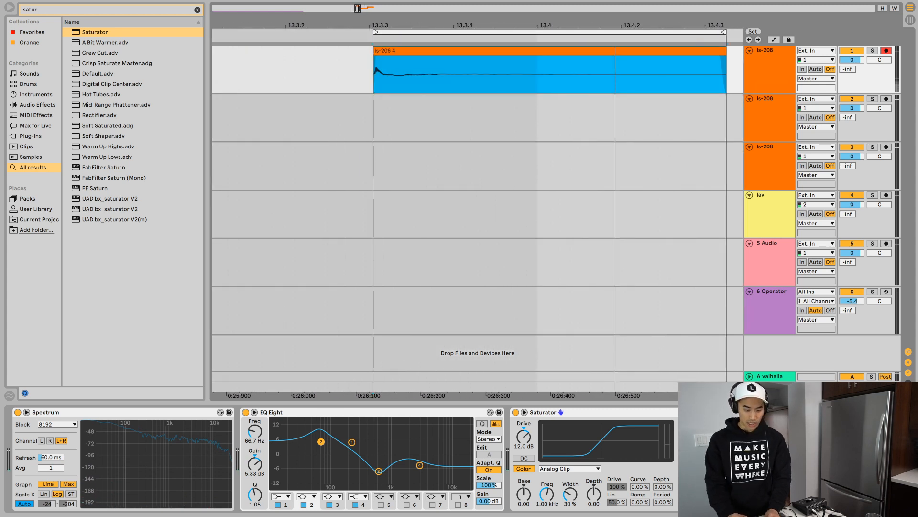
pyautogui.press('space')
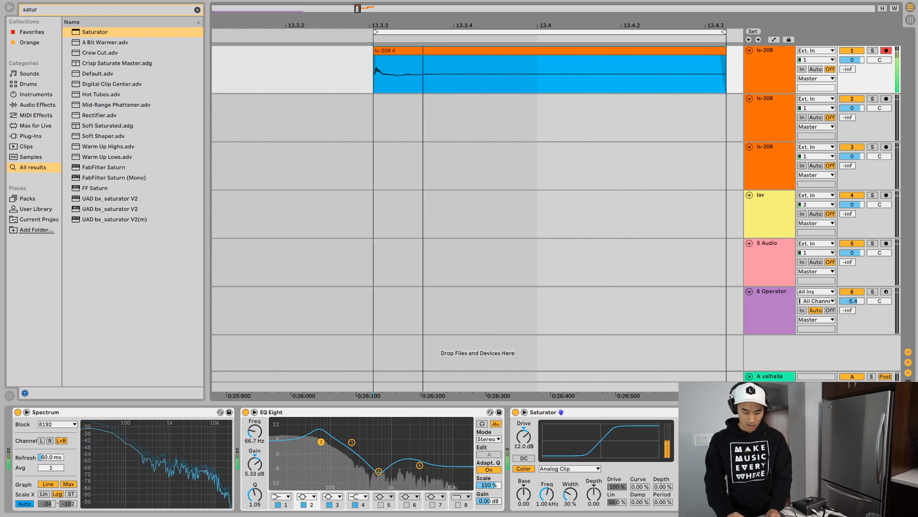
# - Try the Saturator drive at 5.06 dB and play the looped ls-208 clip
pyautogui.moveTo(524, 436); pyautogui.dragTo(524, 446)
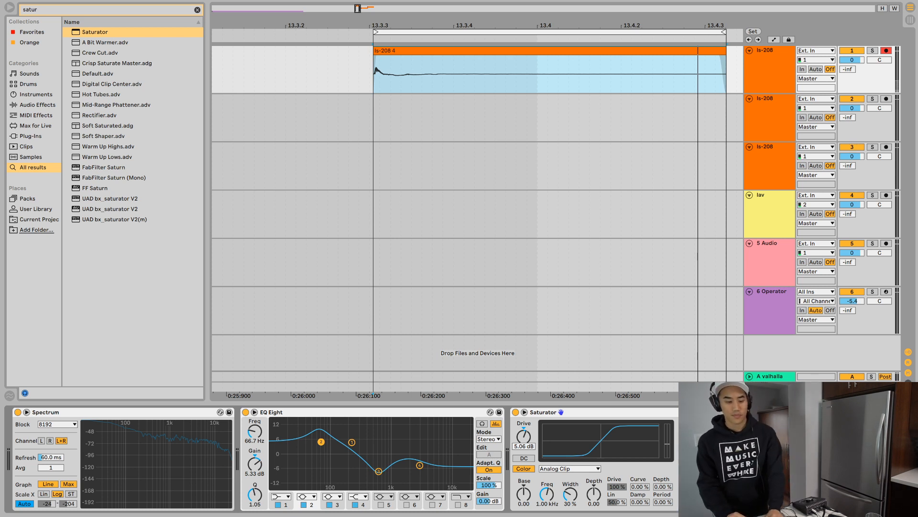
pyautogui.click(550, 50)
pyautogui.press('space')
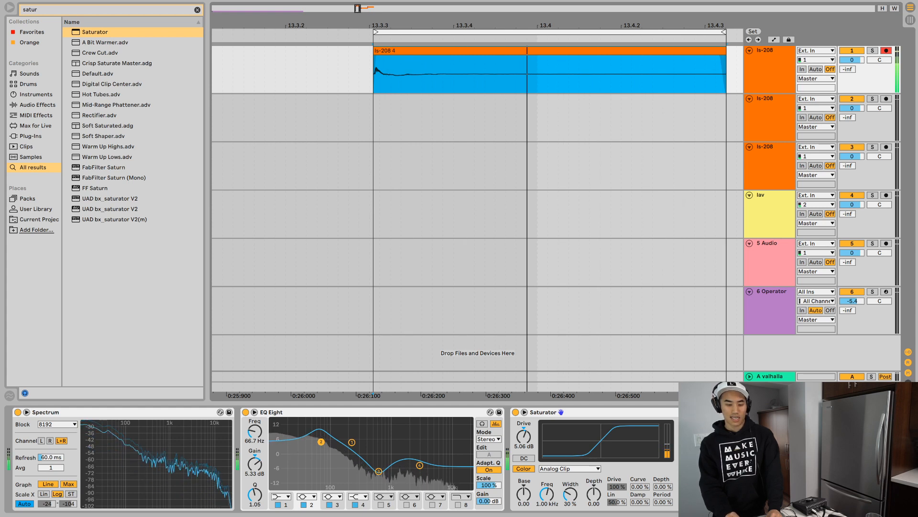
# - Shorten the loop to end at 13.4.3, set the Saturator drive to 12.0 dB, and play it
pyautogui.moveTo(724, 32); pyautogui.dragTo(707, 32)
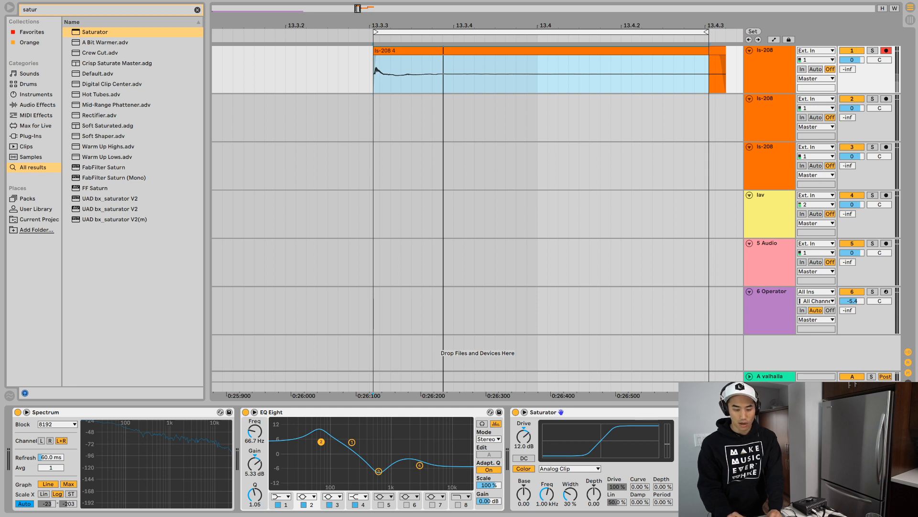
pyautogui.press('space')
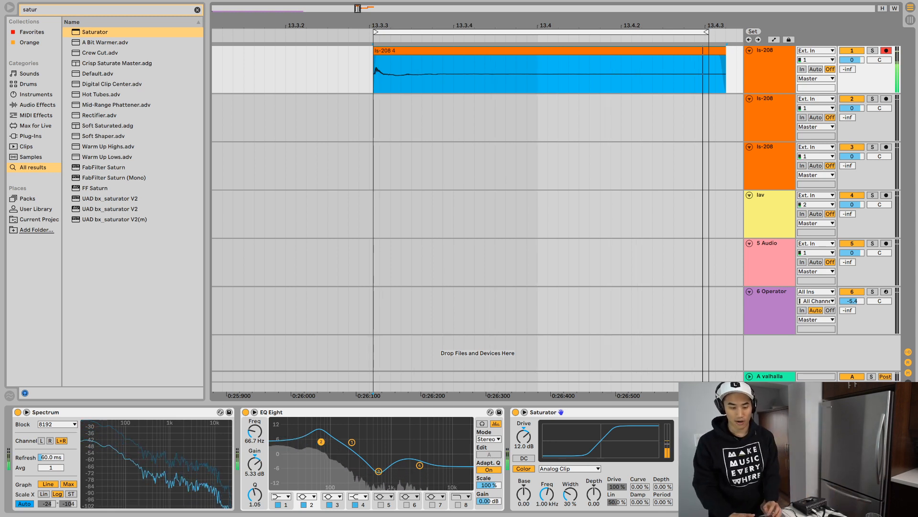
# - Duplicate the first ls-208 track together with its clip and effects
pyautogui.hotkey('ctrl', 'd')
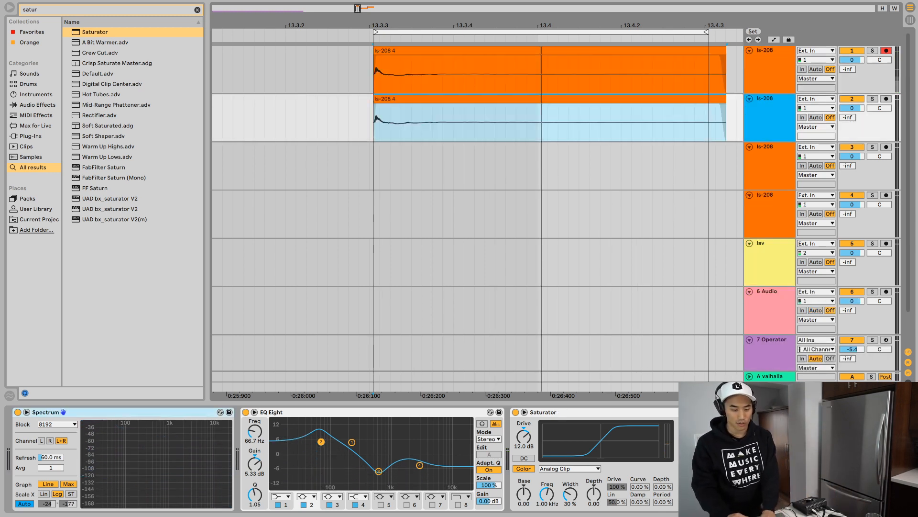
# - Remove the Saturator from both the original ls-208 track and its duplicate
pyautogui.doubleClick(478, 50)
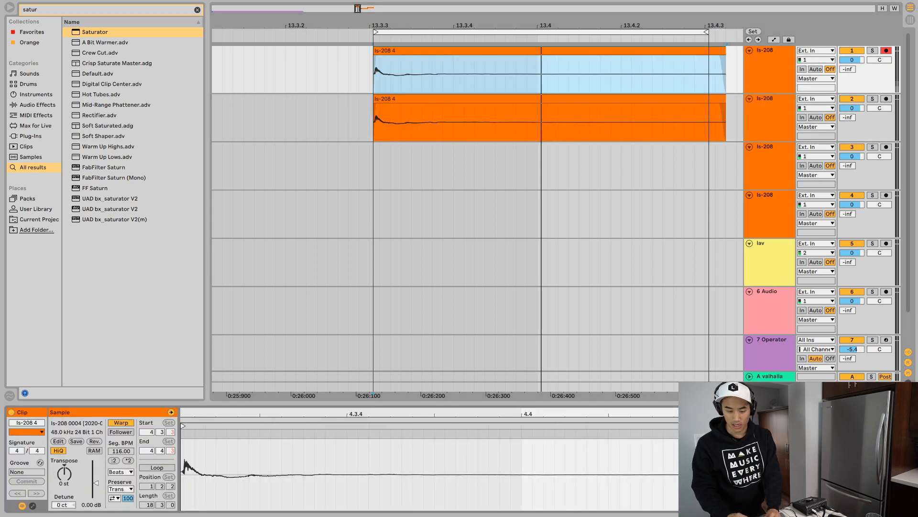
pyautogui.click(771, 51)
pyautogui.doubleClick(771, 99)
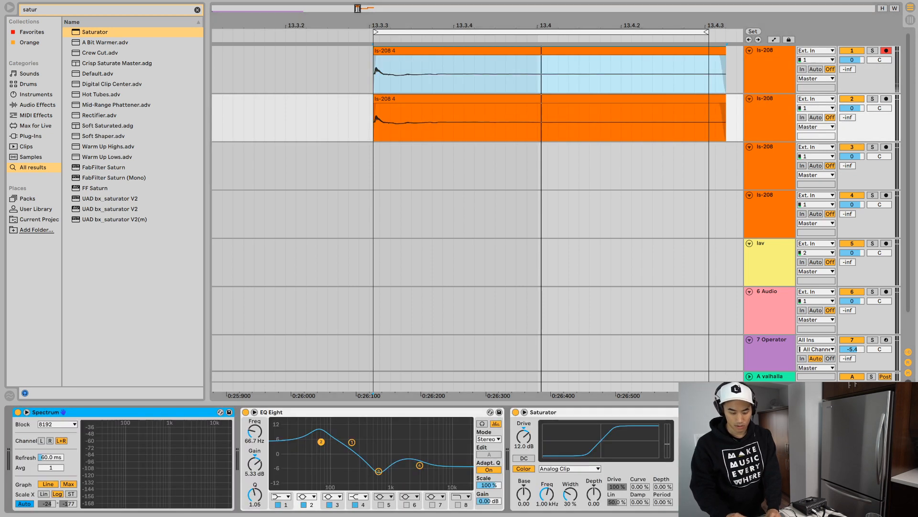
pyautogui.click(562, 412)
pyautogui.press('Delete')
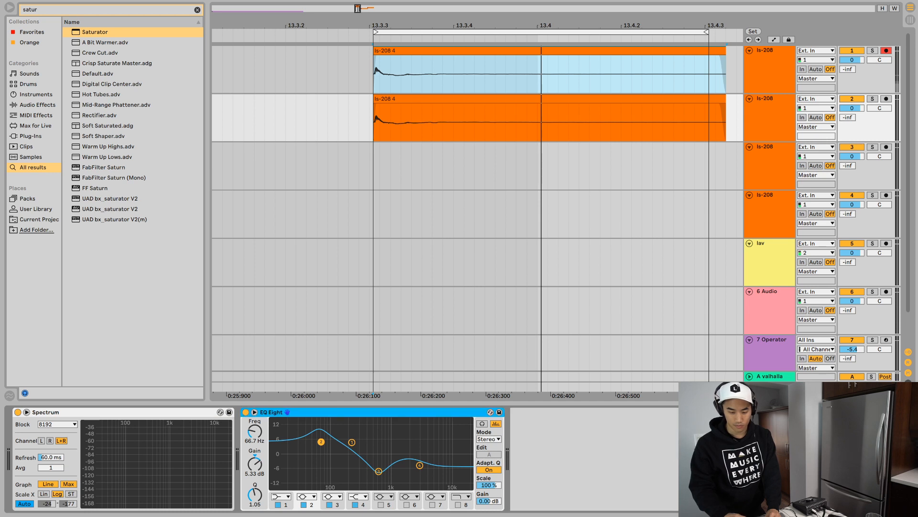
pyautogui.click(771, 51)
pyautogui.click(561, 412)
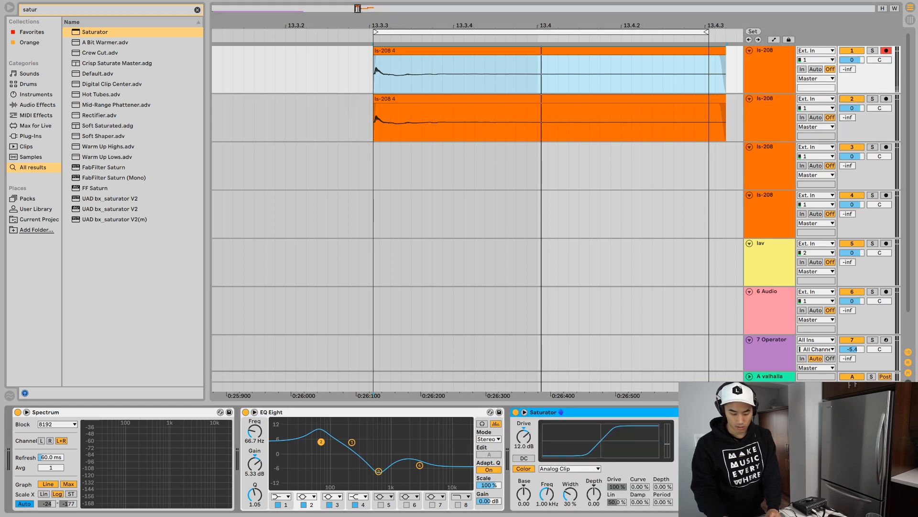
pyautogui.press('Delete')
# - Group the original and duplicate ls-208 tracks and add a Drum Buss to the group
pyautogui.click(771, 99)
pyautogui.keyDown('shift'); pyautogui.click(771, 51); pyautogui.keyUp('shift')
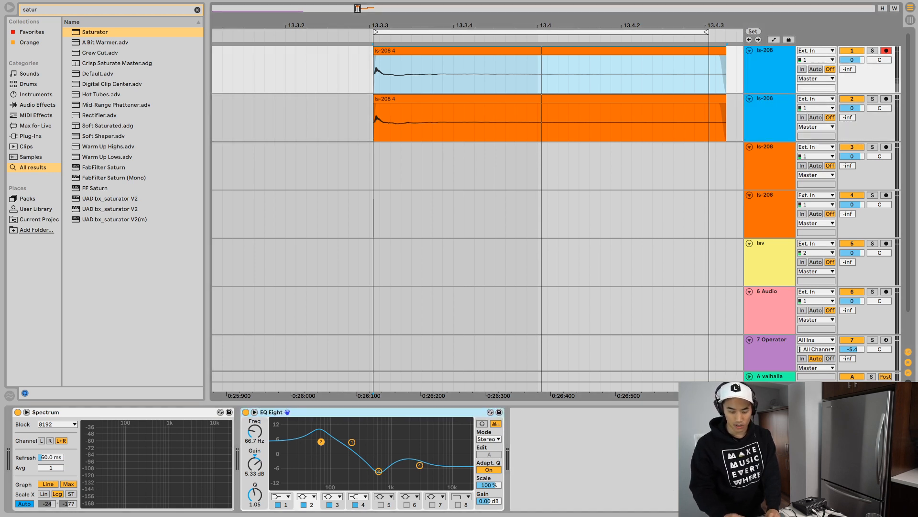
pyautogui.press('super+g')
pyautogui.press('super+f')
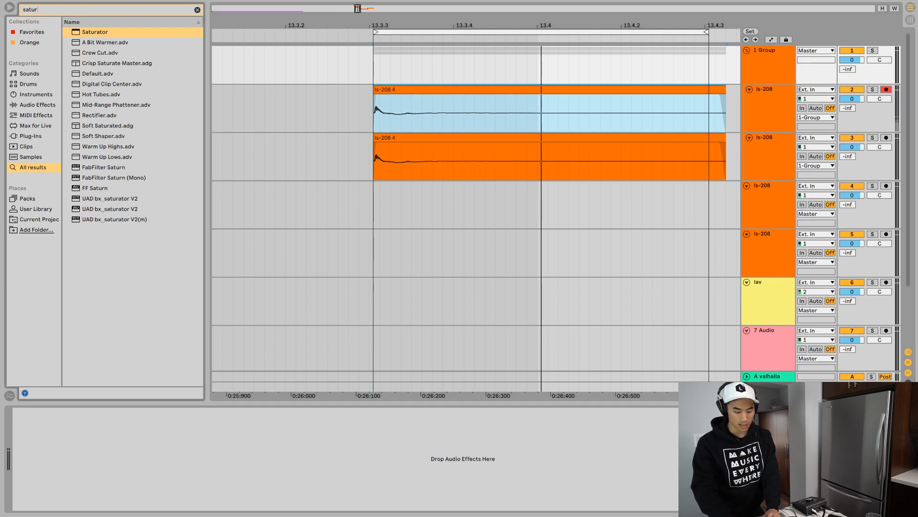
pyautogui.write('drum buss')
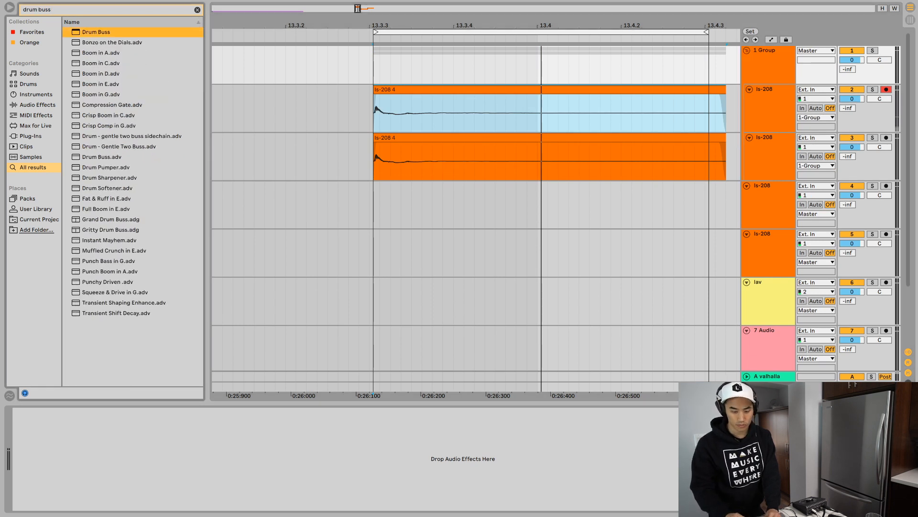
pyautogui.press('Return')
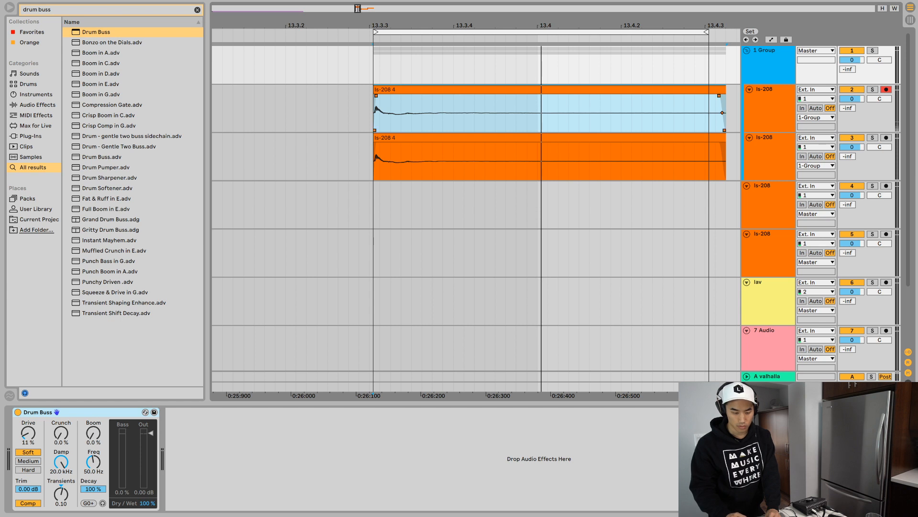
# - Play the loop and set the group's Drum Buss to Transients -0.50, Drive 22 % and Crunch 20 %
pyautogui.click(478, 89)
pyautogui.press('space')
pyautogui.click(767, 50)
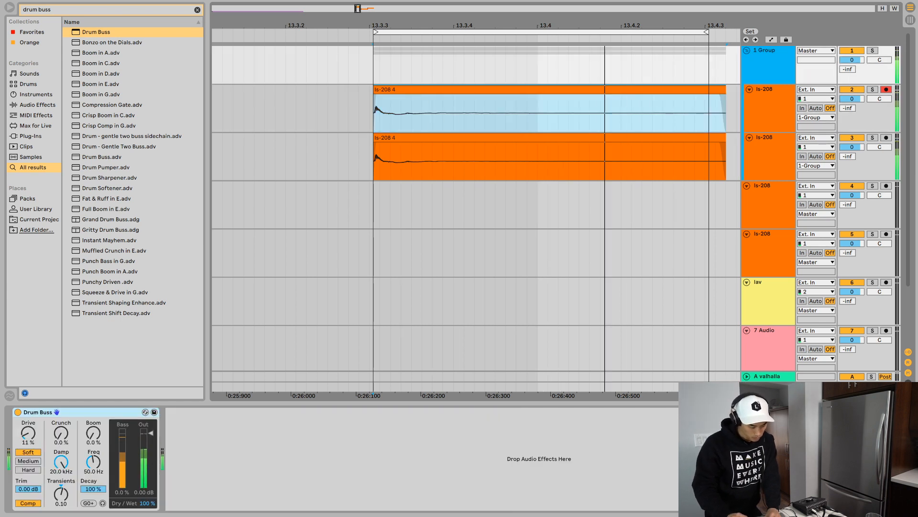
pyautogui.moveTo(61, 494)
pyautogui.mouseDown()
pyautogui.moveTo(60, 447)
pyautogui.moveTo(61, 511)
pyautogui.mouseUp()
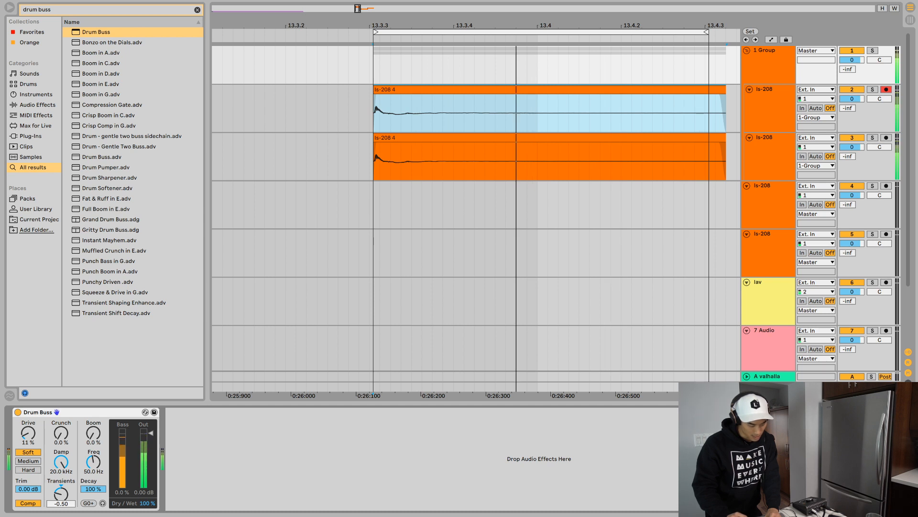
pyautogui.moveTo(28, 433); pyautogui.dragTo(61, 424)
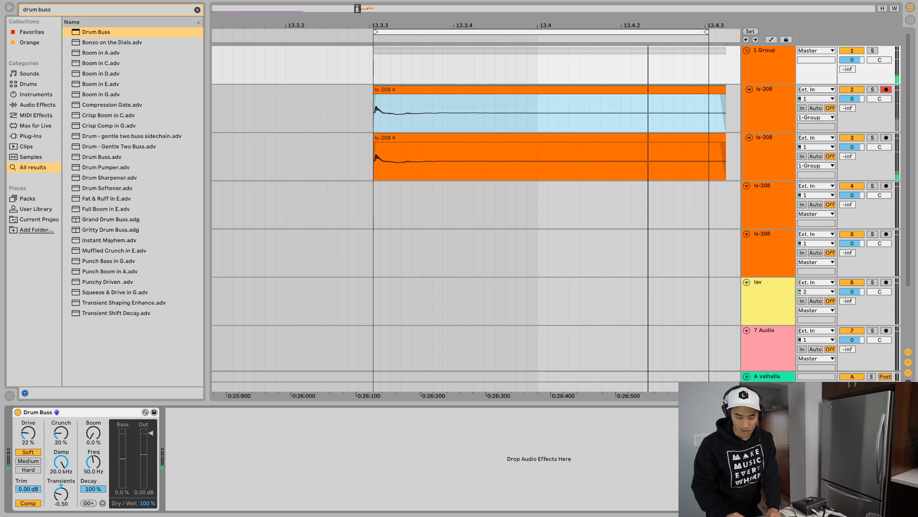
# - Move the EQ Eight from the upper ls-208 track to the group after Drum Buss, and delete the lower track's EQ Eight
pyautogui.click(769, 101)
pyautogui.click(334, 412)
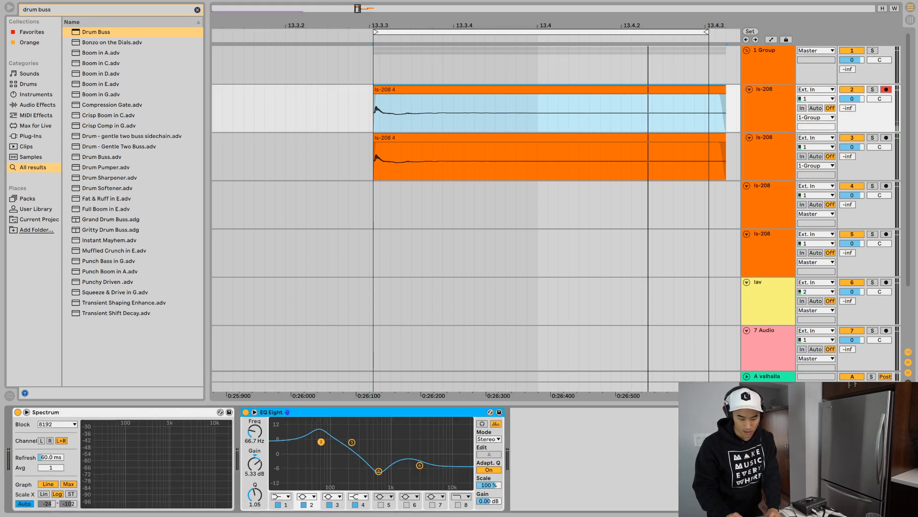
pyautogui.moveTo(335, 412); pyautogui.dragTo(769, 67)
pyautogui.click(769, 153)
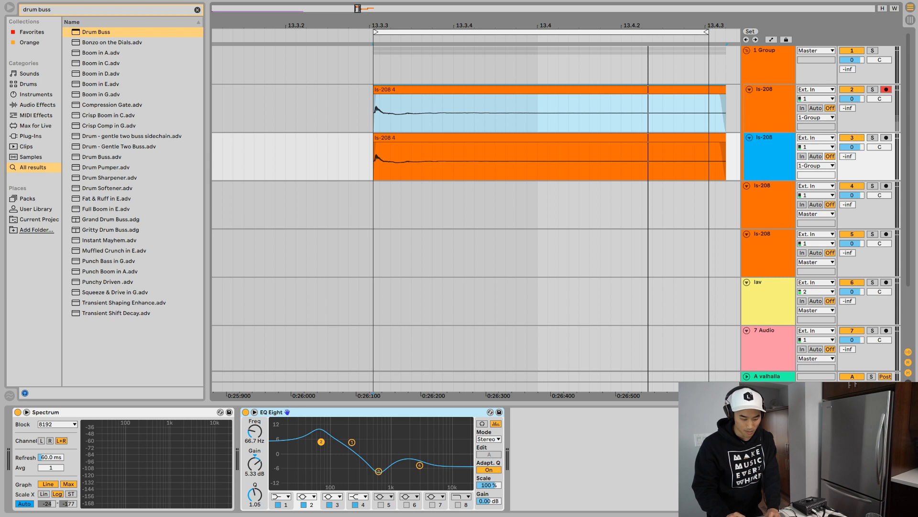
pyautogui.press('Delete')
pyautogui.click(769, 66)
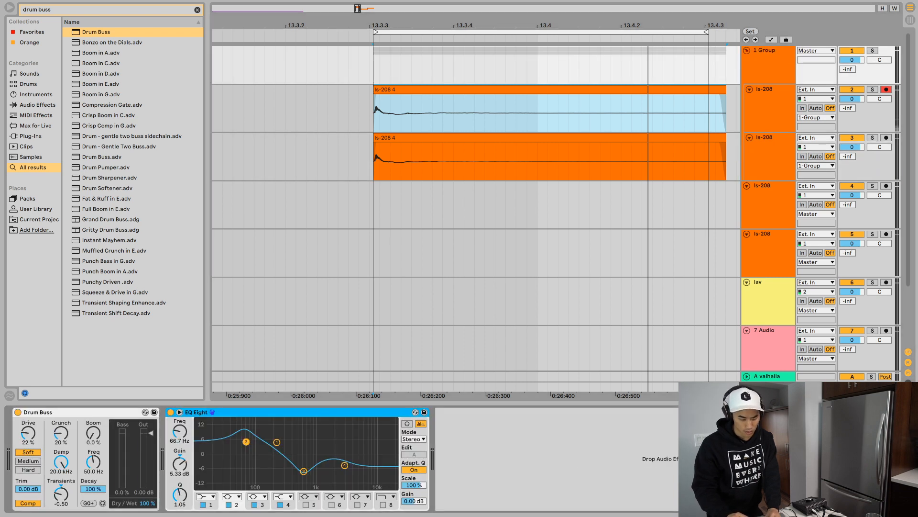
# - Enable band 5 of the group's EQ Eight and cut about 10.3 dB at 2.45 kHz with a Q of 0.38
pyautogui.click(345, 465)
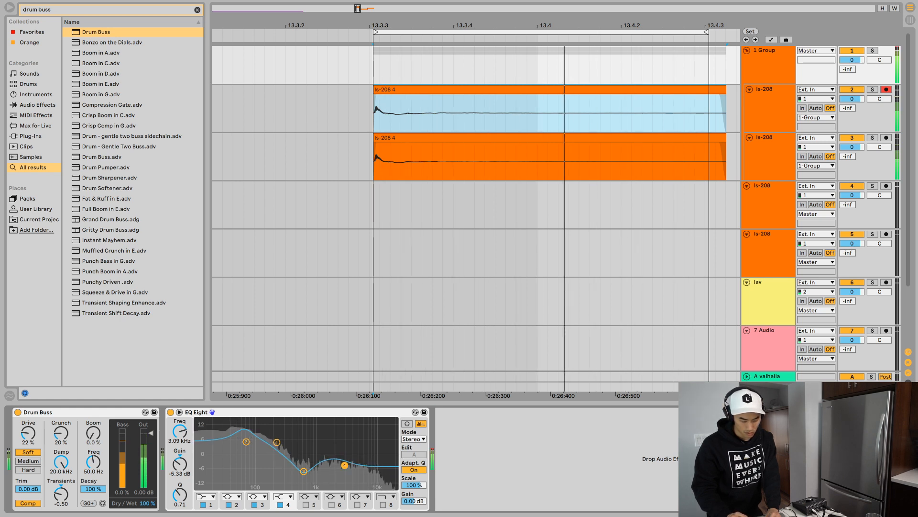
pyautogui.click(306, 504)
pyautogui.moveTo(257, 453); pyautogui.dragTo(339, 475)
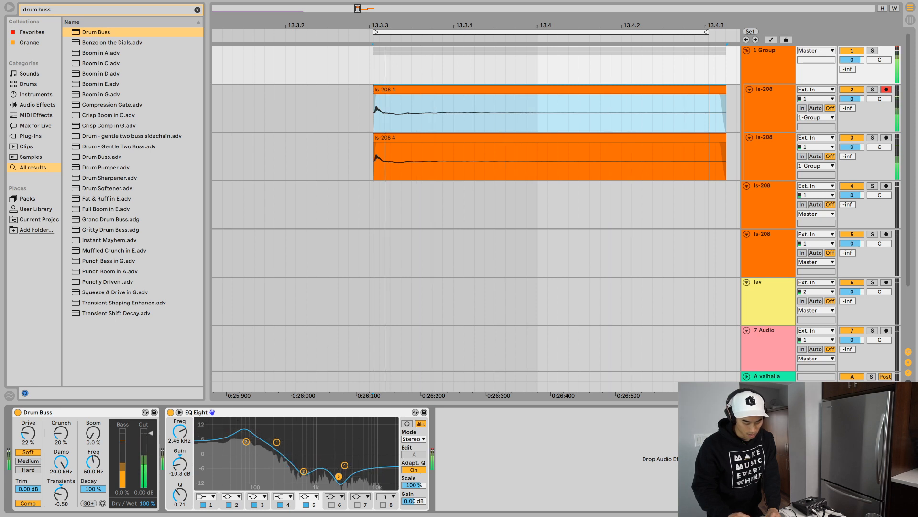
pyautogui.moveTo(180, 494); pyautogui.dragTo(180, 505)
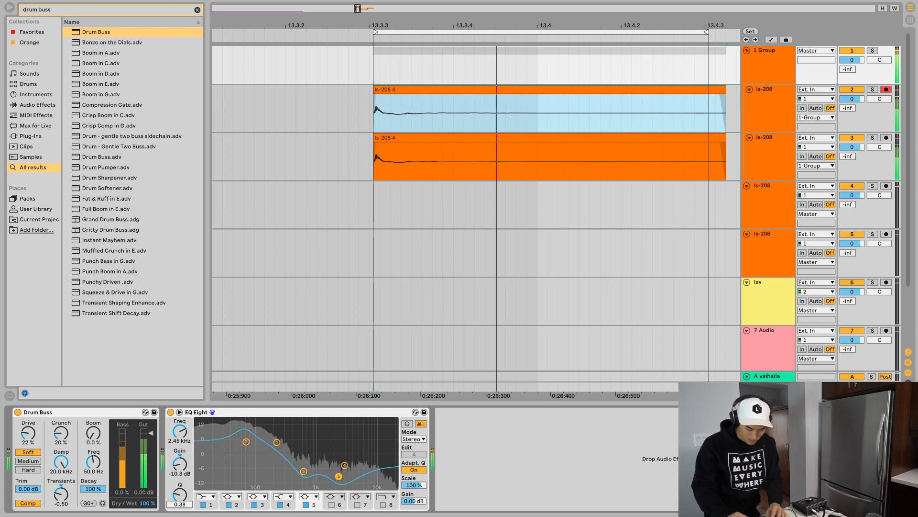
# - Enable band 6 of the group's EQ Eight, sweep it to 2.25 kHz, and make it a notch with a Q of 1.24
pyautogui.click(331, 504)
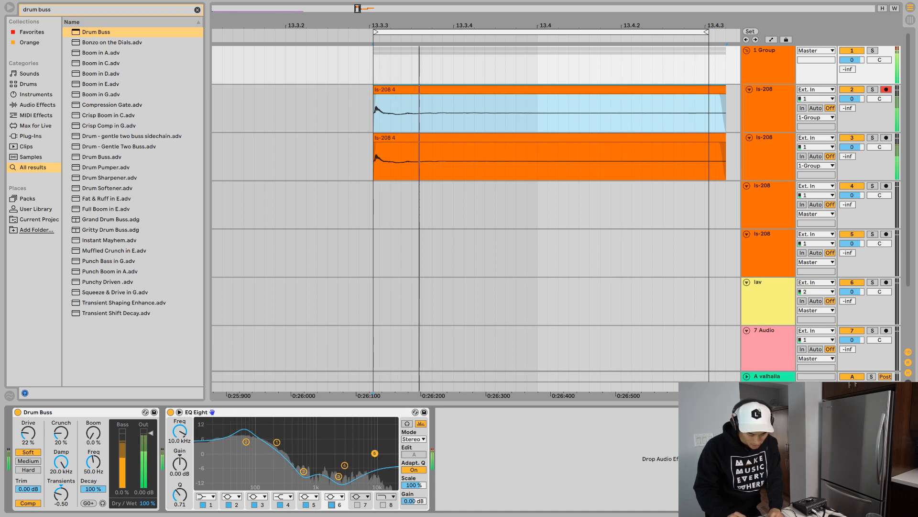
pyautogui.moveTo(374, 453); pyautogui.dragTo(336, 420)
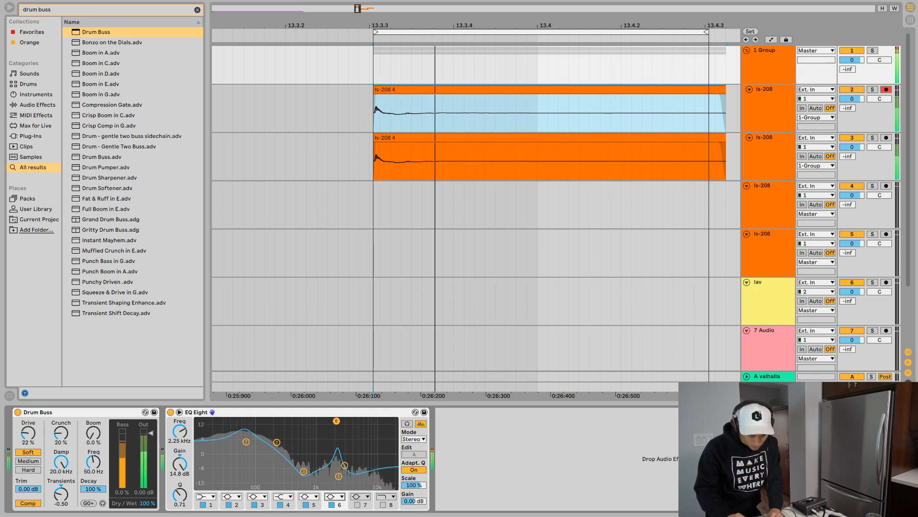
pyautogui.click(334, 497)
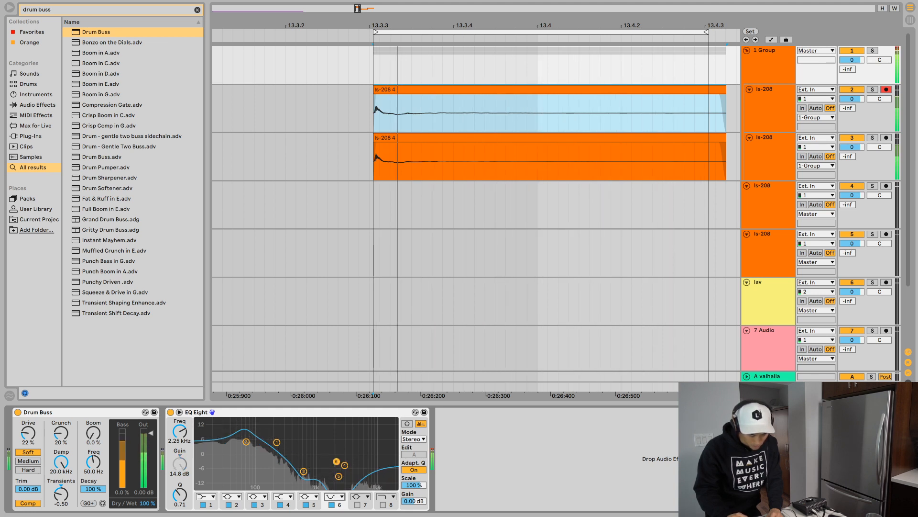
pyautogui.moveTo(180, 495); pyautogui.dragTo(179, 487)
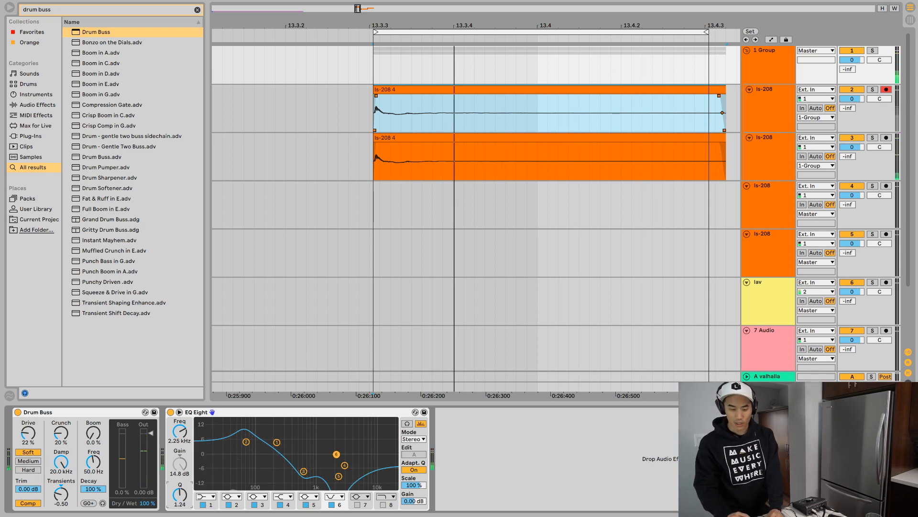
# - Turn off warping for the upper ls-208 clip in the group
pyautogui.doubleClick(430, 90)
pyautogui.click(430, 89)
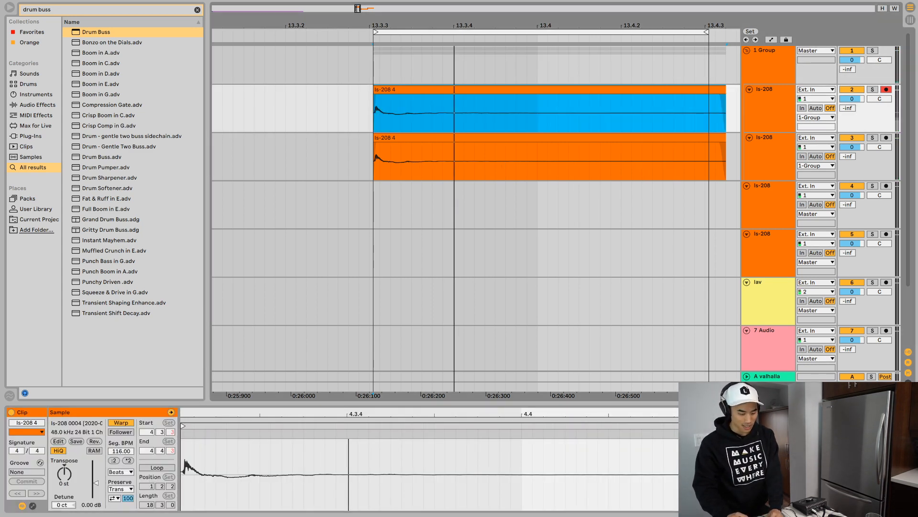
pyautogui.click(121, 423)
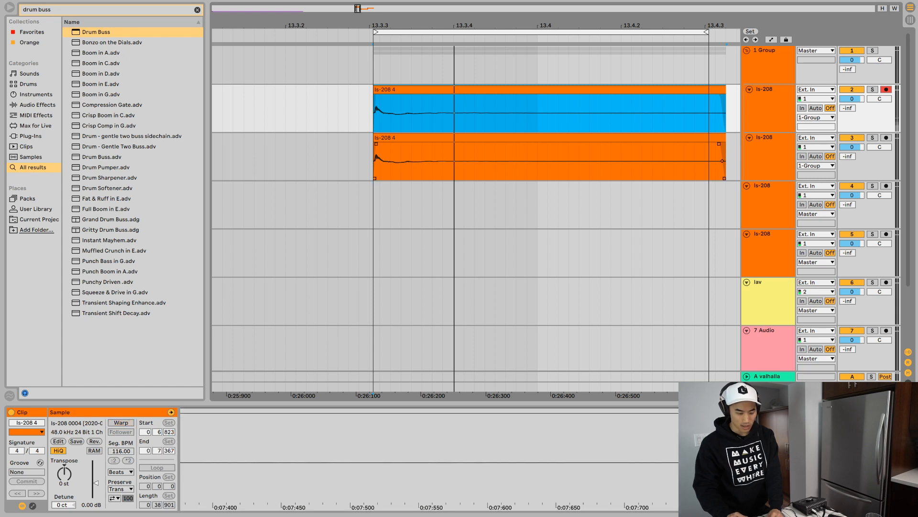
pyautogui.click(415, 137)
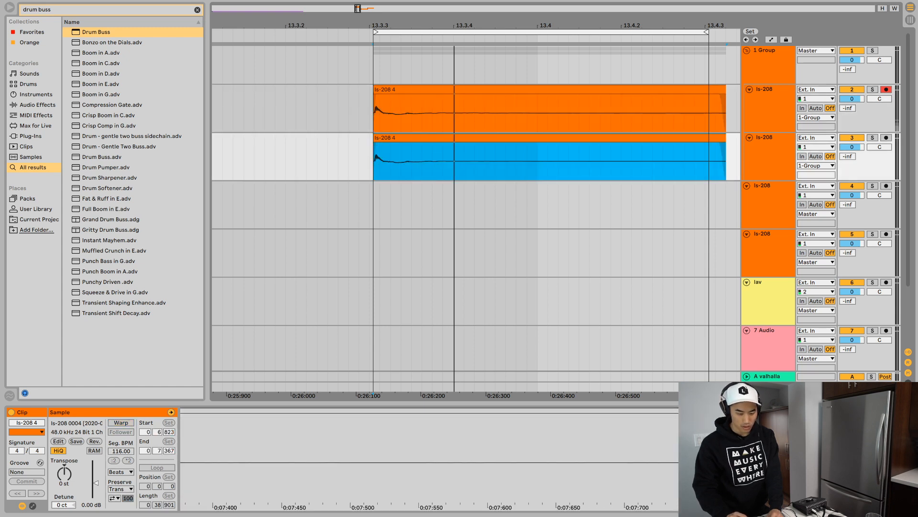
# - Transpose the upper ls-208 clip up 12 semitones, trying 24 semitones during loop playback before settling on 12
pyautogui.click(412, 90)
pyautogui.click(64, 473)
pyautogui.write('12')
pyautogui.press('Return')
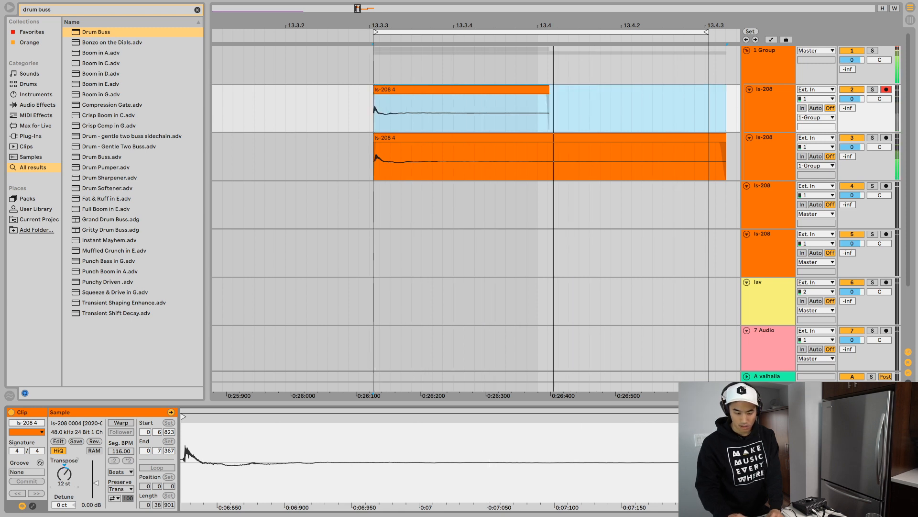
pyautogui.write('24')
pyautogui.press('Return')
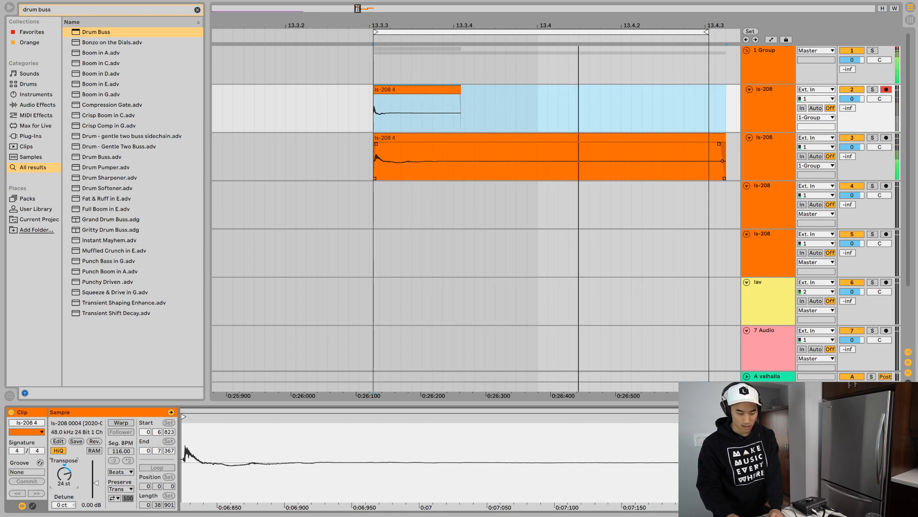
pyautogui.write('12')
pyautogui.press('Return')
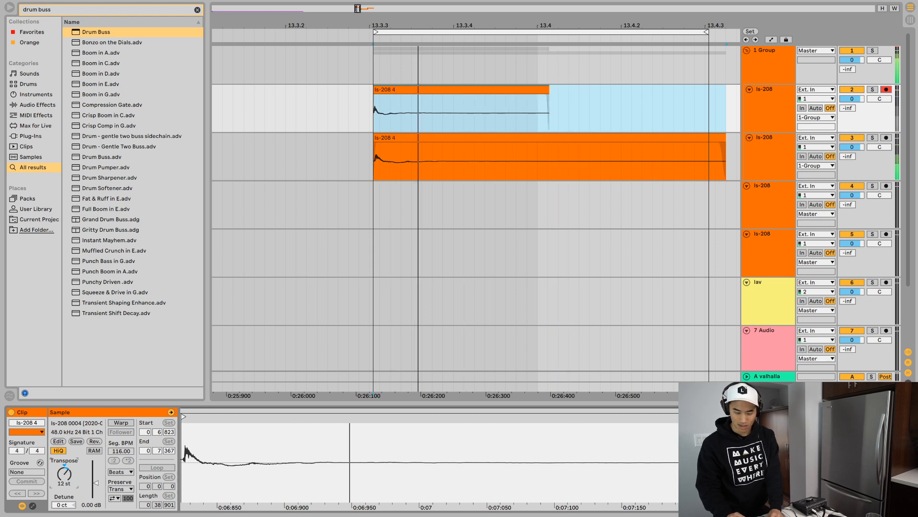
# - Compare the looped group sound with the transposed upper ls-208 track muted and unmuted
pyautogui.click(852, 89)
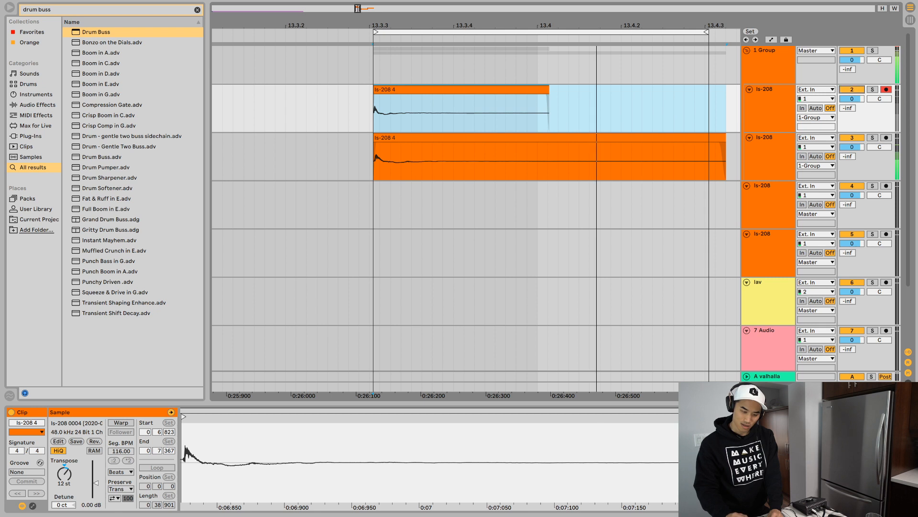
pyautogui.click(852, 89)
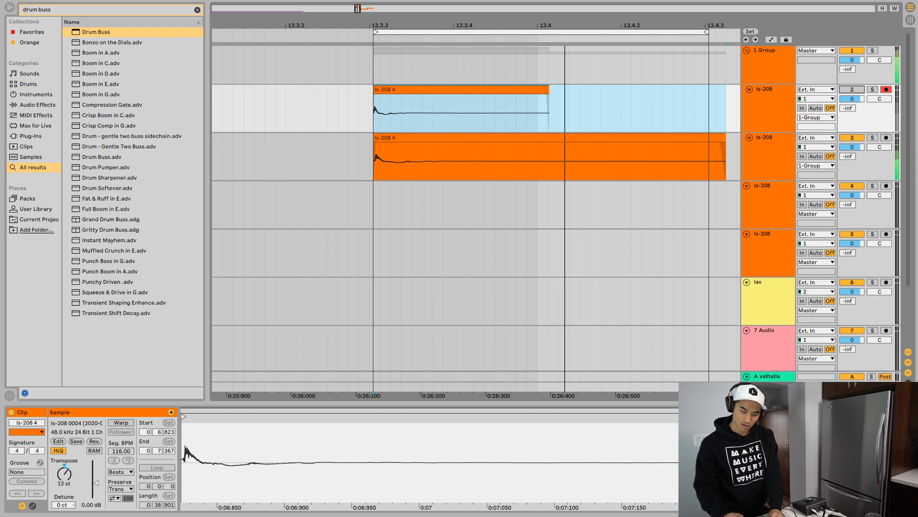
pyautogui.click(852, 90)
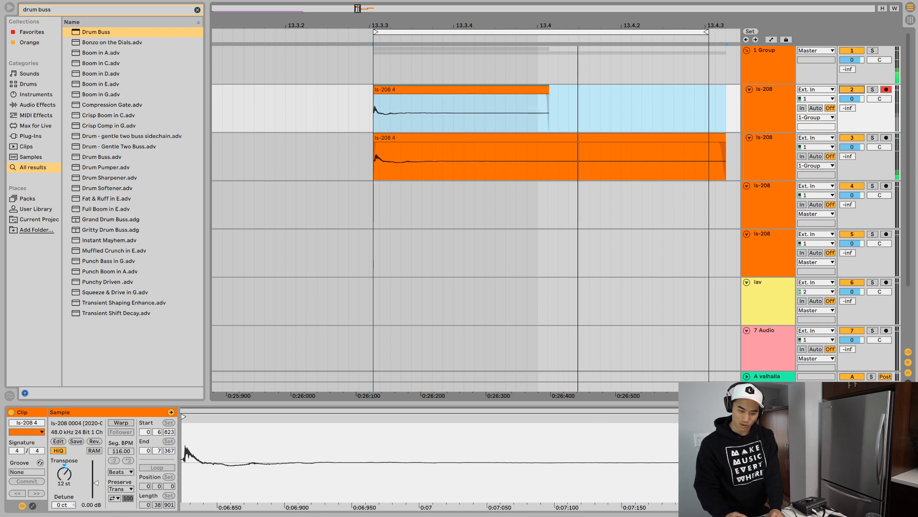
# - Set the group's Drum Buss Boom to 59% at 67 Hz with an 83% decay, matching the frequency to EQ band 2
pyautogui.click(768, 62)
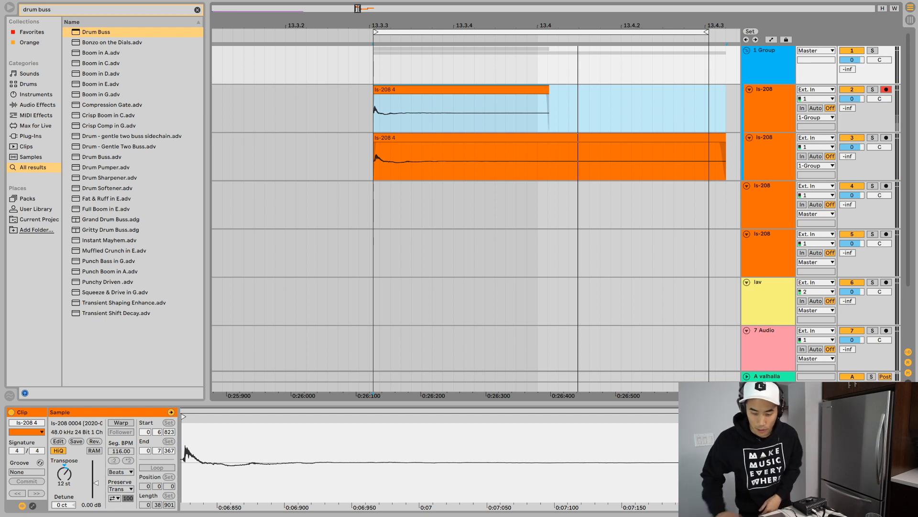
pyautogui.hotkey('shift', 'Tab')
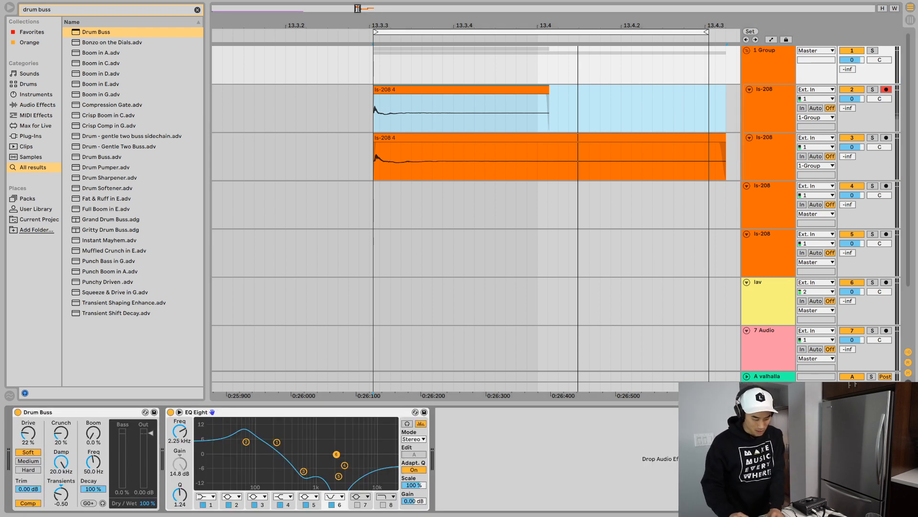
pyautogui.moveTo(94, 433); pyautogui.dragTo(93, 413)
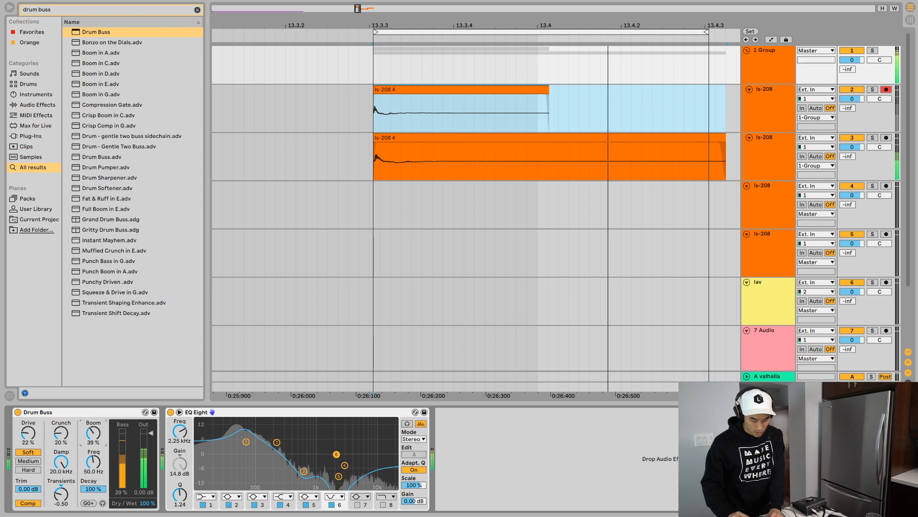
pyautogui.click(246, 442)
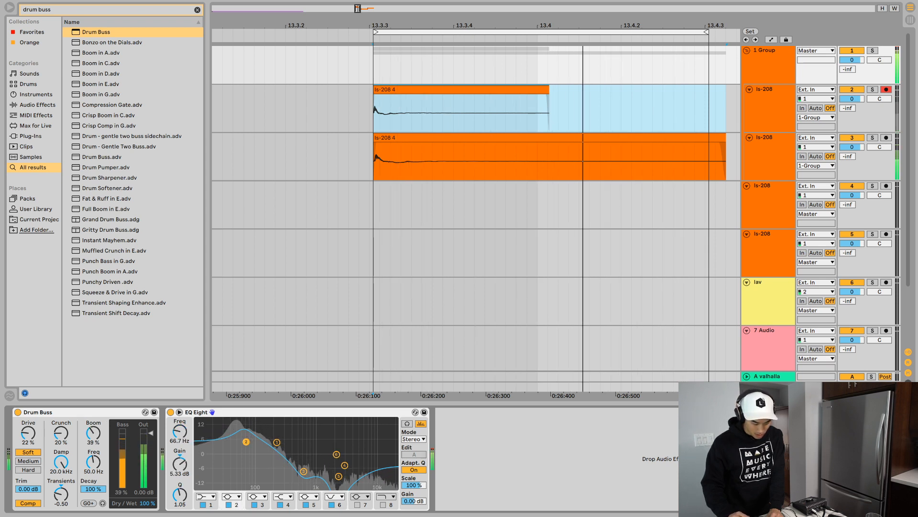
pyautogui.click(93, 462)
pyautogui.write('67')
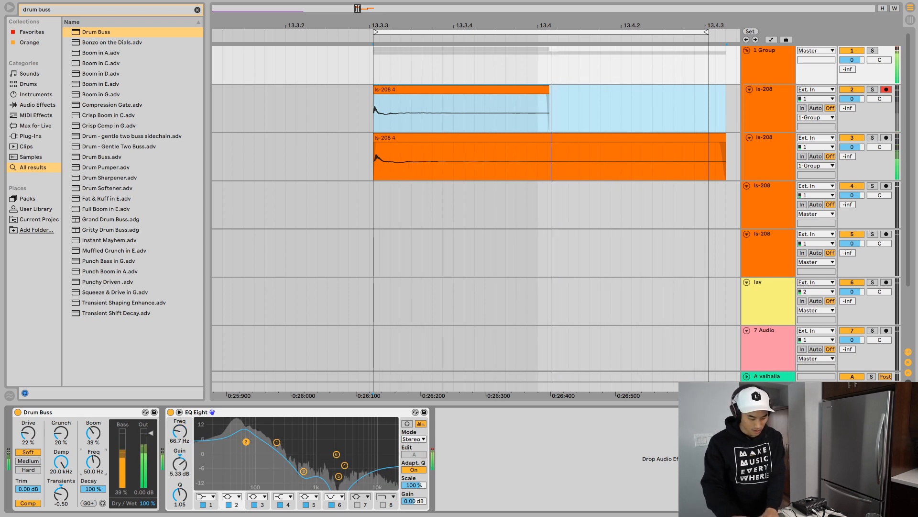
pyautogui.press('Return')
pyautogui.moveTo(93, 434); pyautogui.dragTo(93, 424)
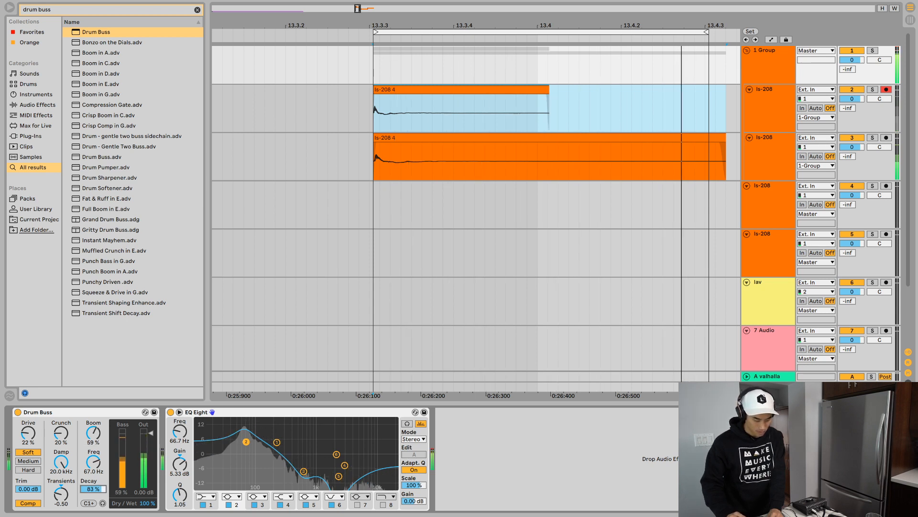
# - Set the group's Drum Buss Transients to -0.60, Crunch to 29%, Damp to 5.36 kHz and output to -11.3 dB
pyautogui.moveTo(93, 489); pyautogui.dragTo(61, 498)
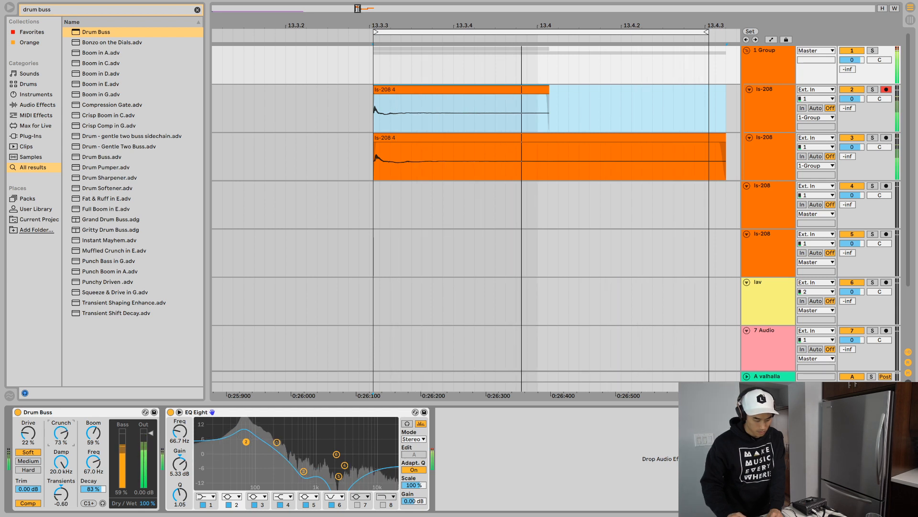
pyautogui.moveTo(61, 433); pyautogui.dragTo(61, 429)
pyautogui.moveTo(61, 462); pyautogui.dragTo(61, 472)
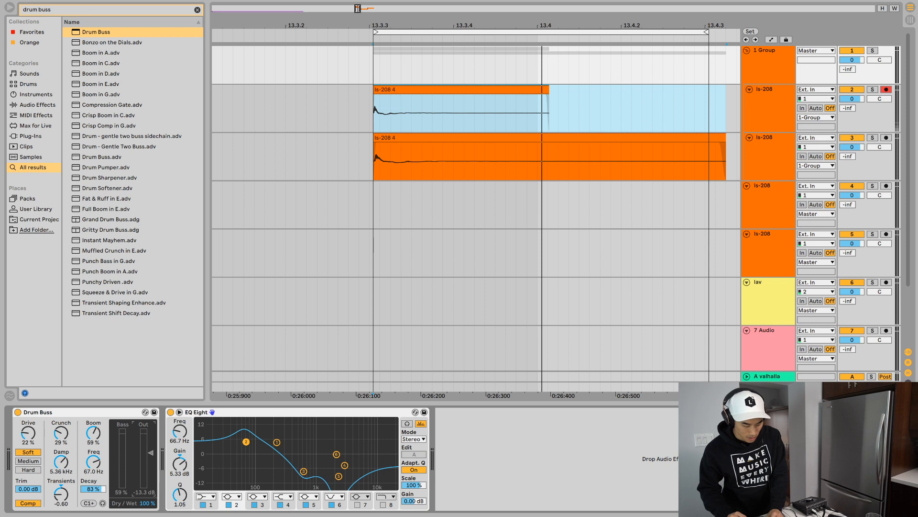
pyautogui.press('space')
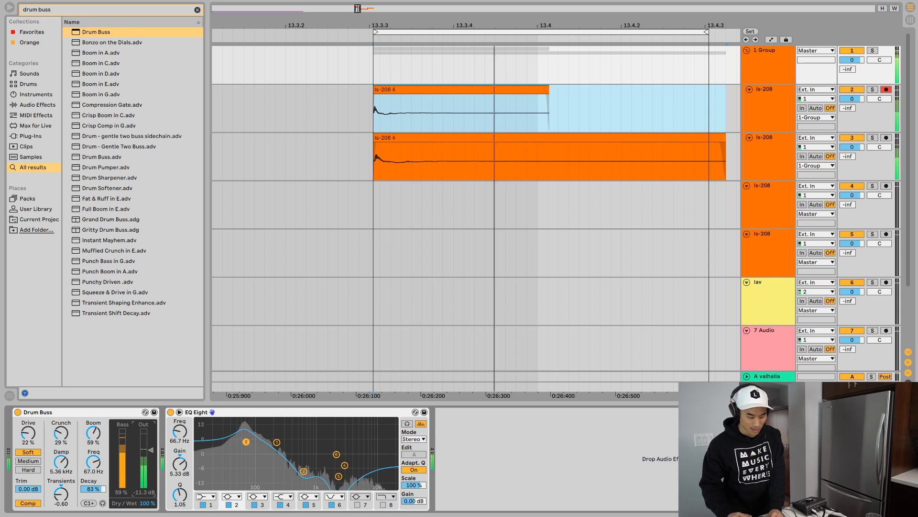
pyautogui.hotkey('ctrl', 'z')
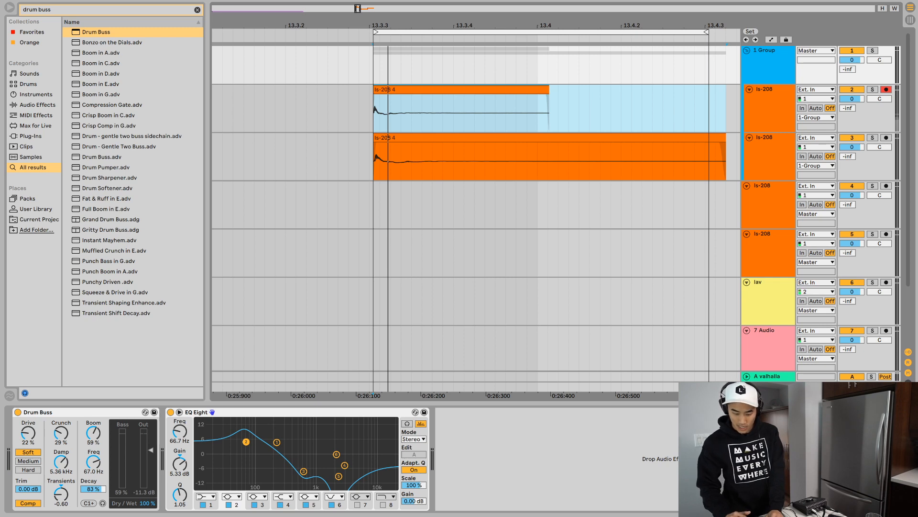
# - Move the ls-208 clip on track 5 to start at bar 14 and audition it
pyautogui.scroll(-3, 476, 208)
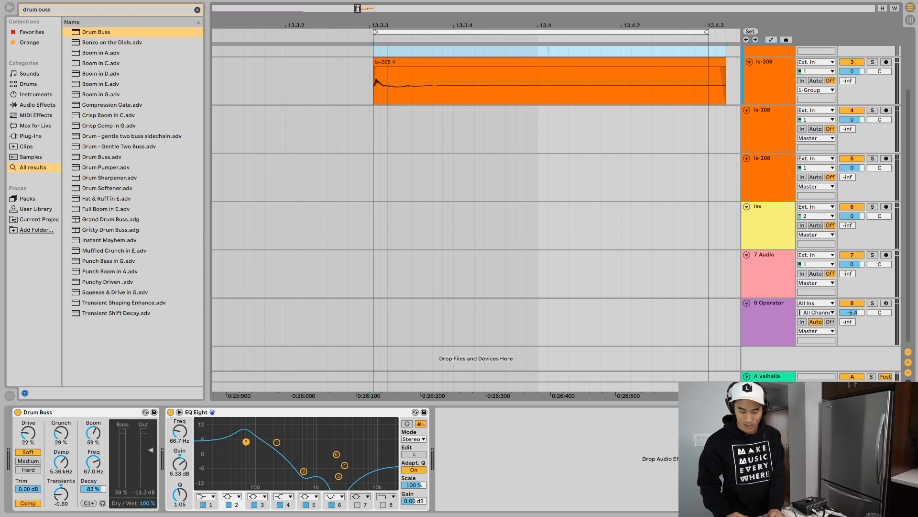
pyautogui.scroll(3, 476, 208)
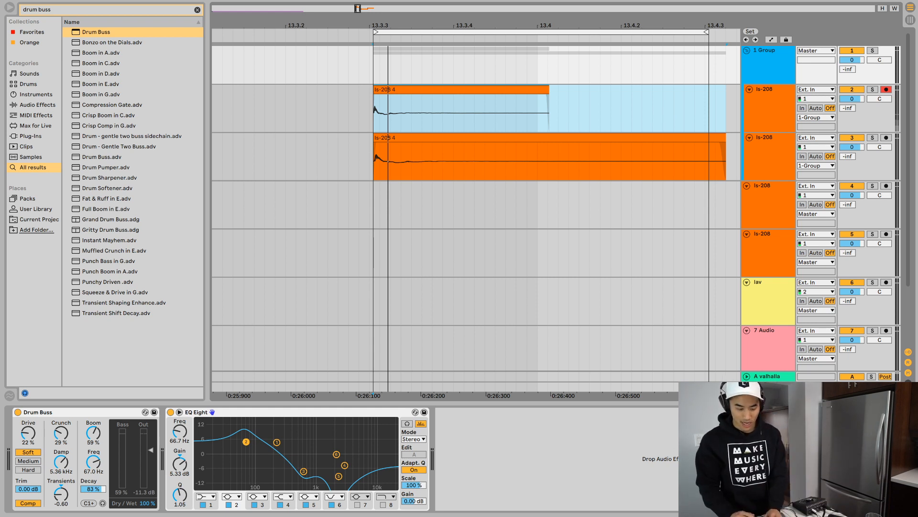
pyautogui.hscroll(10, 539, 205)
pyautogui.scroll(-10, 539, 206)
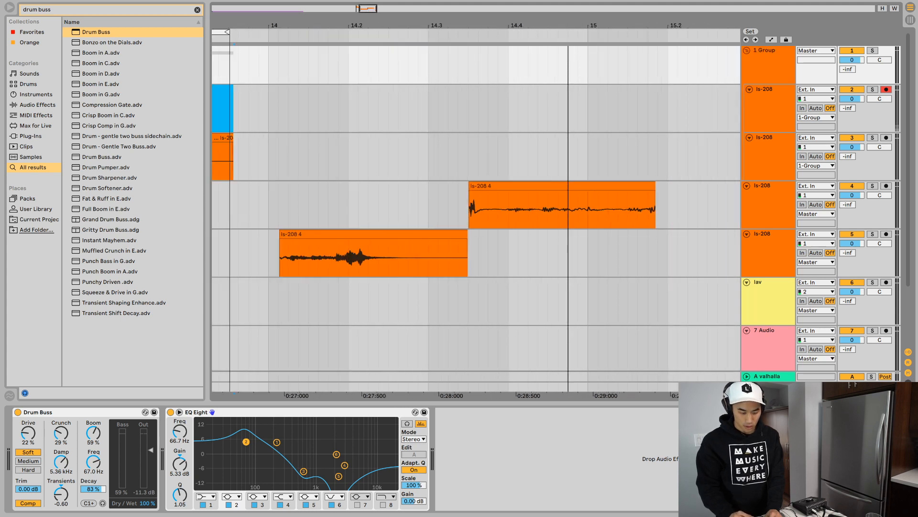
pyautogui.click(462, 234)
pyautogui.moveTo(462, 235); pyautogui.dragTo(456, 234)
pyautogui.press('space')
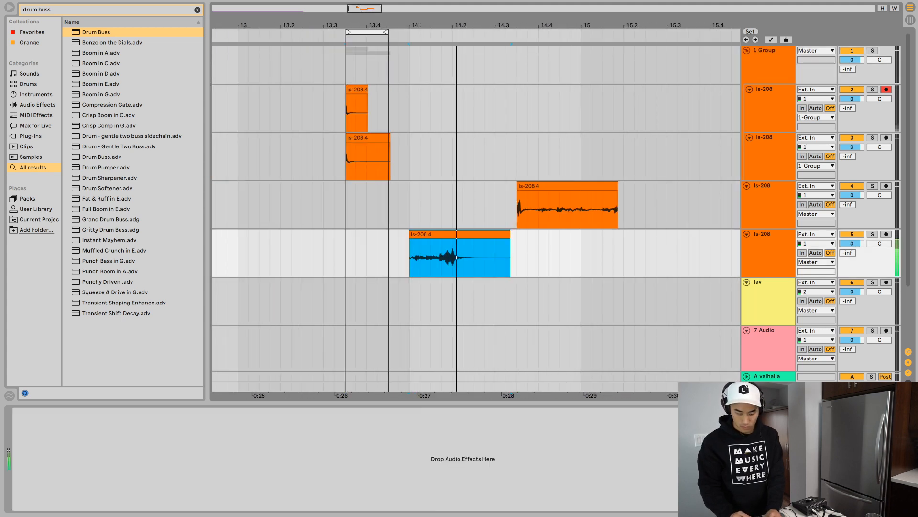
pyautogui.press('space')
pyautogui.press('space')
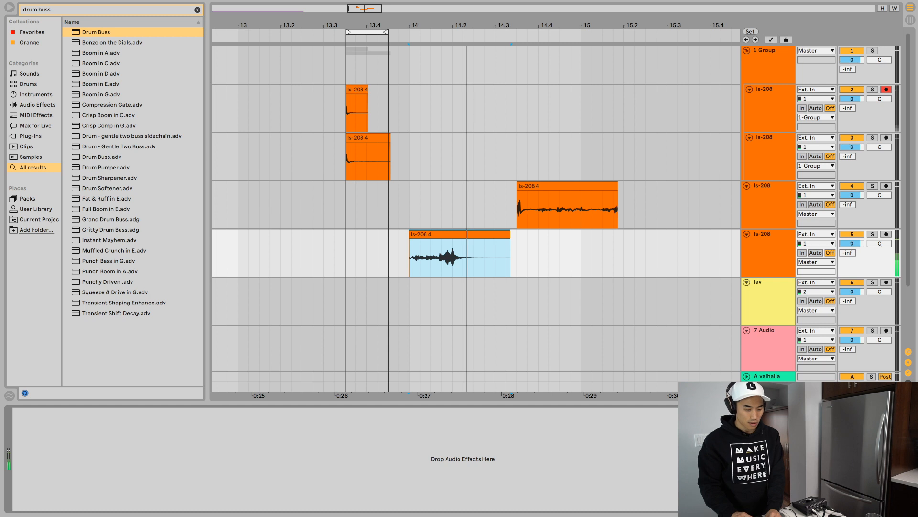
# - Find OTT in the browser and load the OTT plug-in onto the ls-208 track 5
pyautogui.write('ott')
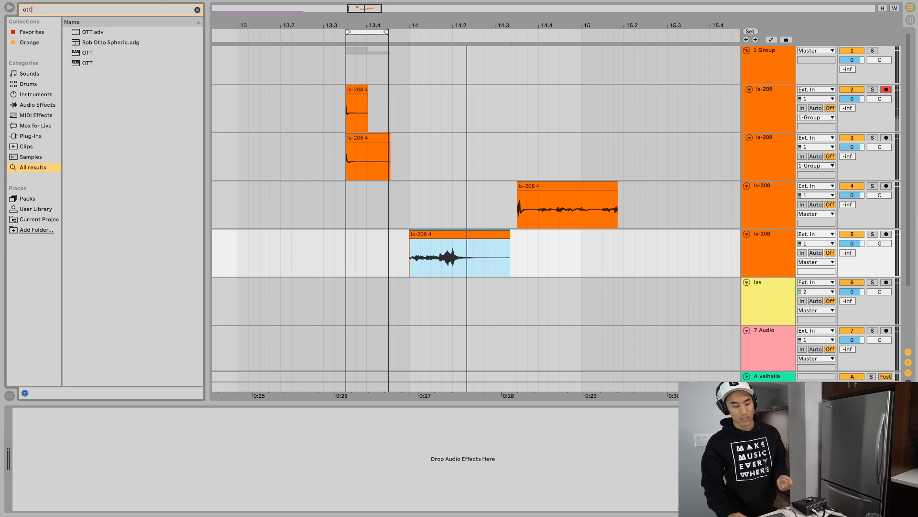
pyautogui.doubleClick(87, 63)
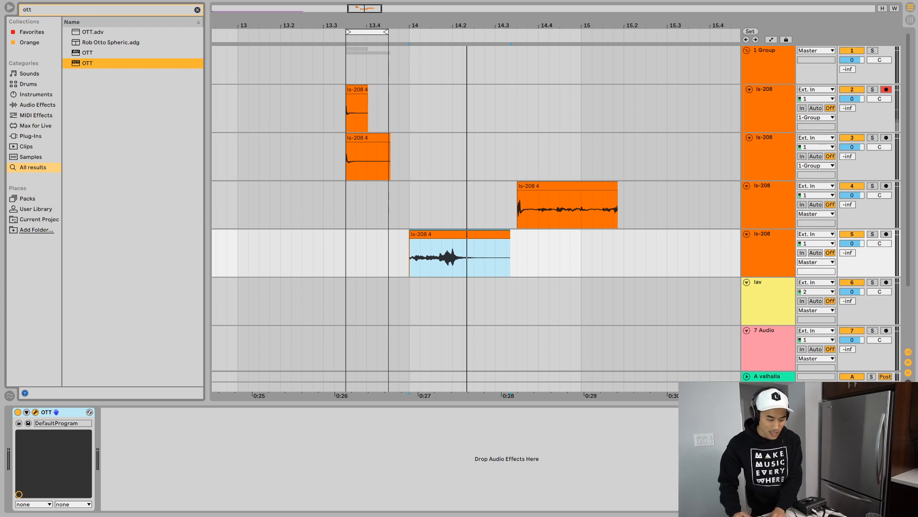
# - Try the OTT.adv preset after the OTT plug-in on track 5, and remove it from the chain
pyautogui.press('Up')
pyautogui.press('Up')
pyautogui.press('Up')
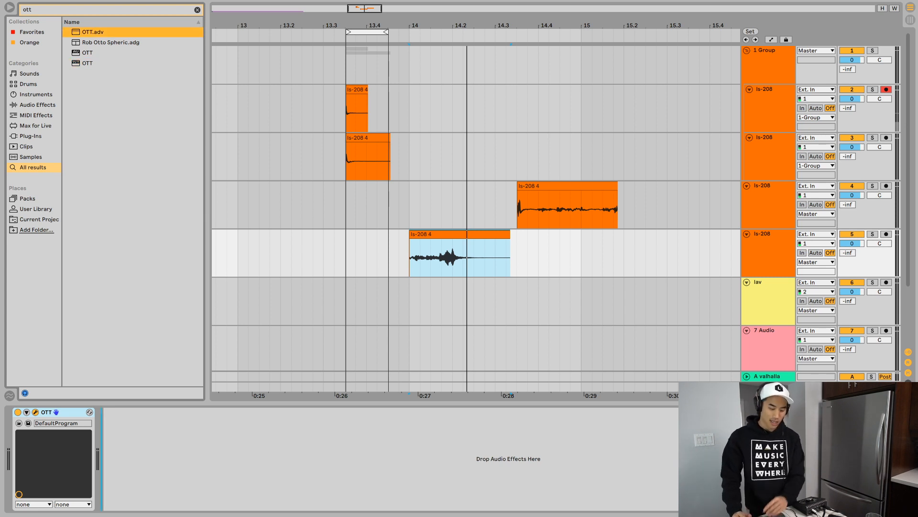
pyautogui.press('Return')
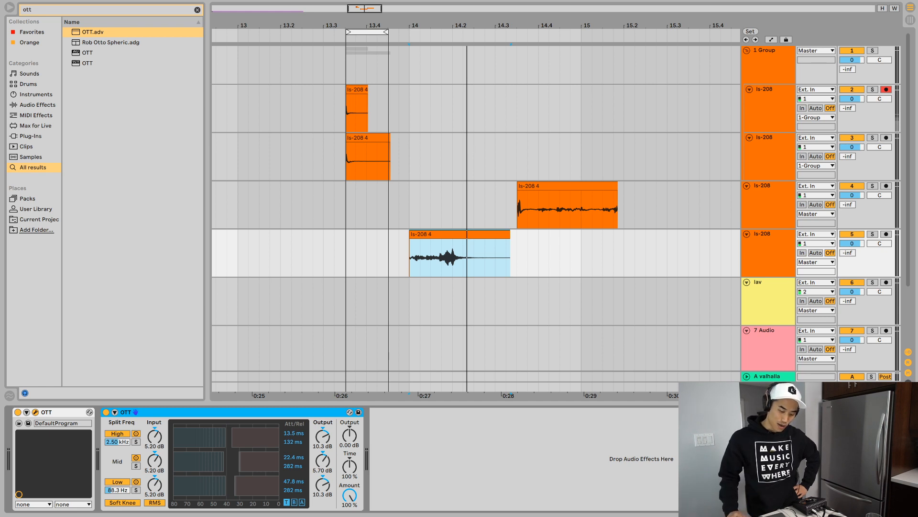
pyautogui.press('Right')
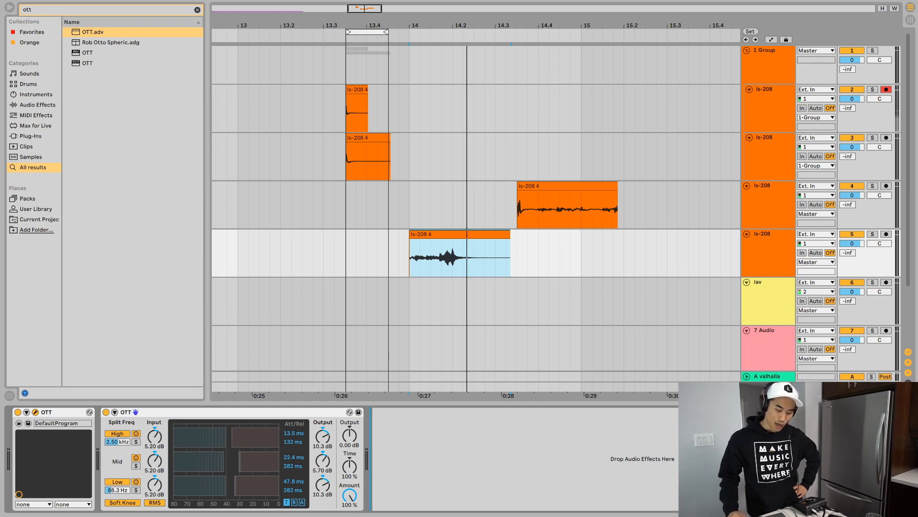
pyautogui.press('Left')
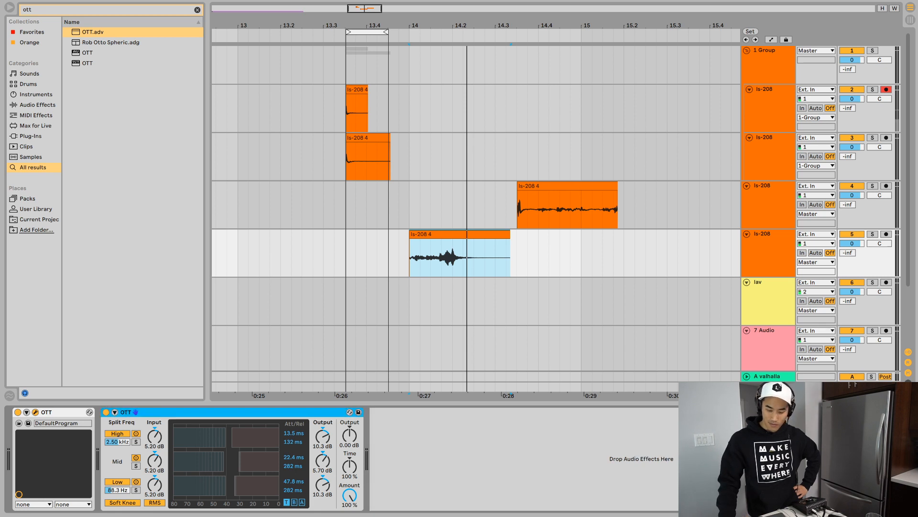
pyautogui.press('Delete')
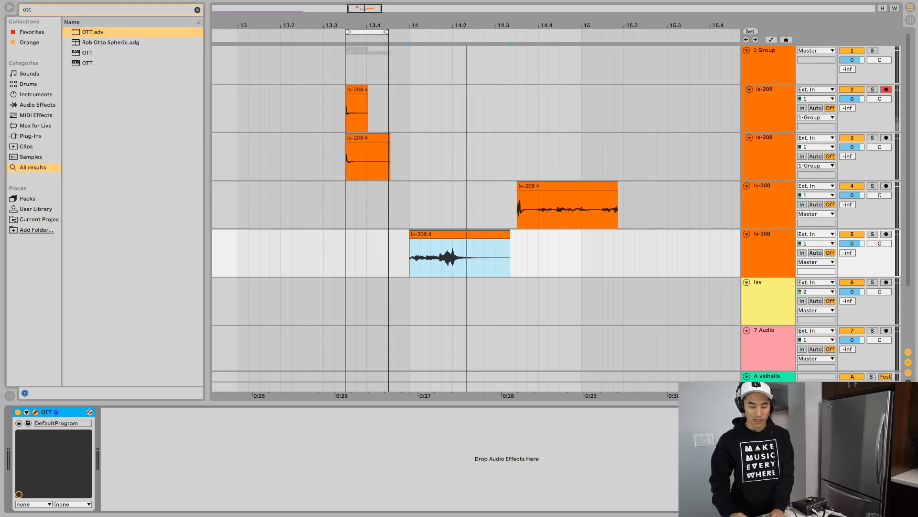
# - Play back the ls-208 clip on track 5 through the OTT plug-in, including its quiet tail
pyautogui.press('space')
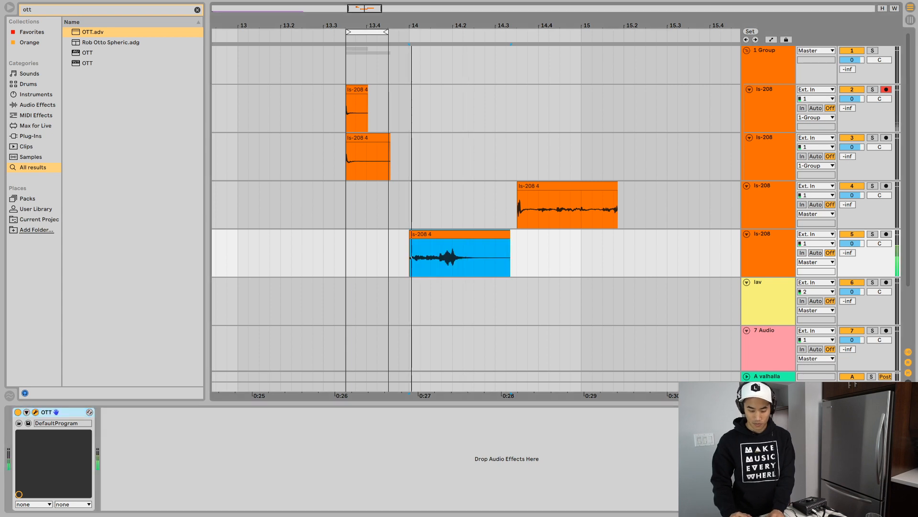
pyautogui.press('space')
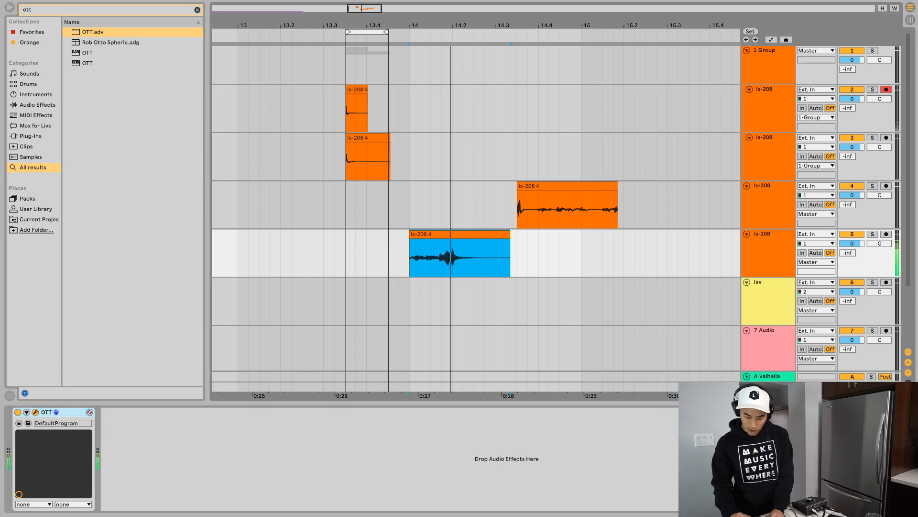
pyautogui.press('space')
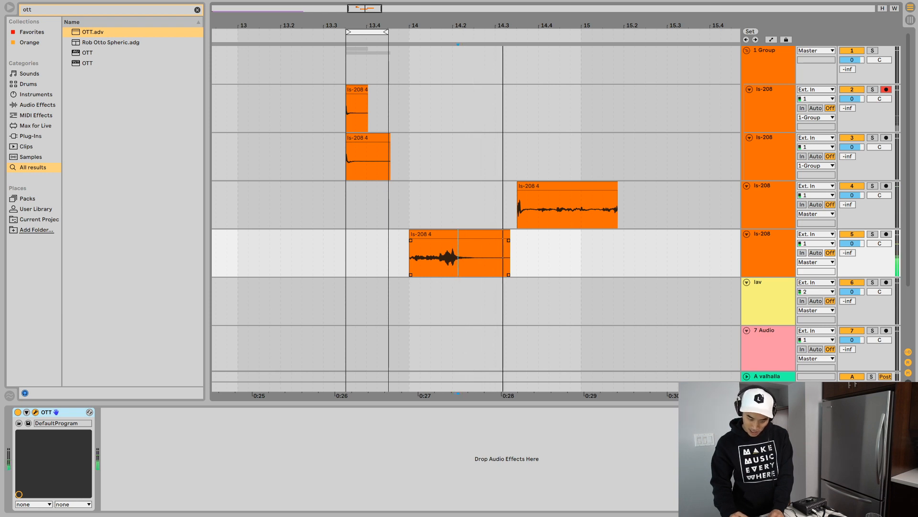
pyautogui.press('space')
pyautogui.press('space')
# - Move the track 4 ls-208 clip to about 15.3 and lengthen the track 5 clip to end just before bar 15
pyautogui.press('space')
pyautogui.moveTo(543, 186); pyautogui.dragTo(709, 186)
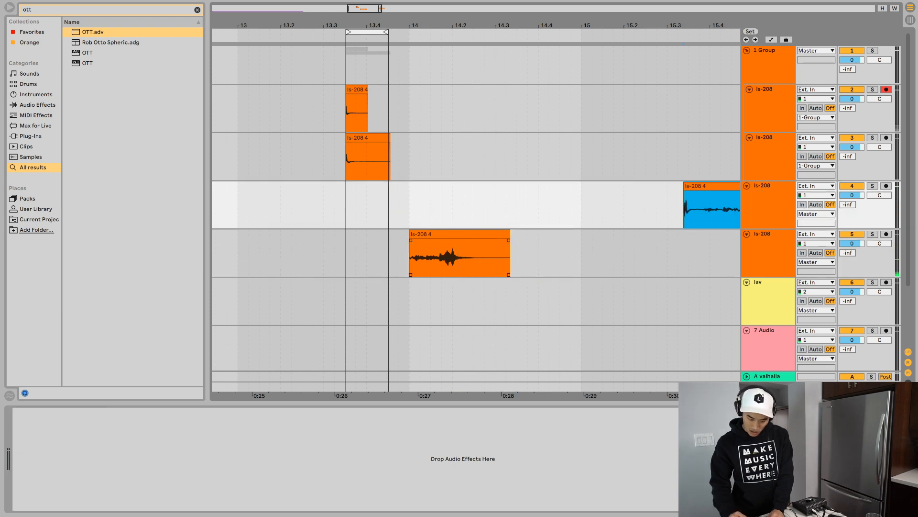
pyautogui.click(413, 258)
pyautogui.press('space')
pyautogui.moveTo(510, 234); pyautogui.dragTo(638, 234)
pyautogui.press('space')
pyautogui.press('space')
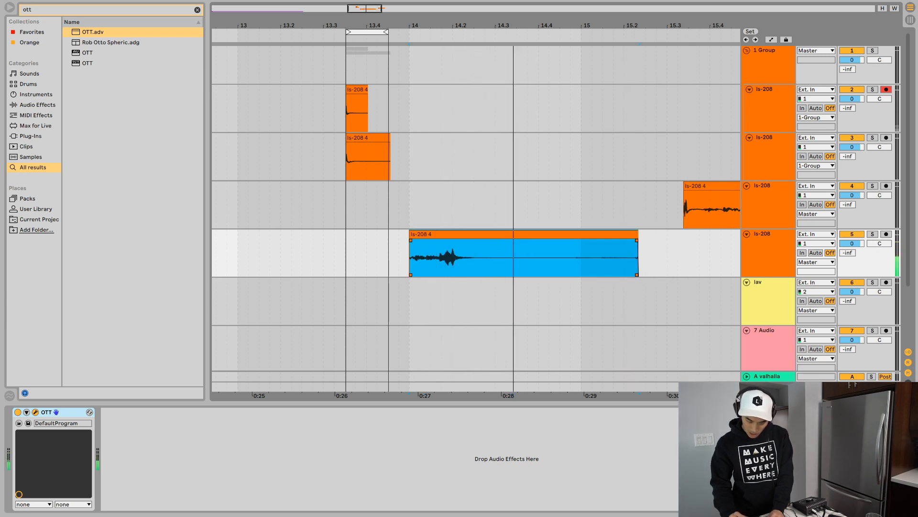
pyautogui.press('space')
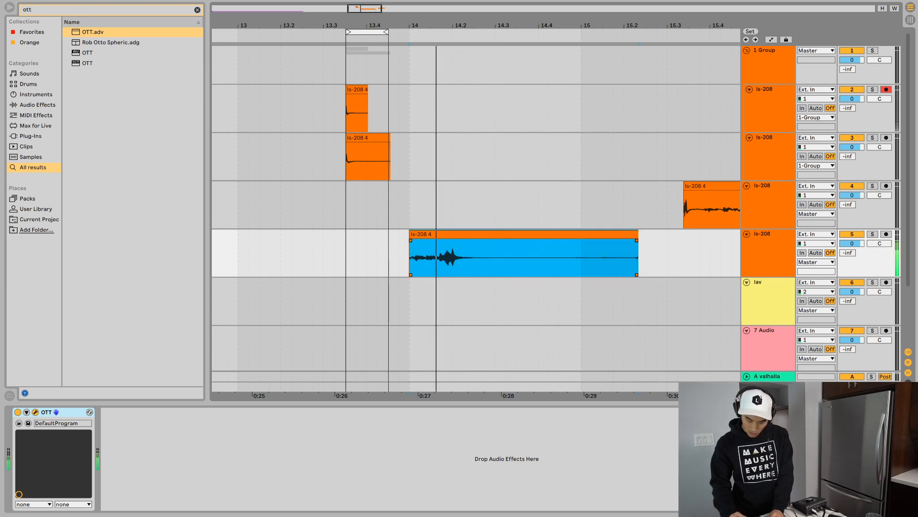
pyautogui.press('space')
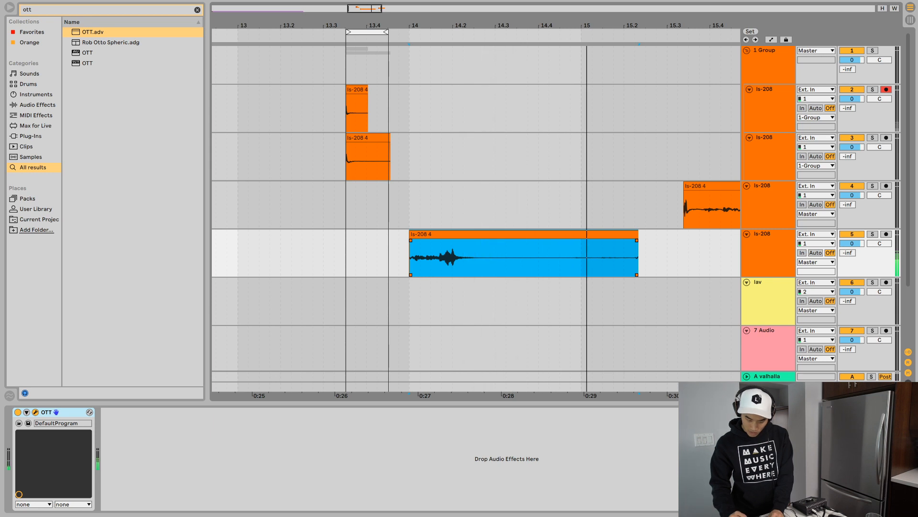
pyautogui.click(568, 259)
pyautogui.click(536, 234)
# - Audition the lengthened ls-208 clip on track 5 repeatedly, listening to its attack and compressed tail
pyautogui.press('space')
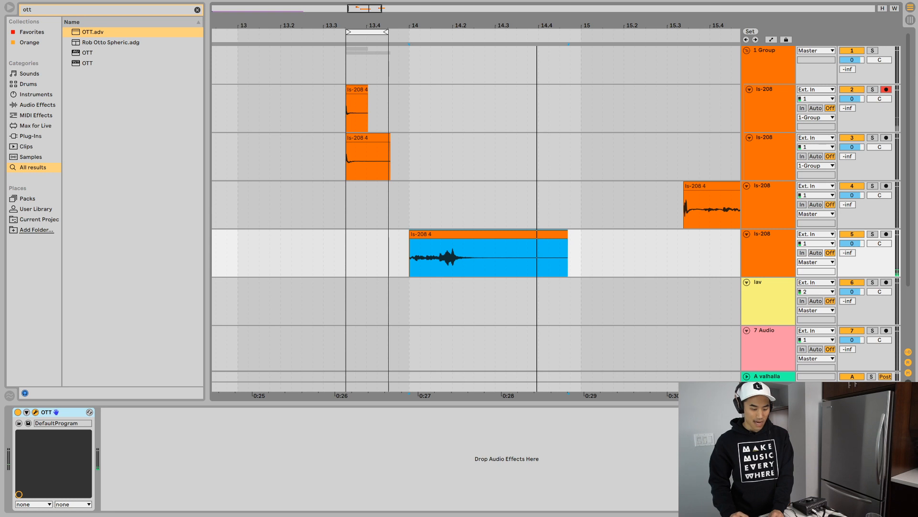
pyautogui.press('space')
pyautogui.press('space')
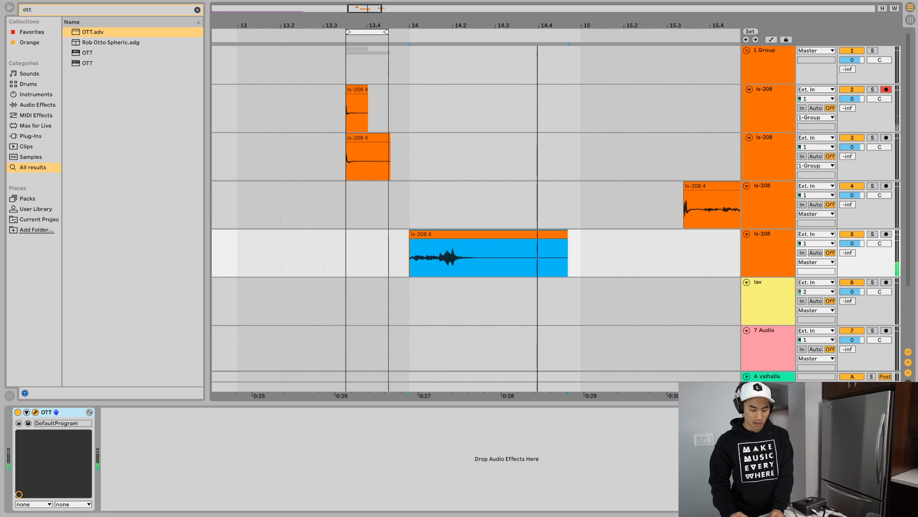
pyautogui.press('space')
pyautogui.press('space')
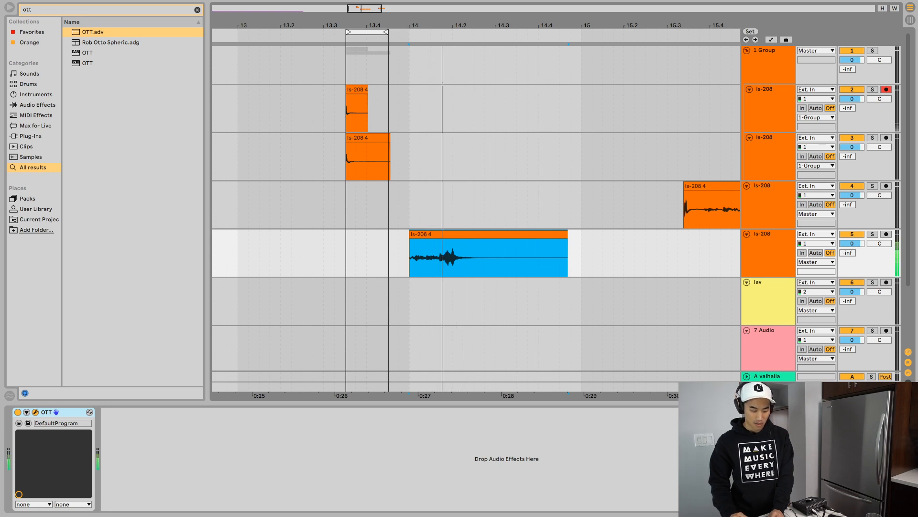
pyautogui.press('space')
pyautogui.press('space')
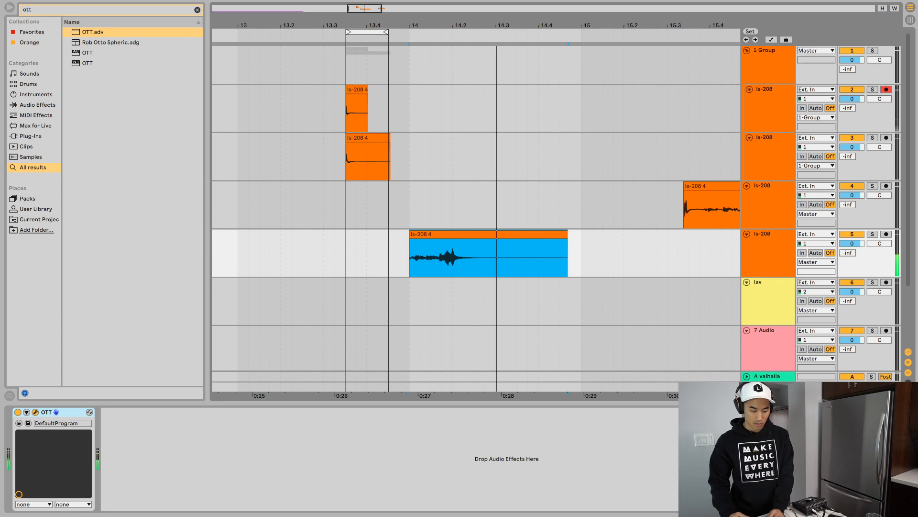
pyautogui.press('space')
pyautogui.press('space')
pyautogui.press('space')
pyautogui.press('space')
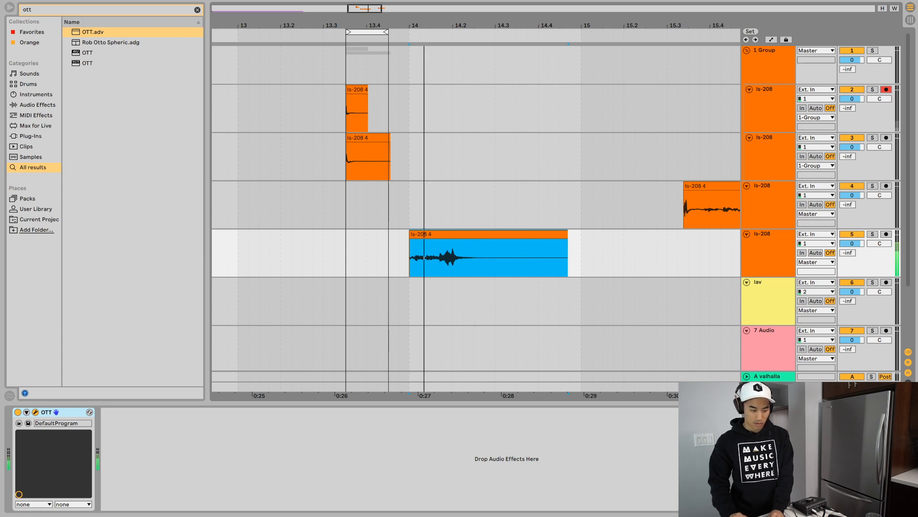
pyautogui.press('space')
# - Try an Auto Filter after OTT on track 5, lowering its frequency to 10.5 kHz with 16 % resonance while auditioning
pyautogui.hotkey('ctrl', 'f')
pyautogui.write('aut')
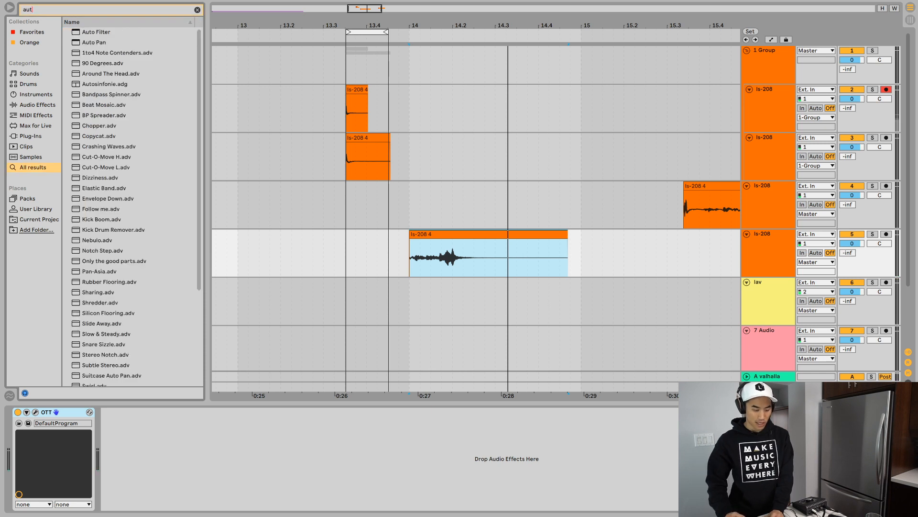
pyautogui.press('Down')
pyautogui.press('Return')
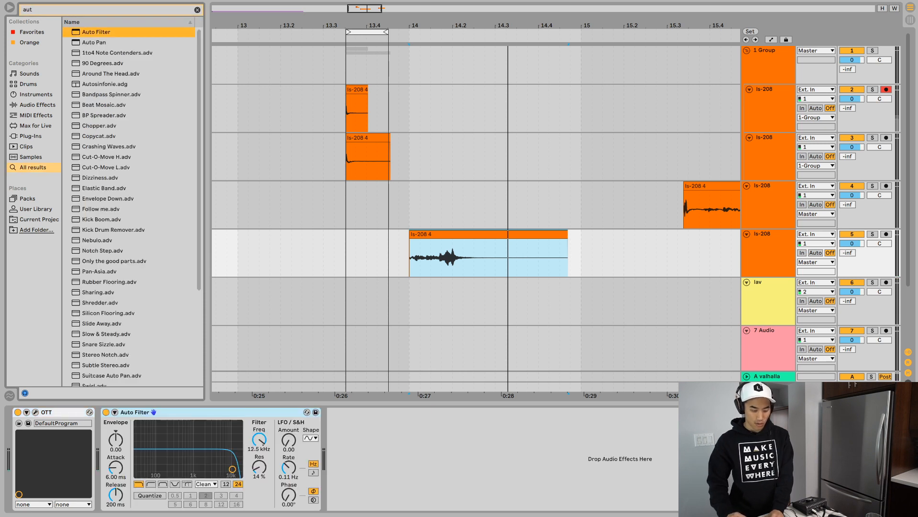
pyautogui.press('space')
pyautogui.moveTo(214, 451); pyautogui.dragTo(230, 467)
pyautogui.press('space')
pyautogui.press('space')
pyautogui.press('space')
pyautogui.press('space')
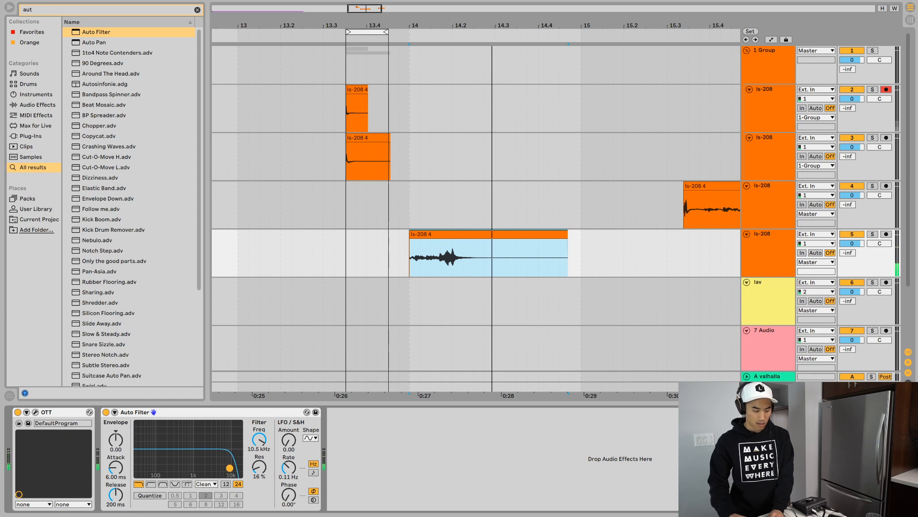
# - Add EQ Eight to track 5 between OTT and Auto Filter, and deactivate the Auto Filter
pyautogui.hotkey('ctrl', 'f')
pyautogui.write('eq')
pyautogui.press('Down')
pyautogui.press('Return')
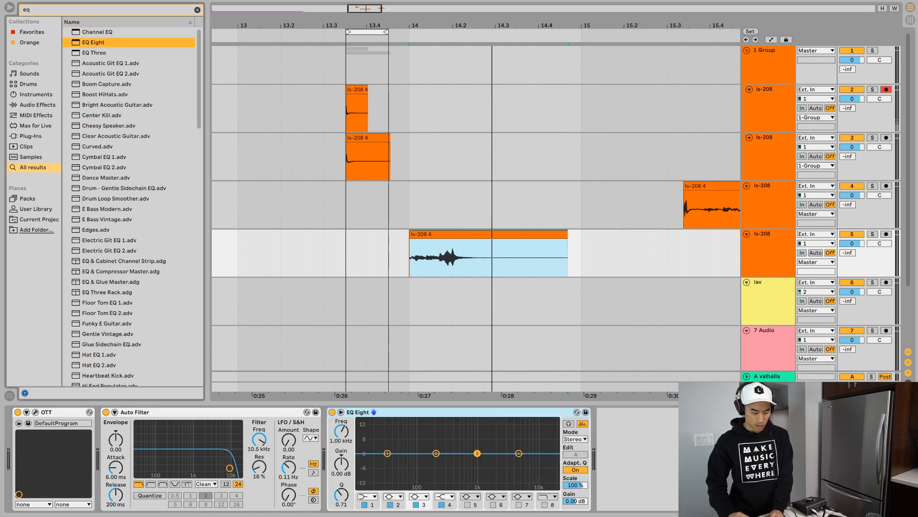
pyautogui.click(358, 412)
pyautogui.moveTo(135, 412); pyautogui.dragTo(593, 412)
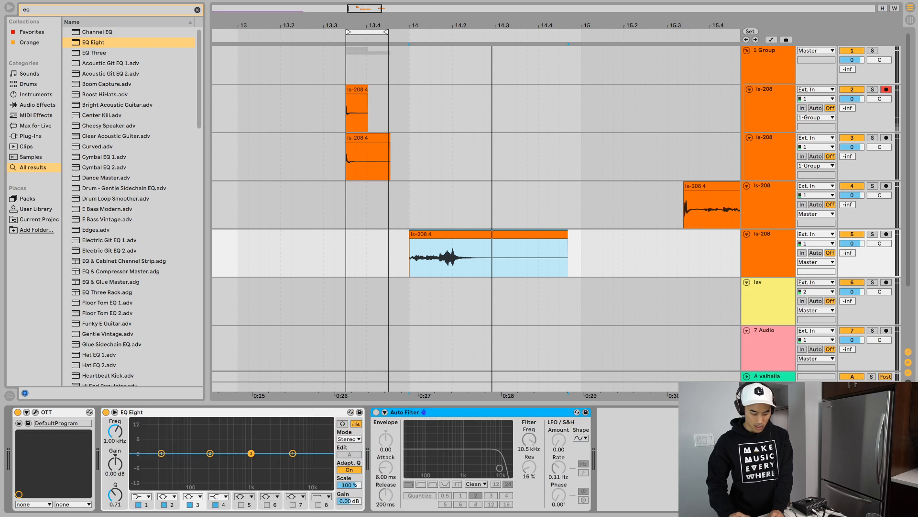
# - Sweep EQ Eight band 2 with a boost, and set it to a -7.07 dB cut at 5.50 kHz with Q 0.46
pyautogui.press('space')
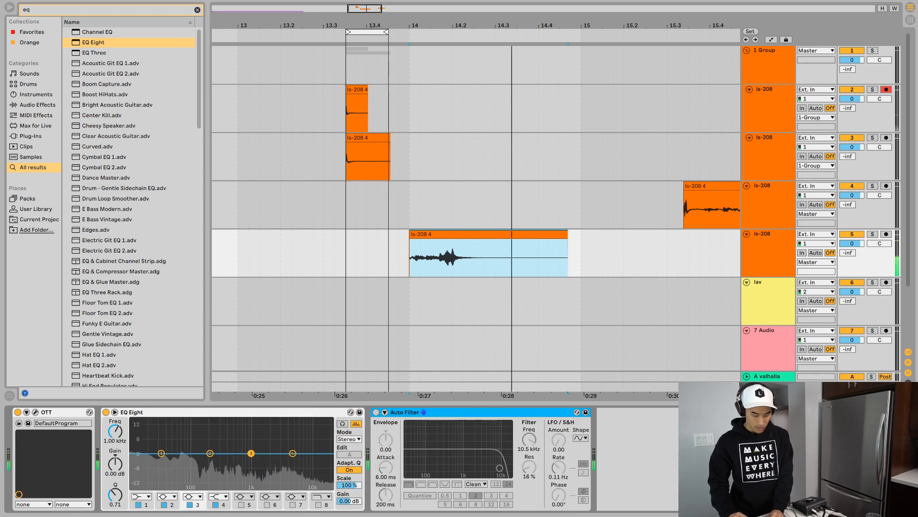
pyautogui.moveTo(210, 453); pyautogui.dragTo(281, 432)
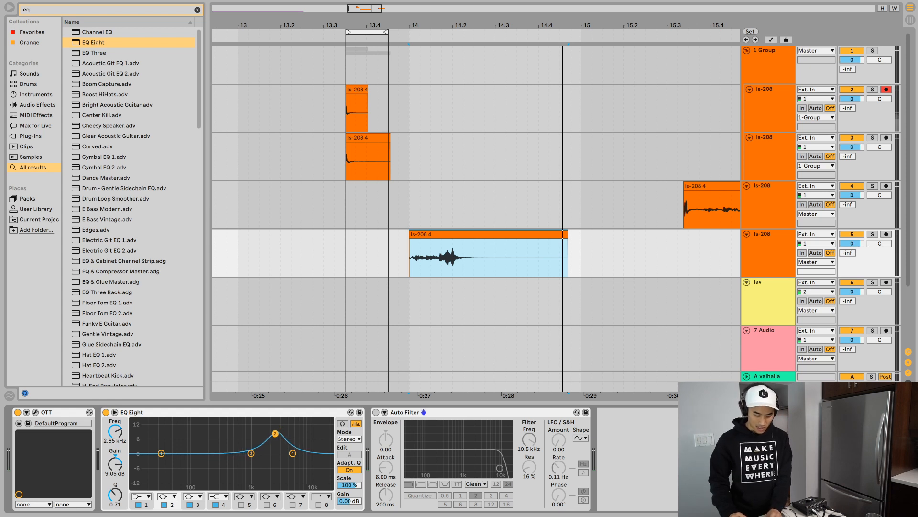
pyautogui.press('space')
pyautogui.moveTo(271, 433); pyautogui.dragTo(295, 471)
pyautogui.press('space')
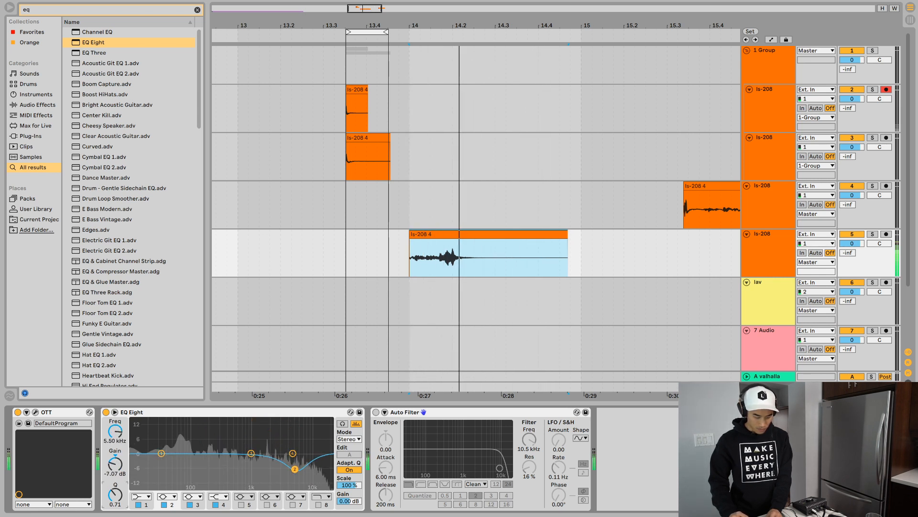
pyautogui.moveTo(115, 495)
pyautogui.mouseDown()
pyautogui.moveTo(115, 513)
pyautogui.moveTo(115, 497)
pyautogui.mouseUp()
pyautogui.press('space')
pyautogui.press('space')
# - Set EQ Eight band 3 to 255 Hz, -5.48 dB and Q 0.33, and band 4 to 3.52 kHz and -3.10 dB
pyautogui.press('space')
pyautogui.press('space')
pyautogui.moveTo(251, 453); pyautogui.dragTo(217, 468)
pyautogui.press('space')
pyautogui.press('space')
pyautogui.press('space')
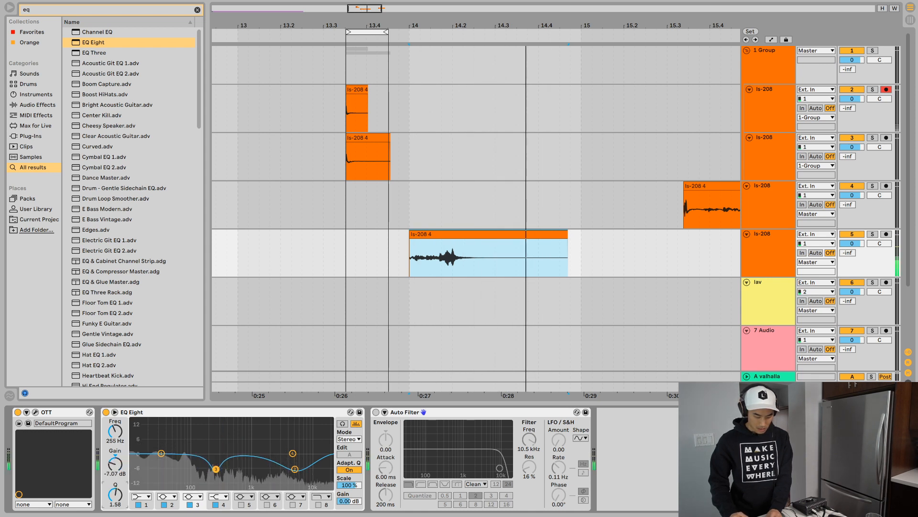
pyautogui.moveTo(115, 495); pyautogui.dragTo(115, 514)
pyautogui.press('space')
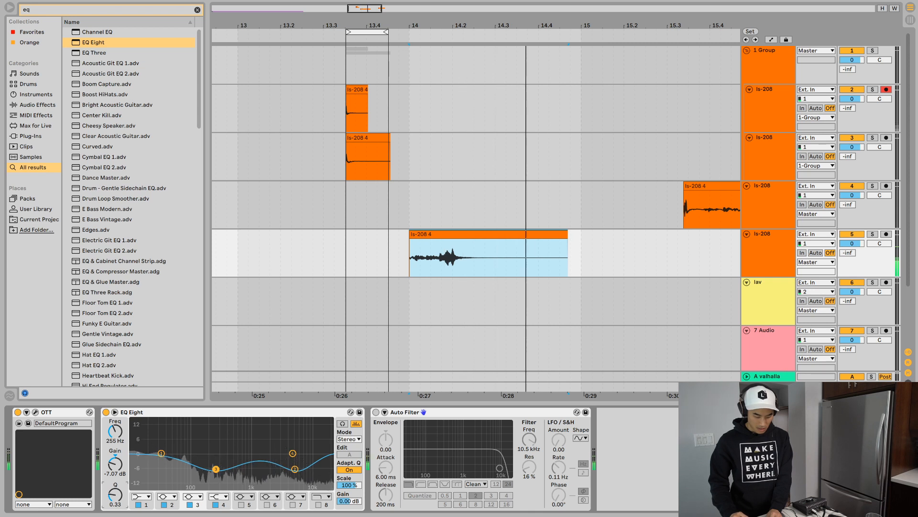
pyautogui.press('space')
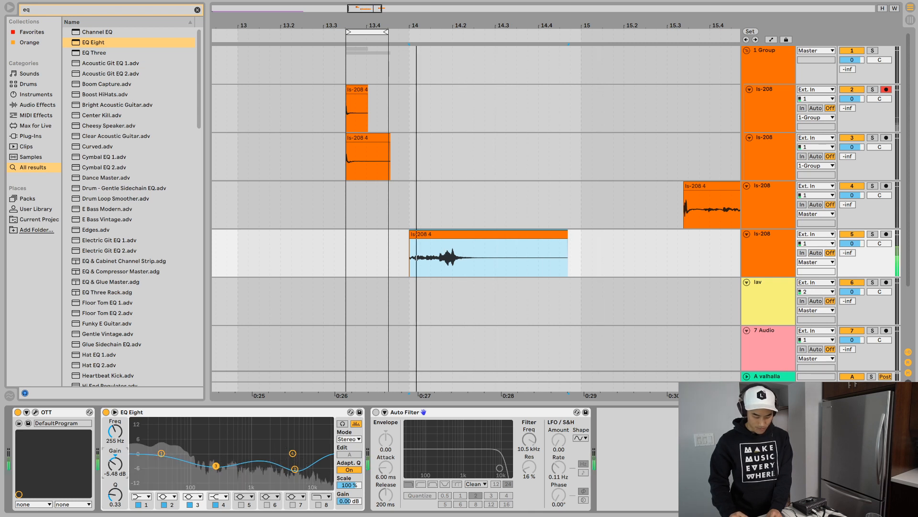
pyautogui.moveTo(293, 453); pyautogui.dragTo(284, 461)
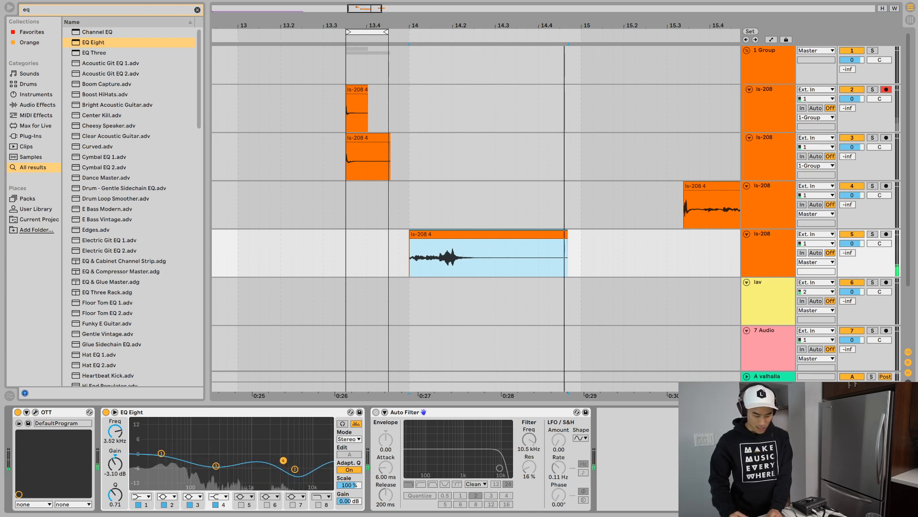
pyautogui.press('space')
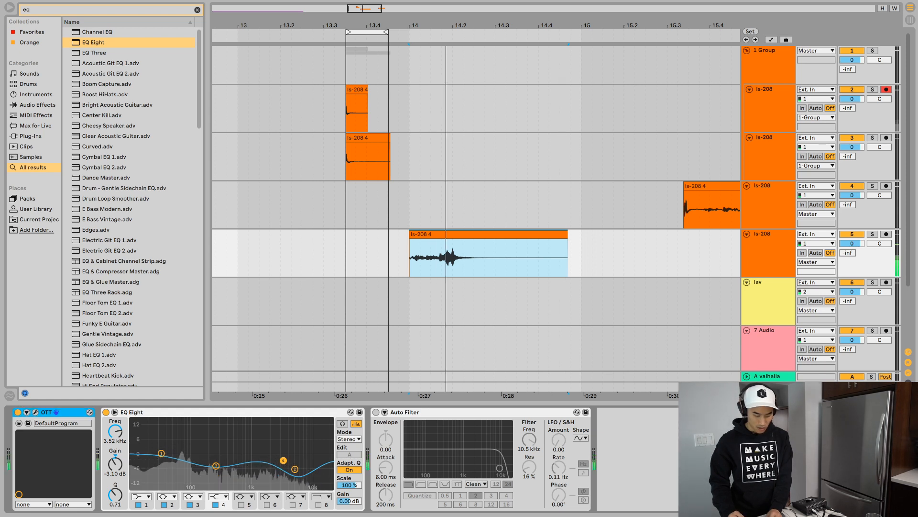
# - Try the OTT plug-in after EQ Eight in the track 5 chain, and undo the reordering
pyautogui.moveTo(52, 412); pyautogui.dragTo(326, 413)
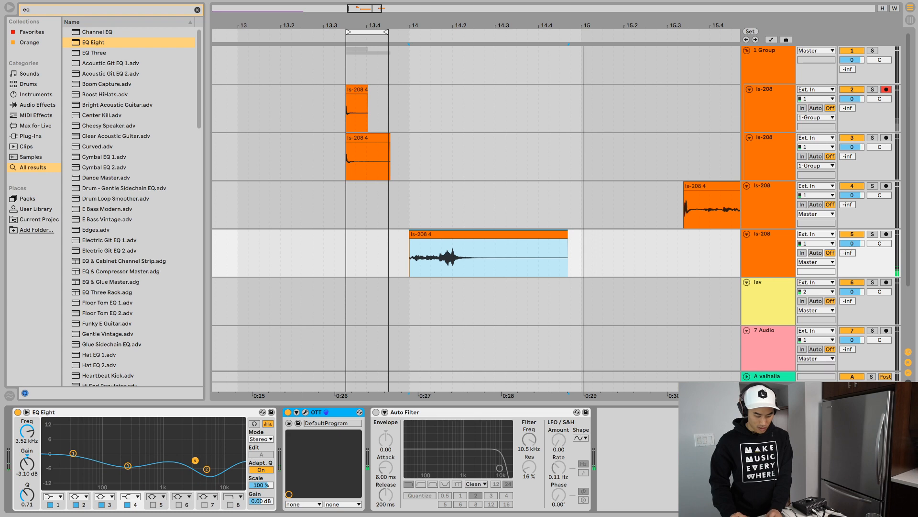
pyautogui.hotkey('ctrl', 'z')
pyautogui.press('space')
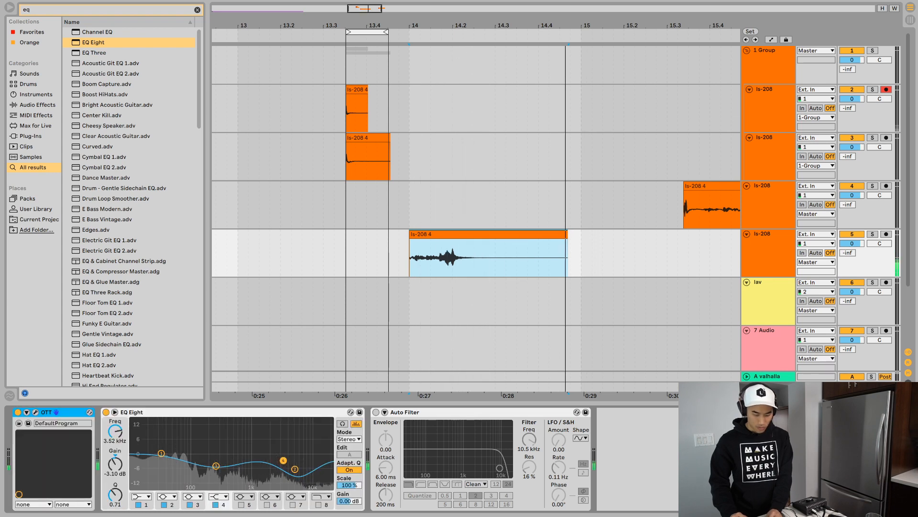
pyautogui.press('space')
pyautogui.press('space')
# - Turn off Warp for the track 5 ls-208 clip and transpose it to -24 st
pyautogui.hotkey('shift', 'Tab')
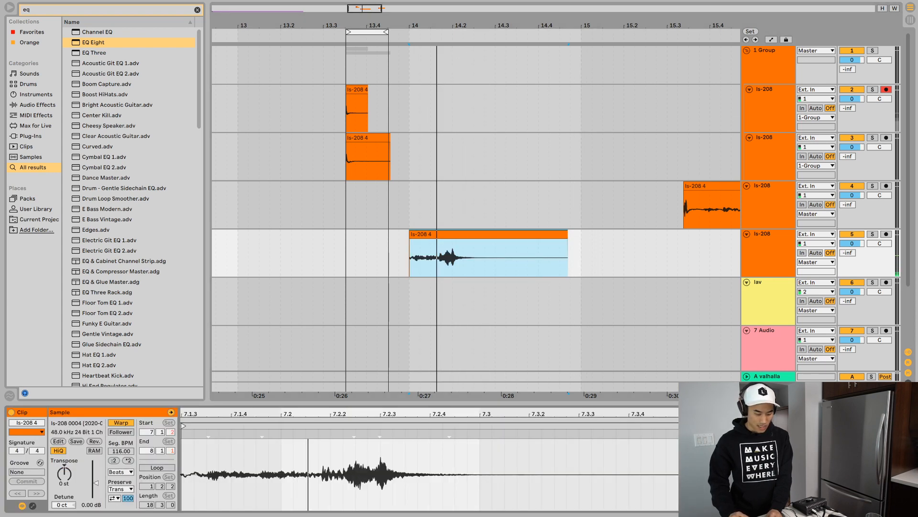
pyautogui.click(121, 423)
pyautogui.click(64, 474)
pyautogui.hotkey('shift', 'Down')
pyautogui.hotkey('shift', 'Down')
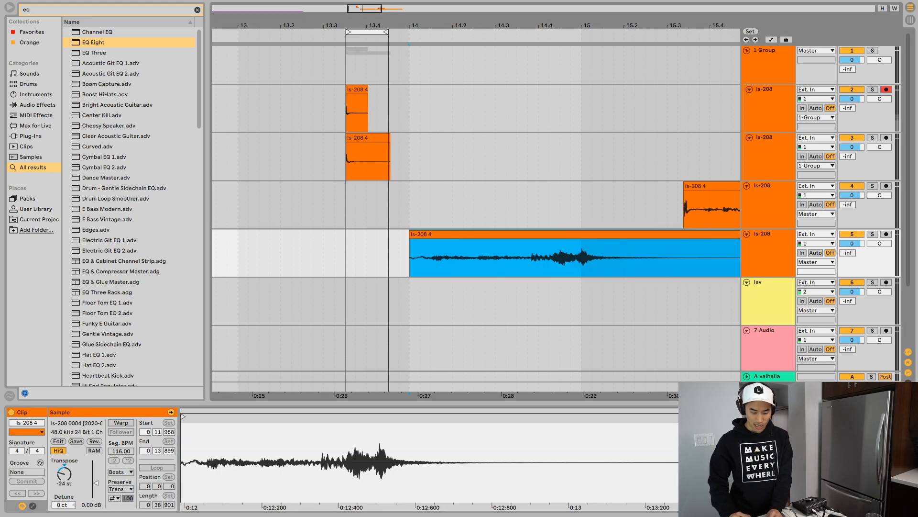
# - Cut the ls-208 clip at about 15.3 on track 4 and paste it at about 19.2 on the same track
pyautogui.hscroll(2, 560, 192)
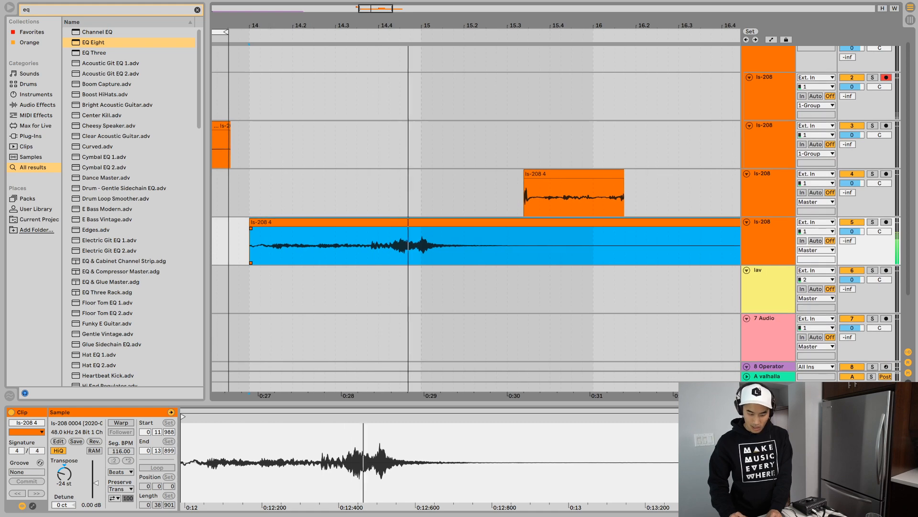
pyautogui.click(565, 174)
pyautogui.press('Delete')
pyautogui.hscroll(12, 564, 173)
pyautogui.press('super+v')
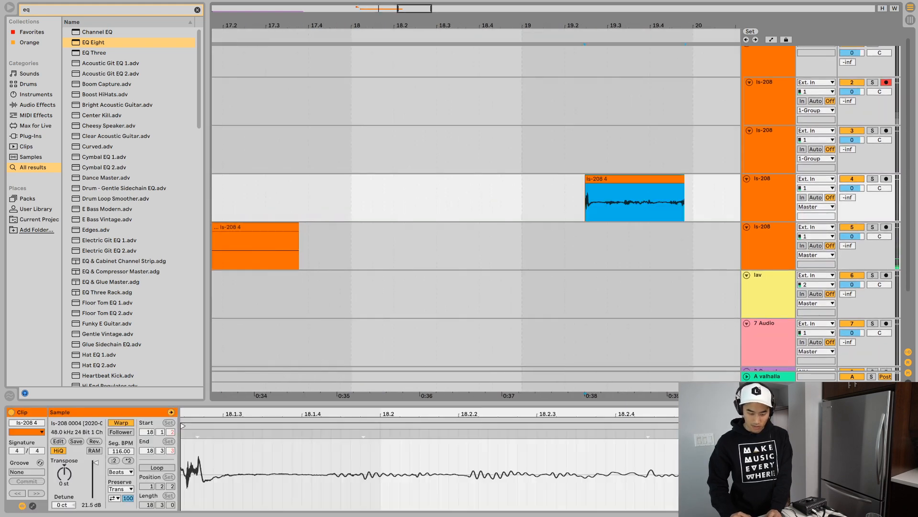
# - Audition the transposed ls-208 clip on track 5 and raise its clip gain to about 4.44 dB
pyautogui.hscroll(-10, 416, 234)
pyautogui.scroll(1, 416, 235)
pyautogui.click(416, 234)
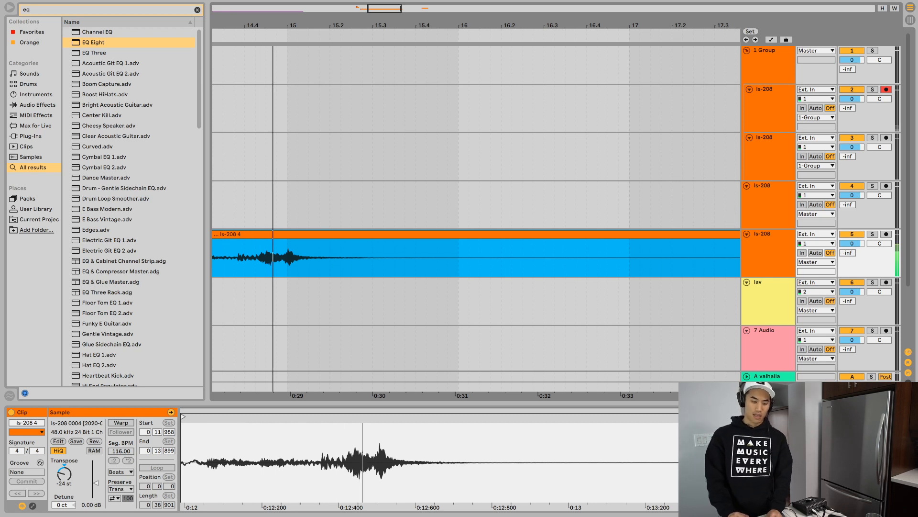
pyautogui.hscroll(-3, 476, 215)
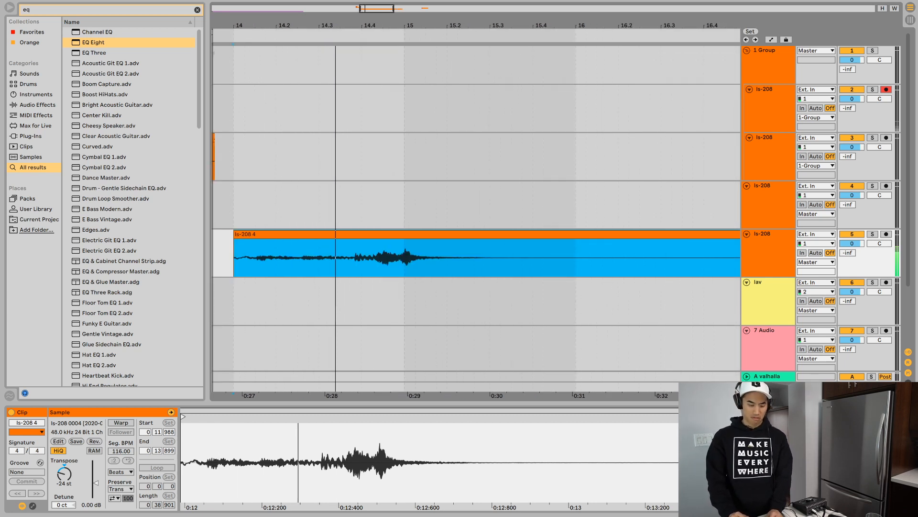
pyautogui.press('space')
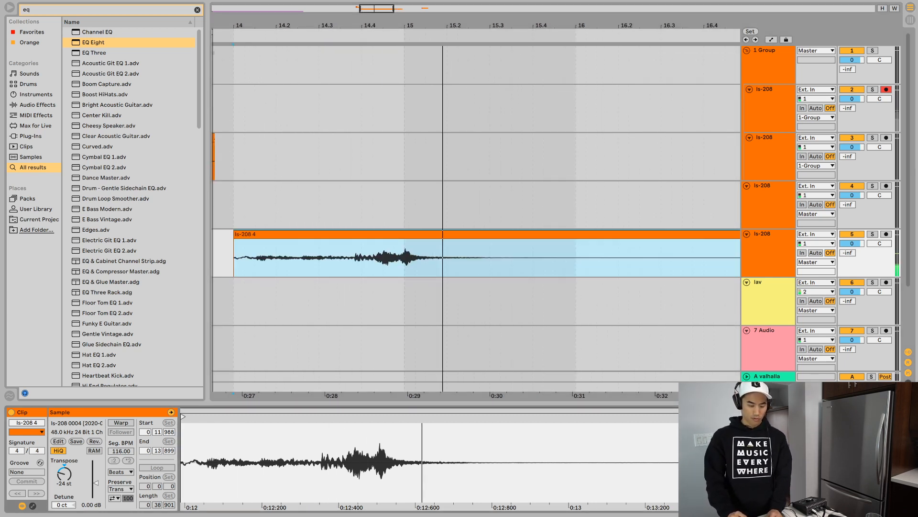
pyautogui.moveTo(96, 482); pyautogui.dragTo(96, 478)
pyautogui.press('space')
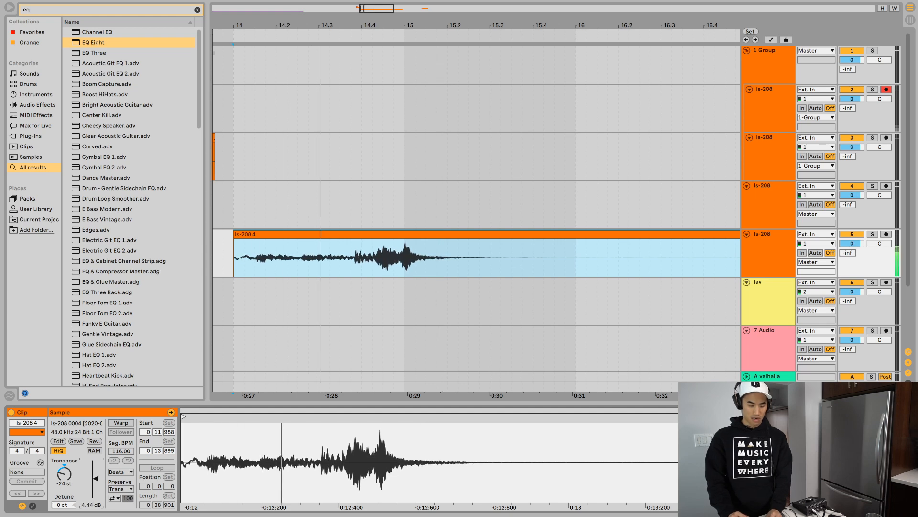
# - Turn EQ Eight band 3 into a 10.5 dB boost at 135 Hz, auditioning the track 5 clip repeatedly
pyautogui.hotkey('shift', 'Tab')
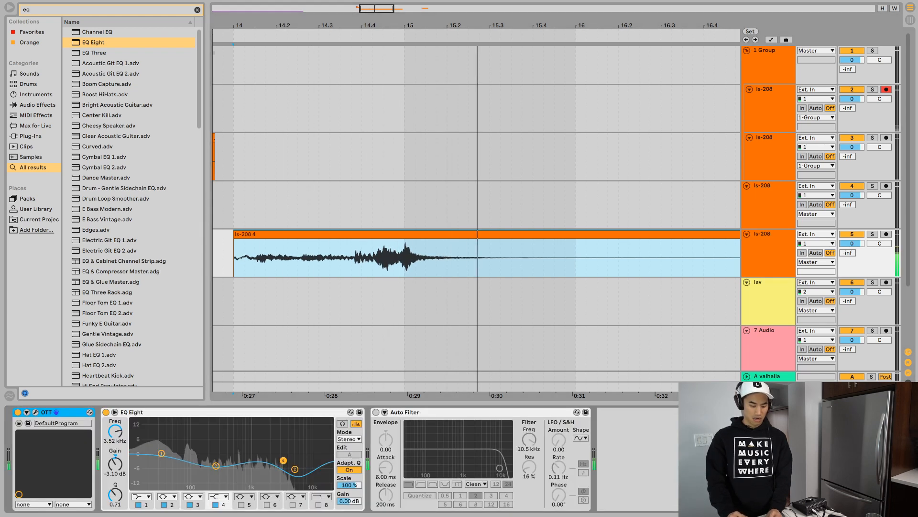
pyautogui.press('space')
pyautogui.press('space')
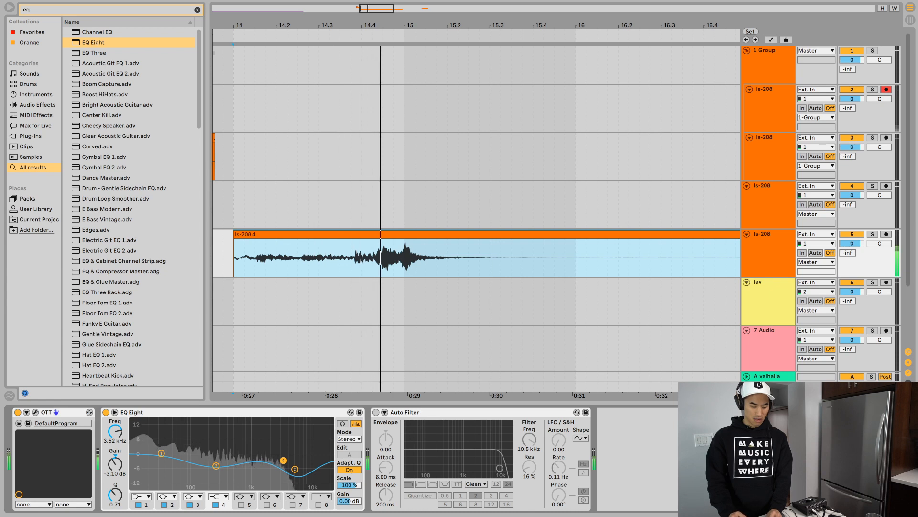
pyautogui.moveTo(216, 466); pyautogui.dragTo(199, 430)
pyautogui.press('space')
pyautogui.press('space')
pyautogui.press('space')
pyautogui.press('space')
pyautogui.press('space')
pyautogui.press('space')
pyautogui.press('space')
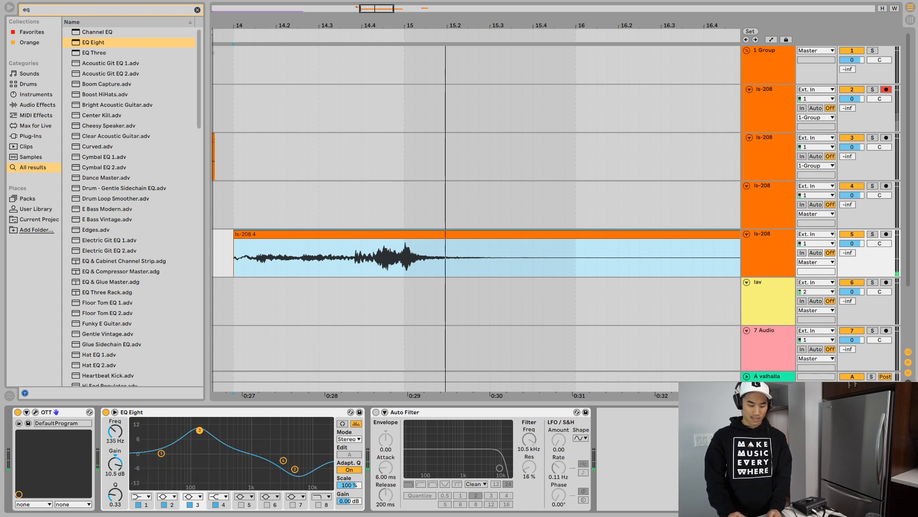
# - Delete the Auto Filter from track 5 and add the LFO.amxd device after EQ Eight
pyautogui.click(421, 412)
pyautogui.press('Delete')
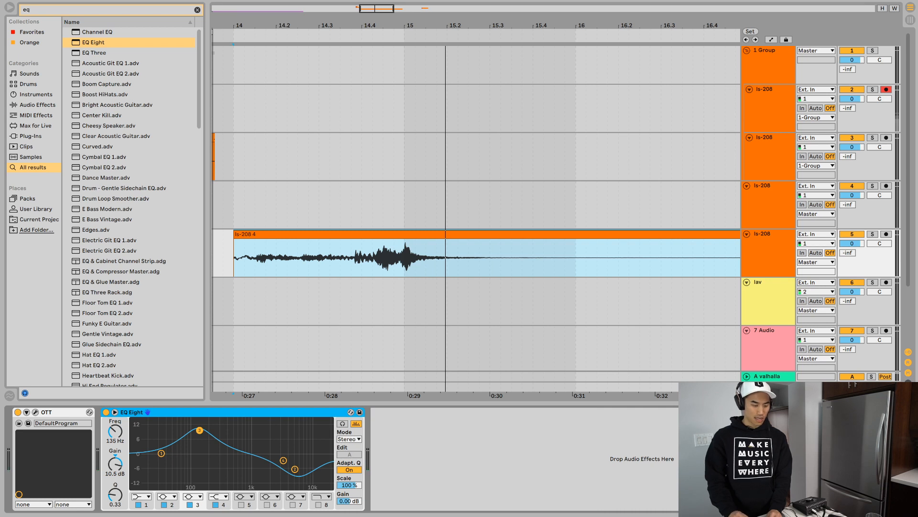
pyautogui.press('super+f')
pyautogui.write('lfo')
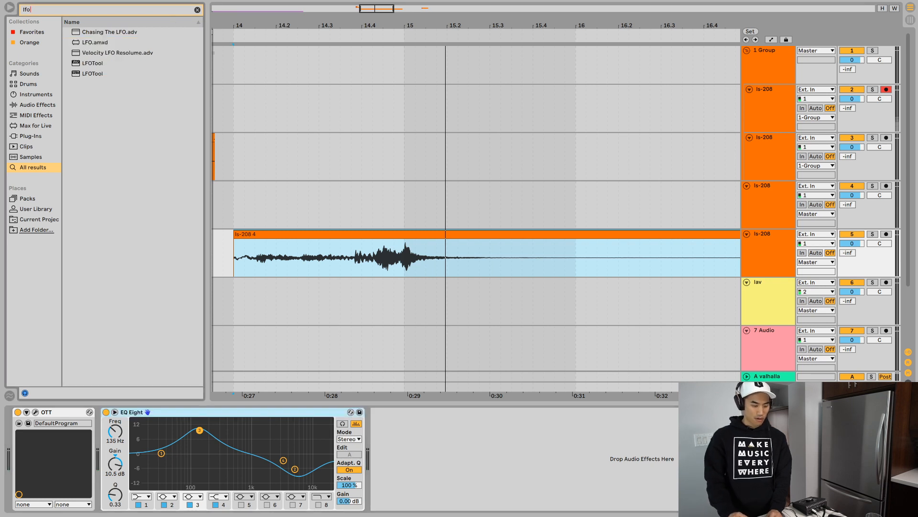
pyautogui.press('Down')
pyautogui.press('Down')
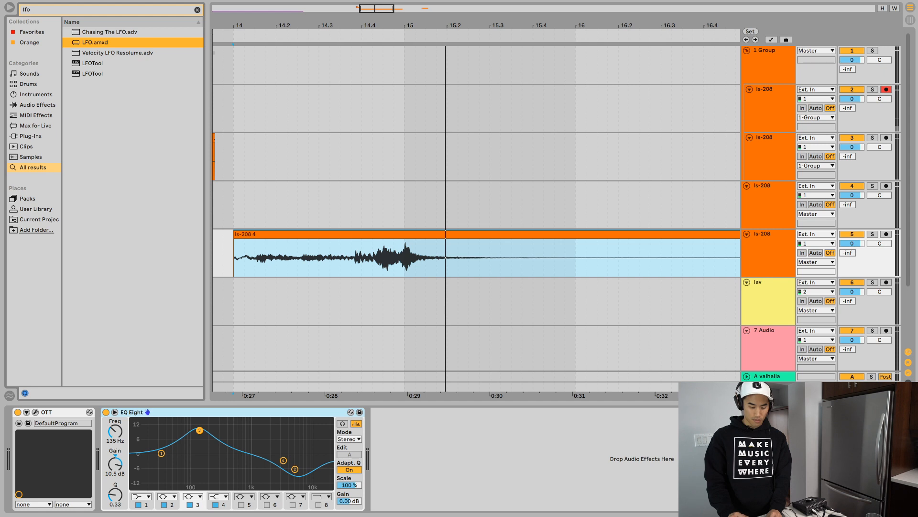
pyautogui.press('Return')
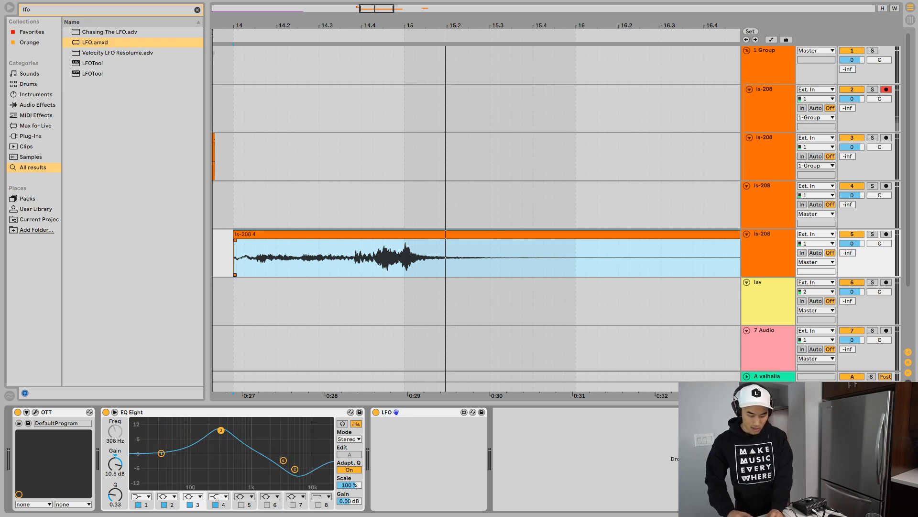
# - Loop the track 5 ls-208 clip and listen to the LFO moving EQ Eight band 3's frequency
pyautogui.rightClick(445, 256)
pyautogui.press('space')
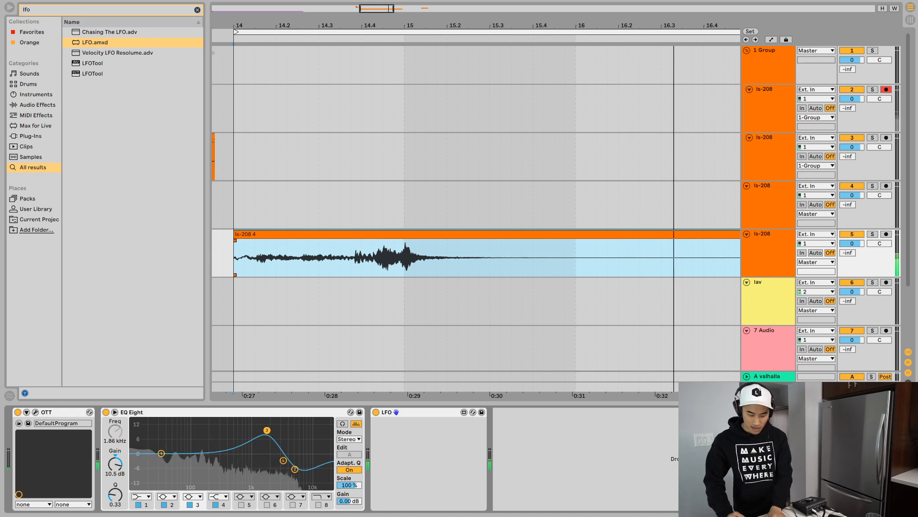
pyautogui.click(555, 258)
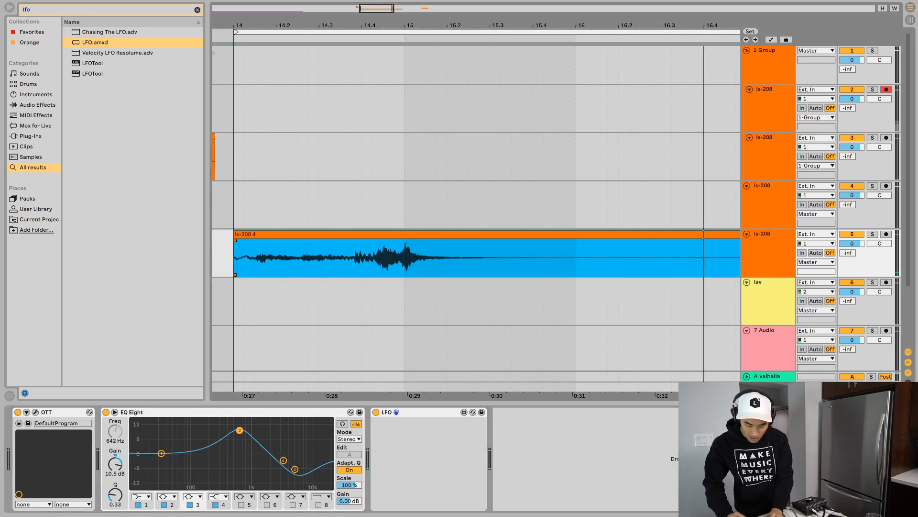
# - Trim the track 5 clip's tail to end just before 15.4, and loop playback over the shortened clip
pyautogui.click(550, 233)
pyautogui.press('Delete')
pyautogui.moveTo(522, 258); pyautogui.dragTo(233, 259)
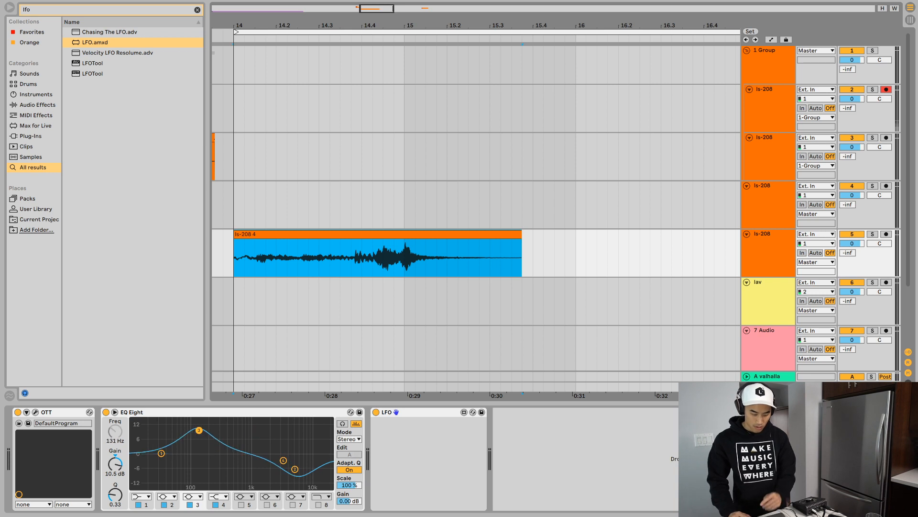
pyautogui.press('super+l')
pyautogui.press('space')
# - Deactivate EQ Eight bands 4 and 2 on track 5 during the looped playback
pyautogui.click(428, 460)
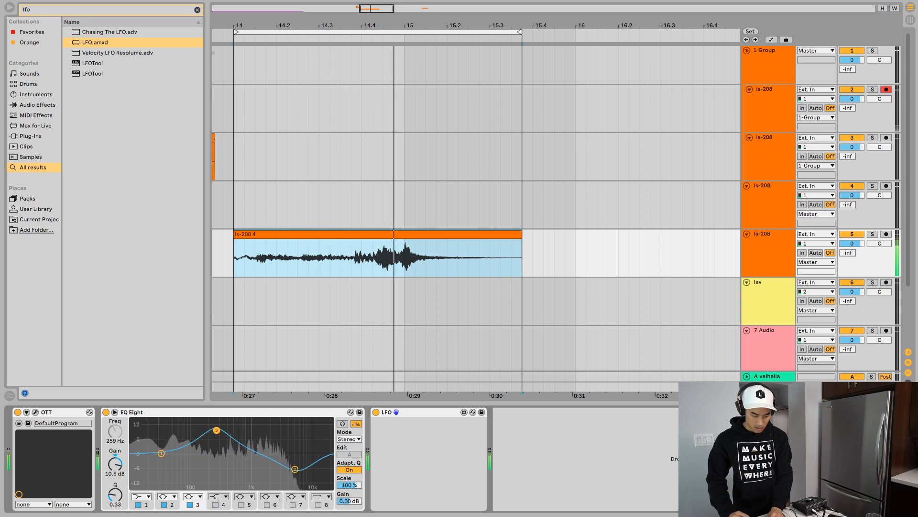
pyautogui.doubleClick(284, 461)
pyautogui.doubleClick(295, 469)
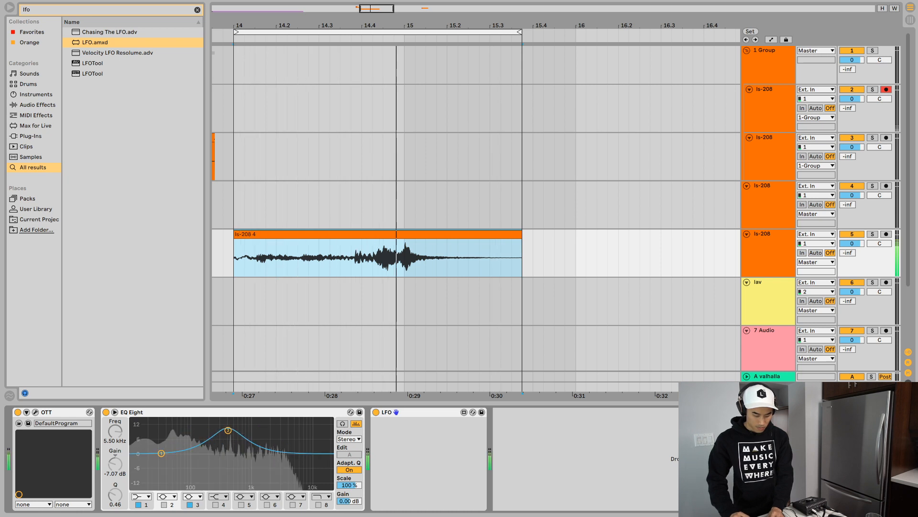
# - Change EQ Eight band 1 on track 5 to a low cut at 25.0 Hz with a Q of 0.58
pyautogui.click(141, 496)
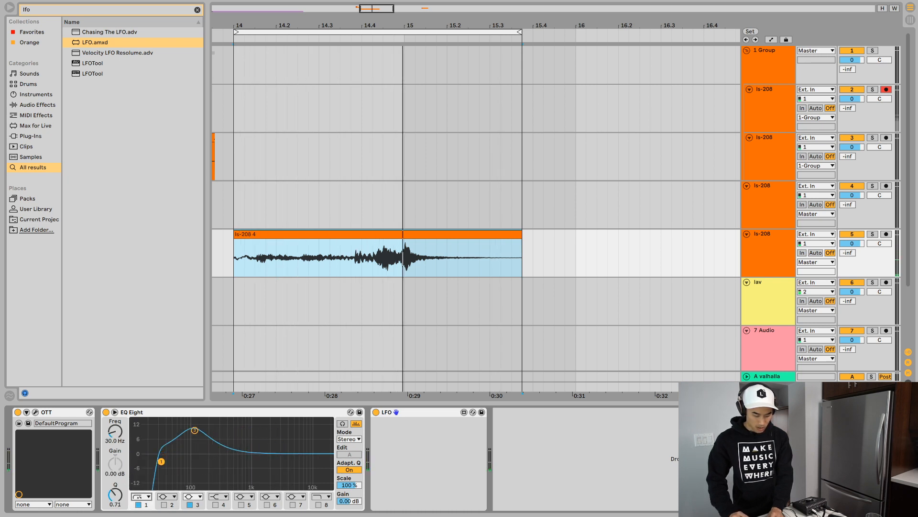
pyautogui.press('space')
pyautogui.moveTo(146, 461); pyautogui.dragTo(146, 462)
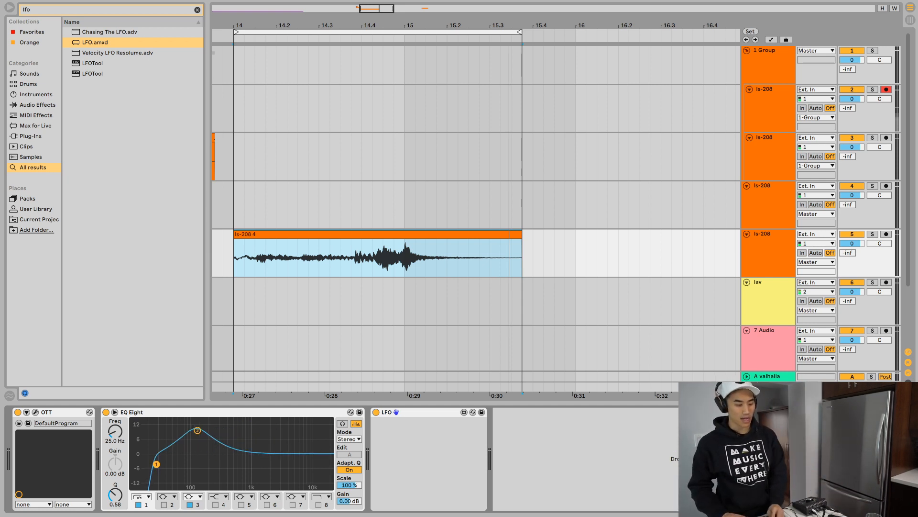
# - Search the browser for granulator and then grain, and add Grain Delay after the LFO on track 5
pyautogui.write('granulator')
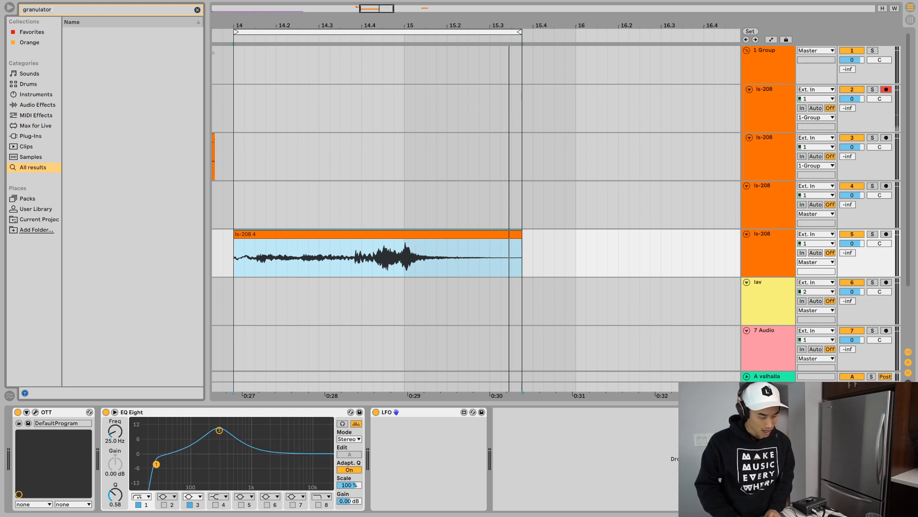
pyautogui.press('Escape')
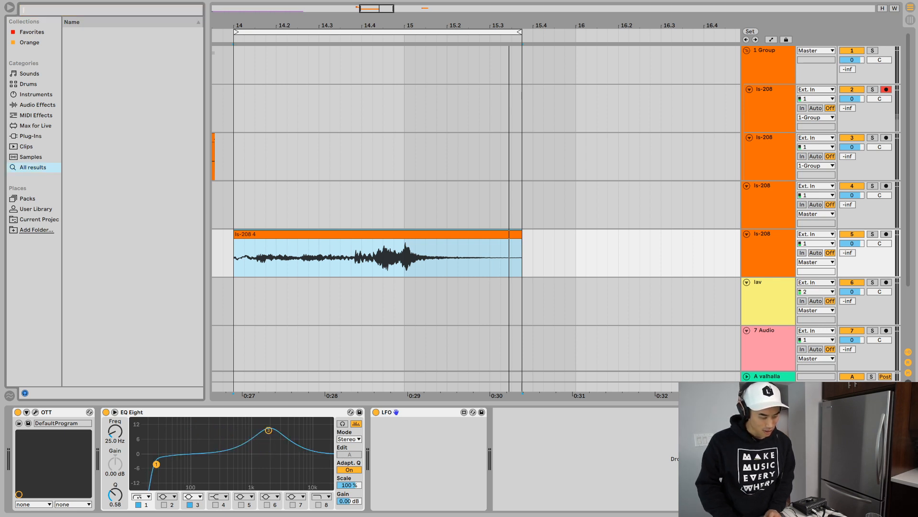
pyautogui.write('g')
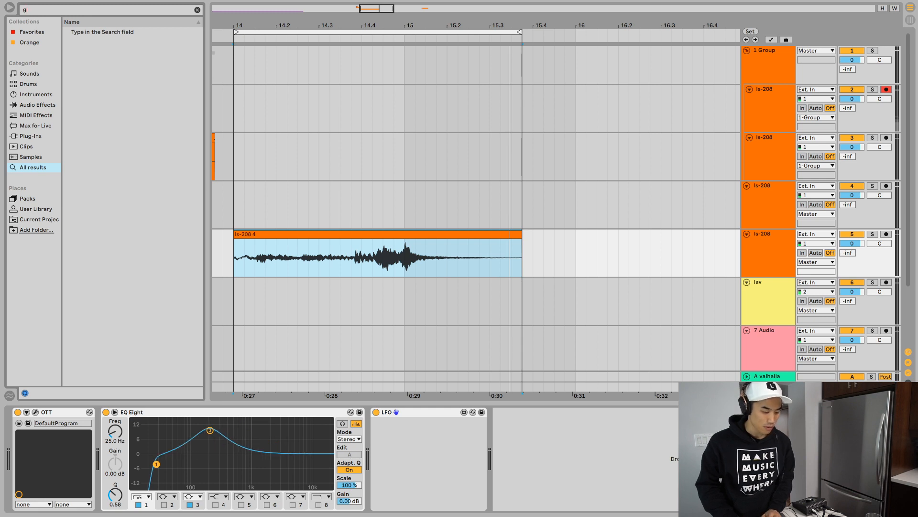
pyautogui.write('rain')
pyautogui.press('Down')
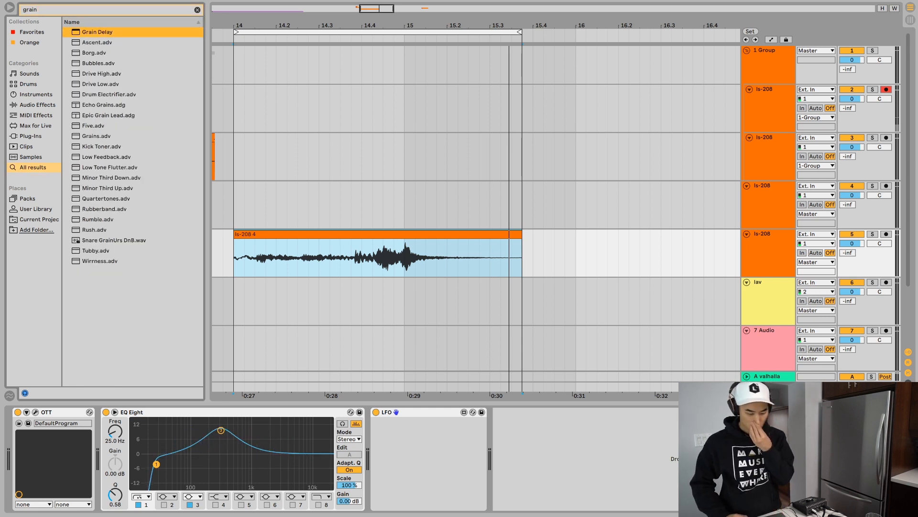
pyautogui.press('Return')
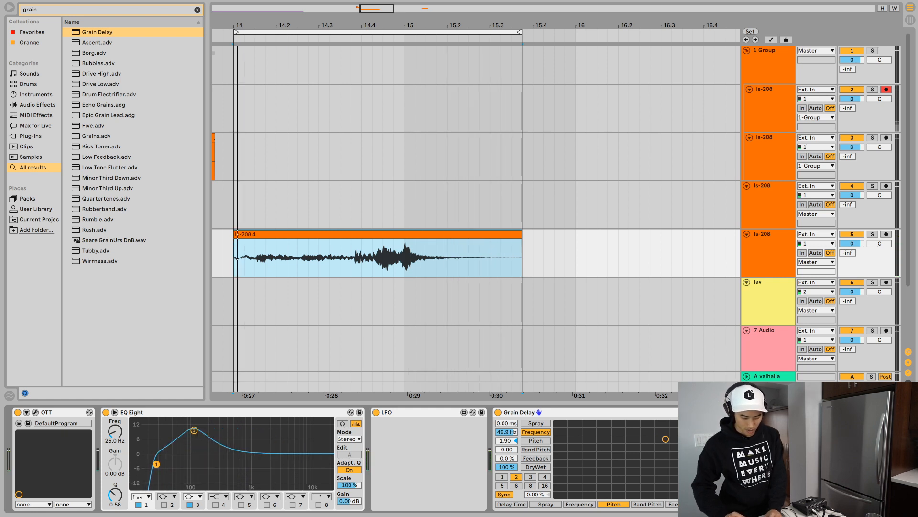
# - Automate the LFO Rate on track 5 with a downward-bowed ramp from 27.9 Hz at the clip's start to 0.00 Hz at its end
pyautogui.press('a')
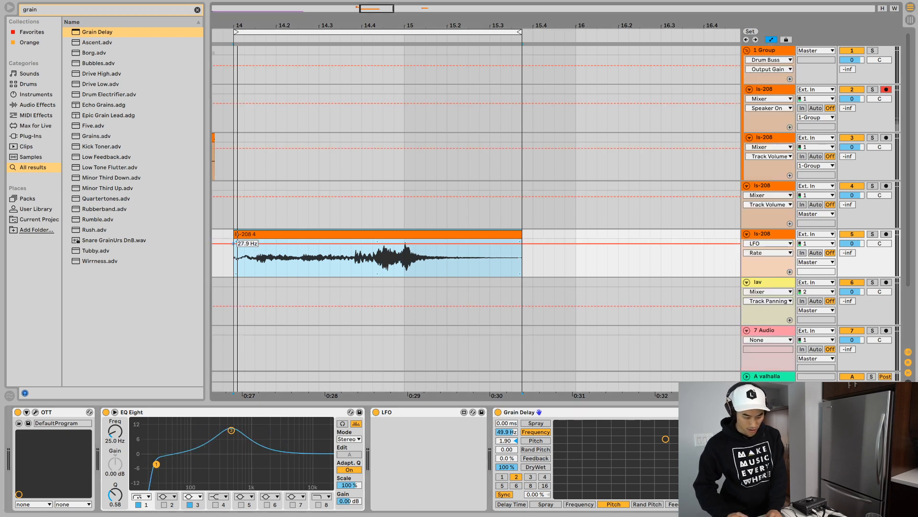
pyautogui.click(233, 243)
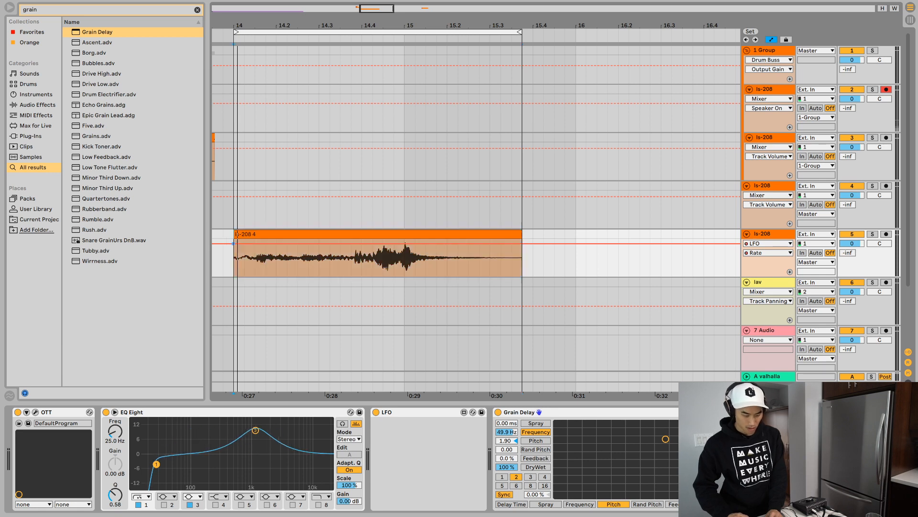
pyautogui.moveTo(282, 243); pyautogui.dragTo(522, 275)
pyautogui.press('space')
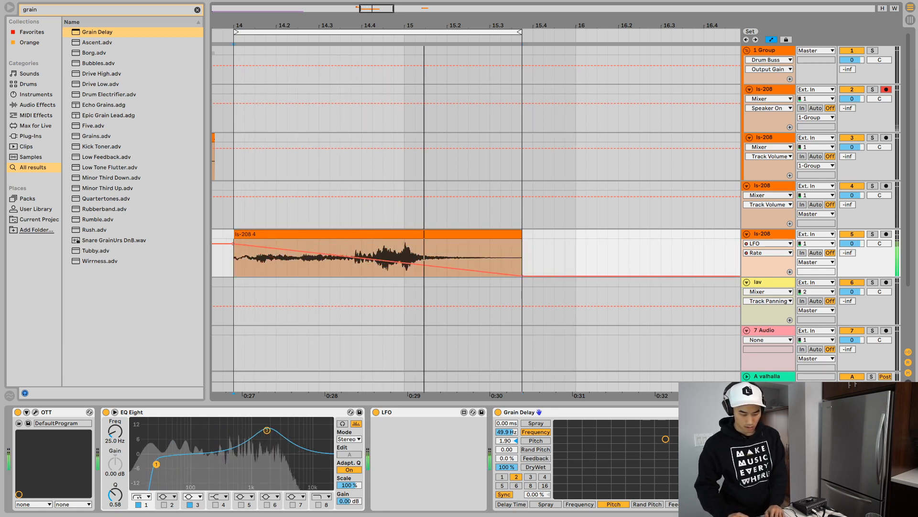
pyautogui.moveTo(334, 255); pyautogui.dragTo(335, 272)
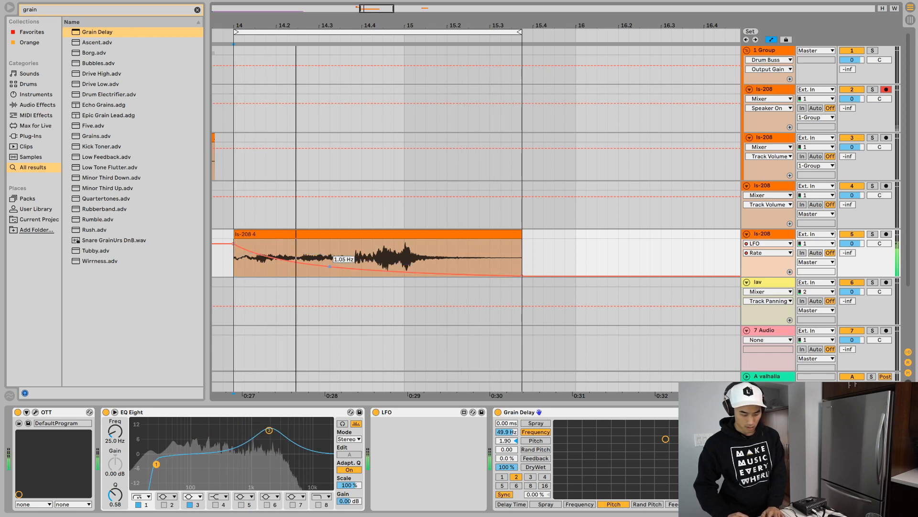
# - Lower the start point of track 5's LFO Rate curve and raise its end point slightly while auditioning the loop
pyautogui.moveTo(230, 249); pyautogui.dragTo(234, 255)
pyautogui.press('space')
pyautogui.press('space')
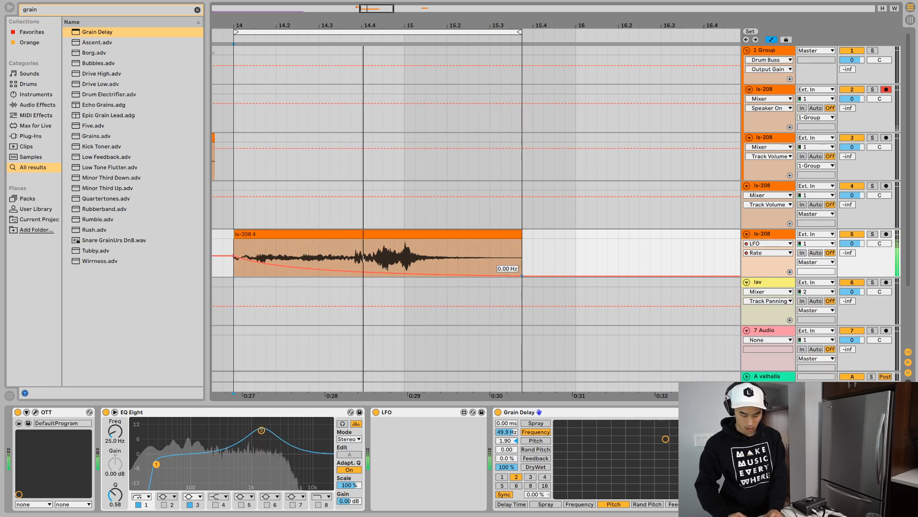
pyautogui.moveTo(522, 275); pyautogui.dragTo(522, 266)
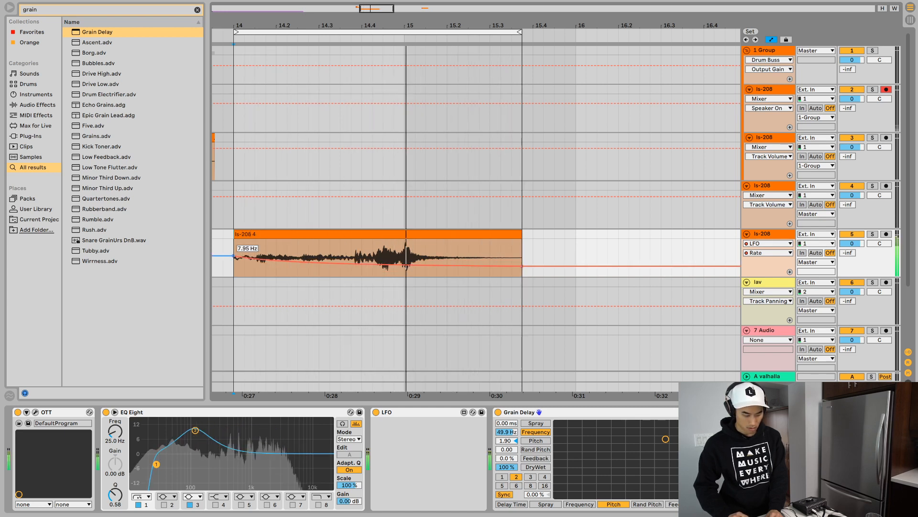
pyautogui.moveTo(234, 256); pyautogui.dragTo(234, 249)
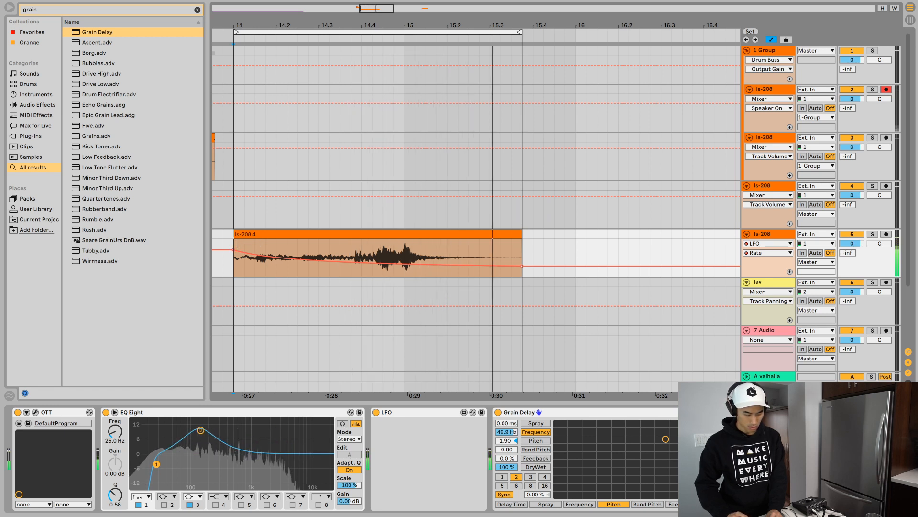
# - Undo the band 1 Q change in track 5's EQ Eight, and set band 3 to a Q of 0.79 and a gain of 11.2 dB
pyautogui.moveTo(114, 494); pyautogui.dragTo(115, 443)
pyautogui.hotkey('ctrl', 'z')
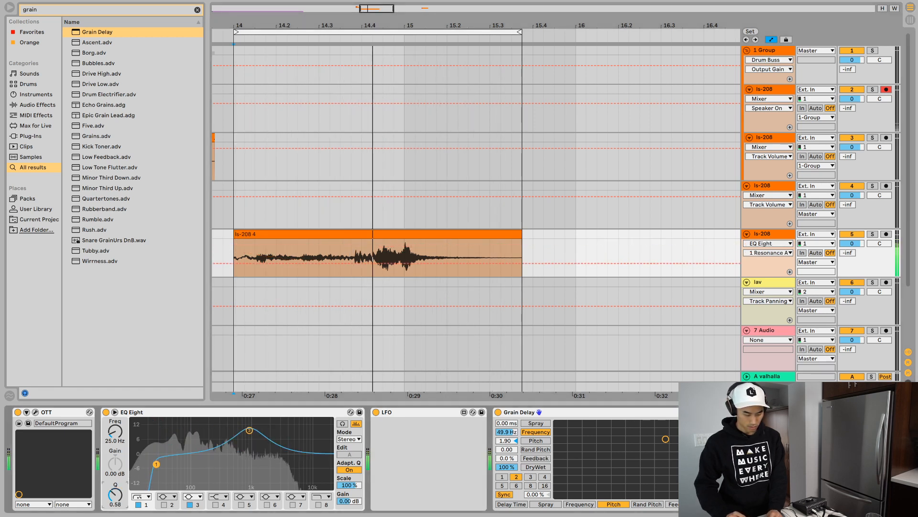
pyautogui.click(250, 430)
pyautogui.moveTo(115, 494)
pyautogui.mouseDown()
pyautogui.moveTo(114, 457)
pyautogui.moveTo(114, 502)
pyautogui.mouseUp()
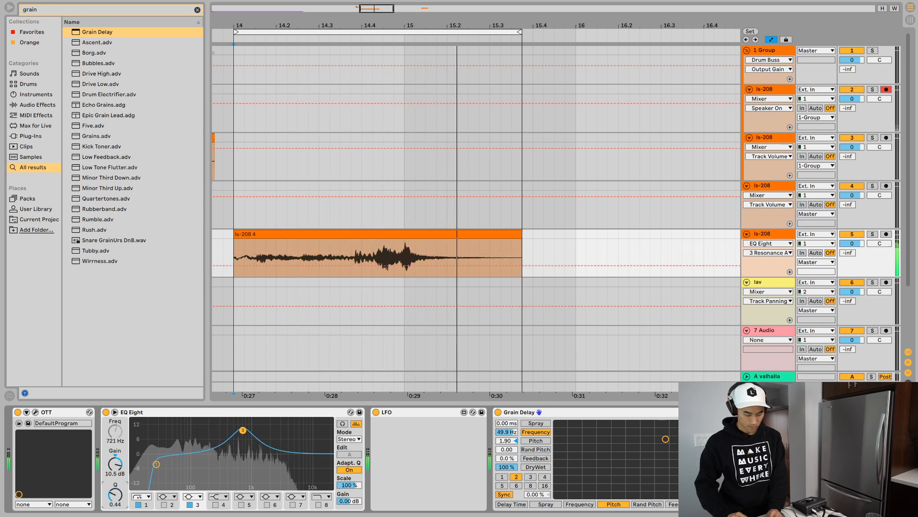
pyautogui.moveTo(115, 464); pyautogui.dragTo(114, 451)
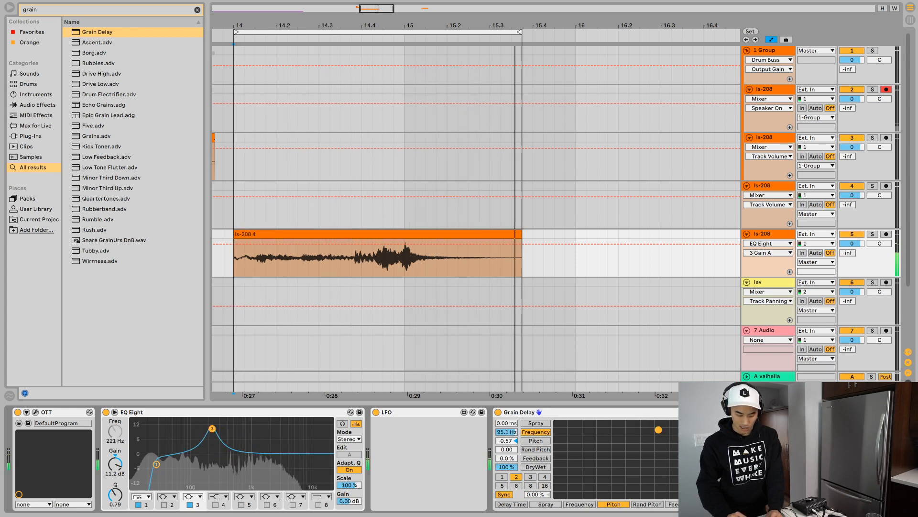
# - Set track 5's Grain Delay to a Spray of 163 ms and a DryWet of 50 %, and audition the loop
pyautogui.moveTo(507, 423); pyautogui.dragTo(507, 384)
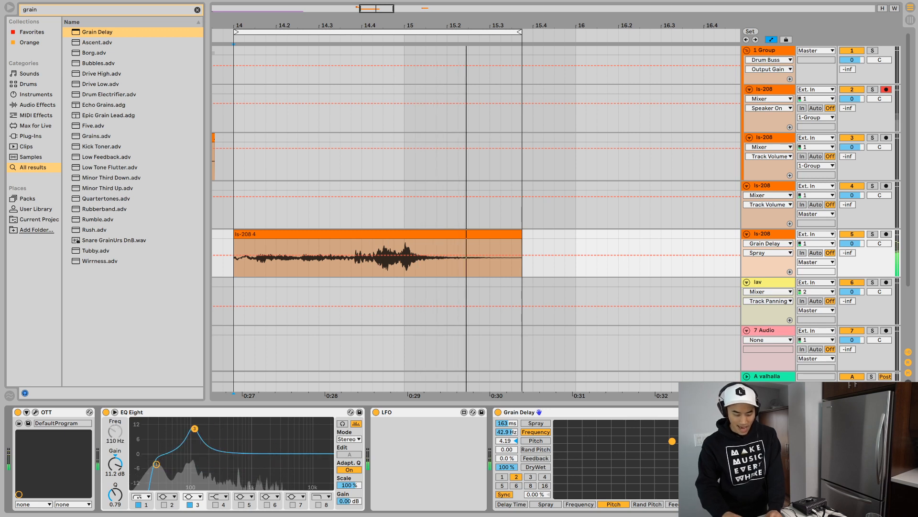
pyautogui.click(507, 467)
pyautogui.press('Return')
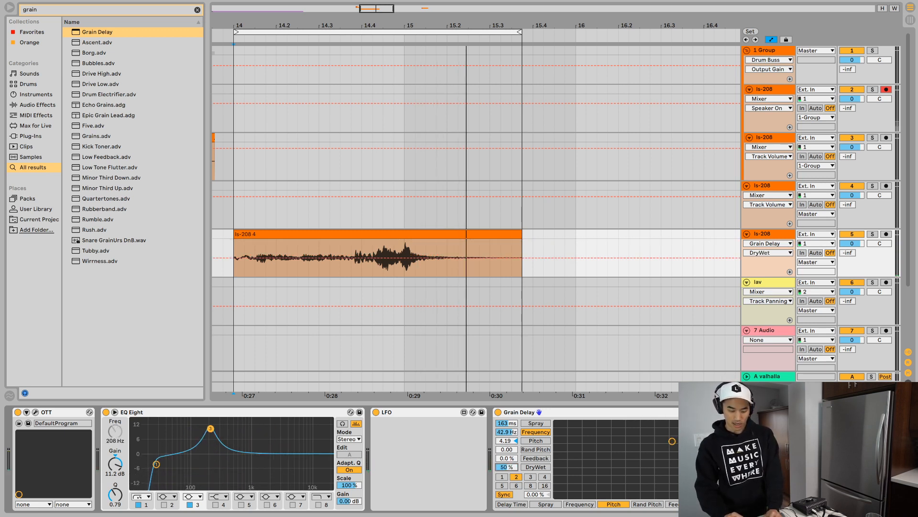
pyautogui.press('space')
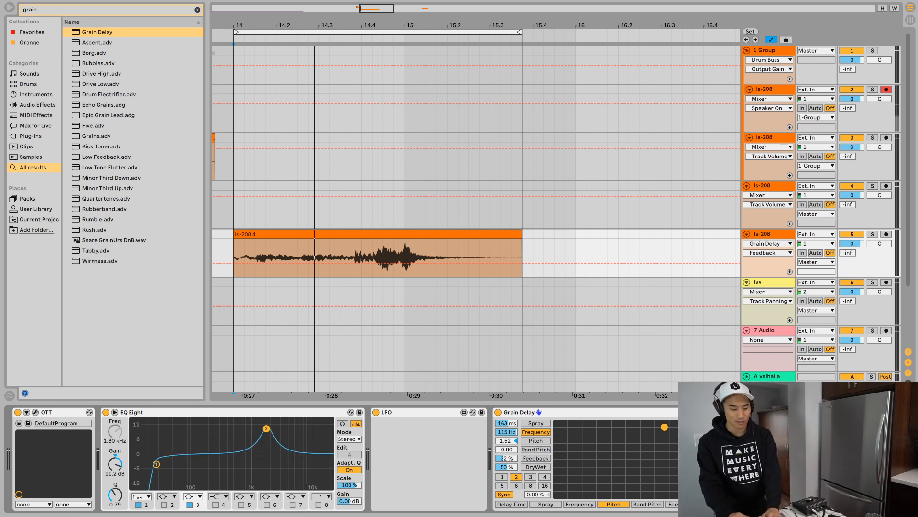
# - Reverse the ls-208 clip on track 5 and play it back in the loop
pyautogui.click(378, 234)
pyautogui.press('r')
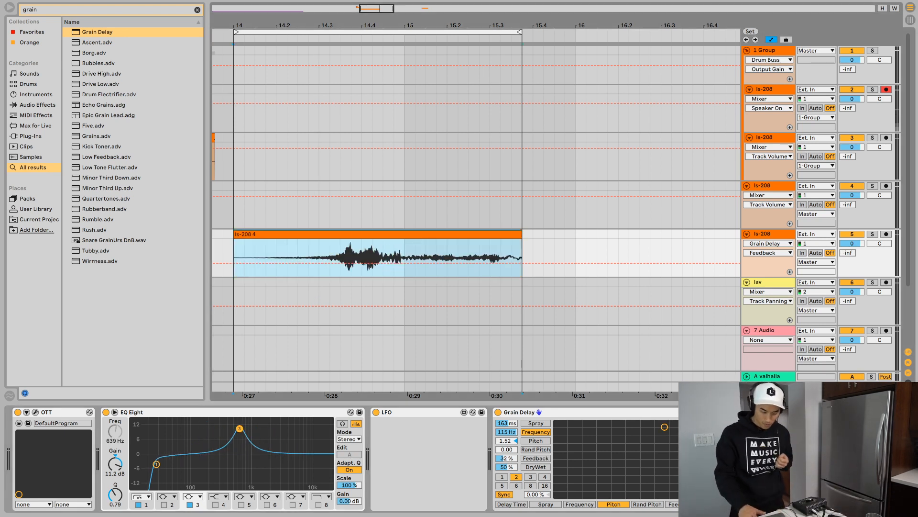
pyautogui.press('space')
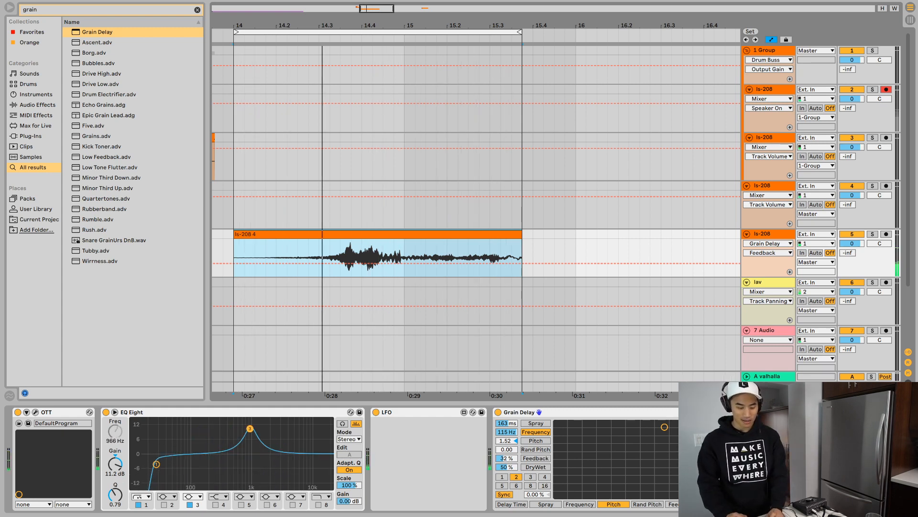
# - Duplicate the reversed clip on track 5 directly after itself, and reverse the first copy back to its original direction
pyautogui.press('super+d')
pyautogui.click(283, 234)
pyautogui.hscroll(-3, 283, 233)
pyautogui.hscroll(-2, 476, 256)
pyautogui.press('r')
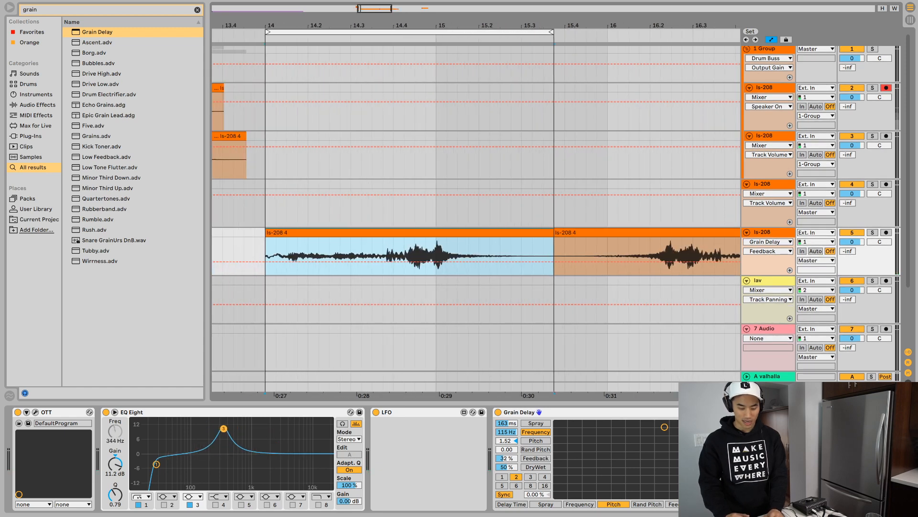
# - Select the reversed second clip on track 5, loop playback over it and listen
pyautogui.hscroll(2, 475, 256)
pyautogui.hscroll(-1, 476, 256)
pyautogui.click(544, 255)
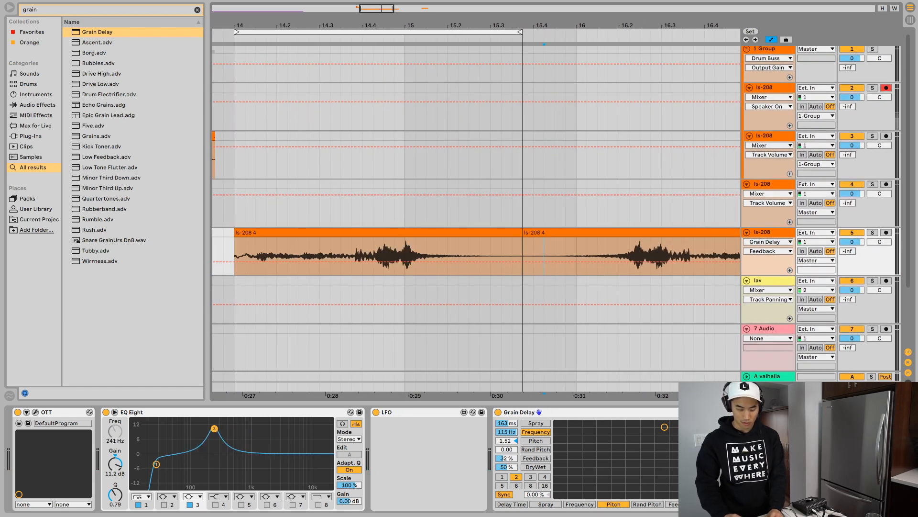
pyautogui.click(544, 233)
pyautogui.press('space')
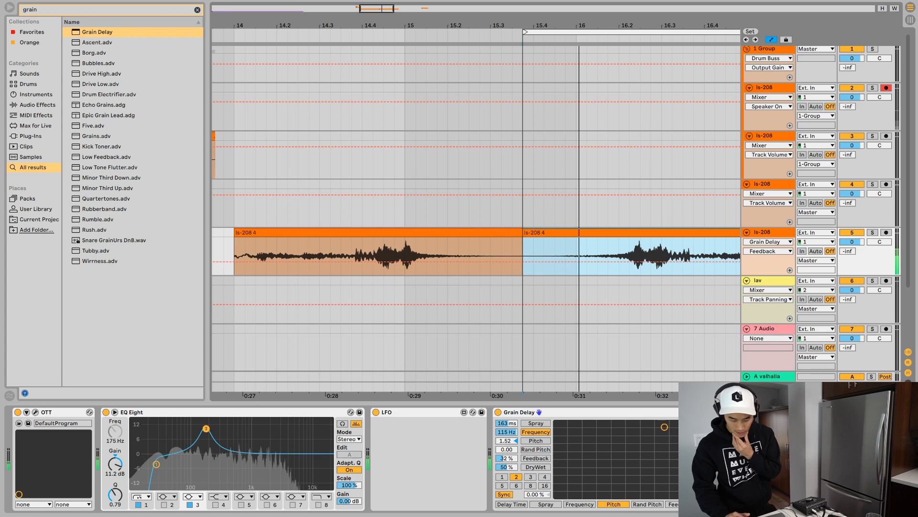
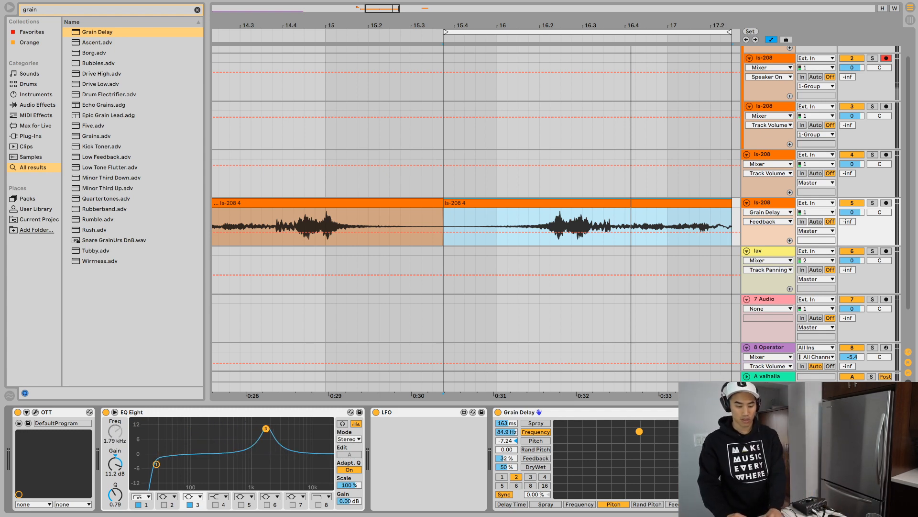
# - Select both ls-208 clips on track 5, loop playback over them, turn on Warp, set Transpose to -48 st and play
pyautogui.doubleClick(363, 202)
pyautogui.keyDown('shift'); pyautogui.click(526, 203); pyautogui.keyUp('shift')
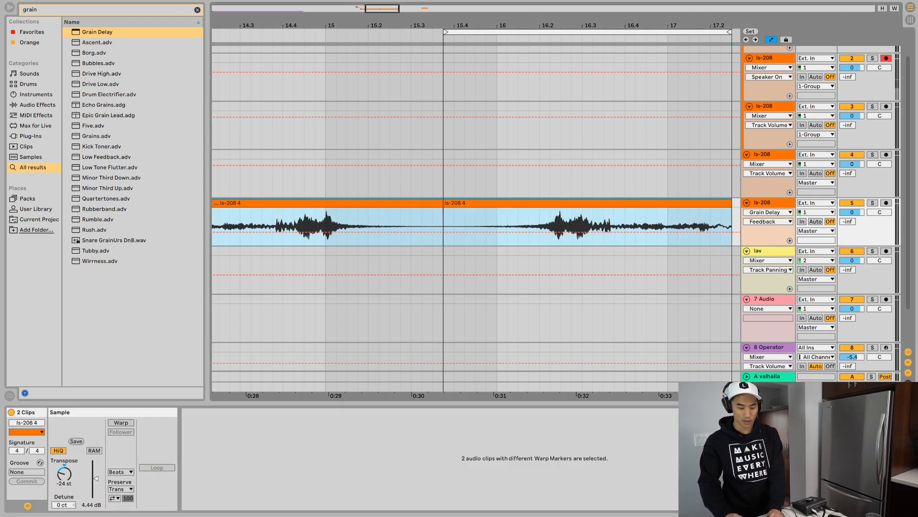
pyautogui.hotkey('ctrl', 'l')
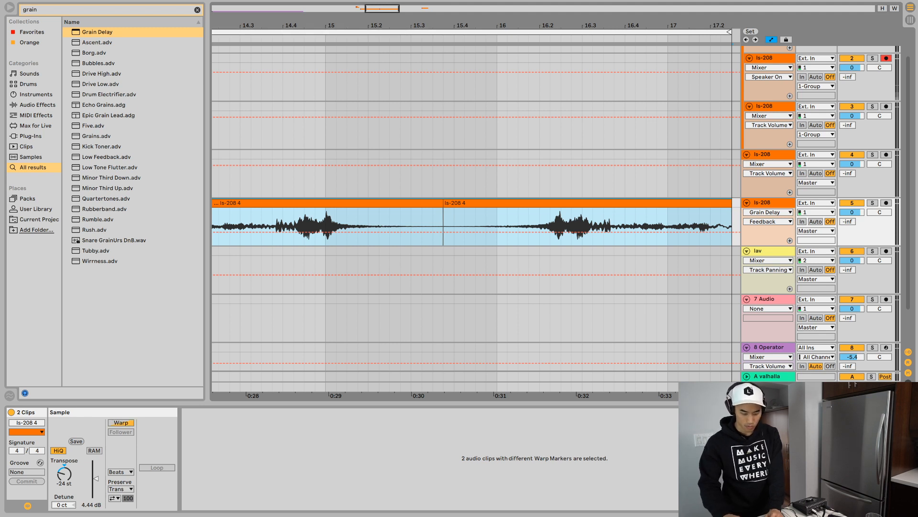
pyautogui.click(64, 474)
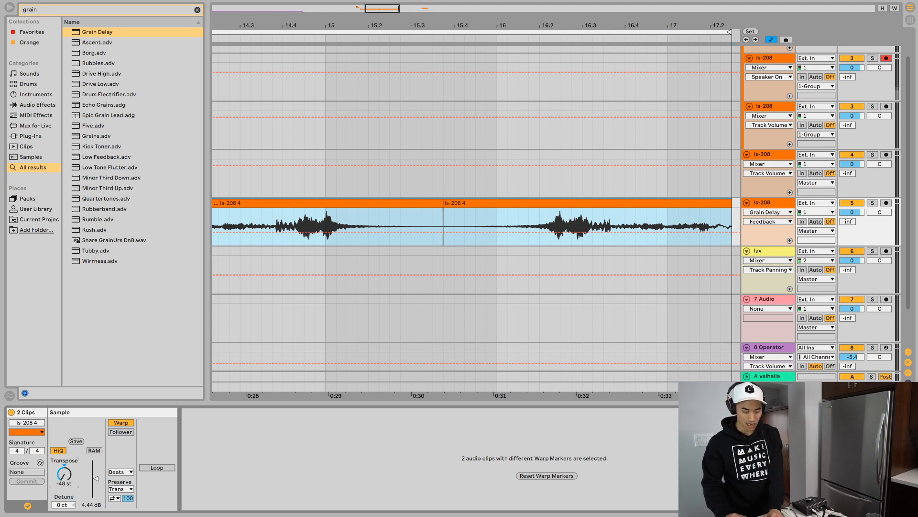
pyautogui.press('space')
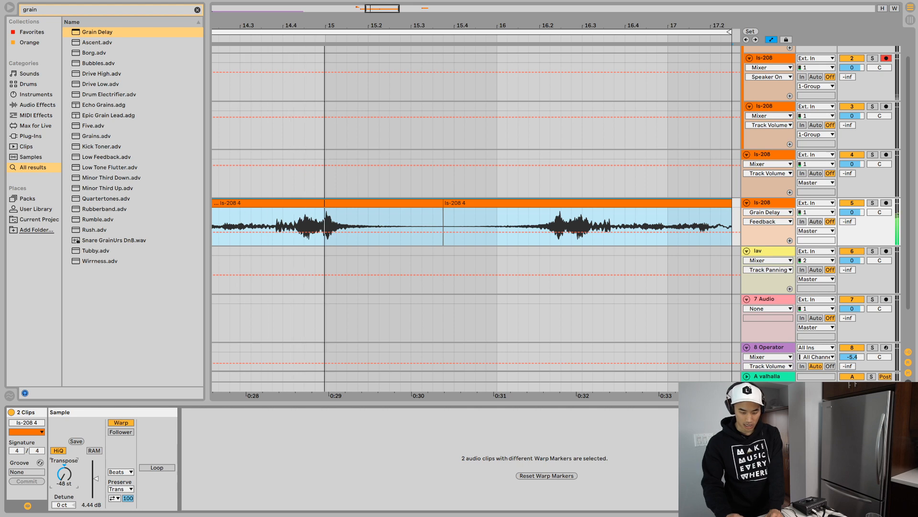
# - Reselect both ls-208 clips on track 5 and try their Transpose at 0 st and 48 st in the loop
pyautogui.hotkey('shift', 'Tab')
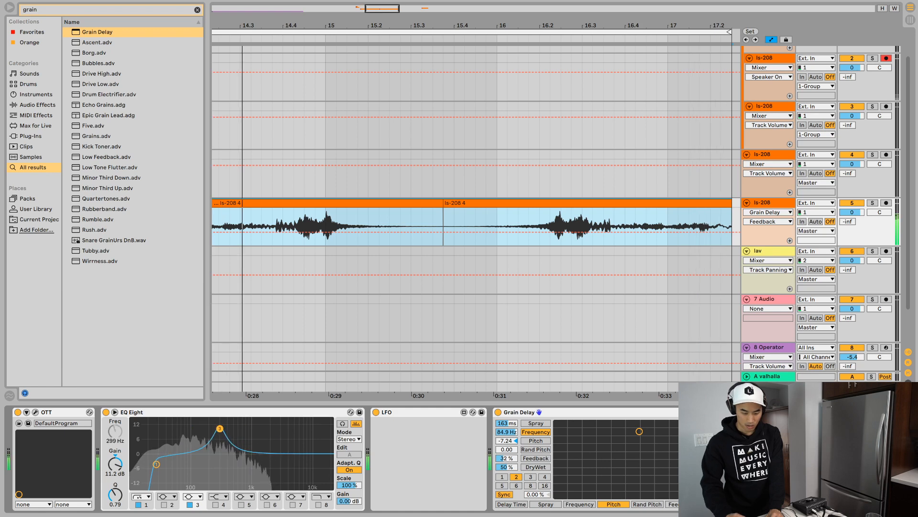
pyautogui.doubleClick(560, 203)
pyautogui.keyDown('shift'); pyautogui.click(383, 203); pyautogui.keyUp('shift')
pyautogui.click(65, 474)
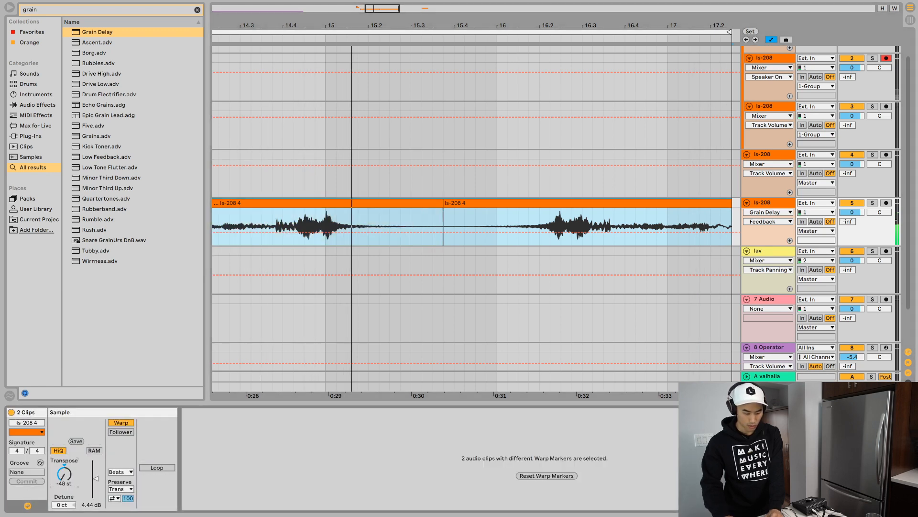
pyautogui.press('space')
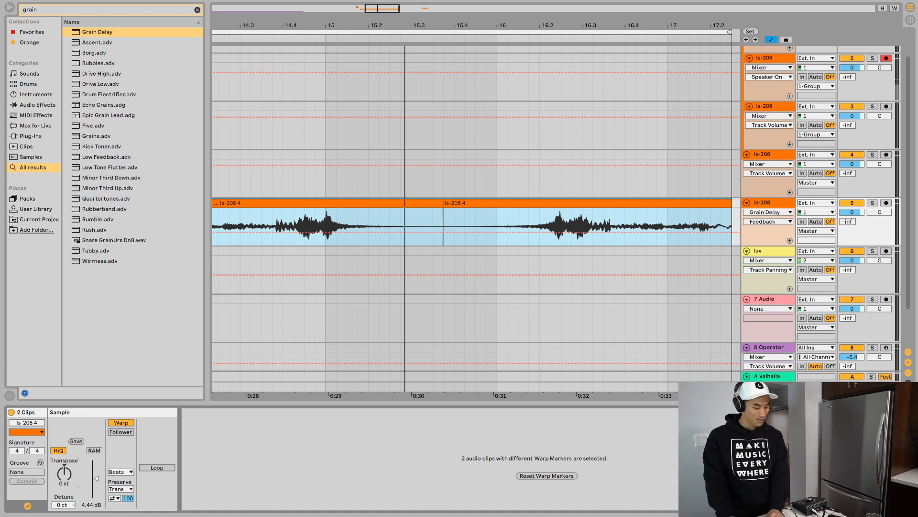
pyautogui.press('space')
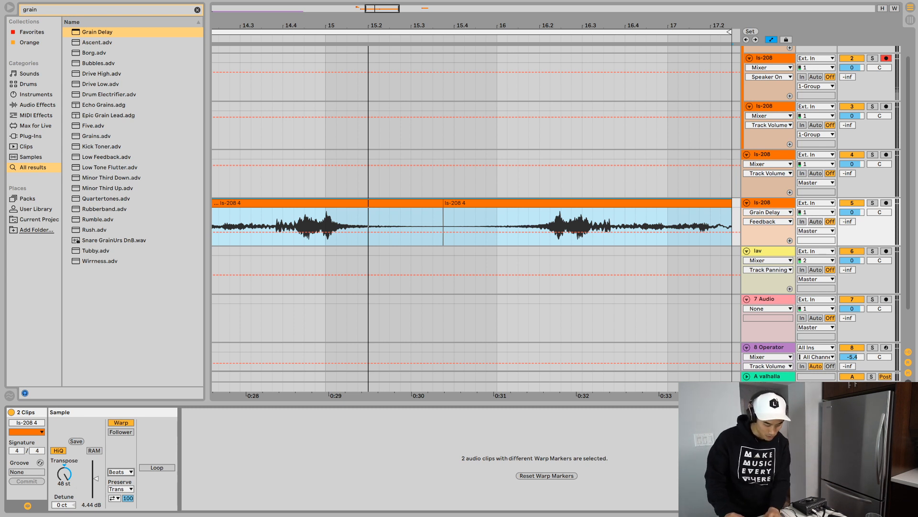
# - Set both clips' warp mode to Texture with a Grain Size of 142.70 and a Flux of 82.03
pyautogui.press('Down')
pyautogui.press('Down')
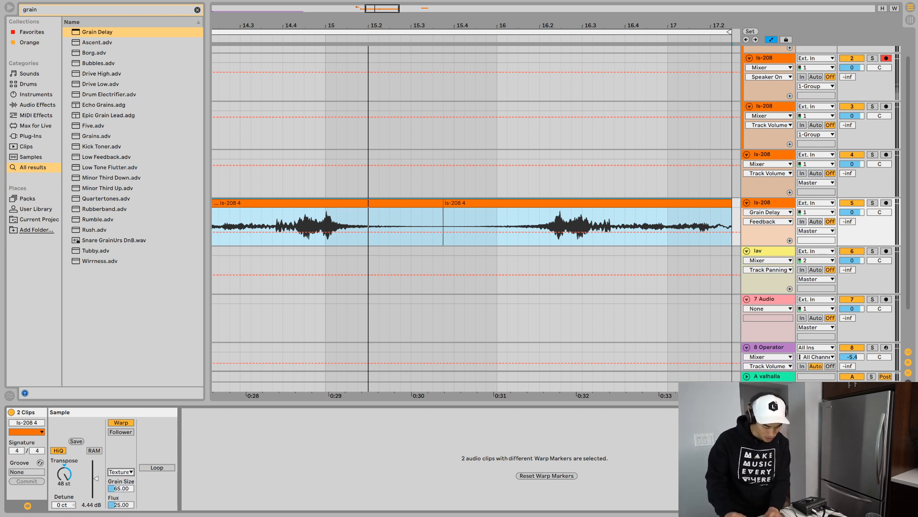
pyautogui.press('space')
pyautogui.moveTo(121, 488); pyautogui.dragTo(121, 466)
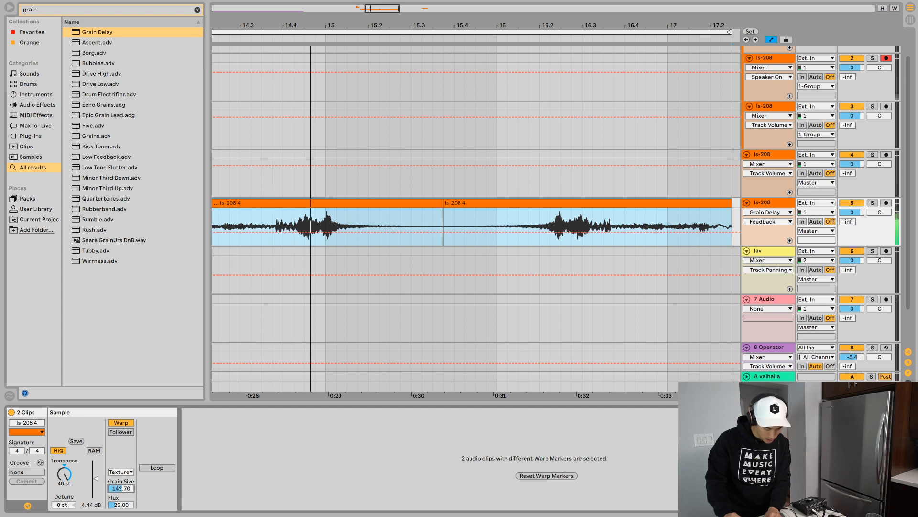
pyautogui.moveTo(121, 505); pyautogui.dragTo(121, 477)
# - Lower both clips' Transpose in octave steps from 36 st to -12 st during playback, and set it back to 0 st
pyautogui.click(64, 474)
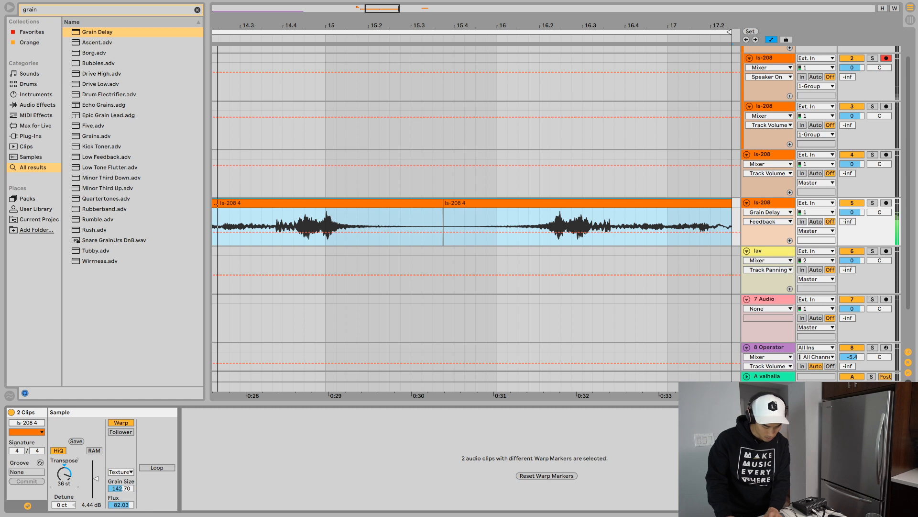
pyautogui.hotkey('shift', 'Down')
pyautogui.hotkey('shift', 'Down')
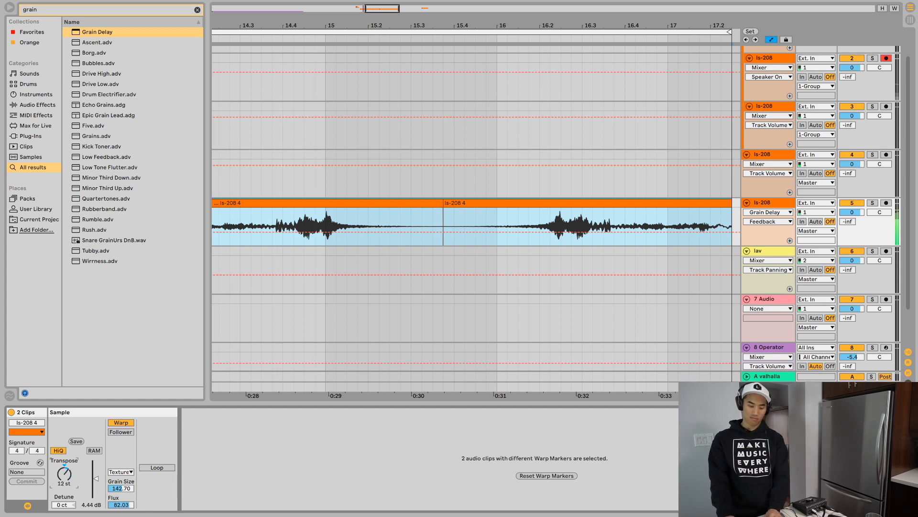
pyautogui.hotkey('shift', 'Down')
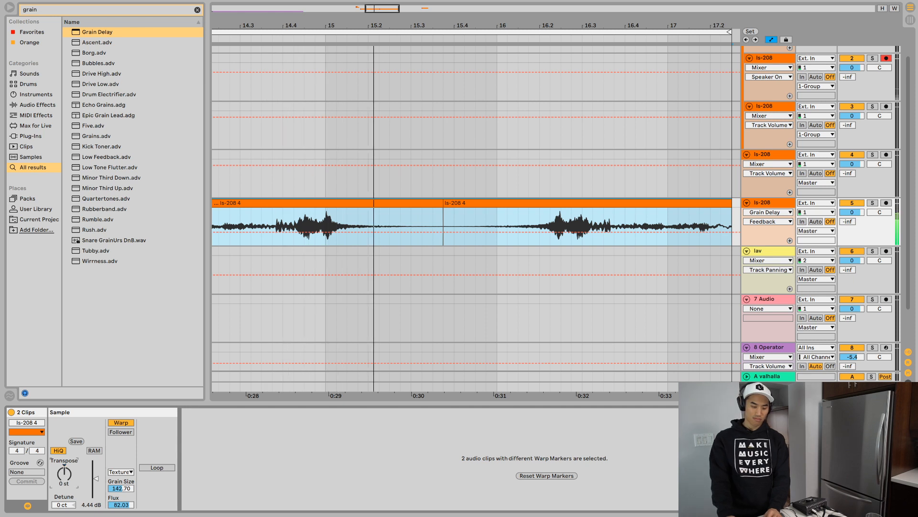
pyautogui.hotkey('shift', 'Down')
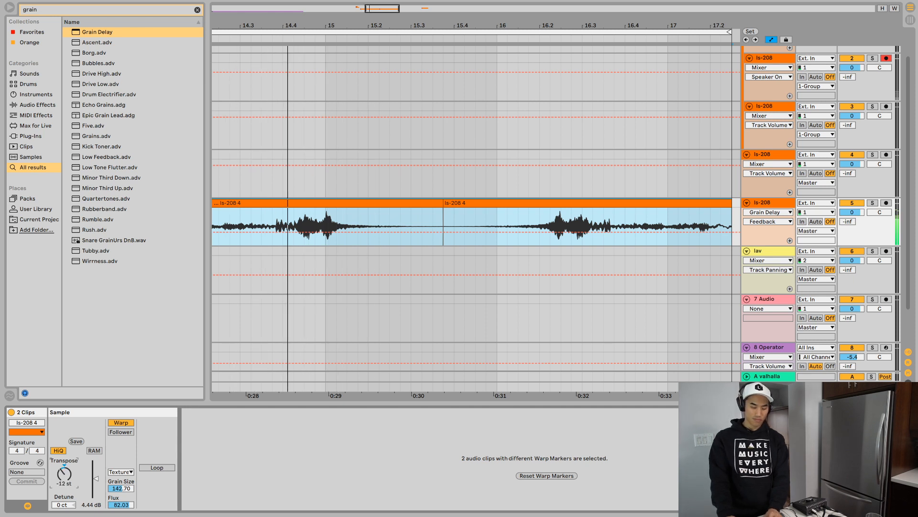
pyautogui.write('0')
pyautogui.press('Return')
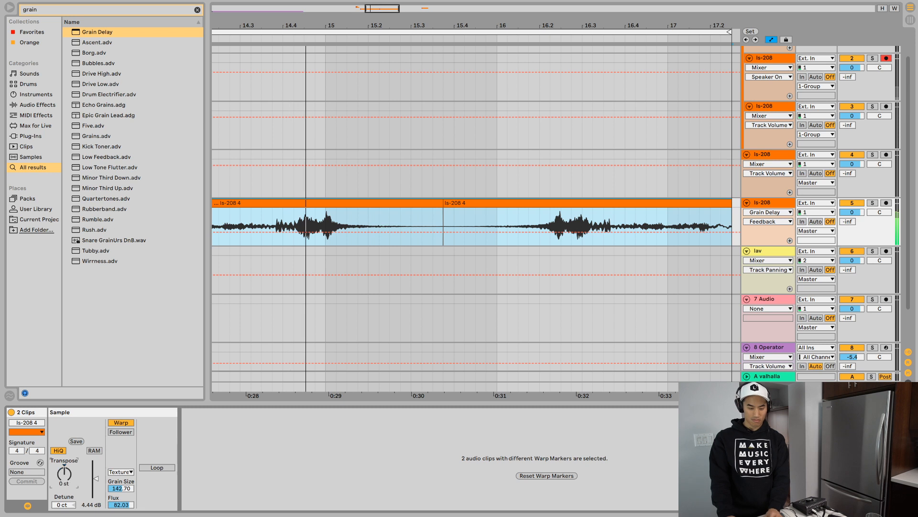
# - Compare both clips at 0 st and 12 st in the loop, and leave their Transpose at 12 st
pyautogui.press('space')
pyautogui.press('space')
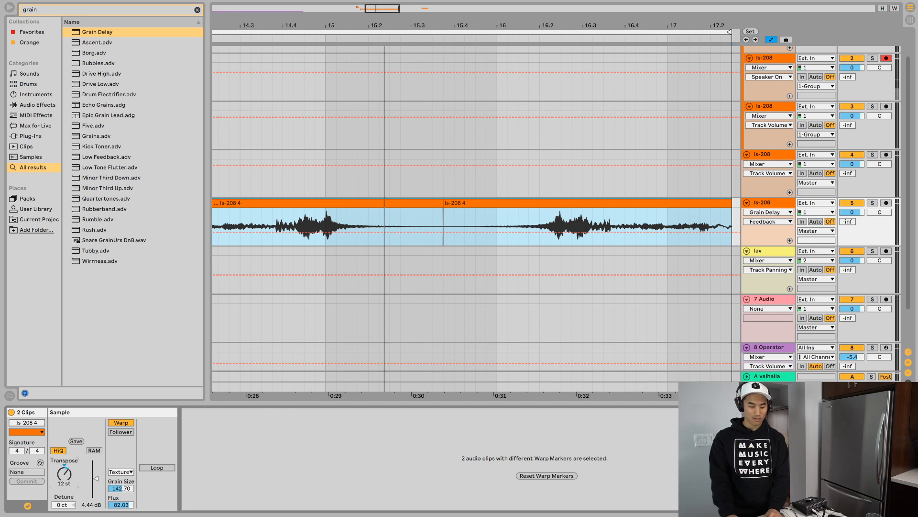
pyautogui.press('space')
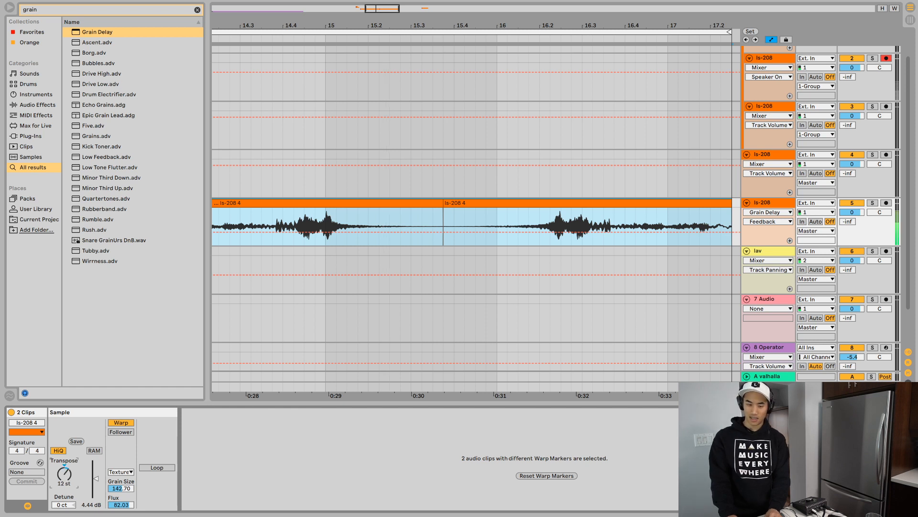
pyautogui.press('space')
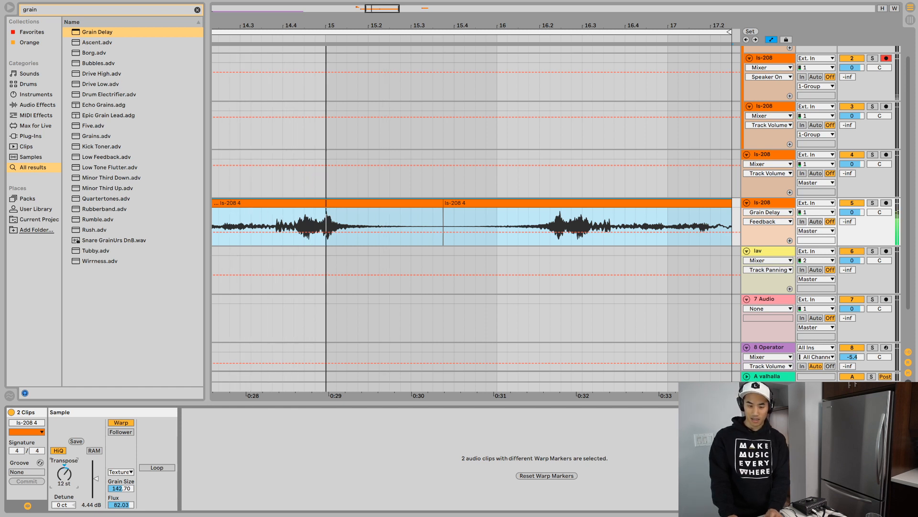
pyautogui.write('0')
pyautogui.press('Return')
pyautogui.press('space')
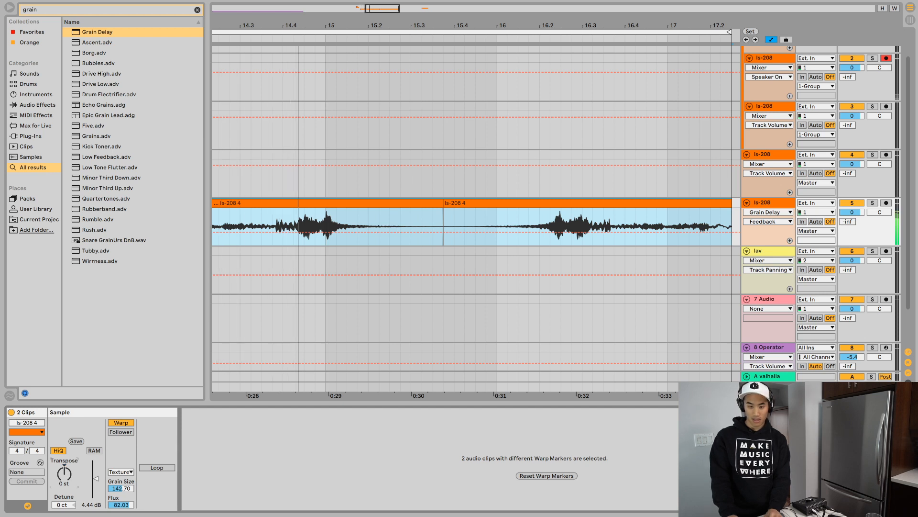
pyautogui.press('space')
pyautogui.write('12')
pyautogui.press('Return')
pyautogui.press('space')
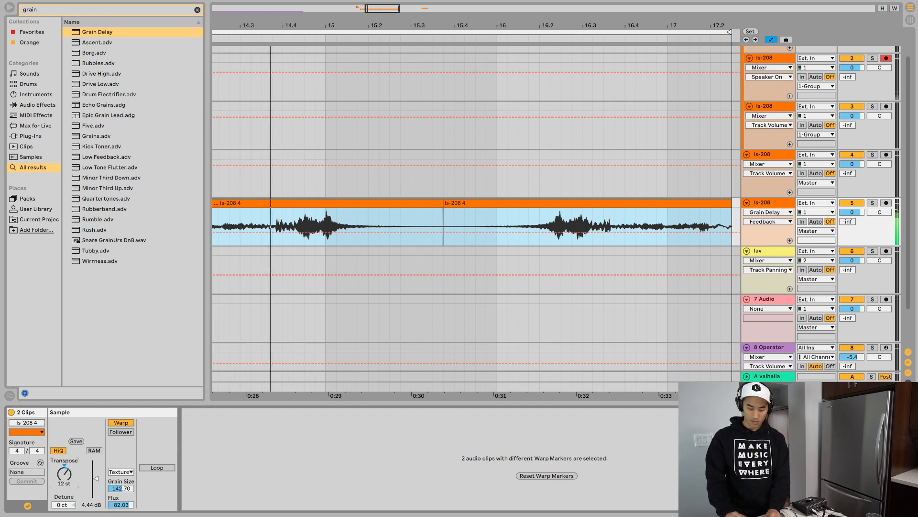
# - Audition different Frequency and Pitch settings of track 5's Grain Delay in the loop, and set its Feedback to 62 %
pyautogui.hotkey('shift', 'Tab')
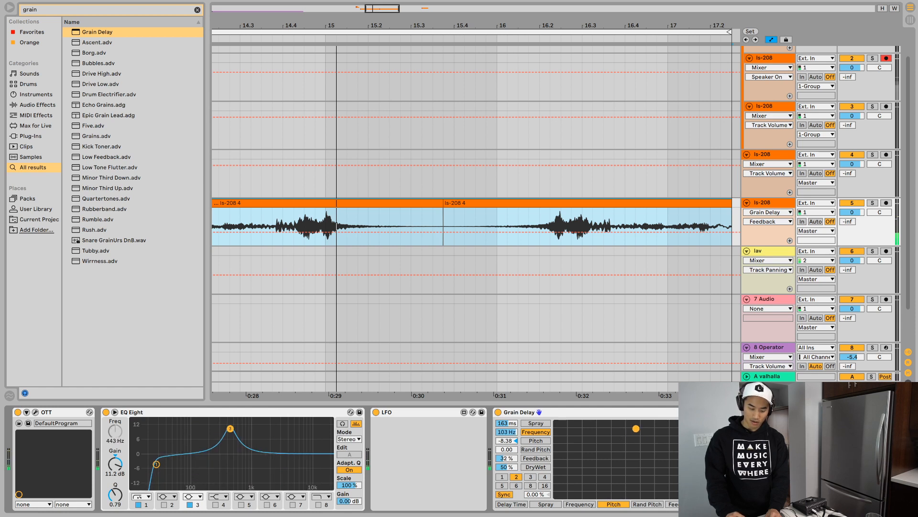
pyautogui.press('space')
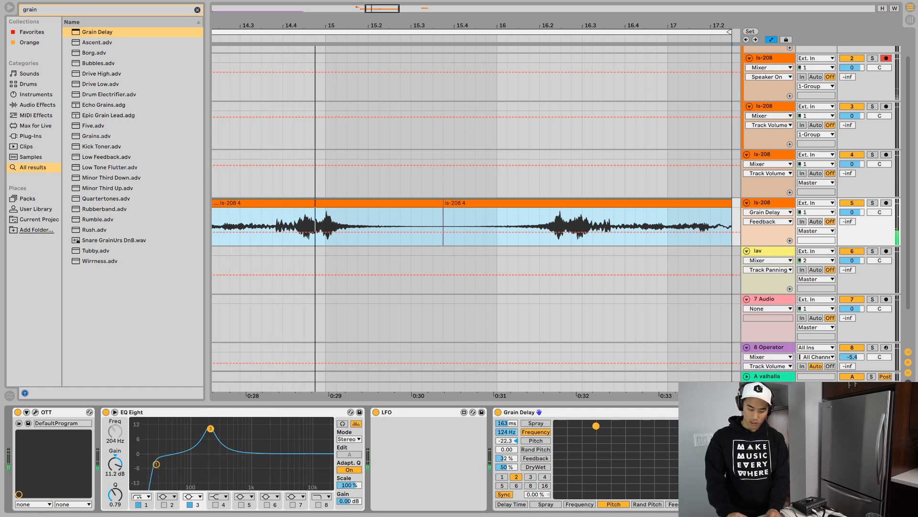
pyautogui.press('space')
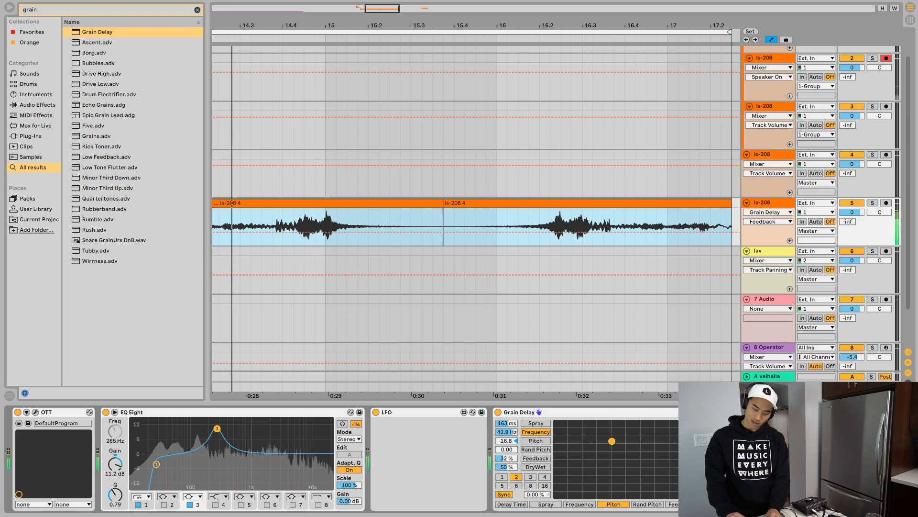
pyautogui.press('space')
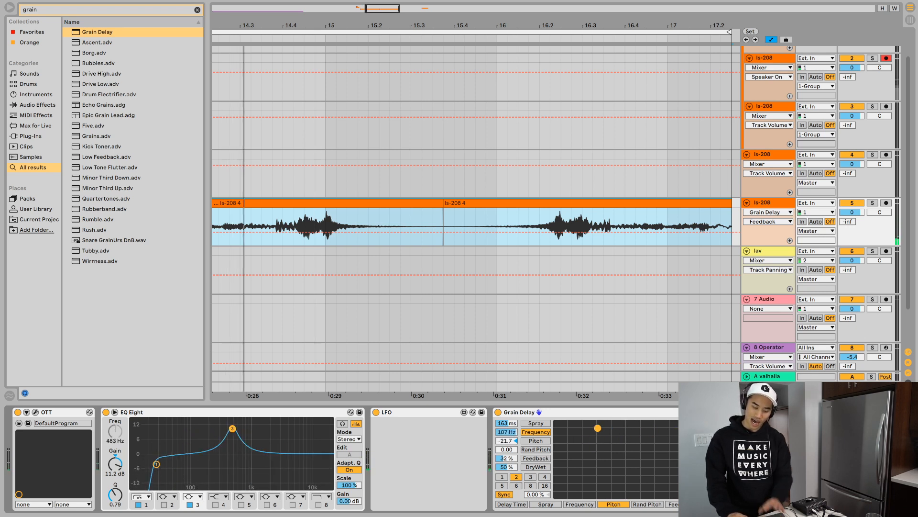
pyautogui.press('space')
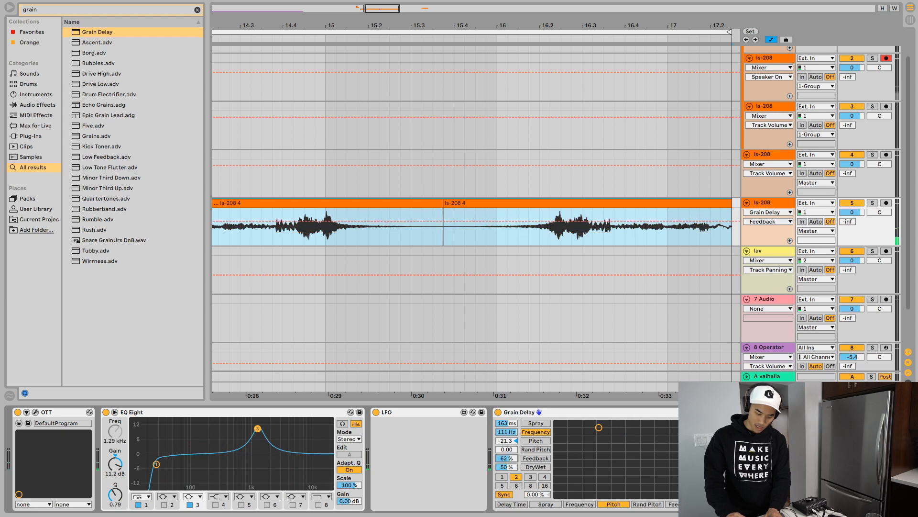
# - Set track 5's Grain Delay to a Rand Pitch of 15.0 and a Spray of 500 ms, and audition the loop
pyautogui.moveTo(506, 449); pyautogui.dragTo(506, 430)
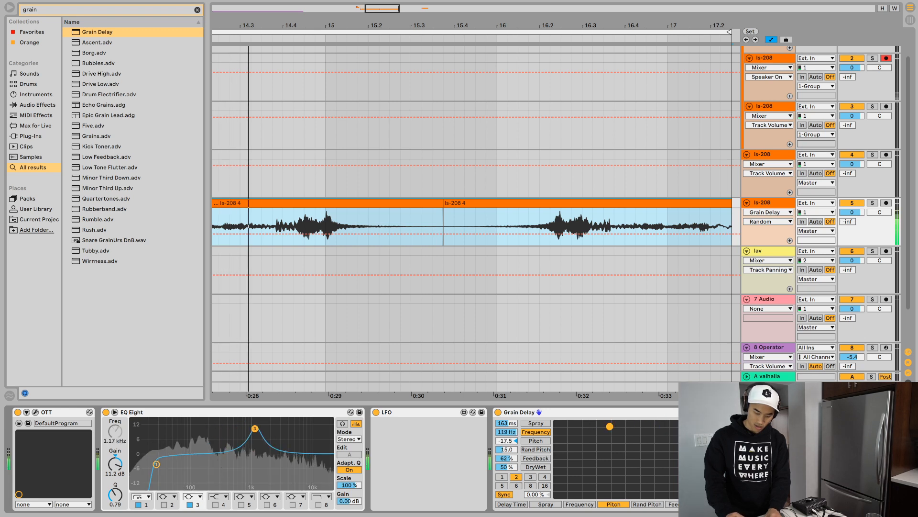
pyautogui.moveTo(506, 423); pyautogui.dragTo(506, 402)
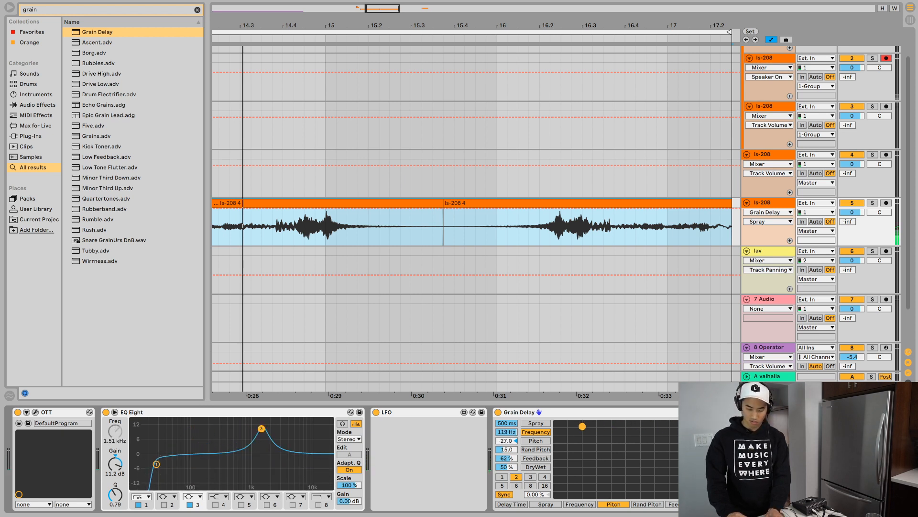
pyautogui.press('space')
pyautogui.press('space')
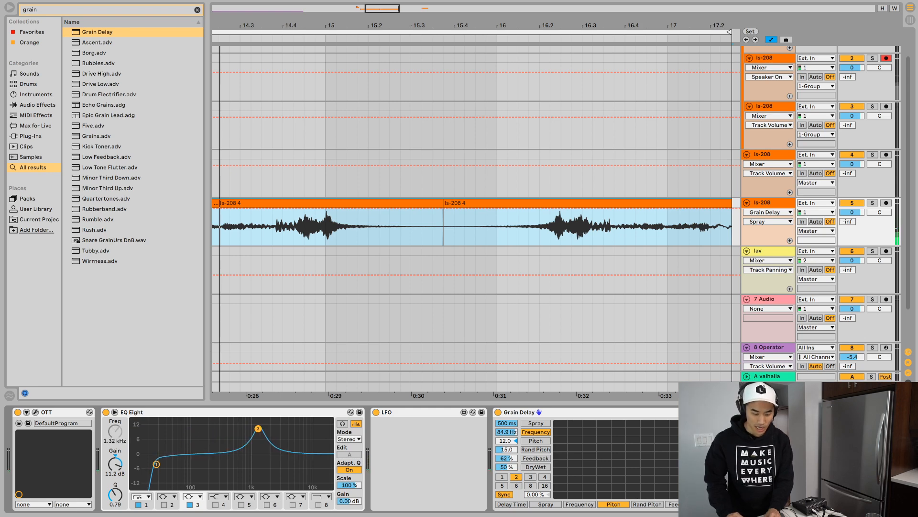
# - Record automation of the Grain Delay's Frequency and Pitch across both ls-208 clips on track 5
pyautogui.scroll(-3, 487, 222)
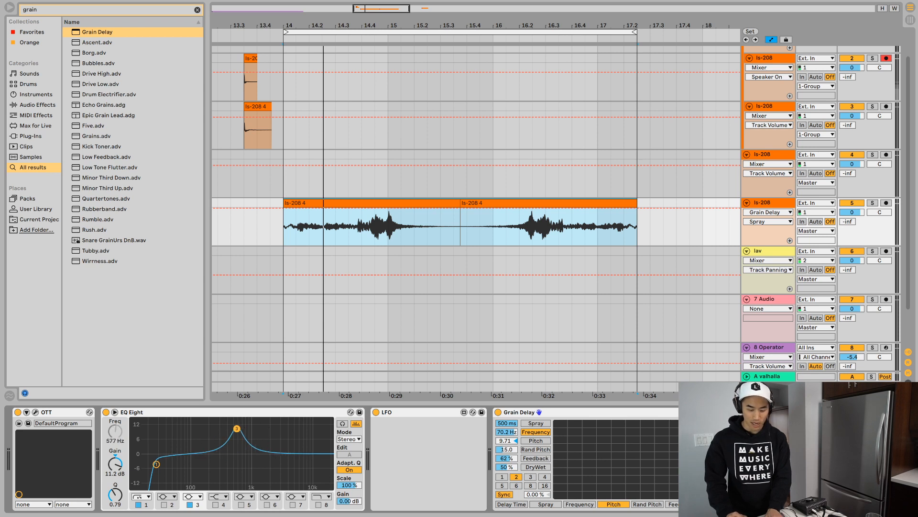
pyautogui.click(371, 203)
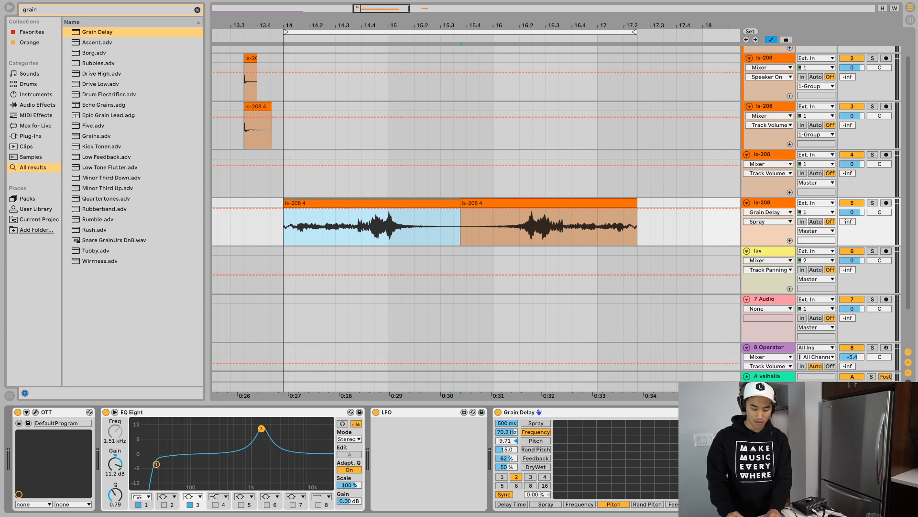
pyautogui.press('space')
pyautogui.moveTo(688, 432)
pyautogui.mouseDown()
pyautogui.moveTo(603, 424)
pyautogui.moveTo(674, 440)
pyautogui.moveTo(580, 425)
pyautogui.moveTo(591, 439)
pyautogui.moveTo(599, 431)
pyautogui.moveTo(680, 443)
pyautogui.moveTo(691, 433)
pyautogui.mouseUp()
pyautogui.press('space')
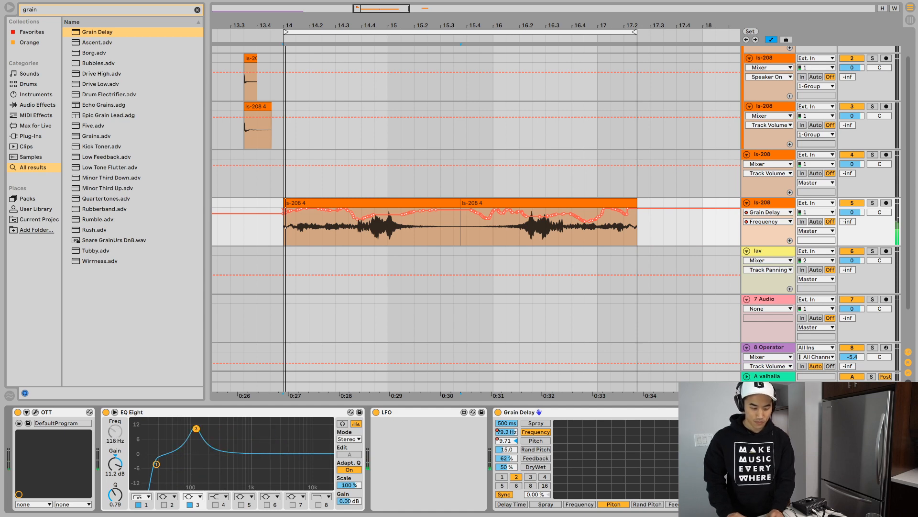
# - Select the ls-208 clip on track 4 near bar 19 and play it back at close range
pyautogui.moveTo(538, 25); pyautogui.dragTo(538, 4)
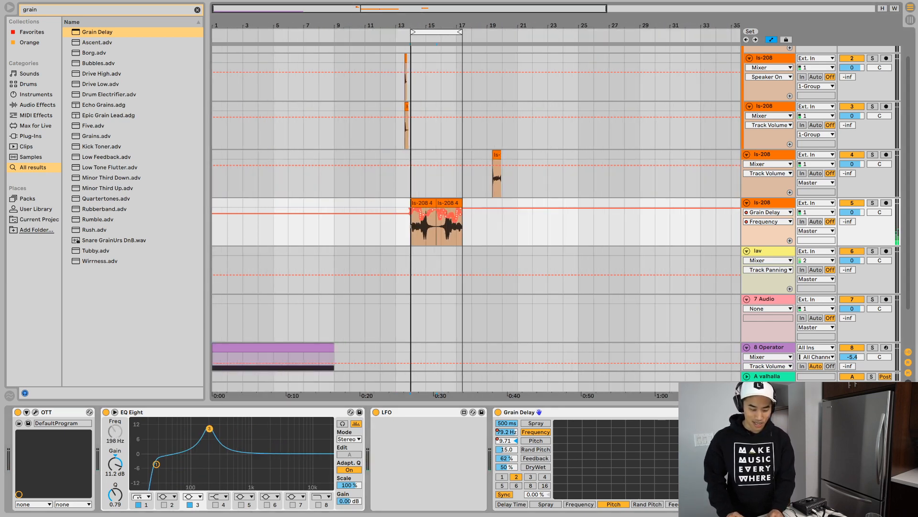
pyautogui.moveTo(502, 117); pyautogui.dragTo(502, 148)
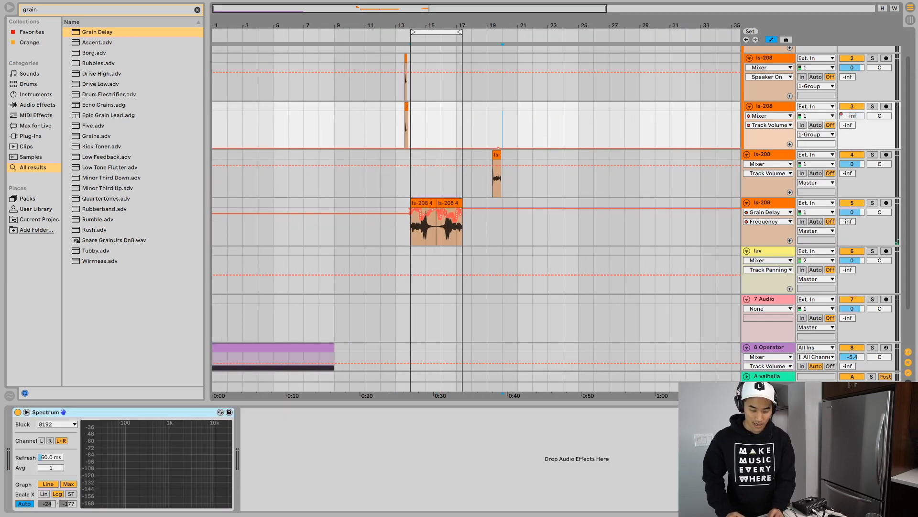
pyautogui.click(497, 155)
pyautogui.press('space')
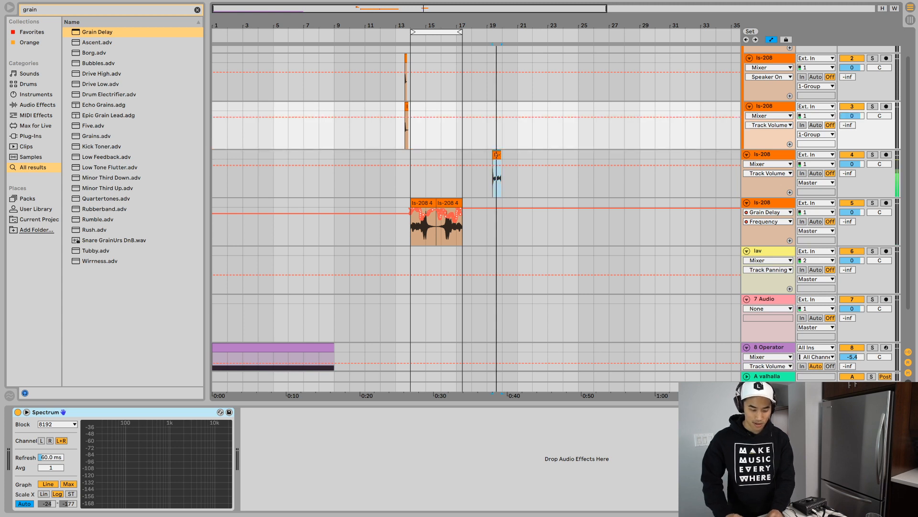
pyautogui.press('z')
pyautogui.press('space')
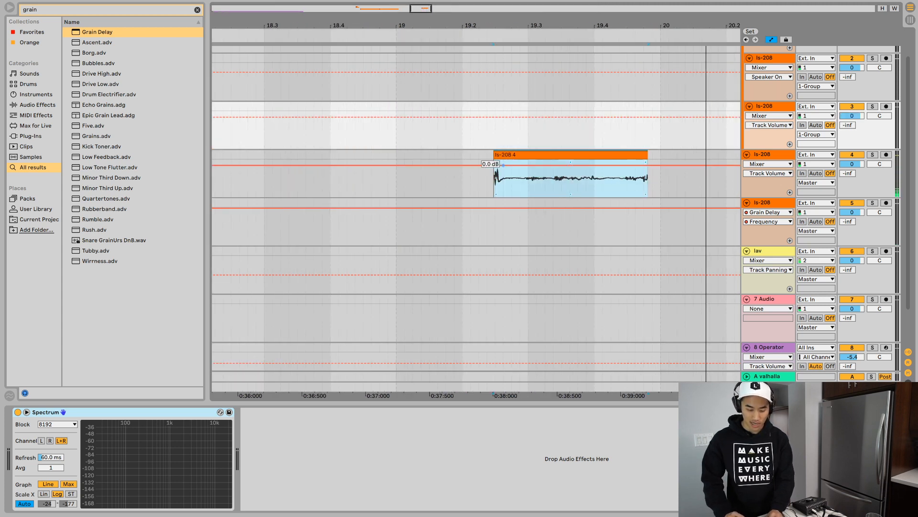
# - Split the ls-208 clip on track 4 shortly after its transient with grid snapping off, delete the remainder, and audition the short hit
pyautogui.press('super+4')
pyautogui.click(524, 177)
pyautogui.press('super+e')
pyautogui.click(535, 154)
pyautogui.press('Delete')
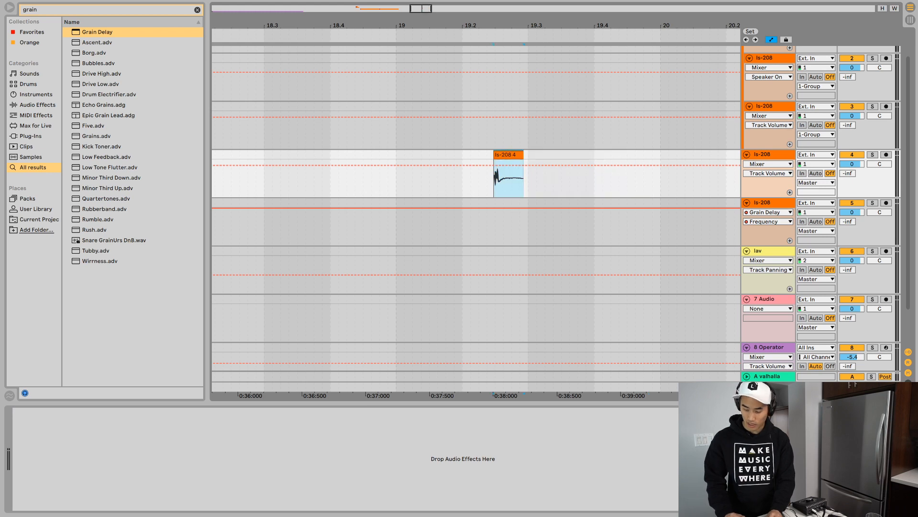
pyautogui.press('space')
# - Turn off Warp for the trimmed ls-208 clip on track 4 and play it back
pyautogui.press('space')
pyautogui.press('space')
pyautogui.press('space')
pyautogui.press('space')
pyautogui.hotkey('shift', 'Tab')
pyautogui.press('space')
pyautogui.press('space')
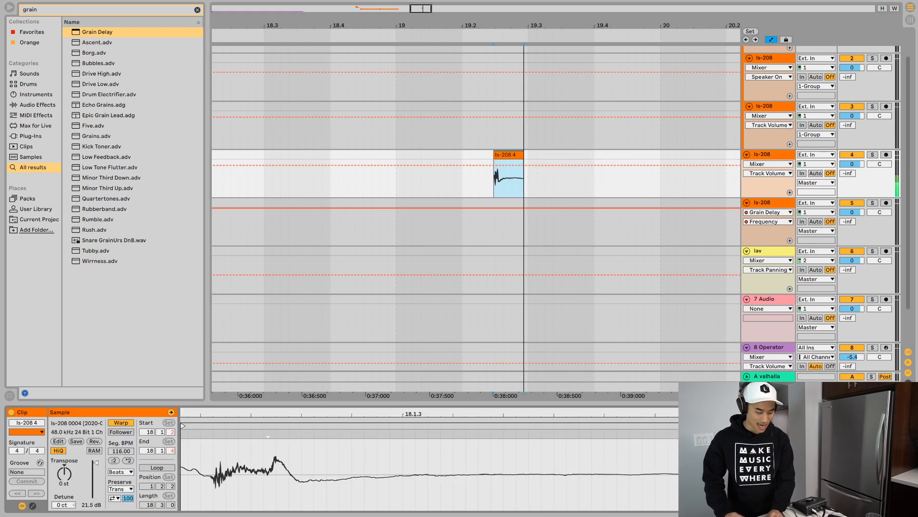
pyautogui.click(121, 422)
# - Try a transposition of 12 st on the trimmed ls-208 clip and audition it
pyautogui.press('space')
pyautogui.press('space')
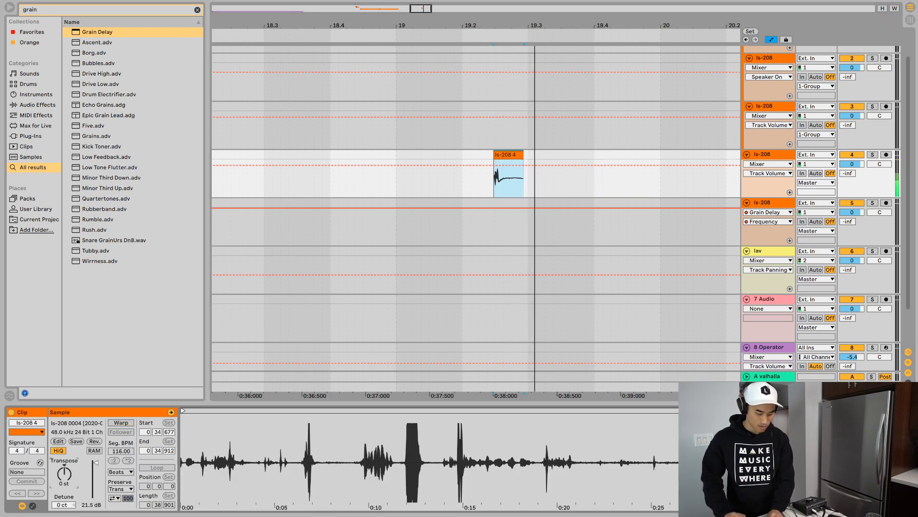
pyautogui.click(64, 474)
# - Set the trimmed ls-208 clip's Transpose to 6 st and audition it repeatedly
pyautogui.press('space')
pyautogui.write('12')
pyautogui.press('Return')
pyautogui.press('space')
pyautogui.press('space')
pyautogui.press('space')
pyautogui.moveTo(64, 473)
pyautogui.mouseDown()
pyautogui.moveTo(64, 451)
pyautogui.moveTo(64, 485)
pyautogui.moveTo(64, 475)
pyautogui.mouseUp()
pyautogui.press('space')
pyautogui.press('space')
pyautogui.press('space')
pyautogui.press('space')
pyautogui.press('space')
pyautogui.press('space')
pyautogui.press('space')
pyautogui.press('space')
pyautogui.press('space')
pyautogui.press('space')
pyautogui.press('space')
pyautogui.press('space')
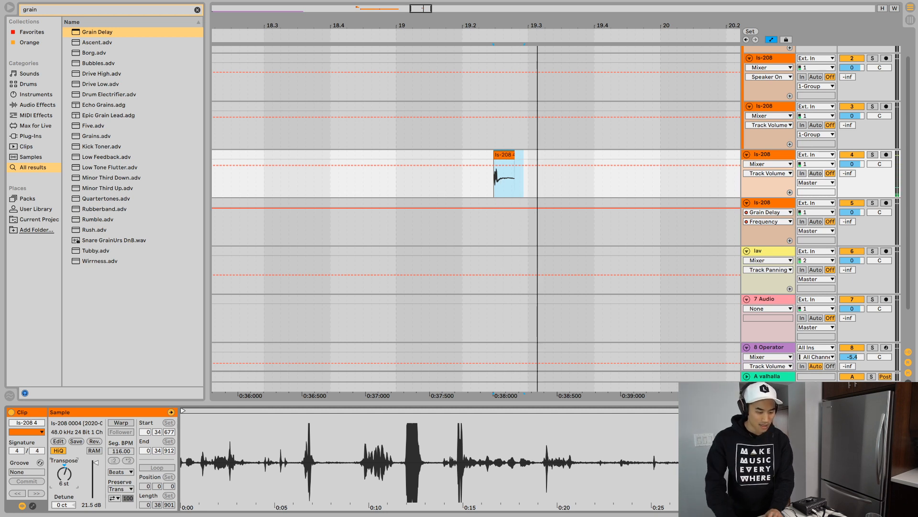
# - Add a Spectrum analyzer to track 4 and play the ls-208 clip through it
pyautogui.hotkey('ctrl', 'f')
pyautogui.write('spectrum')
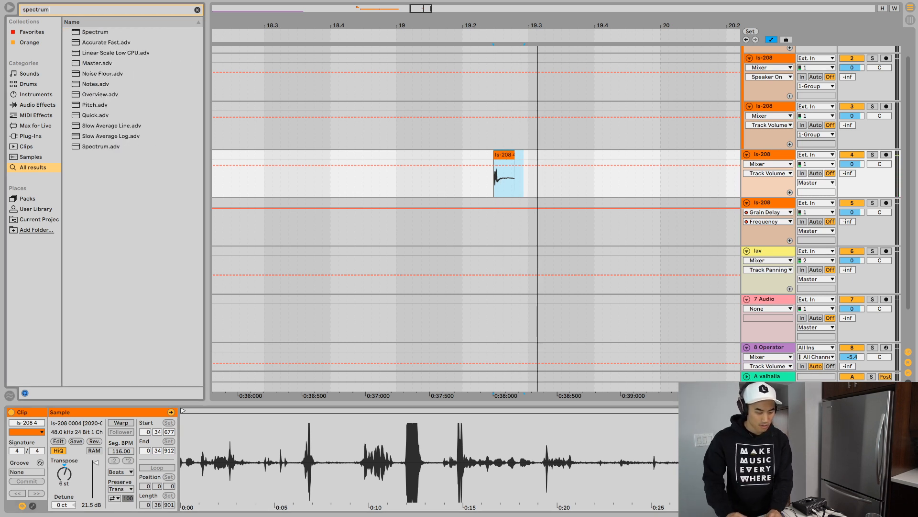
pyautogui.press('Down')
pyautogui.press('Return')
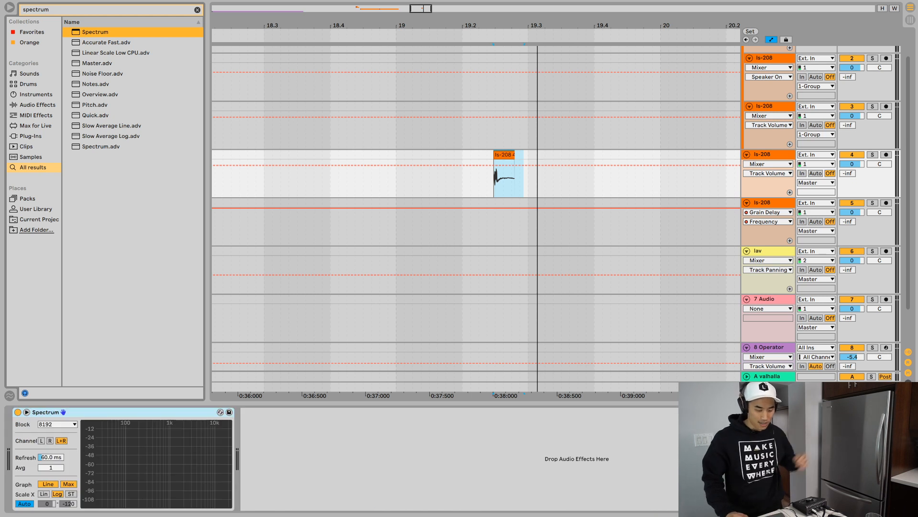
pyautogui.press('space')
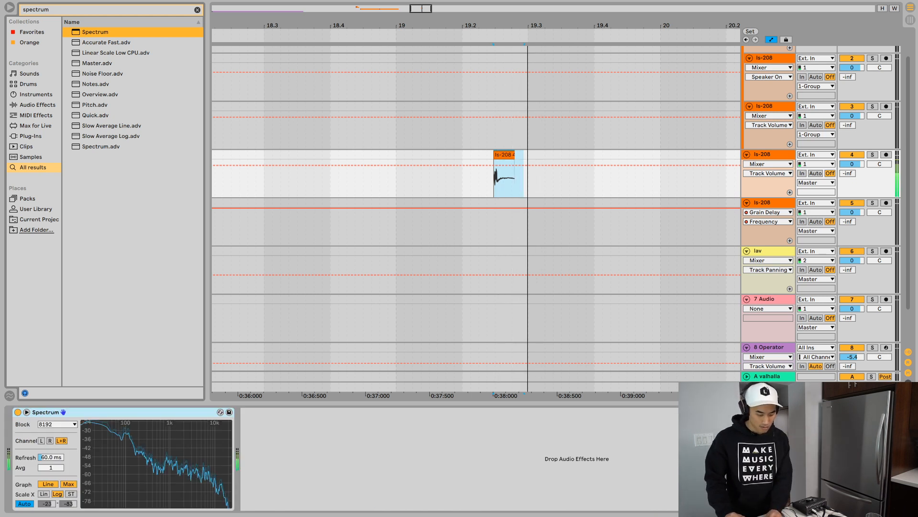
pyautogui.press('space')
pyautogui.press('space')
pyautogui.press('space')
# - Compare the spectrum of the ls-208 clip on track 4 with that of the clip near bar 13 on track 3
pyautogui.click(762, 154)
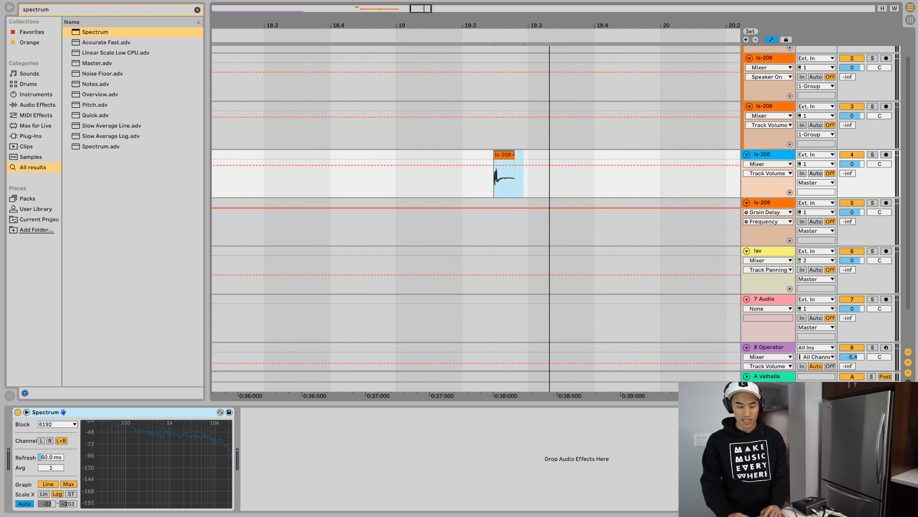
pyautogui.click(504, 154)
pyautogui.press('space')
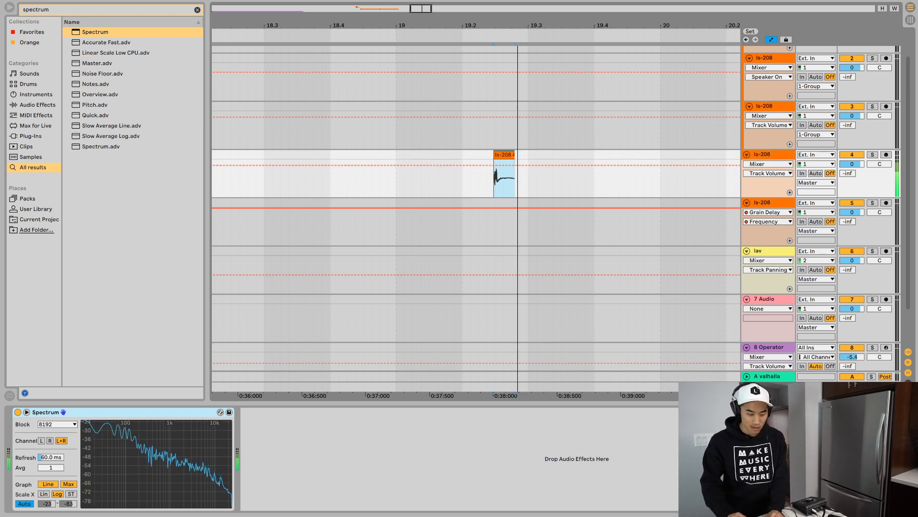
pyautogui.press('space')
pyautogui.moveTo(386, 25); pyautogui.dragTo(386, 5)
pyautogui.click(247, 106)
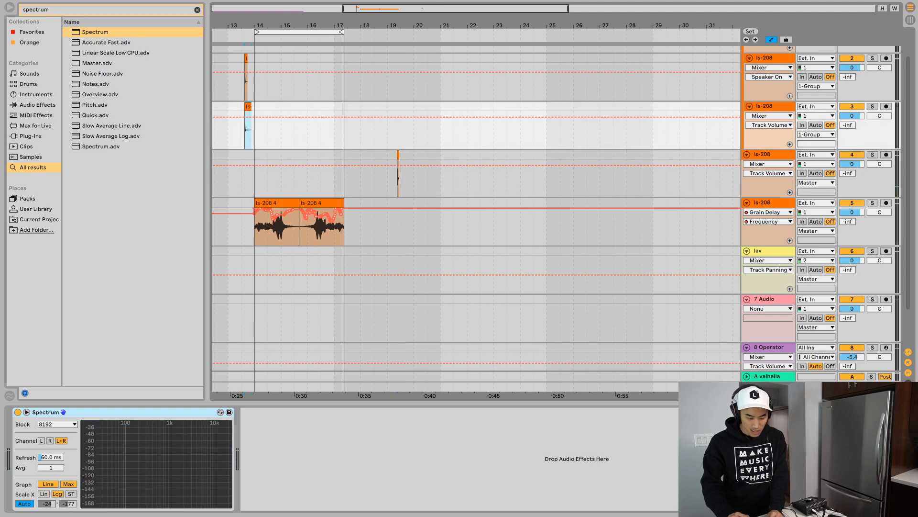
pyautogui.press('space')
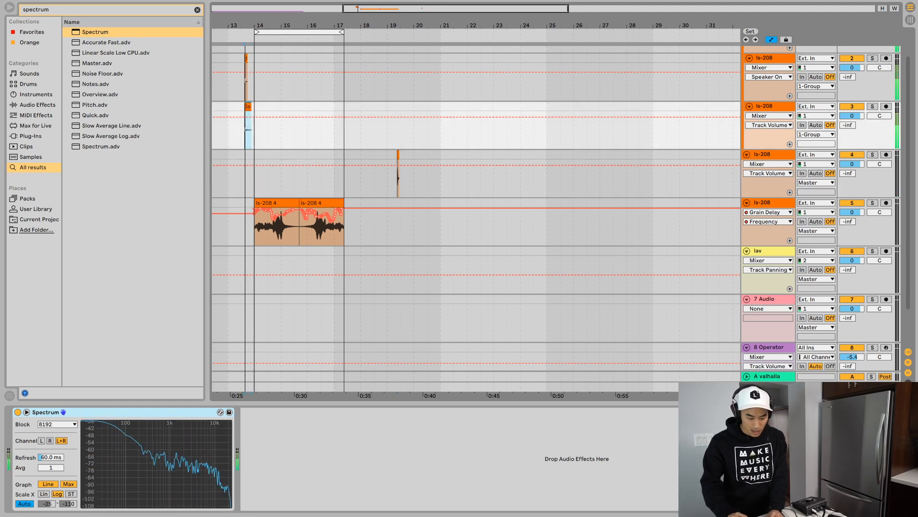
pyautogui.press('space')
pyautogui.click(398, 154)
pyautogui.press('space')
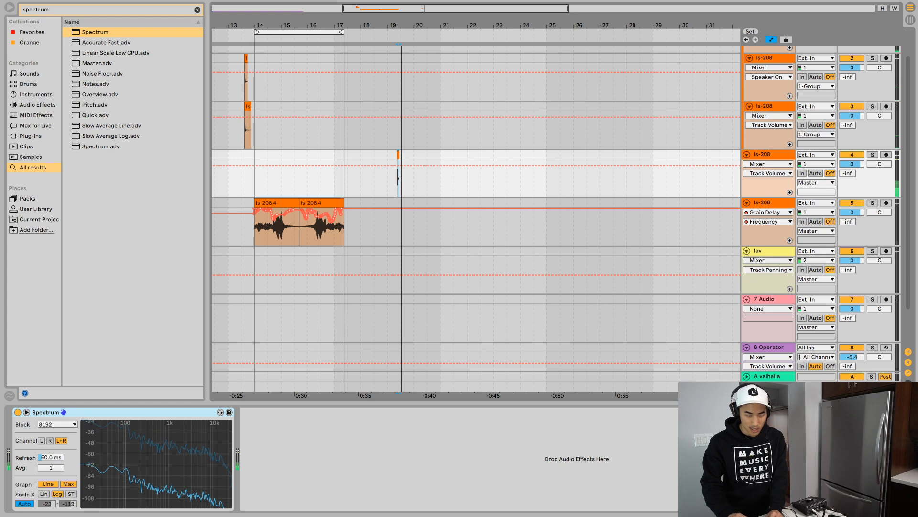
pyautogui.press('space')
# - Add EQ Eight after the Spectrum on track 4
pyautogui.moveTo(402, 24); pyautogui.dragTo(495, 91)
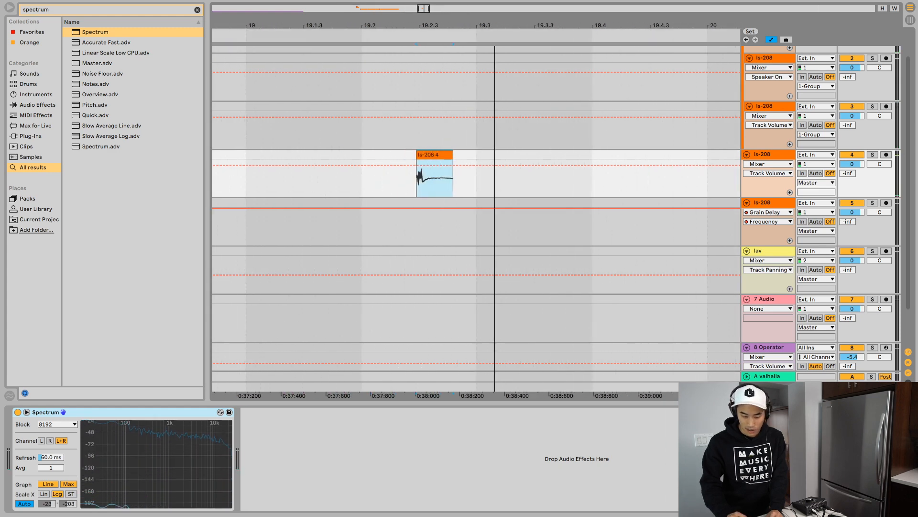
pyautogui.hotkey('ctrl', 'f')
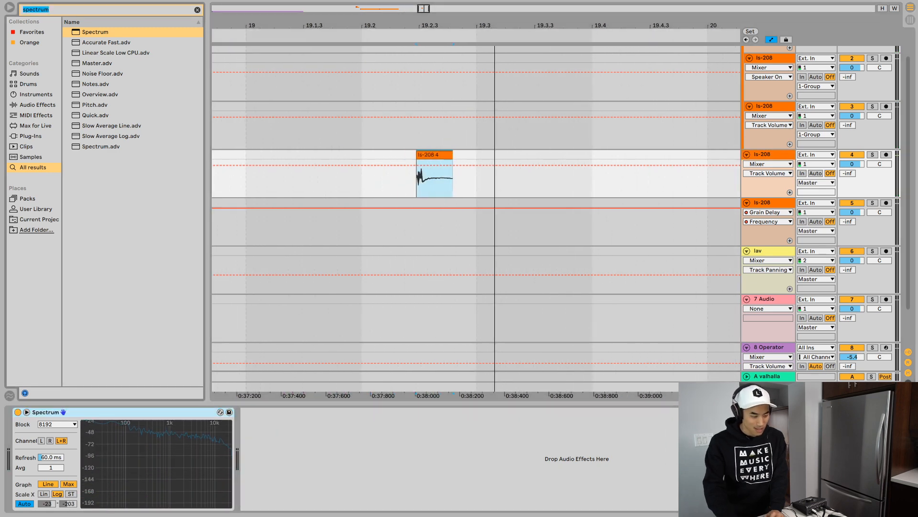
pyautogui.write('eq')
pyautogui.press('Down')
pyautogui.press('Down')
pyautogui.press('Return')
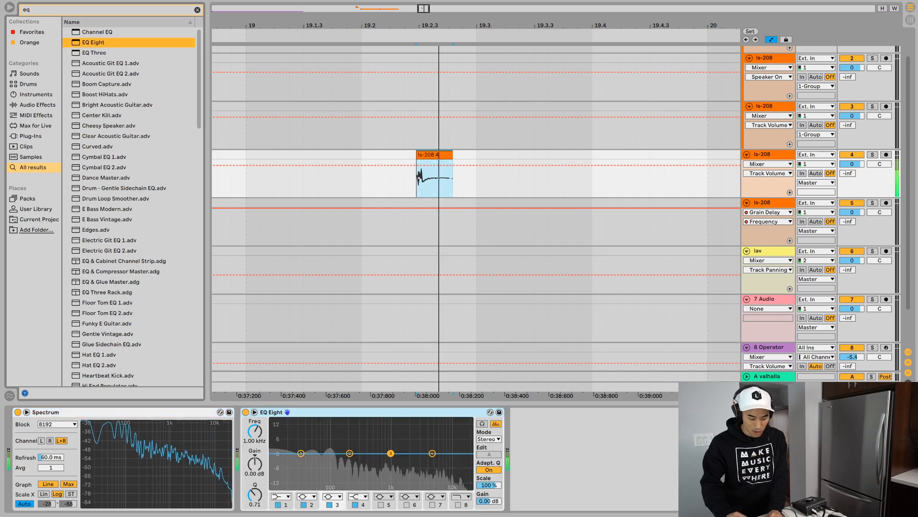
# - Set EQ Eight's filter 1 to a 48 dB high-pass around 100 Hz and band 2 to 1.12 dB at 938 Hz
pyautogui.click(282, 496)
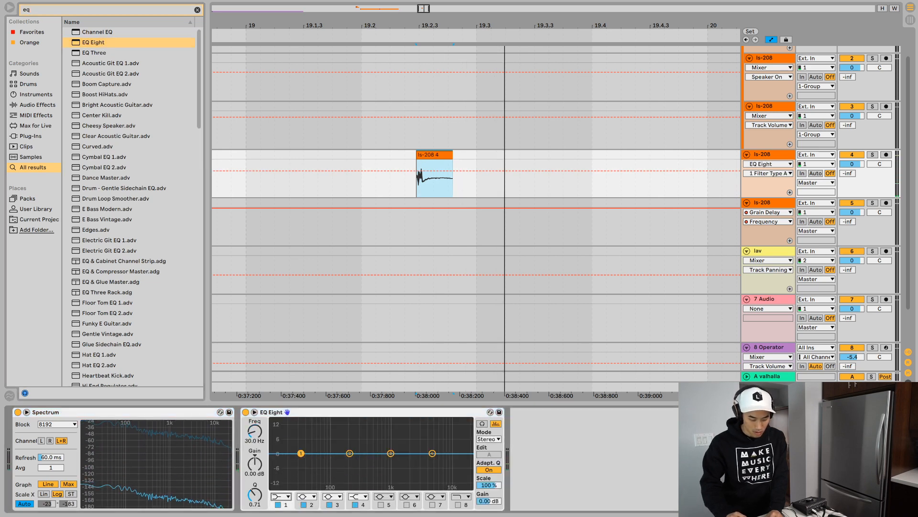
pyautogui.click(282, 476)
pyautogui.moveTo(301, 460); pyautogui.dragTo(390, 452)
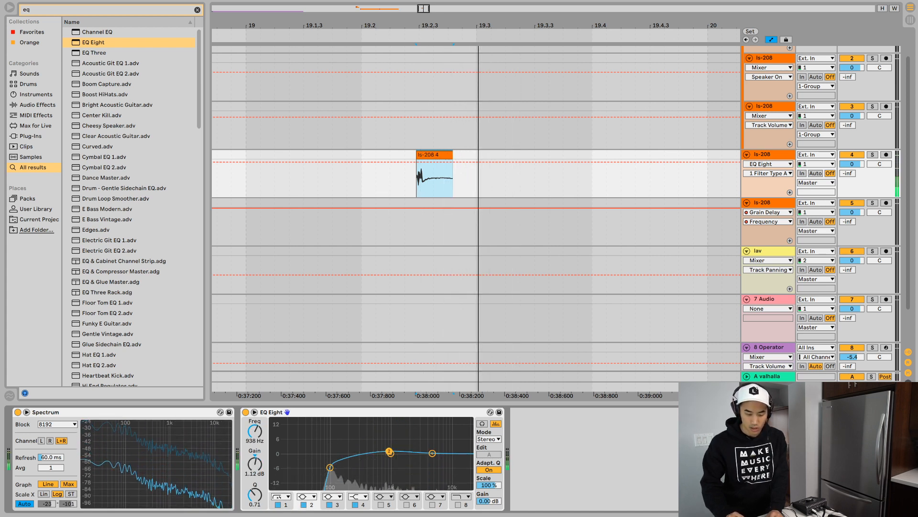
# - Duplicate track 4 three times and shift the ls-208 clips on tracks 4, 6 and 7 later by slightly different amounts
pyautogui.press('super+d')
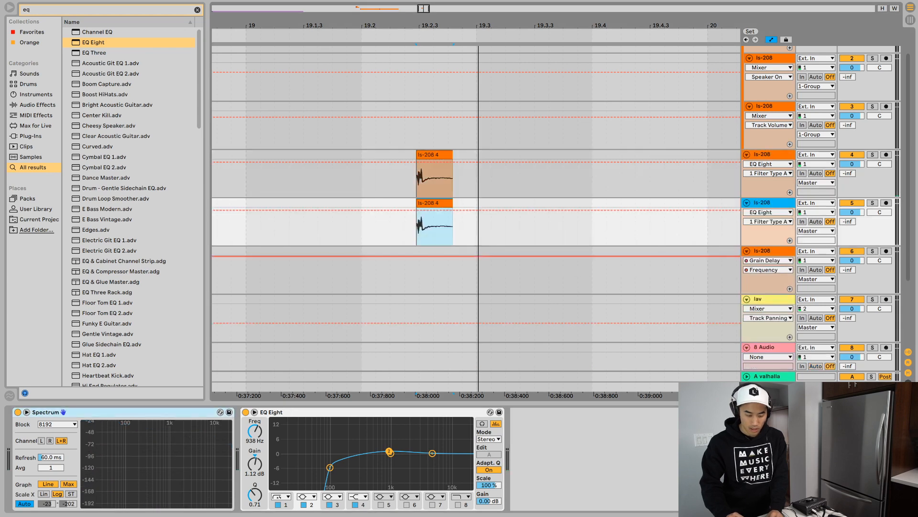
pyautogui.press('super+d')
pyautogui.press('super+d')
pyautogui.moveTo(431, 154); pyautogui.dragTo(435, 155)
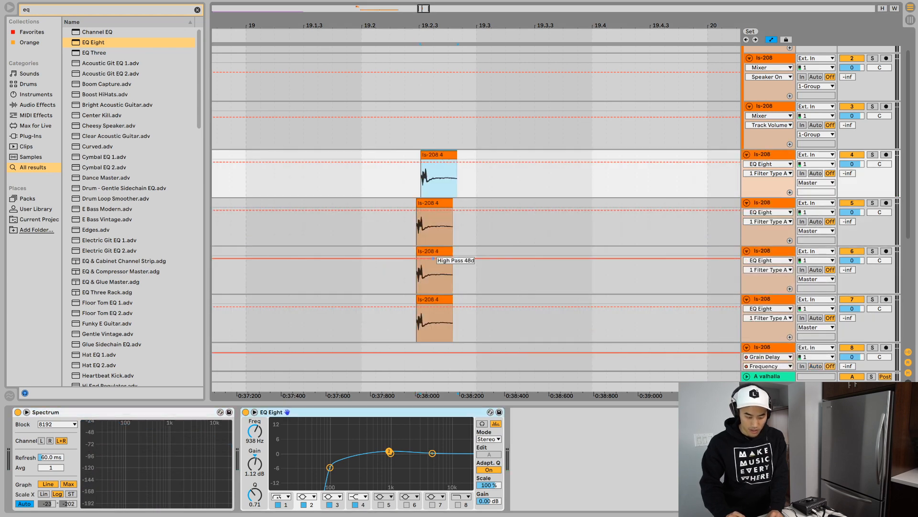
pyautogui.moveTo(433, 258); pyautogui.dragTo(436, 258)
pyautogui.moveTo(433, 316); pyautogui.dragTo(440, 316)
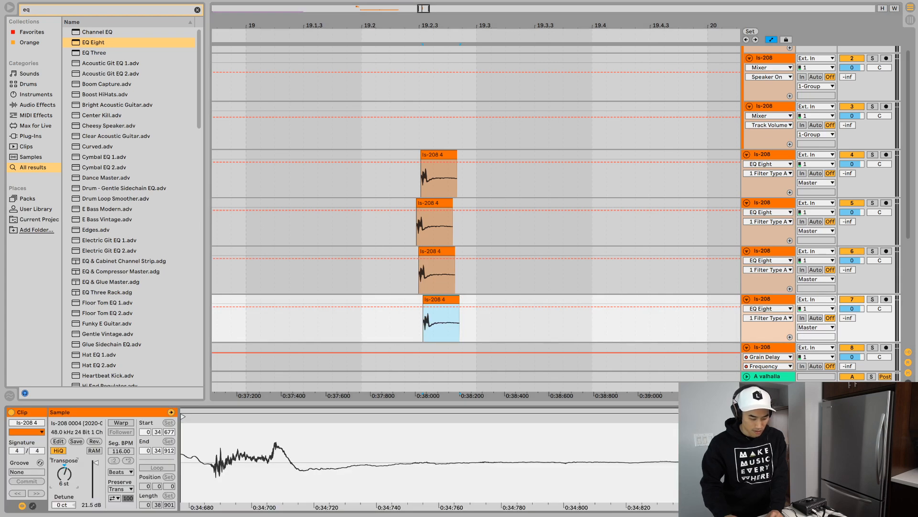
# - Transpose the layered ls-208 clips differently, with track 7 at 10 st, track 6 higher than the original, and track 4 at 16 st
pyautogui.moveTo(64, 473); pyautogui.dragTo(64, 465)
pyautogui.click(434, 251)
pyautogui.click(438, 155)
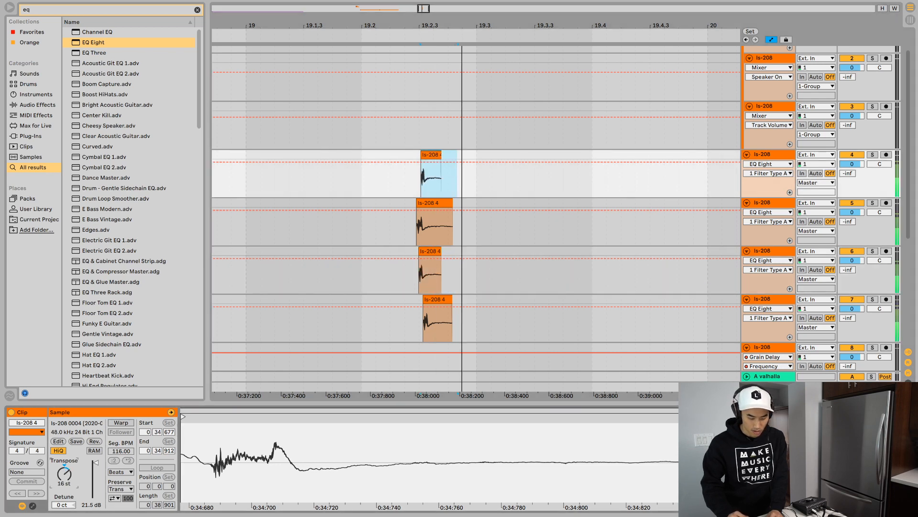
# - Hide the automation lanes, give the ls-208 clips on tracks 4 to 7 long fade-outs, and audition the layers
pyautogui.click(451, 306)
pyautogui.press('a')
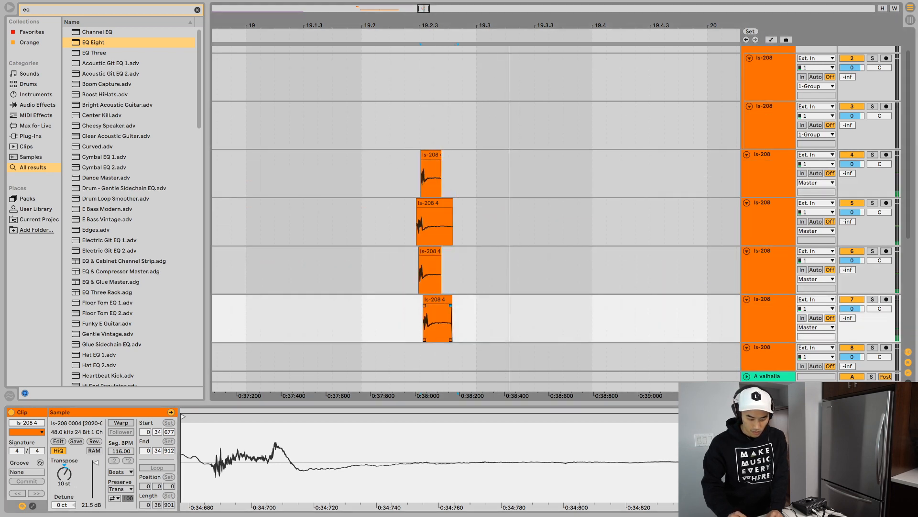
pyautogui.moveTo(450, 305); pyautogui.dragTo(436, 305)
pyautogui.moveTo(440, 257); pyautogui.dragTo(422, 257)
pyautogui.moveTo(451, 209); pyautogui.dragTo(419, 209)
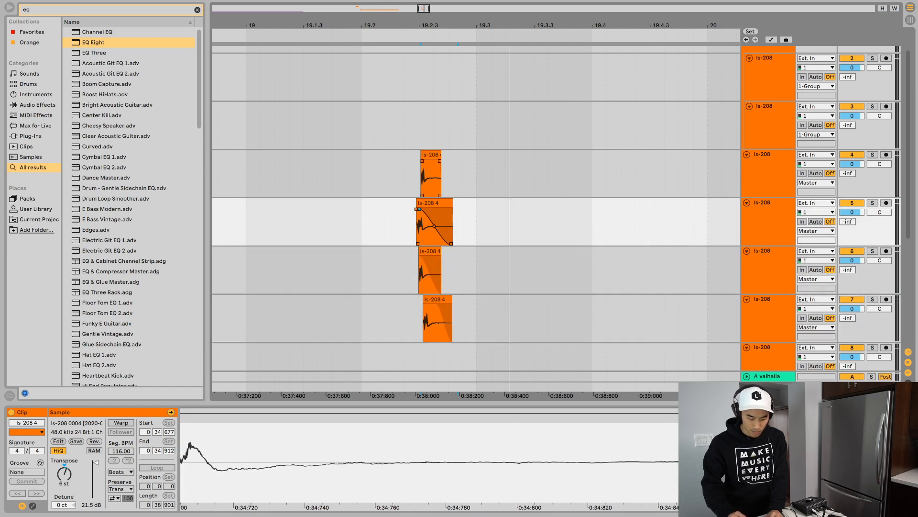
pyautogui.moveTo(439, 160); pyautogui.dragTo(423, 161)
pyautogui.press('space')
# - Try shortening the ls-208 clip on track 5 and extending the one on track 7, auditioning the layers
pyautogui.press('space')
pyautogui.moveTo(453, 203); pyautogui.dragTo(440, 203)
pyautogui.press('space')
pyautogui.press('space')
pyautogui.press('space')
pyautogui.press('space')
pyautogui.moveTo(452, 299); pyautogui.dragTo(479, 299)
pyautogui.press('space')
pyautogui.press('space')
pyautogui.press('space')
pyautogui.press('space')
# - Undo the length changes to the clips on tracks 5 and 7 and play the layers again
pyautogui.press('space')
pyautogui.press('space')
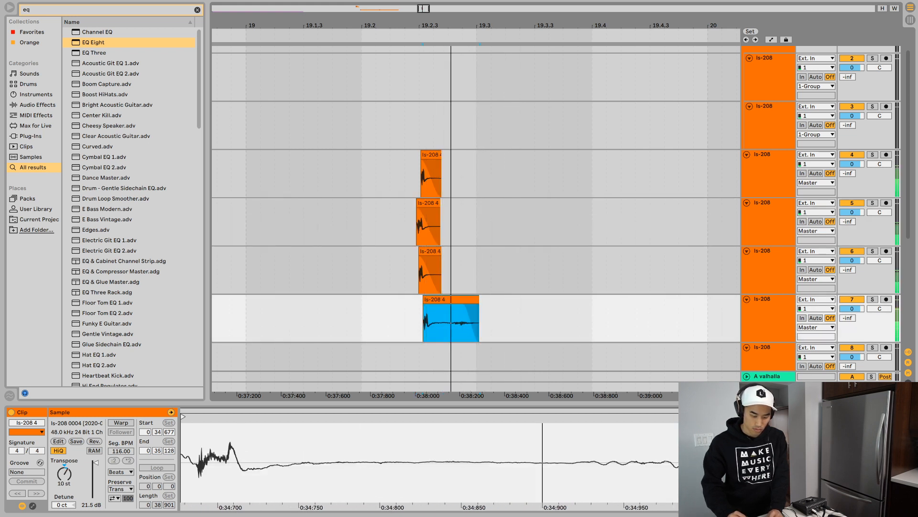
pyautogui.hotkey('ctrl', 'z')
pyautogui.hotkey('ctrl', 'z')
pyautogui.hotkey('ctrl', 'z')
pyautogui.press('space')
# - Audition the layered hit with the ls-208 clip on track 7 deactivated and reactivated
pyautogui.press('space')
pyautogui.press('space')
pyautogui.press('space')
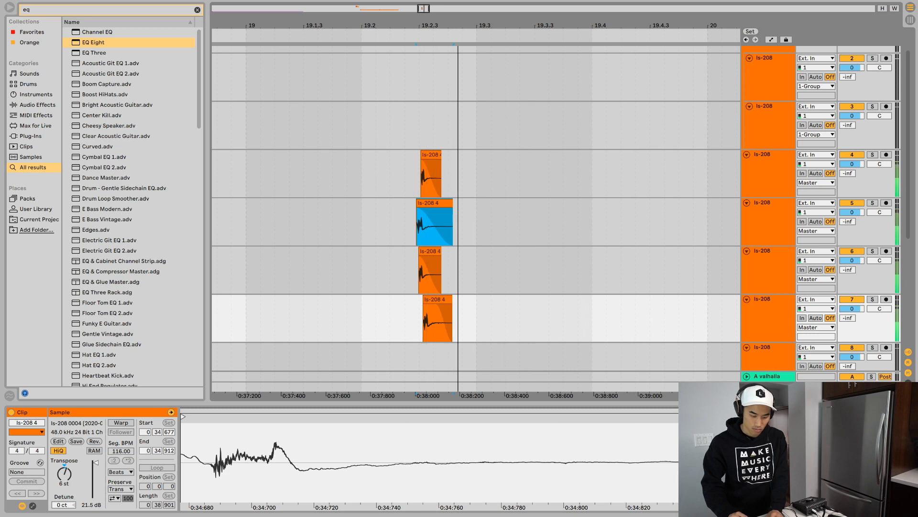
pyautogui.click(436, 299)
pyautogui.press('space')
pyautogui.press('0')
pyautogui.press('space')
pyautogui.press('space')
pyautogui.press('0')
# - Shift the clip on track 7 slightly later and the clip on track 4 slightly earlier, auditioning the layered hit
pyautogui.press('space')
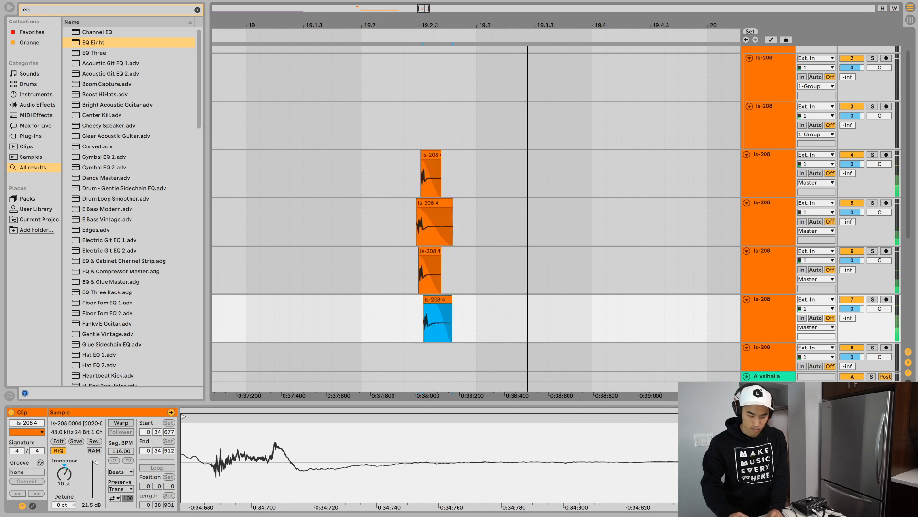
pyautogui.press('space')
pyautogui.press('space')
pyautogui.press('space')
pyautogui.press('space')
pyautogui.moveTo(436, 299); pyautogui.dragTo(439, 299)
pyautogui.press('space')
pyautogui.press('space')
pyautogui.moveTo(433, 154)
pyautogui.mouseDown()
pyautogui.moveTo(450, 155)
pyautogui.moveTo(431, 155)
pyautogui.mouseUp()
pyautogui.press('space')
pyautogui.press('space')
pyautogui.click(422, 168)
pyautogui.press('space')
pyautogui.press('space')
pyautogui.click(449, 154)
pyautogui.press('space')
pyautogui.press('space')
pyautogui.press('space')
# - Fine-tune the layer timing by moving the track 7 clip to start just after the others and the track 5 clip slightly earlier
pyautogui.press('space')
pyautogui.press('space')
pyautogui.click(439, 299)
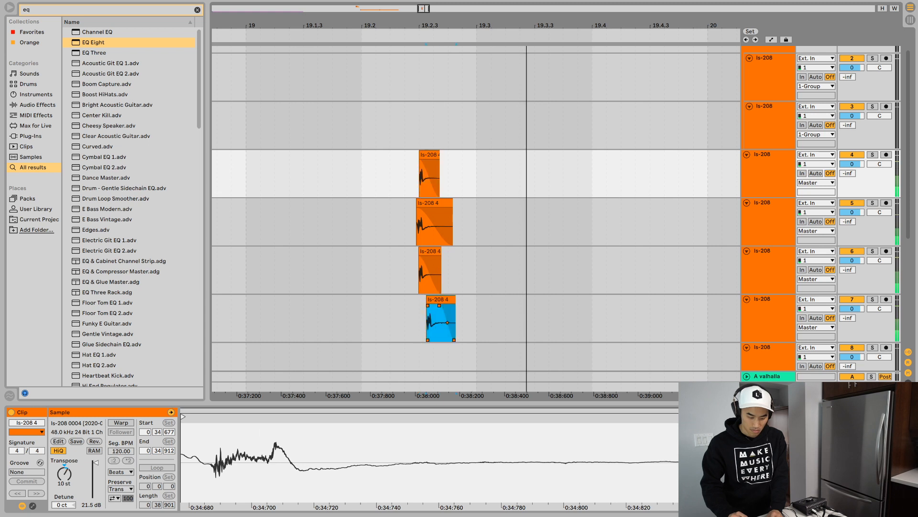
pyautogui.press('space')
pyautogui.moveTo(440, 299); pyautogui.dragTo(432, 299)
pyautogui.press('space')
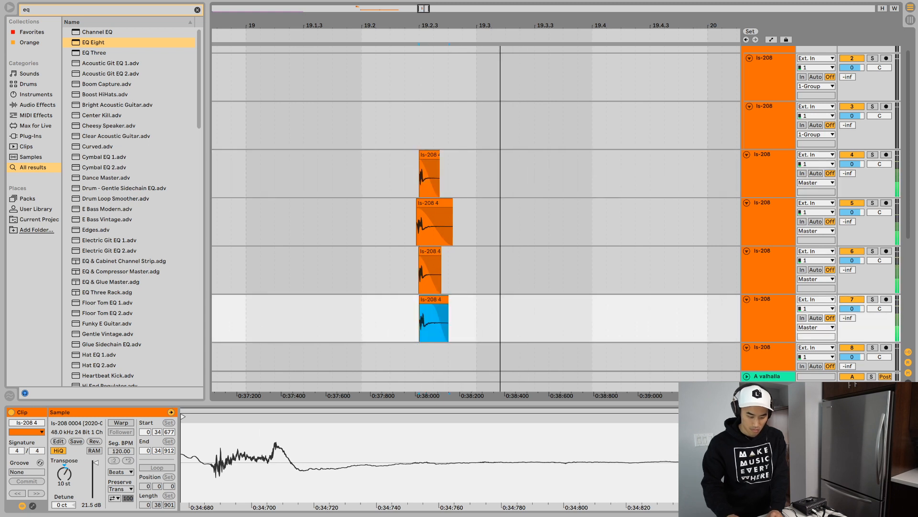
pyautogui.press('Right')
pyautogui.press('Right')
pyautogui.press('Right')
pyautogui.press('Right')
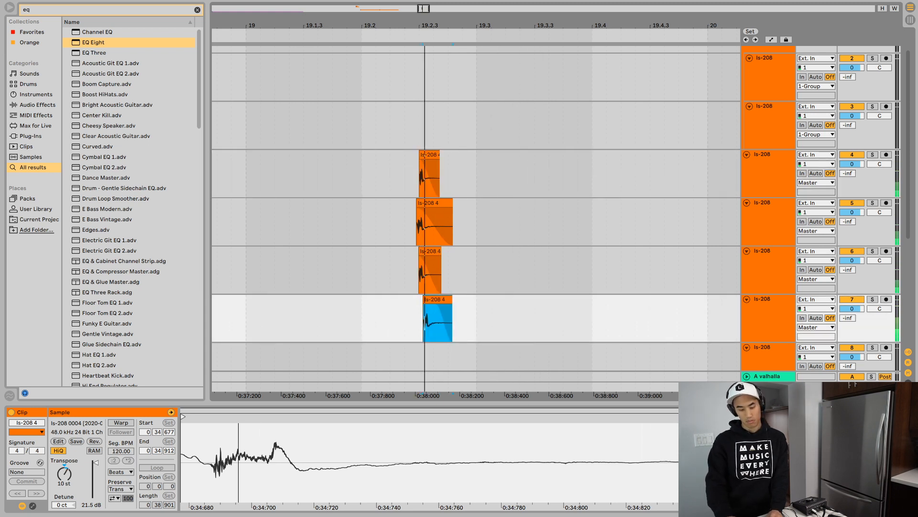
pyautogui.press('Right')
pyautogui.press('space')
pyautogui.press('space')
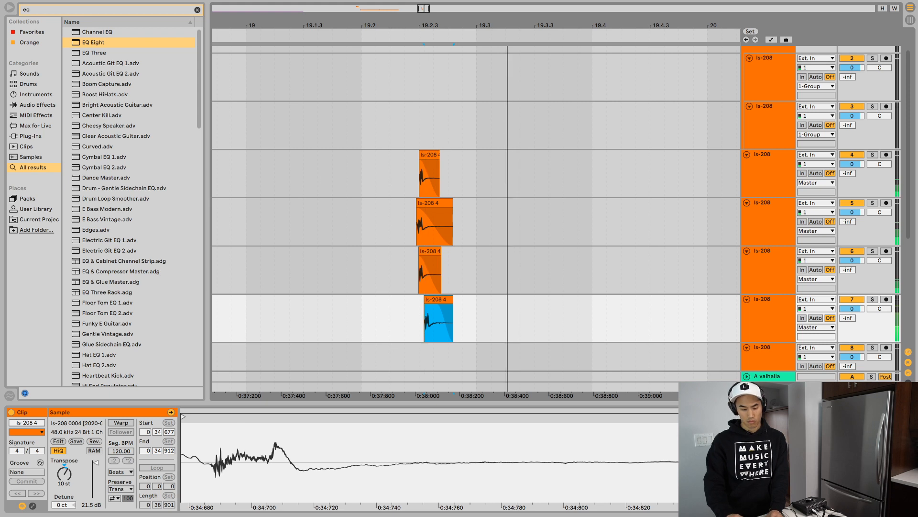
pyautogui.click(429, 203)
pyautogui.press('Right')
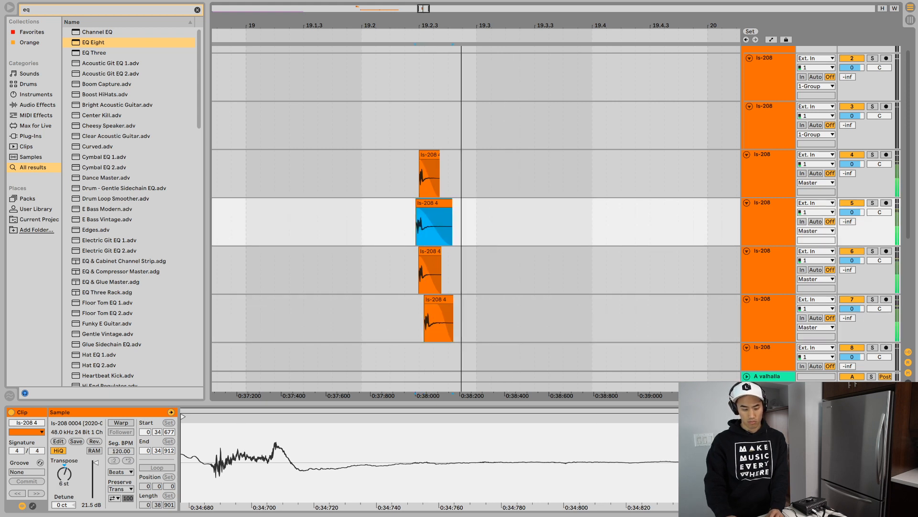
# - Group the four layered ls-208 tracks, 4 to 7
pyautogui.press('Up')
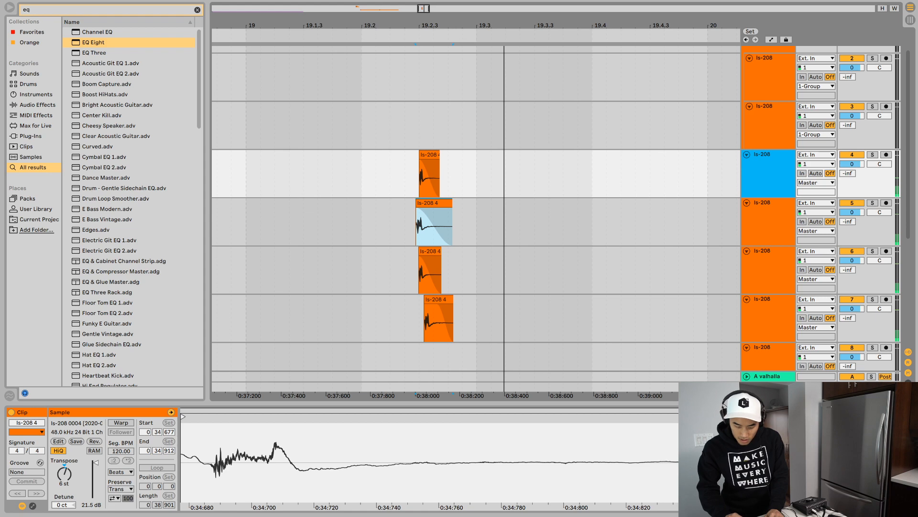
pyautogui.hotkey('shift', 'Down')
pyautogui.hotkey('shift', 'Down')
pyautogui.hotkey('shift', 'Down')
pyautogui.hotkey('ctrl', 'g')
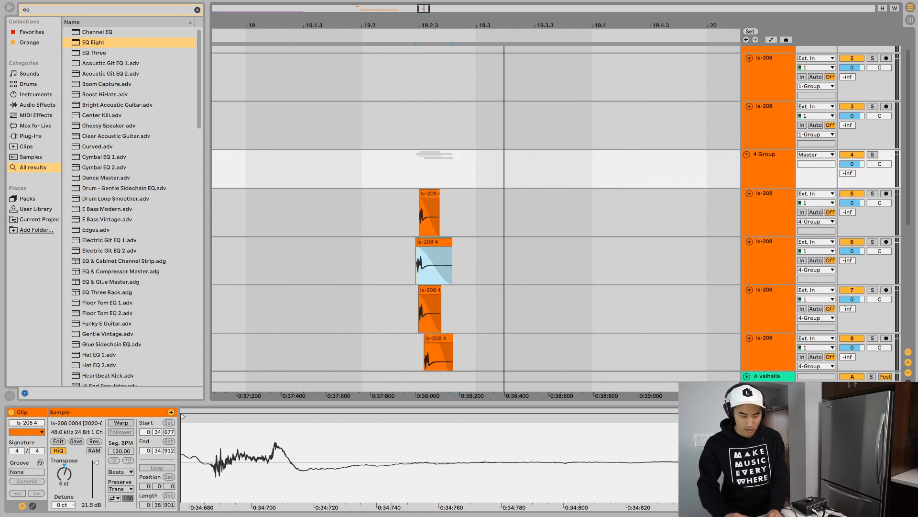
# - Add a Compressor to the new track group
pyautogui.hotkey('ctrl', 'f')
pyautogui.write('c')
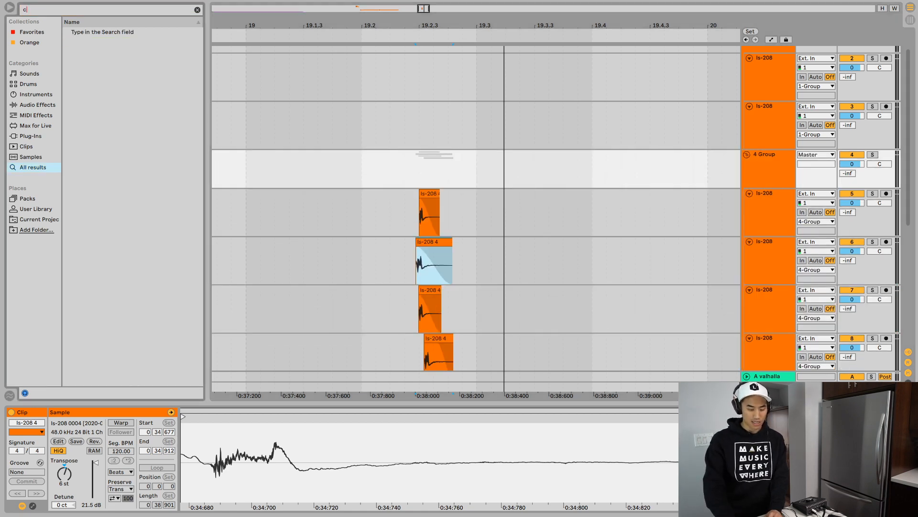
pyautogui.write('omp')
pyautogui.press('Down')
pyautogui.press('Return')
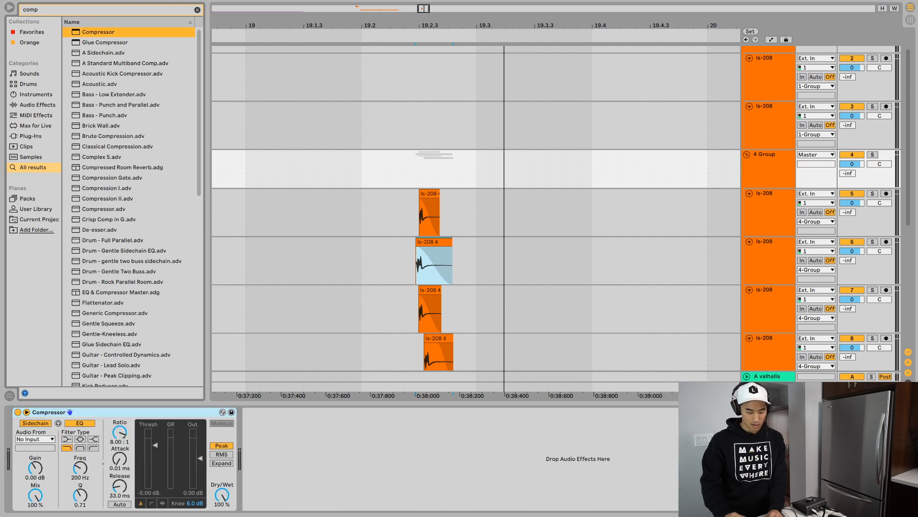
# - Lower the group Compressor's threshold to about -20 dB and turn off its sidechain while auditioning the layered hit
pyautogui.press('space')
pyautogui.press('space')
pyautogui.moveTo(155, 445); pyautogui.dragTo(155, 470)
pyautogui.press('space')
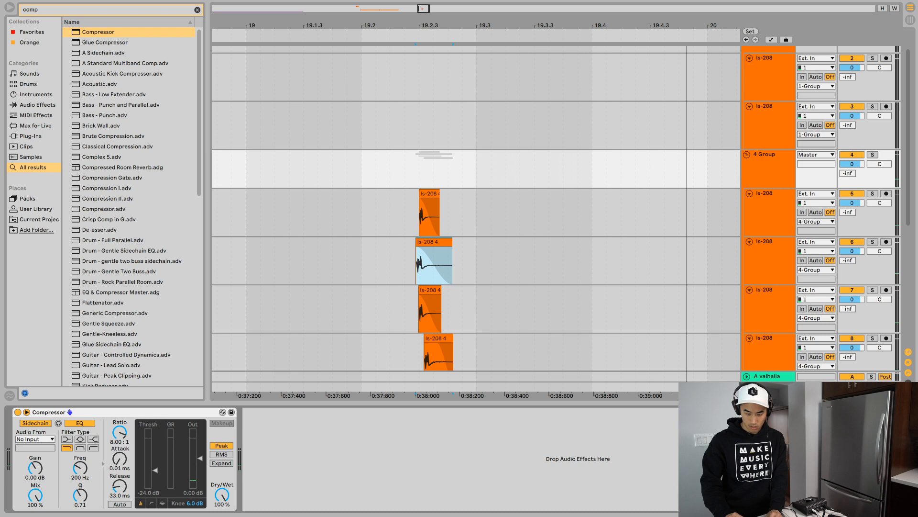
pyautogui.press('space')
pyautogui.press('space')
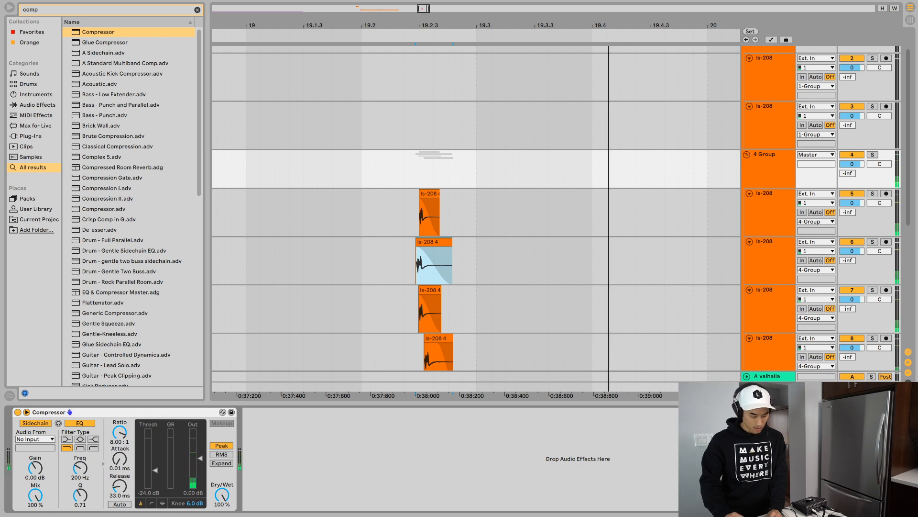
pyautogui.press('space')
pyautogui.press('space')
pyautogui.press('space')
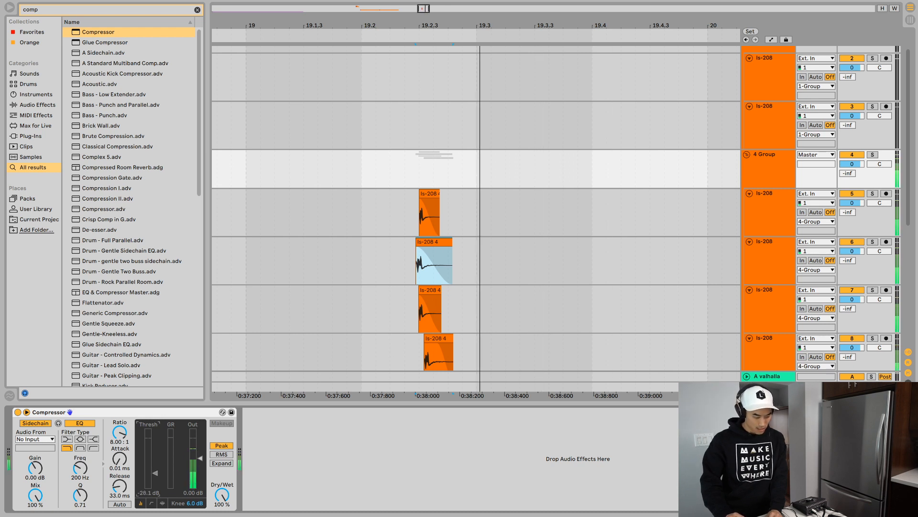
pyautogui.press('space')
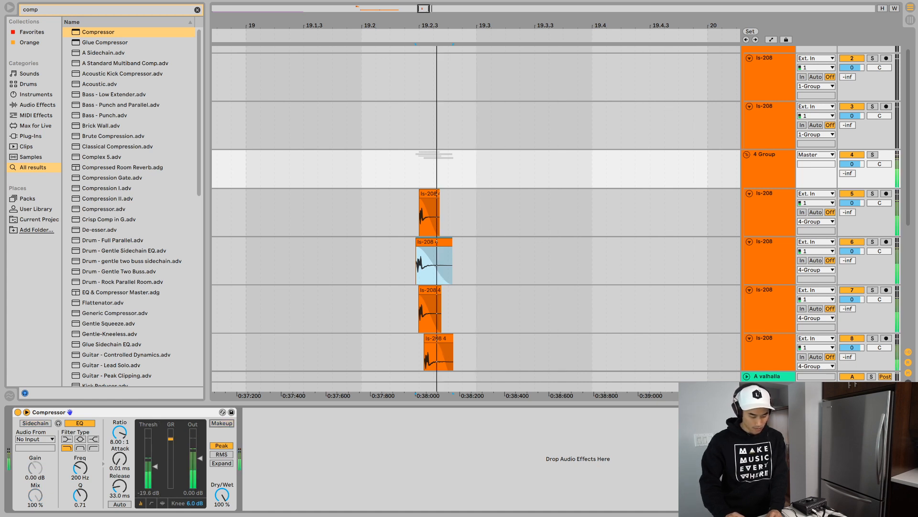
# - Set the Compressor's threshold to about -27 dB and its release to 17.5 ms, auditioning the hit
pyautogui.moveTo(155, 465); pyautogui.dragTo(120, 493)
pyautogui.press('space')
pyautogui.press('space')
pyautogui.press('space')
# - Set the Compressor's attack to 0.56 ms and audition the hit repeatedly
pyautogui.press('space')
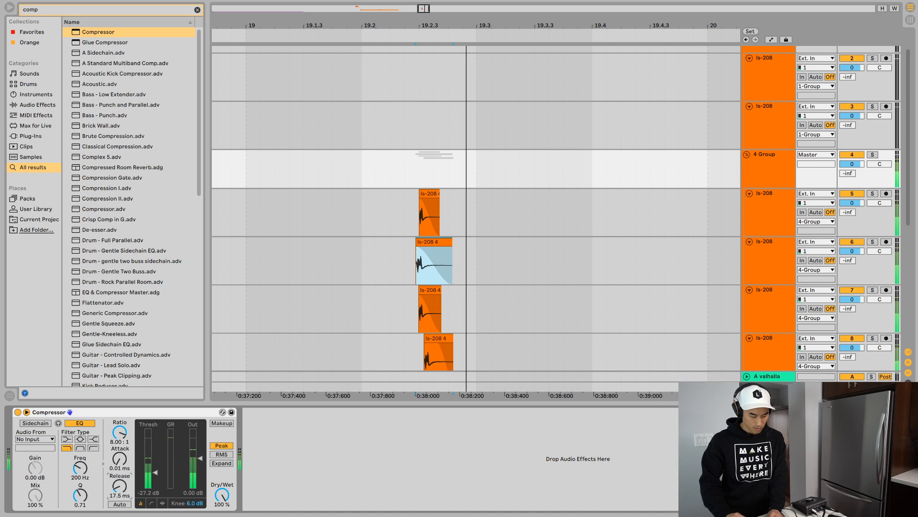
pyautogui.press('space')
pyautogui.press('space')
pyautogui.moveTo(119, 459); pyautogui.dragTo(120, 438)
pyautogui.press('space')
pyautogui.press('space')
pyautogui.press('space')
pyautogui.press('space')
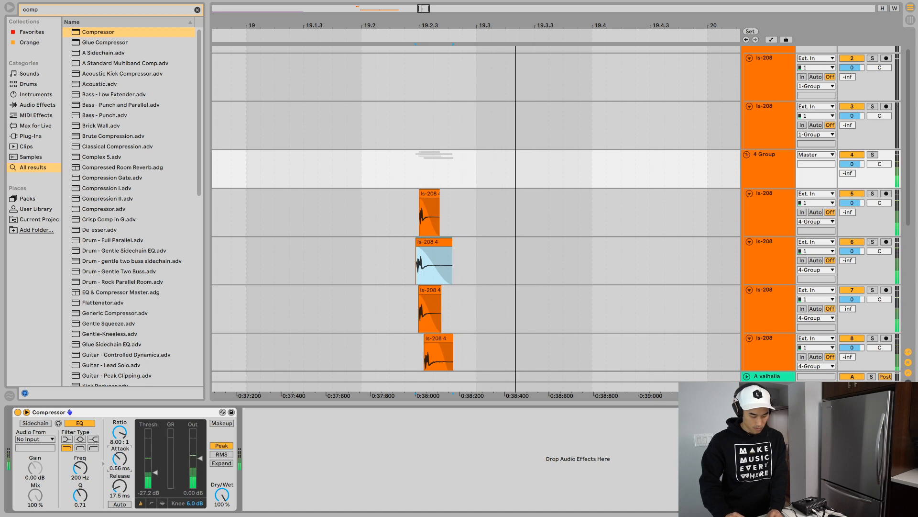
# - Lower the Compressor's threshold to about -58 dB and set its ratio to 4:1, listening to the hit
pyautogui.press('space')
pyautogui.press('space')
pyautogui.press('space')
pyautogui.press('space')
pyautogui.moveTo(155, 472)
pyautogui.mouseDown()
pyautogui.moveTo(155, 464)
pyautogui.moveTo(155, 486)
pyautogui.mouseUp()
pyautogui.press('space')
pyautogui.press('space')
pyautogui.press('space')
pyautogui.press('space')
pyautogui.moveTo(119, 433); pyautogui.dragTo(120, 445)
# - Raise the Compressor's threshold to -29 dB and audition the compressed hit
pyautogui.press('space')
pyautogui.press('space')
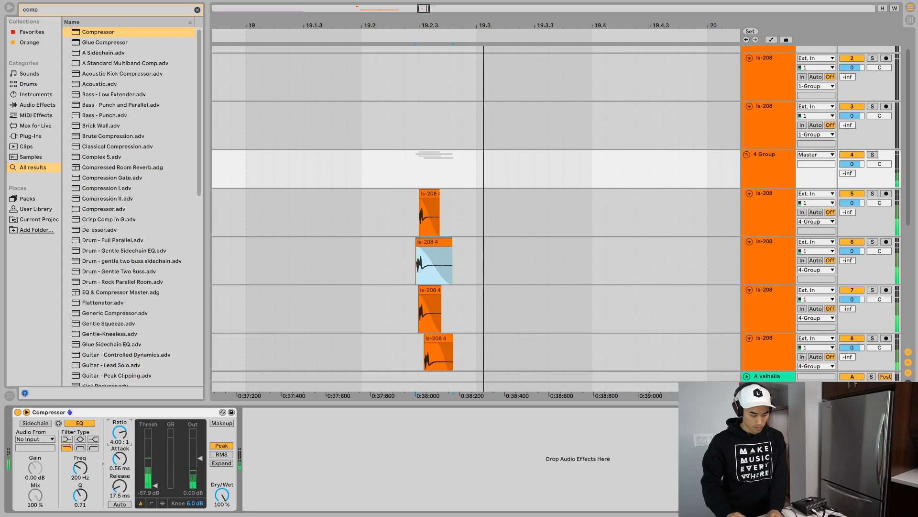
pyautogui.press('space')
pyautogui.press('space')
pyautogui.press('space')
pyautogui.press('space')
pyautogui.moveTo(155, 486); pyautogui.dragTo(155, 473)
pyautogui.press('space')
pyautogui.press('space')
pyautogui.press('space')
pyautogui.press('space')
pyautogui.press('space')
pyautogui.press('space')
pyautogui.press('space')
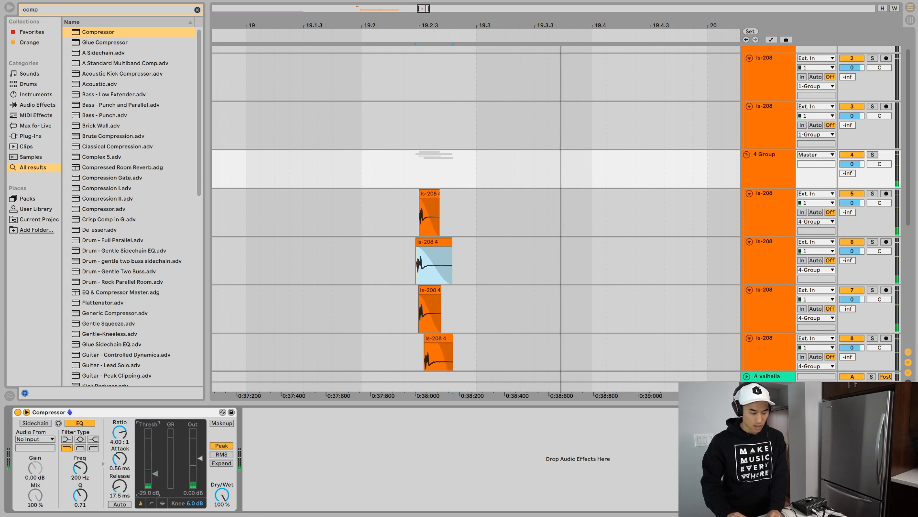
# - Add an EQ Eight ahead of the group's Compressor and apply a gentle low cut at about 84 Hz with a Q of 0.17
pyautogui.hotkey('ctrl', 'f')
pyautogui.write('eq')
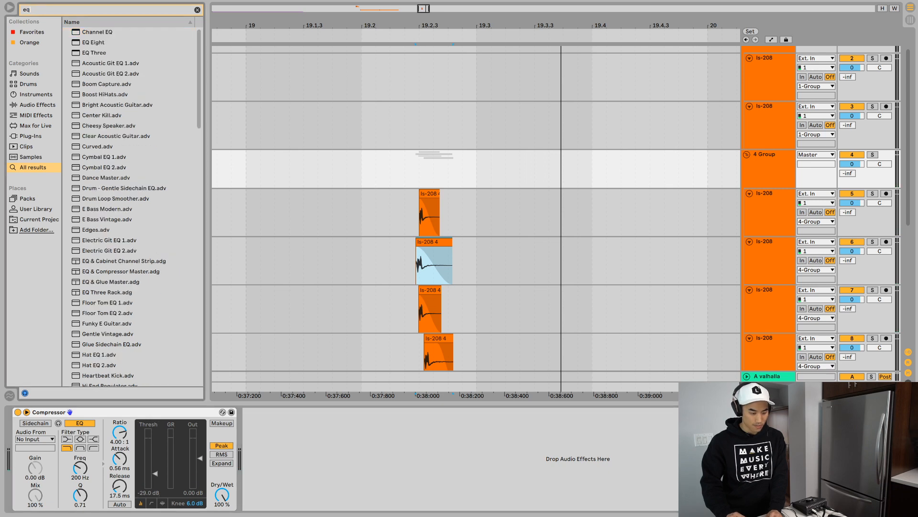
pyautogui.press('Down')
pyautogui.press('Down')
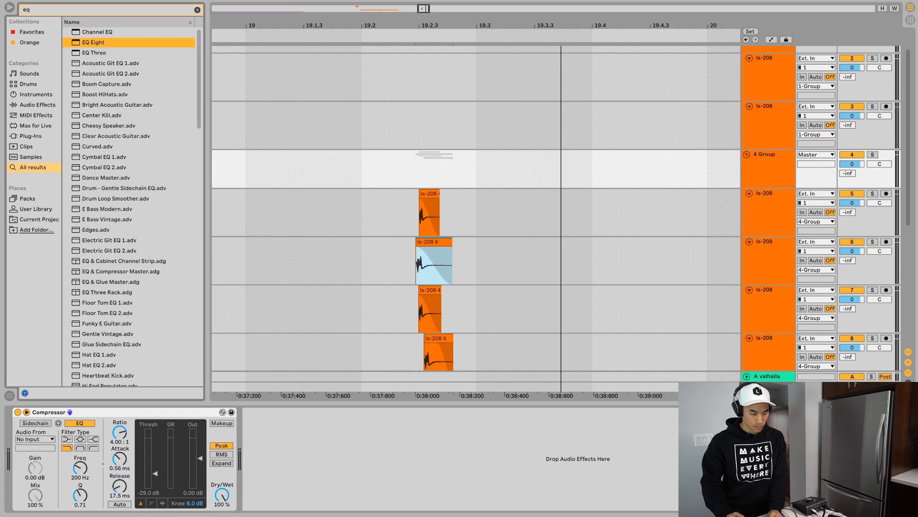
pyautogui.press('Return')
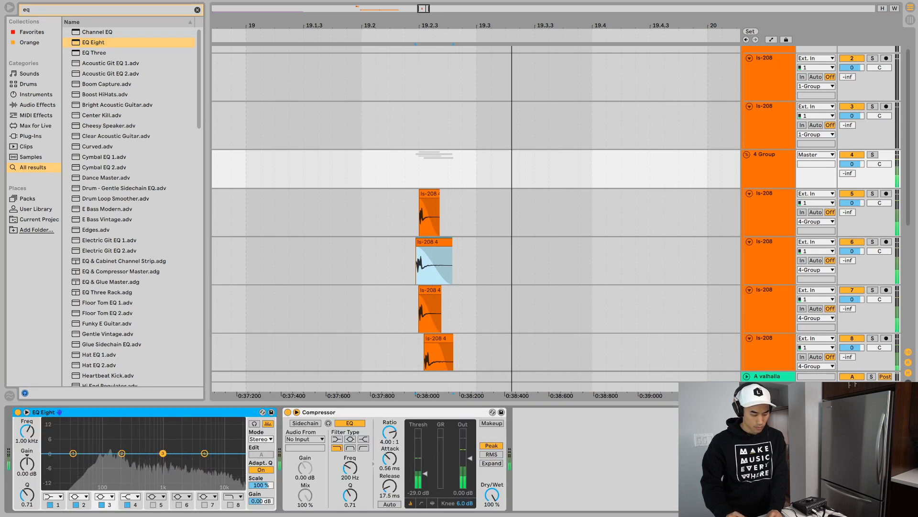
pyautogui.moveTo(73, 461); pyautogui.dragTo(100, 479)
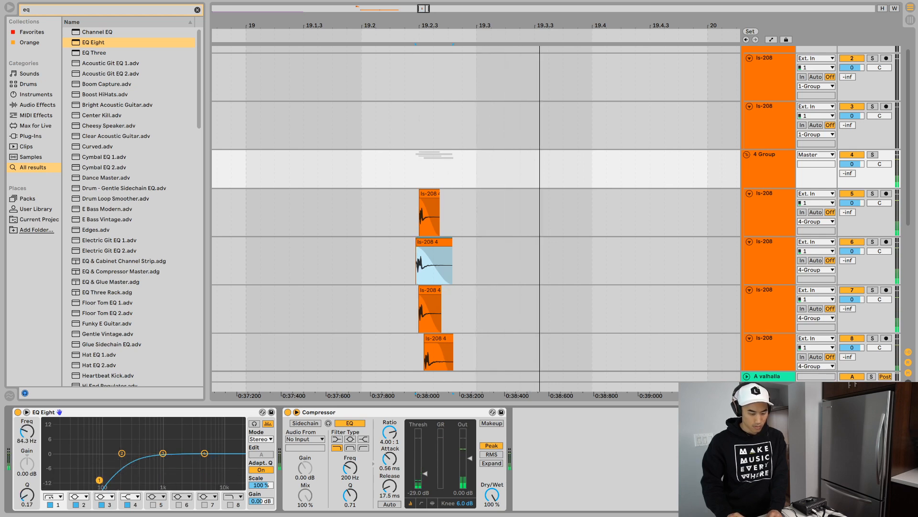
# - Add the stock Reverb after the Compressor on the group and audition the hit
pyautogui.press('super+f')
pyautogui.write('reverb')
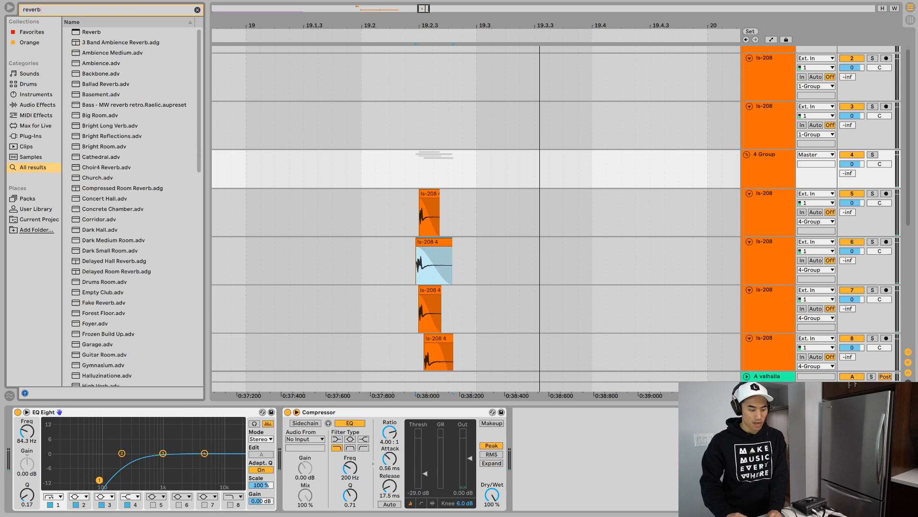
pyautogui.press('Return')
pyautogui.press('space')
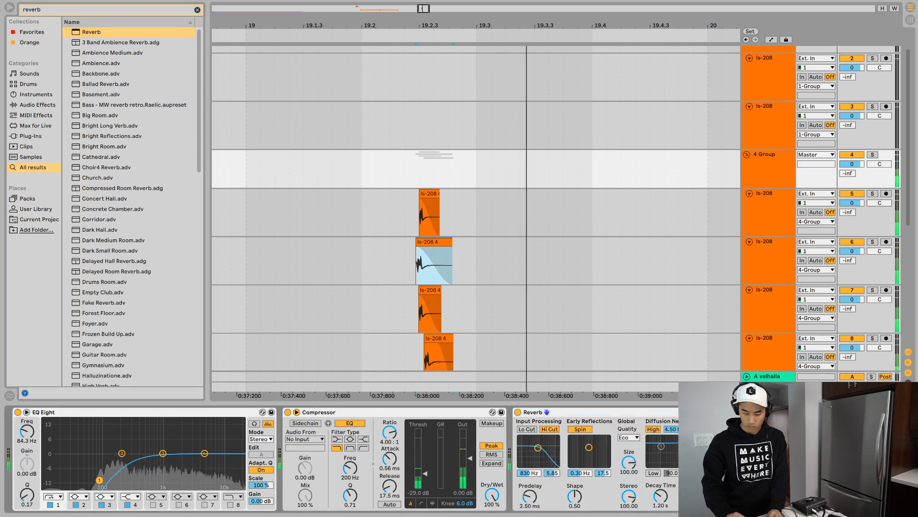
pyautogui.press('space')
pyautogui.press('space')
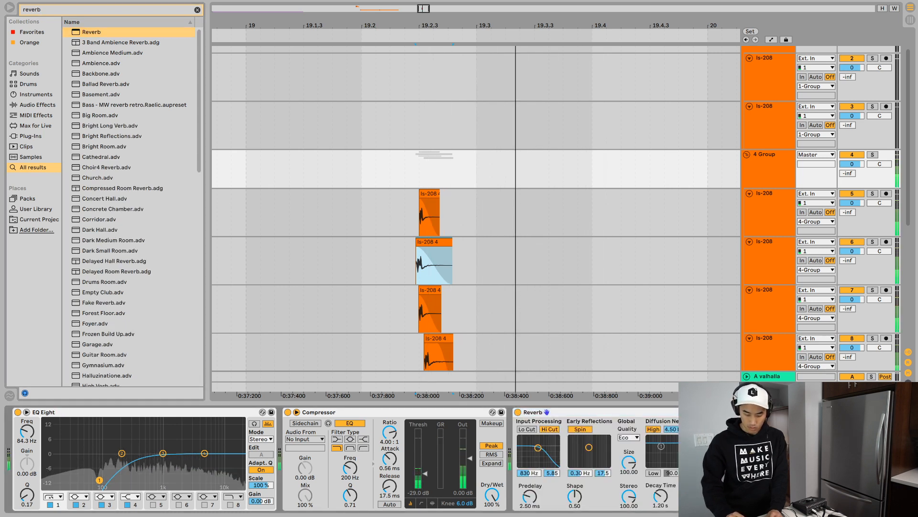
# - Set the Reverb's quality to High, its input filter to 6.17 kHz with width 1.39, and its early reflections spin to 0.12 Hz and 4.91
pyautogui.click(629, 437)
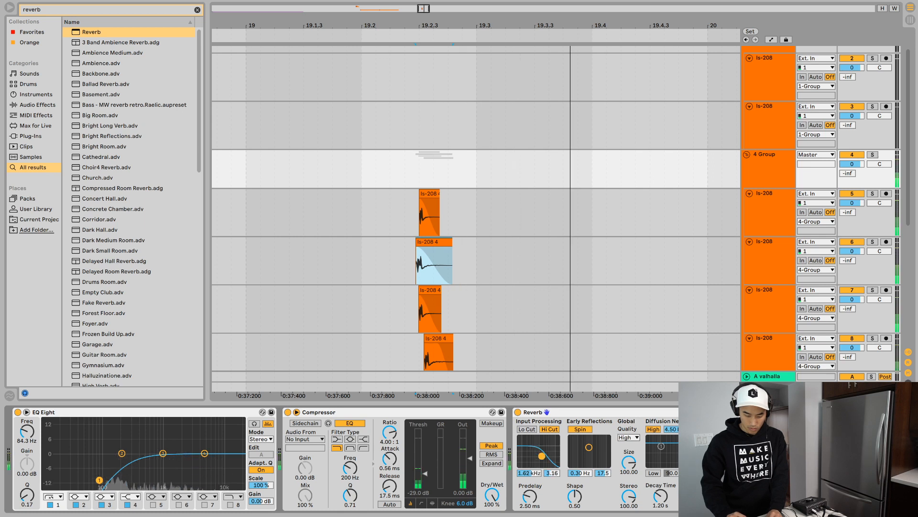
pyautogui.moveTo(538, 448); pyautogui.dragTo(577, 456)
pyautogui.press('space')
pyautogui.press('space')
pyautogui.press('space')
pyautogui.press('space')
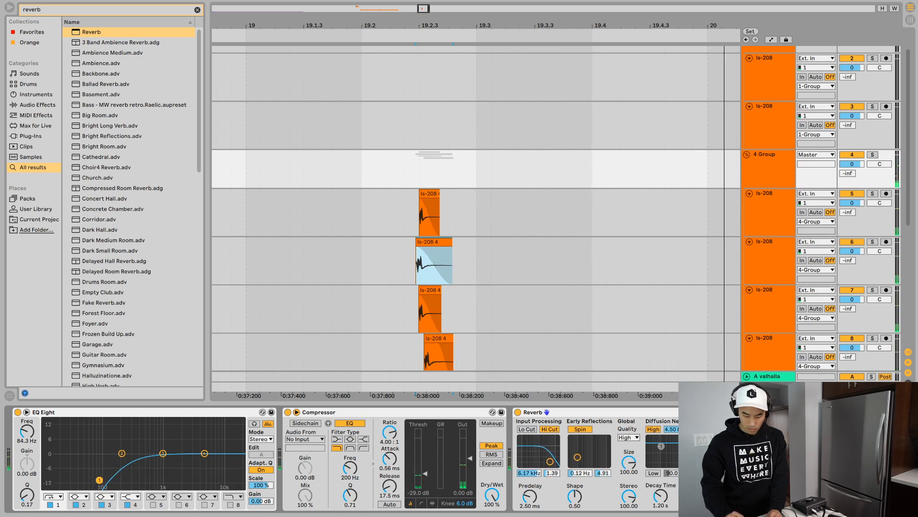
# - Set the high filter of the Reverb's diffusion network to about 1.80 kHz while auditioning the hit
pyautogui.press('space')
pyautogui.press('space')
pyautogui.press('space')
pyautogui.press('space')
pyautogui.press('space')
pyautogui.moveTo(687, 451); pyautogui.dragTo(685, 456)
pyautogui.press('space')
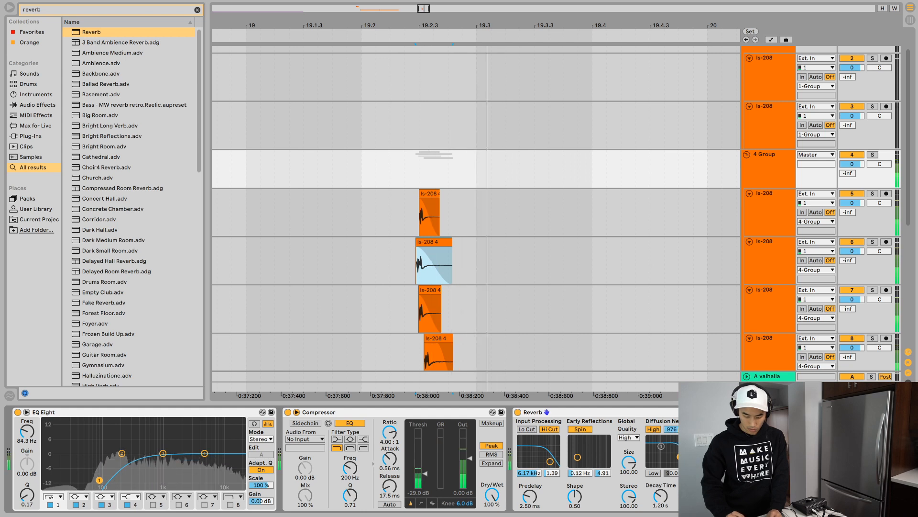
pyautogui.press('space')
pyautogui.press('space')
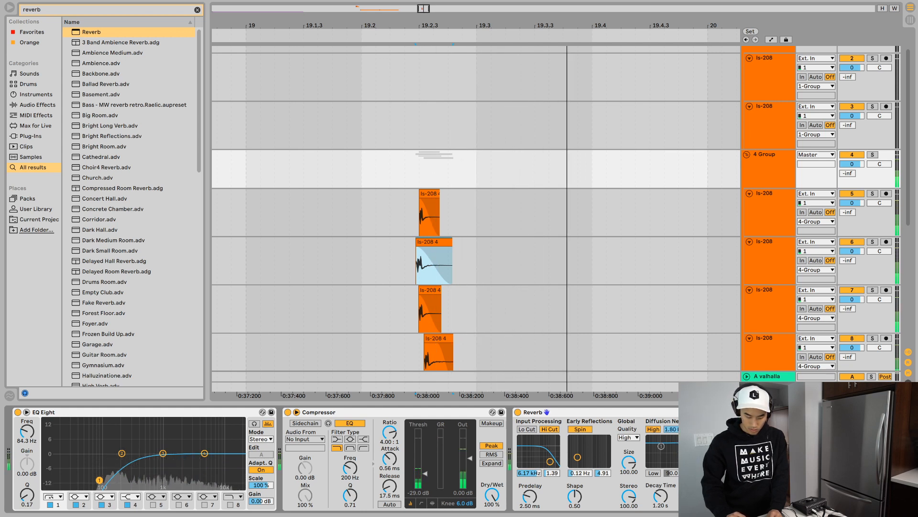
# - Set the Reverb's predelay to 24.6 ms and listen to the hit
pyautogui.moveTo(530, 497); pyautogui.dragTo(530, 477)
pyautogui.press('space')
pyautogui.press('space')
# - Shorten the Reverb's decay time to 620 ms and audition the tail repeatedly
pyautogui.press('space')
pyautogui.press('space')
pyautogui.moveTo(660, 496)
pyautogui.mouseDown()
pyautogui.moveTo(660, 507)
pyautogui.moveTo(661, 489)
pyautogui.moveTo(660, 499)
pyautogui.mouseUp()
pyautogui.press('space')
pyautogui.press('space')
pyautogui.press('space')
pyautogui.press('space')
pyautogui.press('space')
pyautogui.press('space')
# - Adjust the Reverb's input filter to 4.32 kHz with a width of 0.68, auditioning the hit
pyautogui.press('space')
pyautogui.press('space')
pyautogui.click(550, 461)
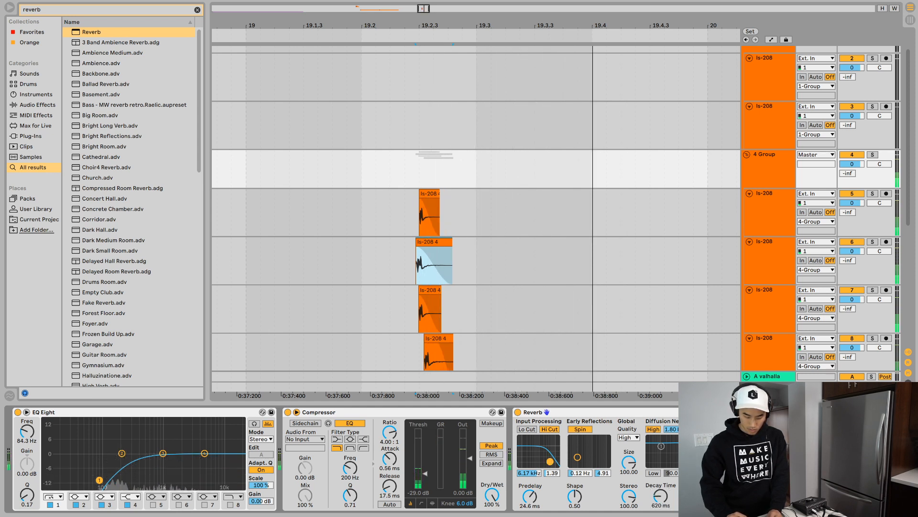
pyautogui.moveTo(550, 461); pyautogui.dragTo(548, 464)
pyautogui.press('space')
pyautogui.press('space')
pyautogui.press('space')
pyautogui.press('space')
pyautogui.press('space')
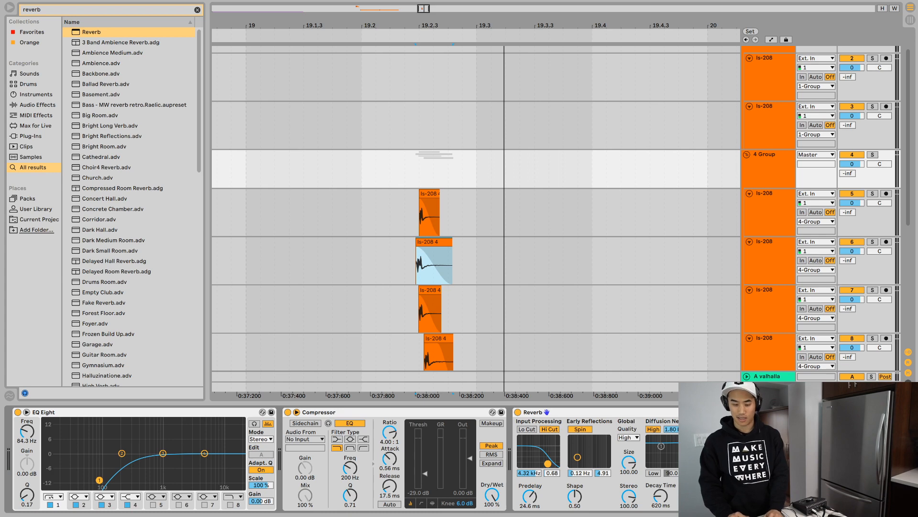
# - Pan the layers on tracks 5 to 8 to 17L, 37R, 7L and 21L and audition the hit
pyautogui.press('Down')
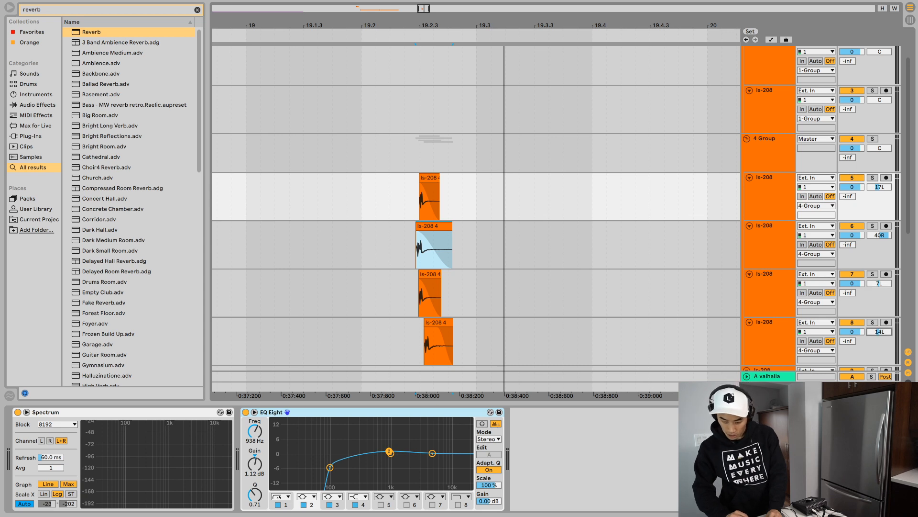
pyautogui.press('space')
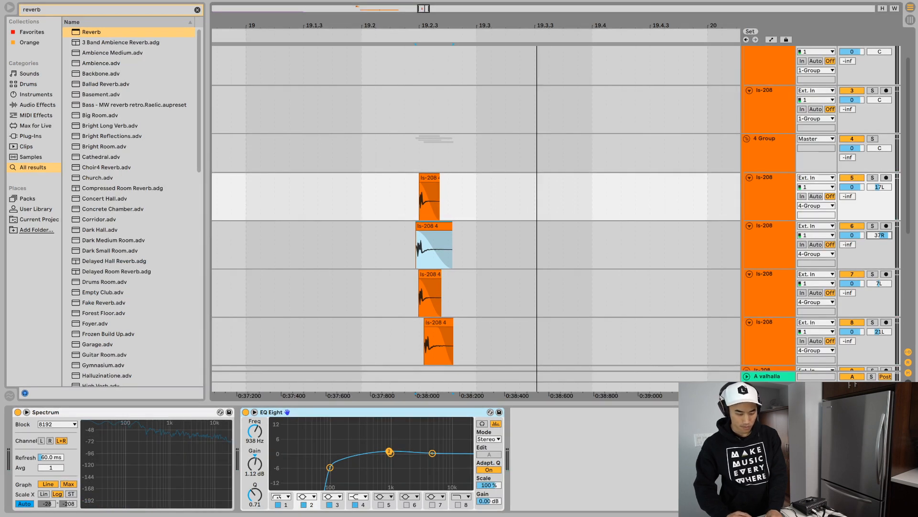
pyautogui.press('space')
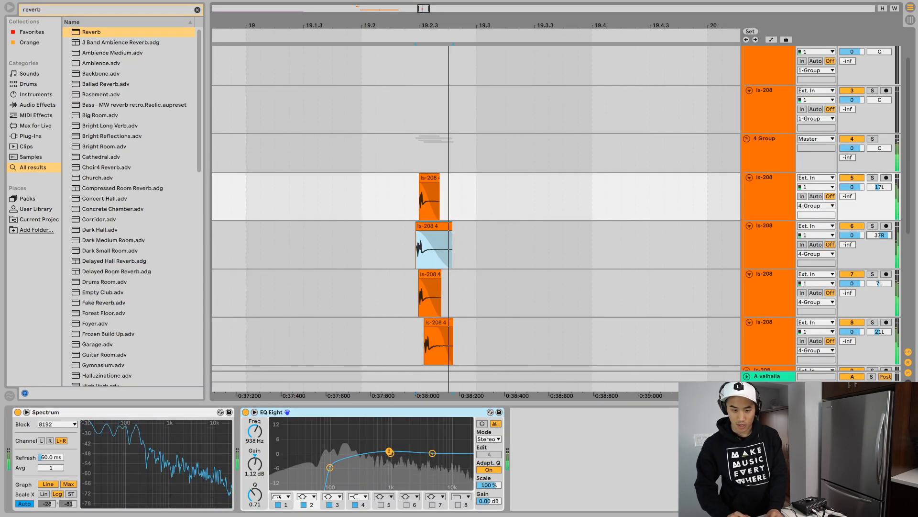
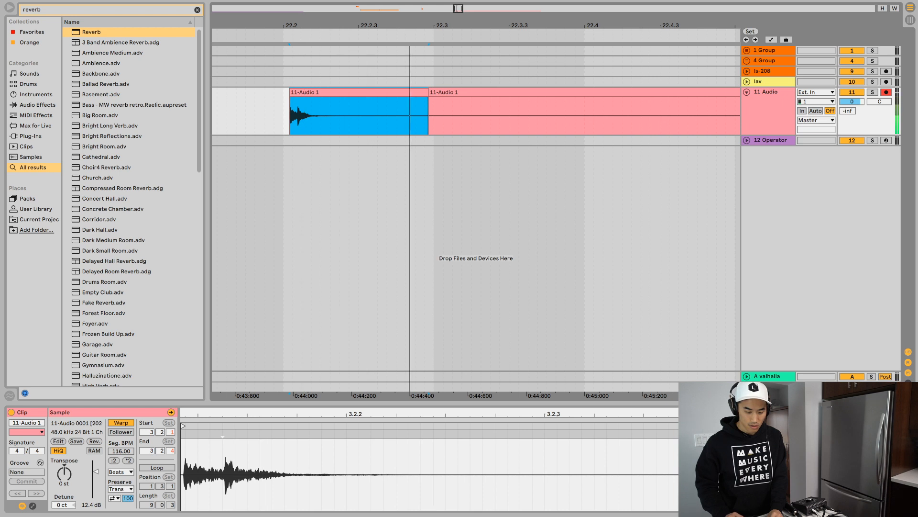
pyautogui.press('space')
# - Split the 11 Audio recording just before the hit at 24.3 and delete the quiet stretch following the first hit
pyautogui.moveTo(438, 25); pyautogui.dragTo(283, 6)
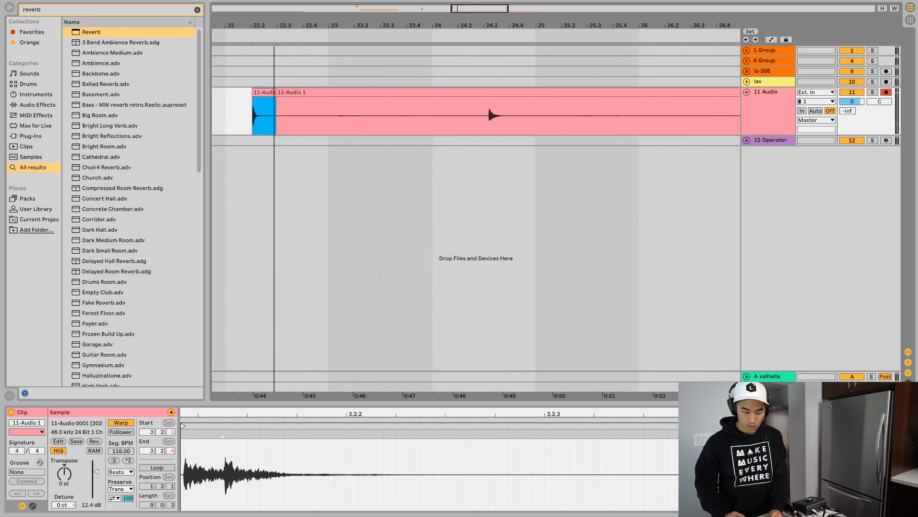
pyautogui.click(484, 115)
pyautogui.press('space')
pyautogui.press('space')
pyautogui.press('super+e')
pyautogui.press('Delete')
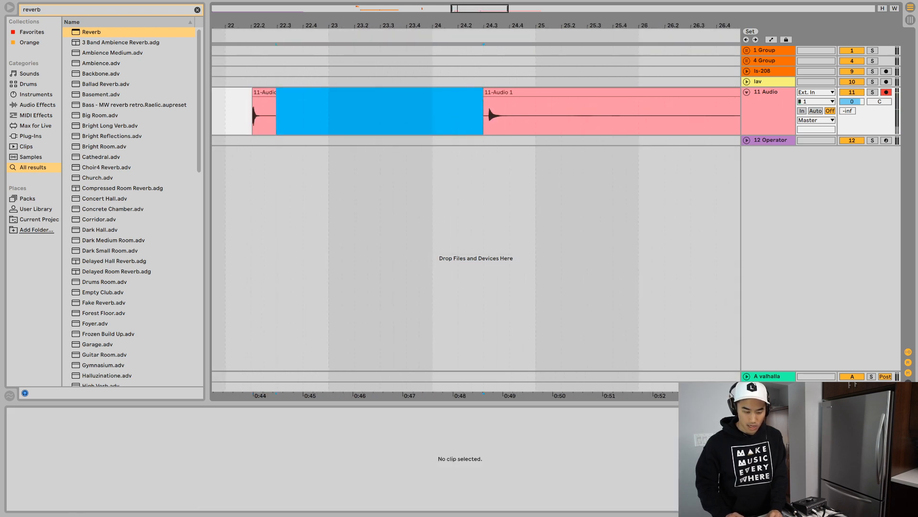
# - Split the 24.3 hit's clip exactly at its transient and delete the lead-in before it
pyautogui.moveTo(495, 25); pyautogui.dragTo(459, 119)
pyautogui.click(318, 116)
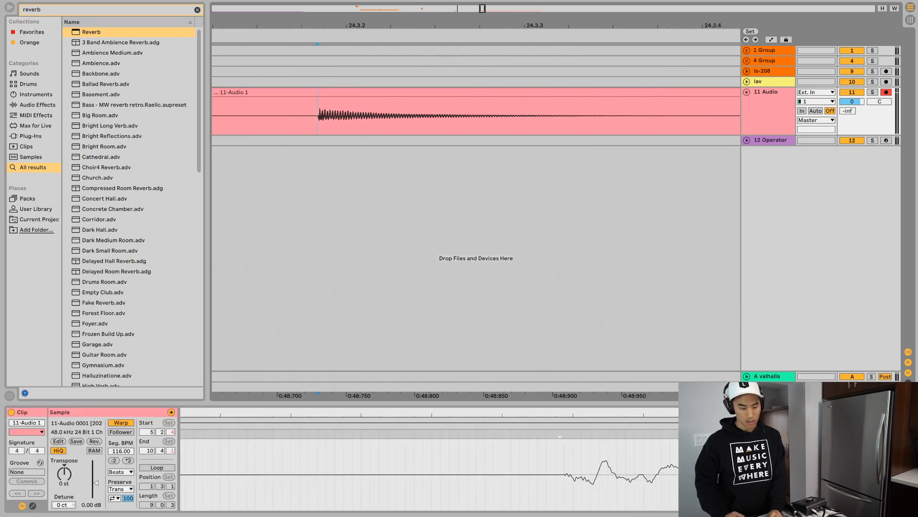
pyautogui.press('super+e')
pyautogui.click(296, 92)
pyautogui.press('Delete')
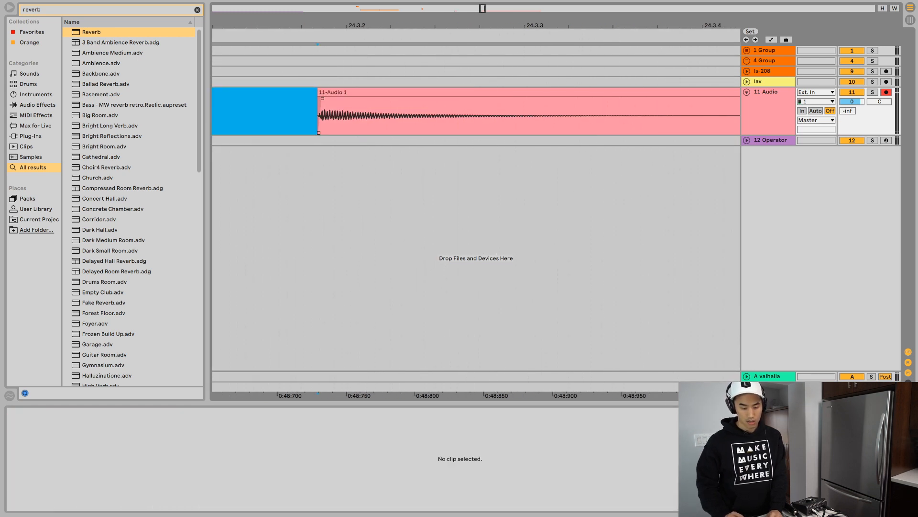
# - Split the recording after the hit's tail, just past 24.4
pyautogui.click(662, 116)
pyautogui.hscroll(5, 662, 116)
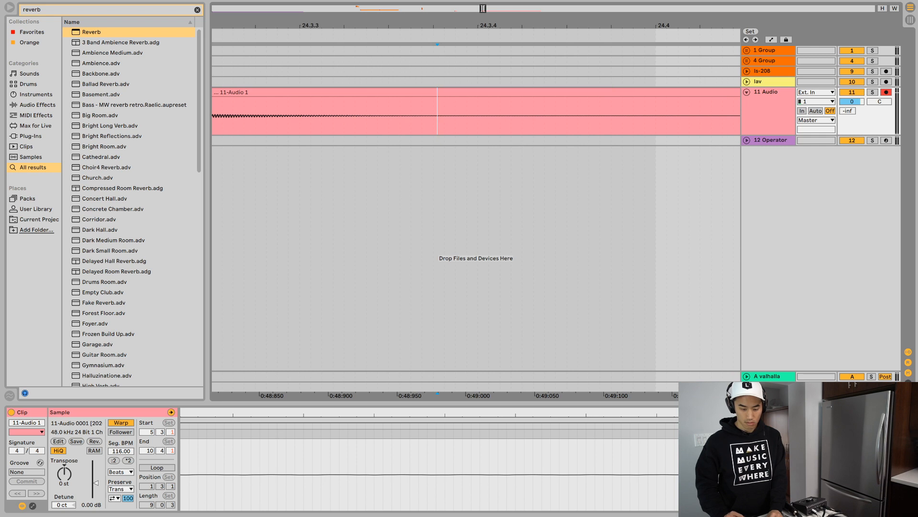
pyautogui.click(717, 116)
pyautogui.press('super+e')
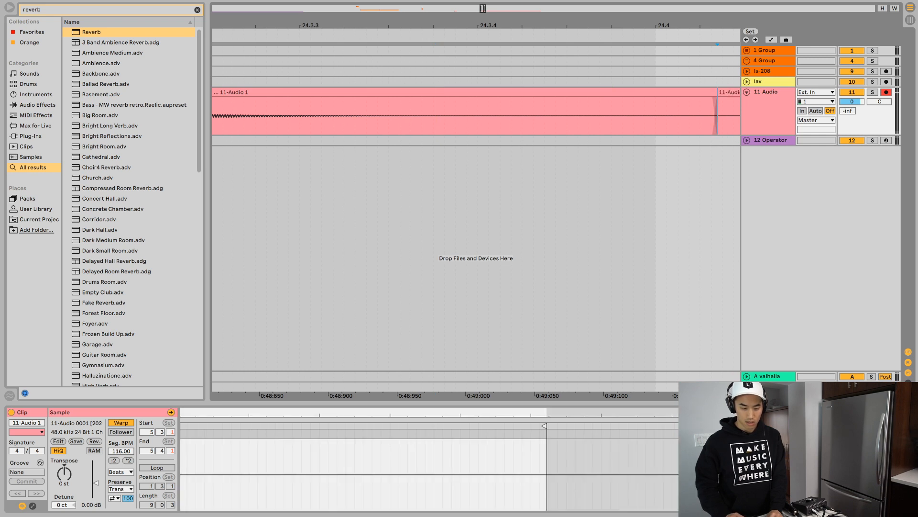
# - Split the recording before the group of small hits near 27.2 and raise the new clip's gain to 12.9 dB
pyautogui.moveTo(488, 26); pyautogui.dragTo(488, 8)
pyautogui.click(376, 116)
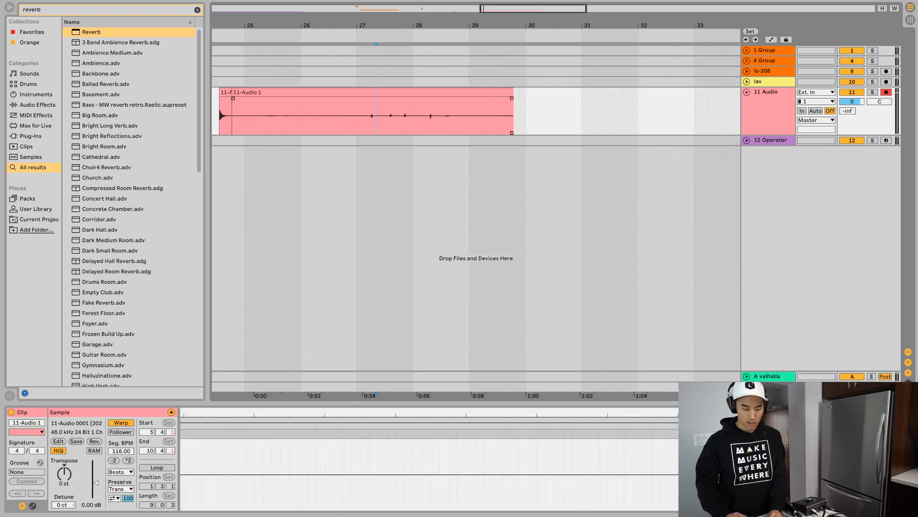
pyautogui.click(368, 116)
pyautogui.press('space')
pyautogui.press('super+e')
pyautogui.moveTo(95, 483); pyautogui.dragTo(96, 471)
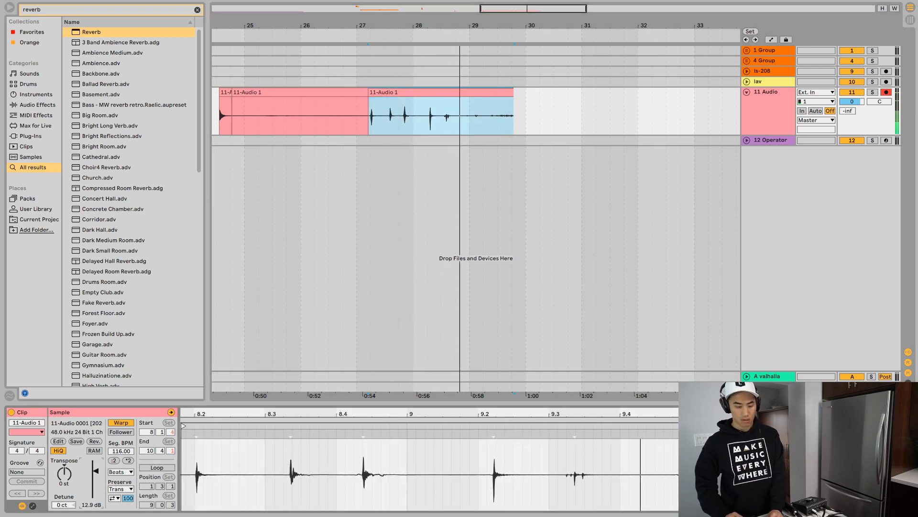
# - Locate the faint last hit near 28.3 by repeated playback and split the clip just before it
pyautogui.press('space')
pyautogui.click(443, 116)
pyautogui.press('space')
pyautogui.click(443, 116)
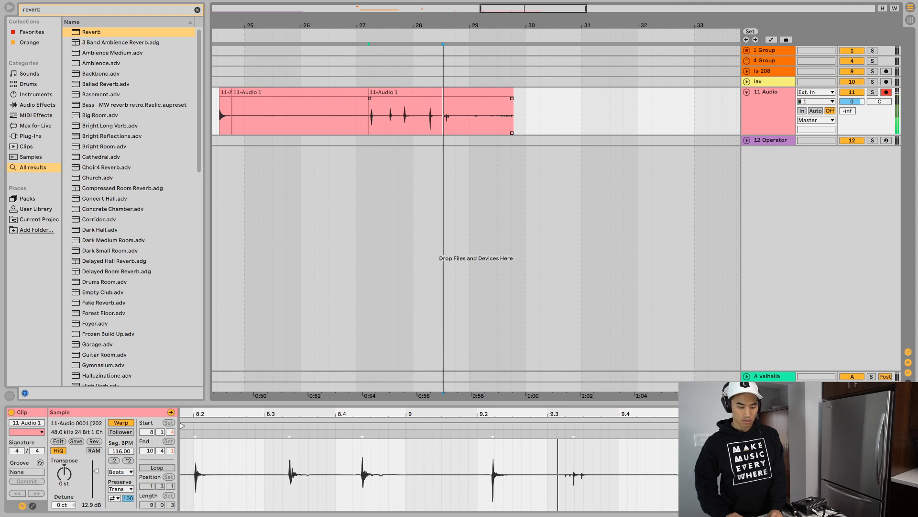
pyautogui.press('space')
pyautogui.click(444, 116)
pyautogui.press('space')
pyautogui.press('space')
pyautogui.press('space')
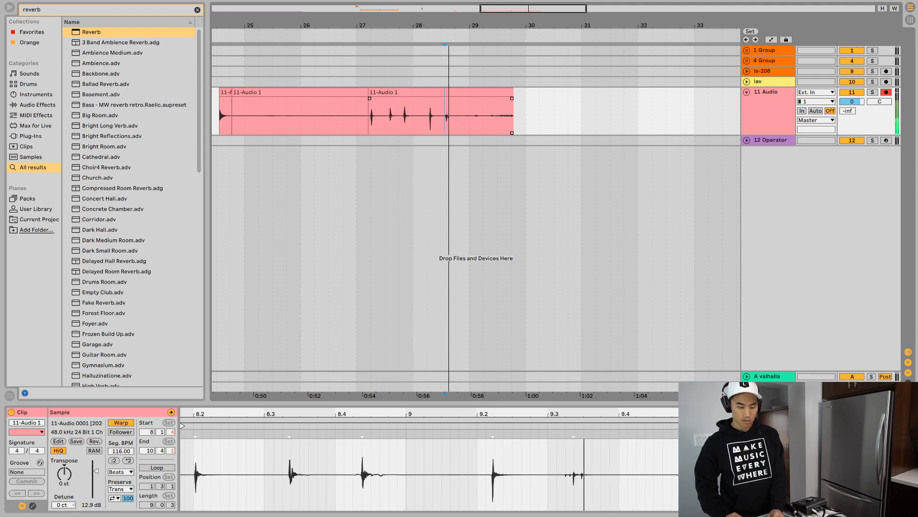
pyautogui.hotkey('ctrl', 'e')
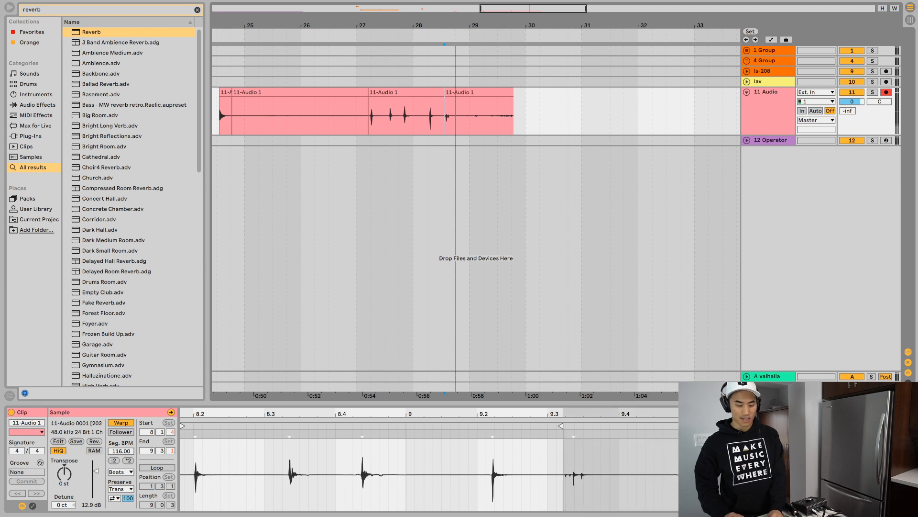
# - Audition the clip with the four louder hits and delete it
pyautogui.click(407, 92)
pyautogui.press('space')
# - Audition the remaining clip near 28.3 and delete the noise after its short hit
pyautogui.press('space')
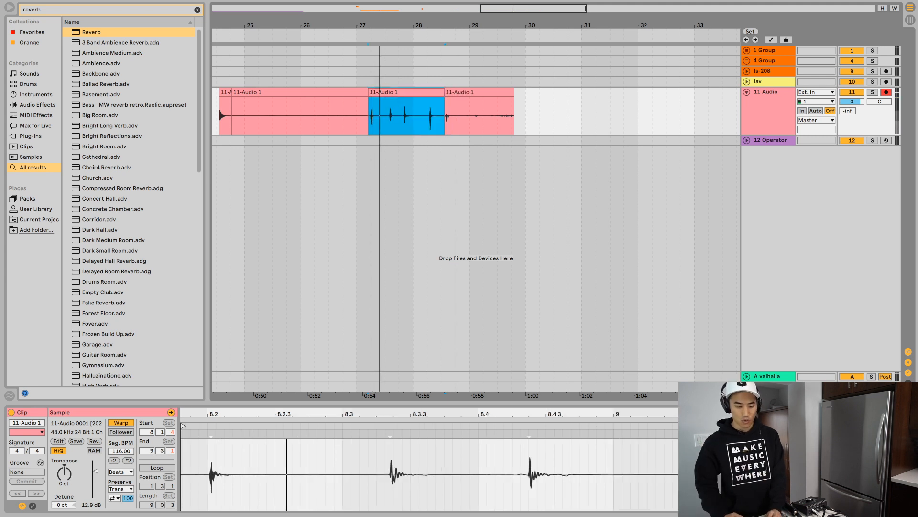
pyautogui.press('Delete')
pyautogui.click(478, 92)
pyautogui.press('space')
pyautogui.press('space')
pyautogui.moveTo(458, 117); pyautogui.dragTo(585, 117)
pyautogui.press('Delete')
pyautogui.click(451, 92)
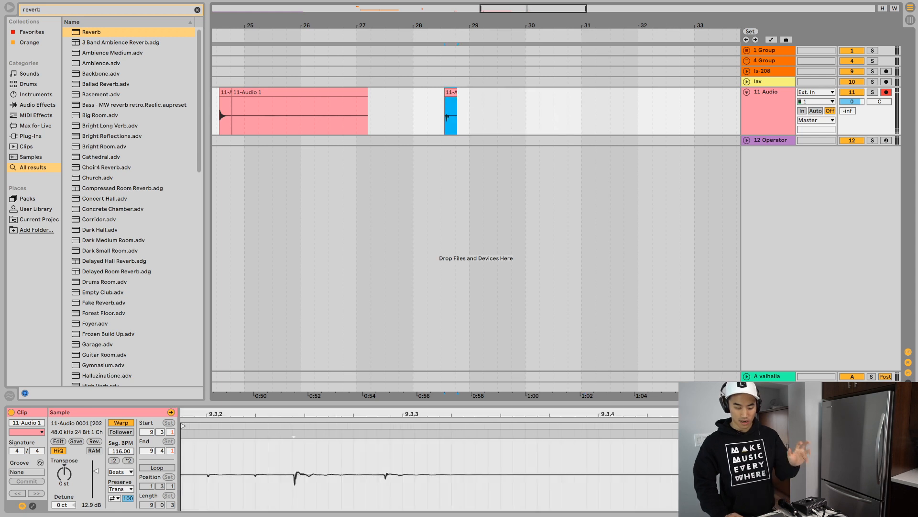
# - Audition the short clip at 28.3 and raise its gain to 21.3 dB
pyautogui.moveTo(441, 25); pyautogui.dragTo(441, 112)
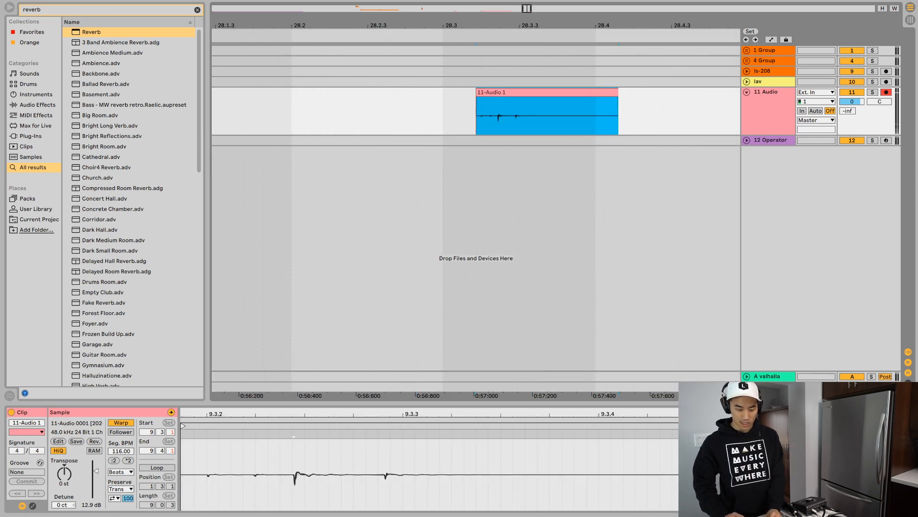
pyautogui.press('space')
pyautogui.press('space')
pyautogui.press('space')
pyautogui.press('space')
pyautogui.moveTo(96, 471); pyautogui.dragTo(96, 463)
pyautogui.press('space')
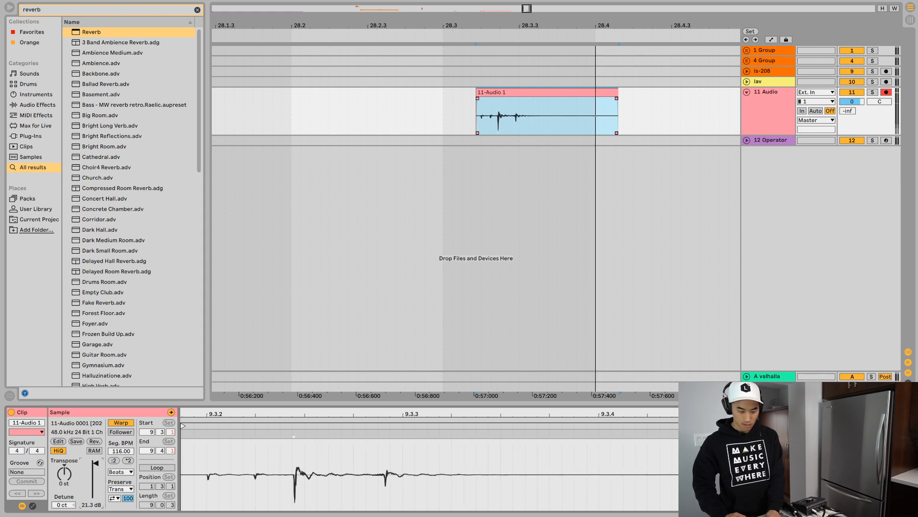
# - Trim the empty start and the silent tail off the short clip at 28.3
pyautogui.click(488, 92)
pyautogui.moveTo(480, 114); pyautogui.dragTo(397, 115)
pyautogui.press('Delete')
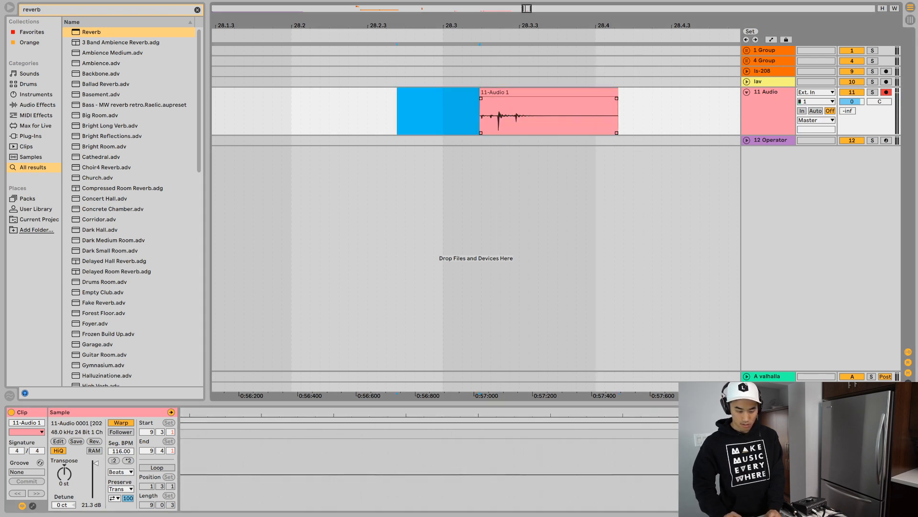
pyautogui.moveTo(553, 115); pyautogui.dragTo(703, 115)
pyautogui.press('Delete')
# - Add a short fade-out to the end of the 28.3 clip and audition it repeatedly
pyautogui.press('a')
pyautogui.press('a')
pyautogui.moveTo(552, 98); pyautogui.dragTo(534, 98)
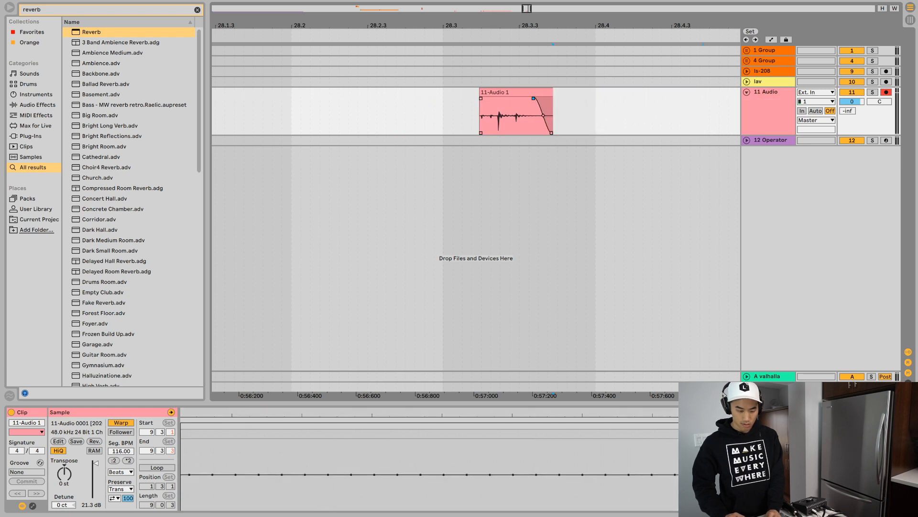
pyautogui.click(518, 92)
pyautogui.press('space')
# - Audition the hit at 24.3 and add a fade-out over the second half of its clip
pyautogui.press('space')
pyautogui.press('space')
pyautogui.press('space')
pyautogui.press('space')
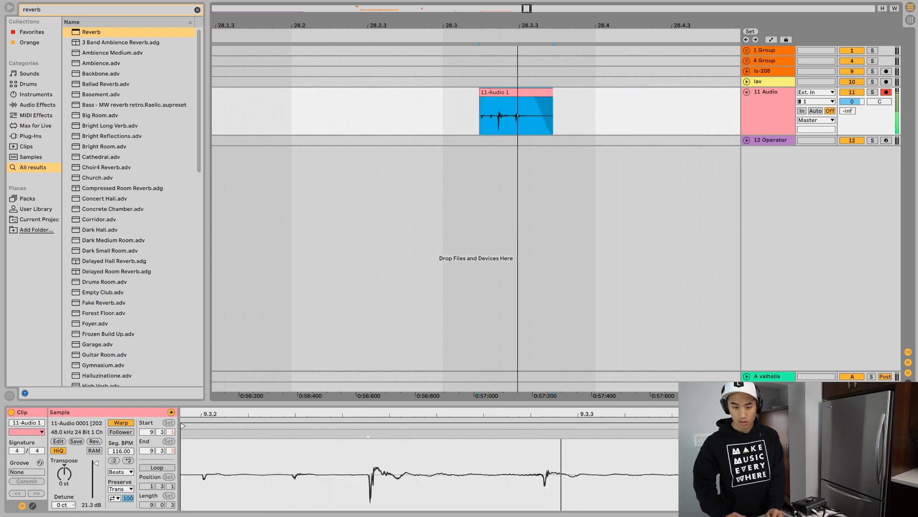
# - Delete the leftover quiet clip following the hit at 24.3
pyautogui.moveTo(468, 25); pyautogui.dragTo(848, 11)
pyautogui.click(516, 93)
pyautogui.press('Delete')
pyautogui.click(482, 92)
pyautogui.press('space')
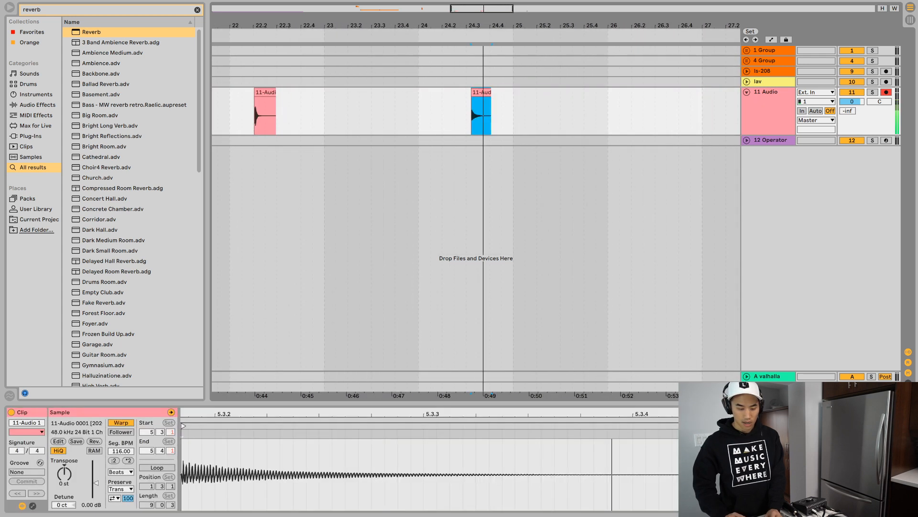
pyautogui.moveTo(480, 98); pyautogui.dragTo(479, 98)
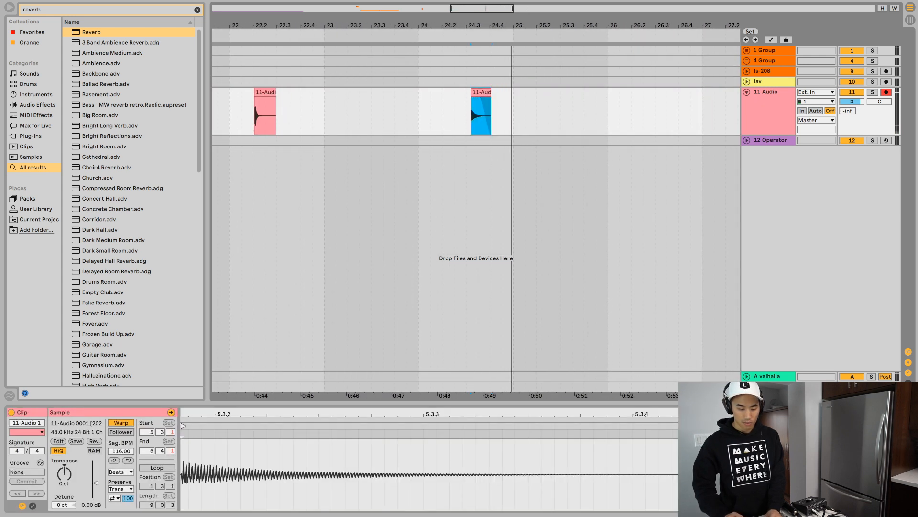
pyautogui.press('space')
pyautogui.press('space')
# - Audition the hit at 22.2 repeatedly and add a long fade-out to its clip
pyautogui.click(265, 92)
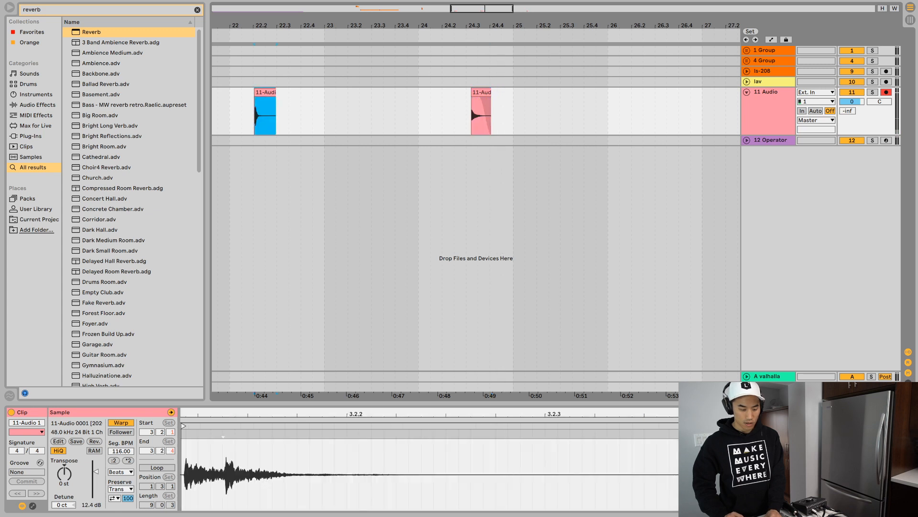
pyautogui.press('space')
pyautogui.press('space')
pyautogui.press('space')
pyautogui.press('space')
pyautogui.moveTo(274, 98); pyautogui.dragTo(262, 98)
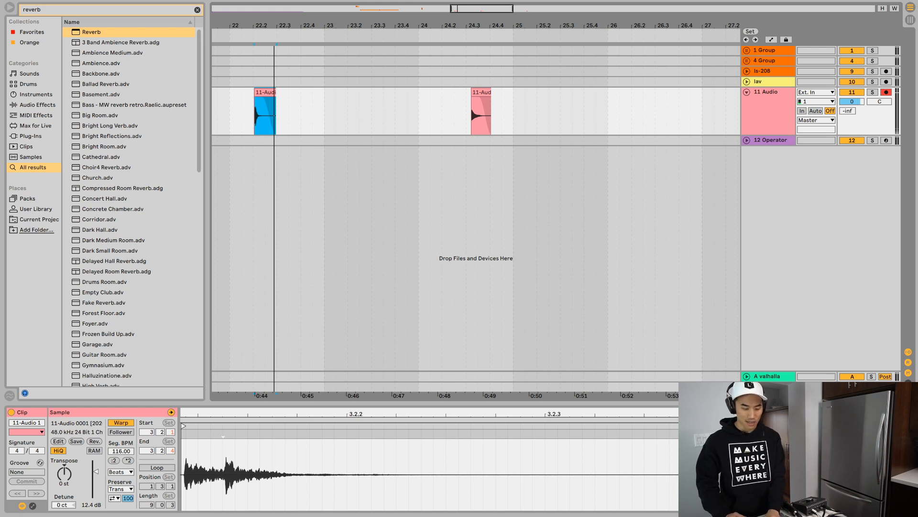
pyautogui.press('space')
pyautogui.press('space')
# - Listen closely to the faded hit at 22.2 and compare it with the hit at 24.3
pyautogui.scroll(5, 277, 114)
pyautogui.hscroll(-4, 277, 114)
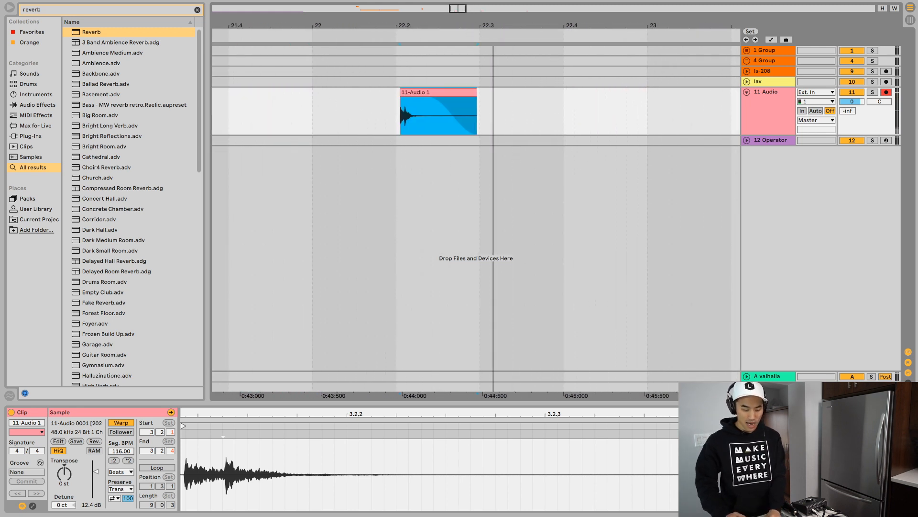
pyautogui.moveTo(514, 25); pyautogui.dragTo(514, 44)
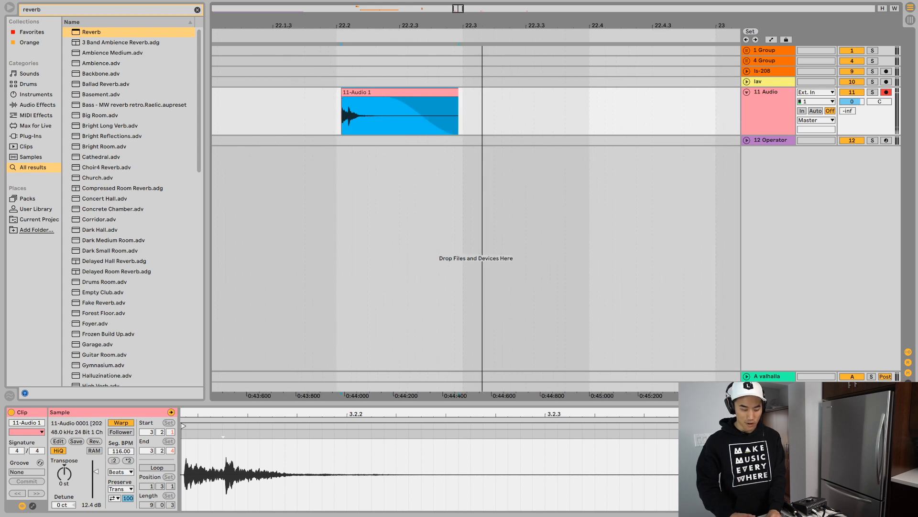
pyautogui.press('space')
pyautogui.press('space')
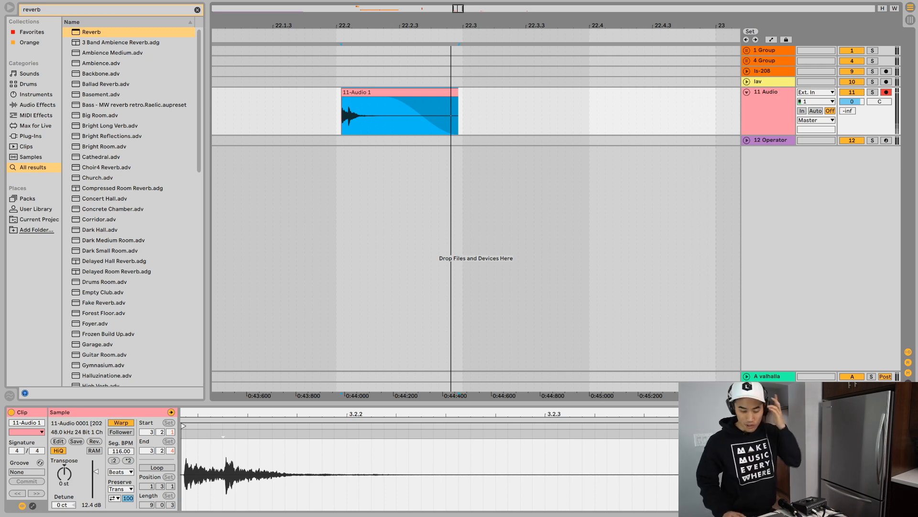
pyautogui.press('-')
pyautogui.press('-')
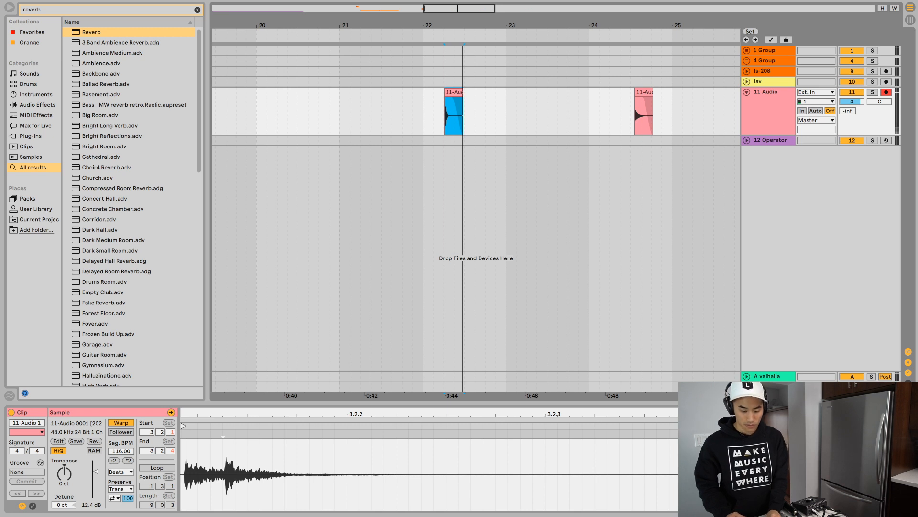
pyautogui.press('space')
pyautogui.press('space')
pyautogui.click(644, 93)
pyautogui.press('space')
pyautogui.press('space')
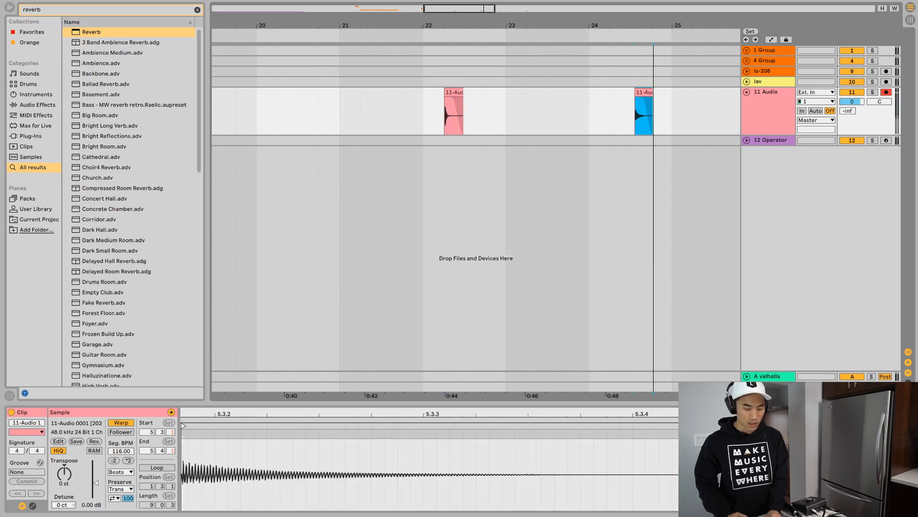
# - Insert an audio track named wok below 11 Audio and move the 24.3 hit onto it, in the second half of bar 23
pyautogui.click(768, 108)
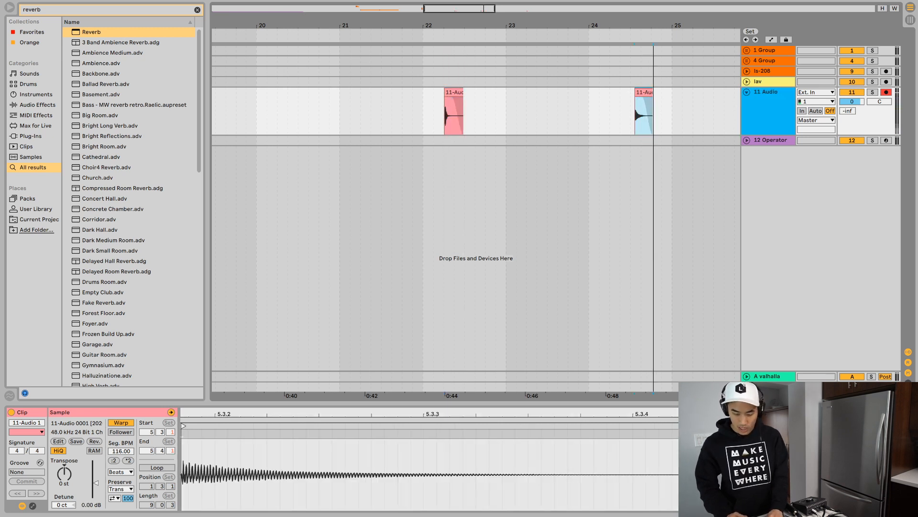
pyautogui.press('super+t')
pyautogui.press('super+r')
pyautogui.write('wok')
pyautogui.press('Return')
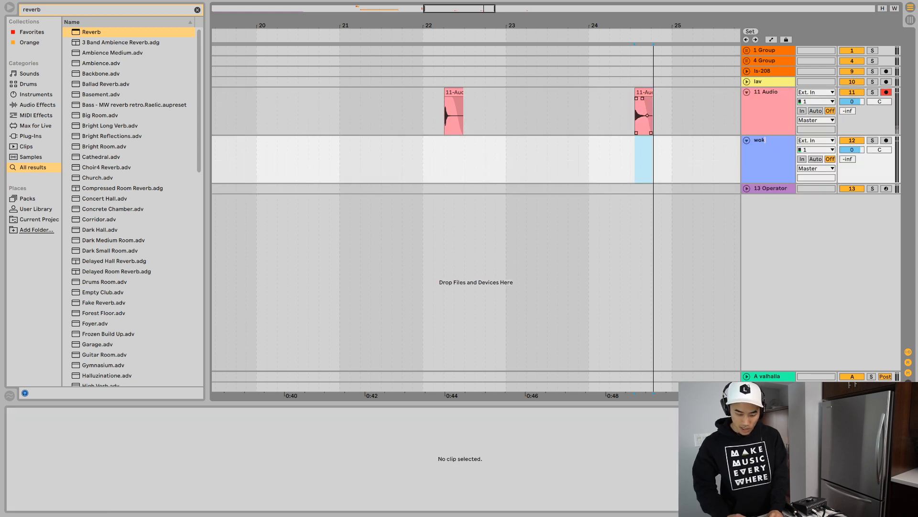
pyautogui.click(644, 92)
pyautogui.moveTo(644, 110); pyautogui.dragTo(575, 158)
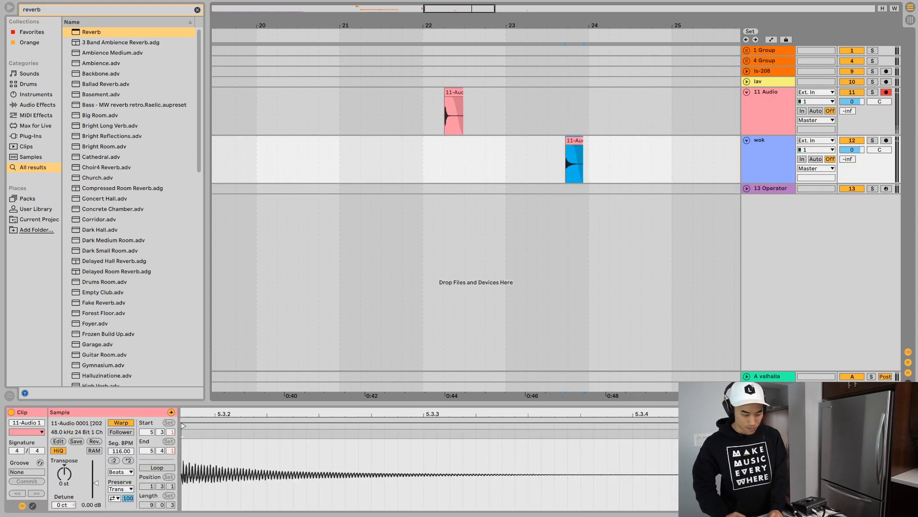
# - Add Reverb to the wok track with a 6.24 s decay time and its diffusion high filter at 4.69 kHz and 0.50
pyautogui.doubleClick(92, 32)
pyautogui.press('space')
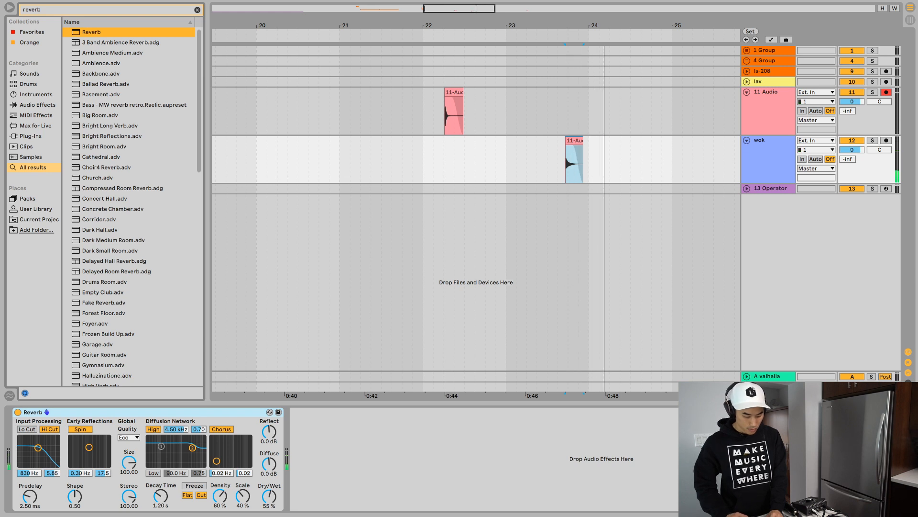
pyautogui.press('space')
pyautogui.moveTo(160, 496); pyautogui.dragTo(160, 471)
pyautogui.press('space')
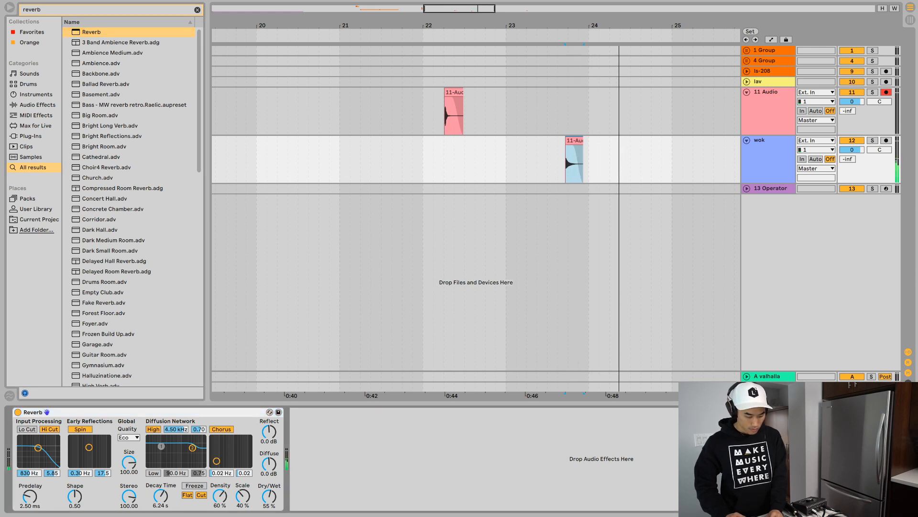
pyautogui.moveTo(192, 448); pyautogui.dragTo(193, 454)
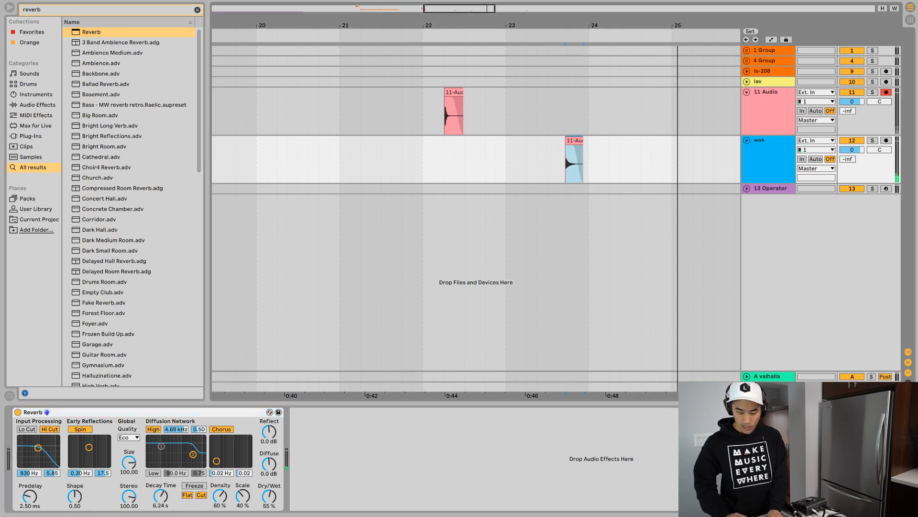
# - Insert a MIDI track named wok below the audio track and search the browser for sampler
pyautogui.hotkey('ctrl', 'shift', 't')
pyautogui.hotkey('ctrl', 'r')
pyautogui.write('w')
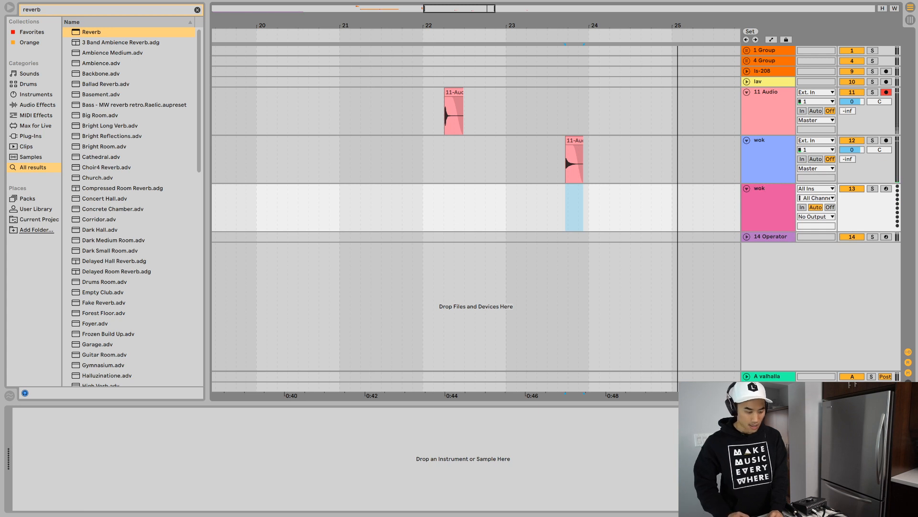
pyautogui.hotkey('ctrl', 'f')
pyautogui.write('sampler')
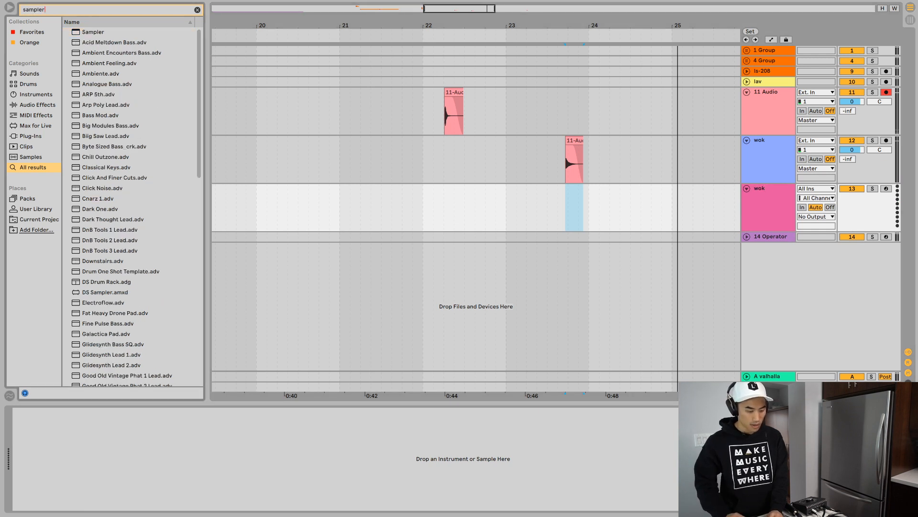
# - Load Sampler onto the wok MIDI track and put the wok hit from the second half of bar 23 into it
pyautogui.press('Down')
pyautogui.press('Return')
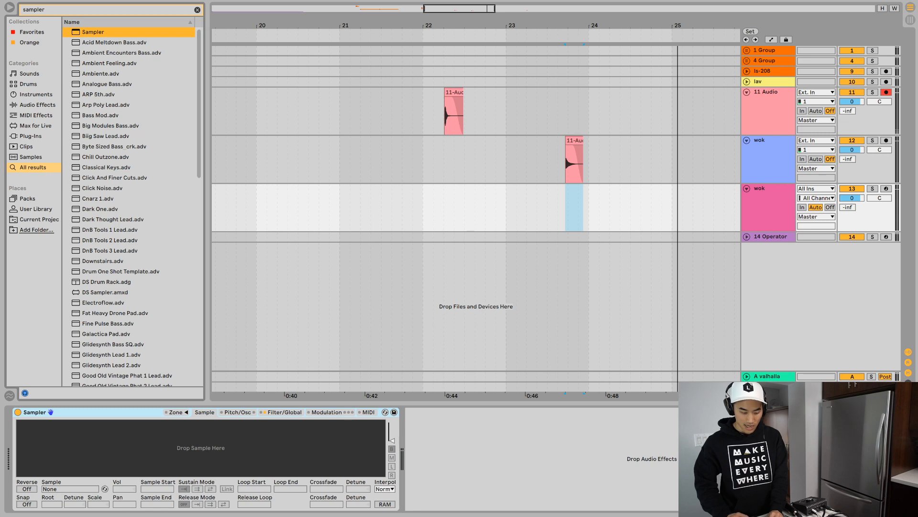
pyautogui.moveTo(574, 141); pyautogui.dragTo(201, 448)
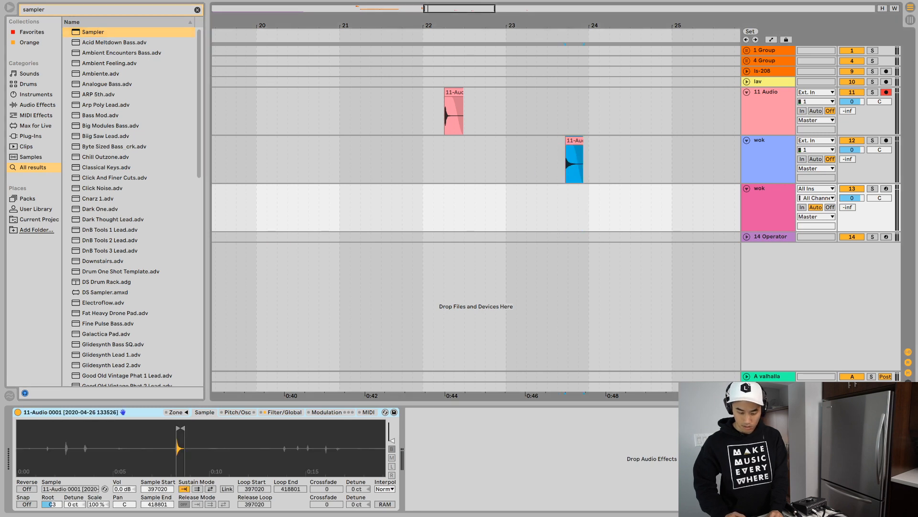
# - Move the Reverb from the wok audio track to the wok MIDI track and arm the MIDI track instead of 11 Audio
pyautogui.click(767, 140)
pyautogui.moveTo(33, 412); pyautogui.dragTo(767, 189)
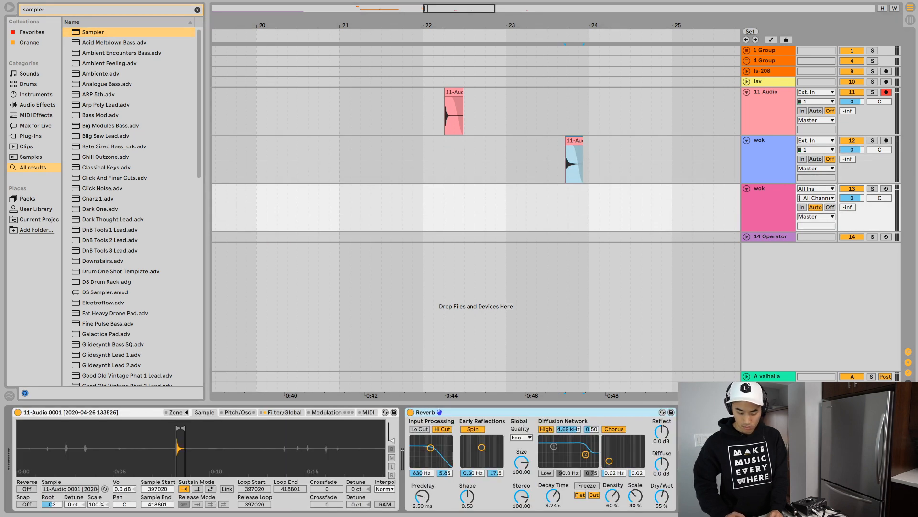
pyautogui.click(887, 92)
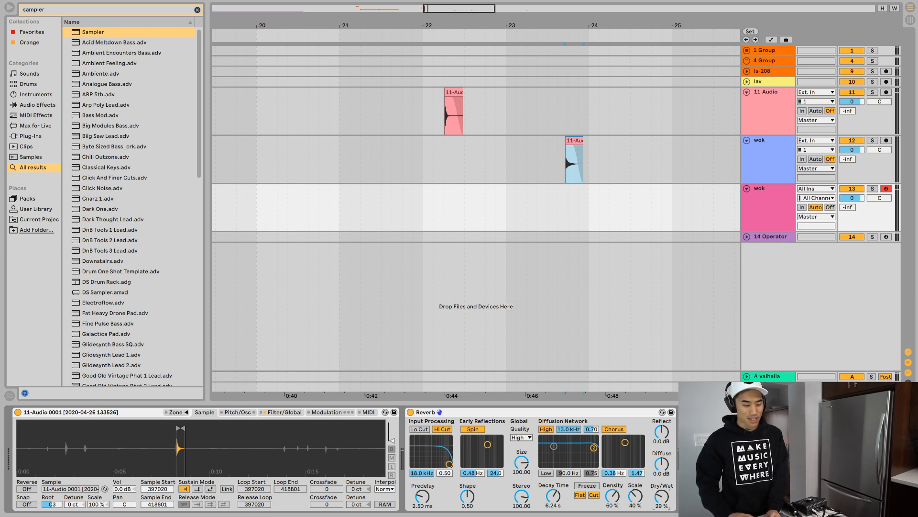
# - Add Corpus to the wok MIDI track between the Sampler and the Reverb
pyautogui.hotkey('ctrl', 'f')
pyautogui.write('corpus')
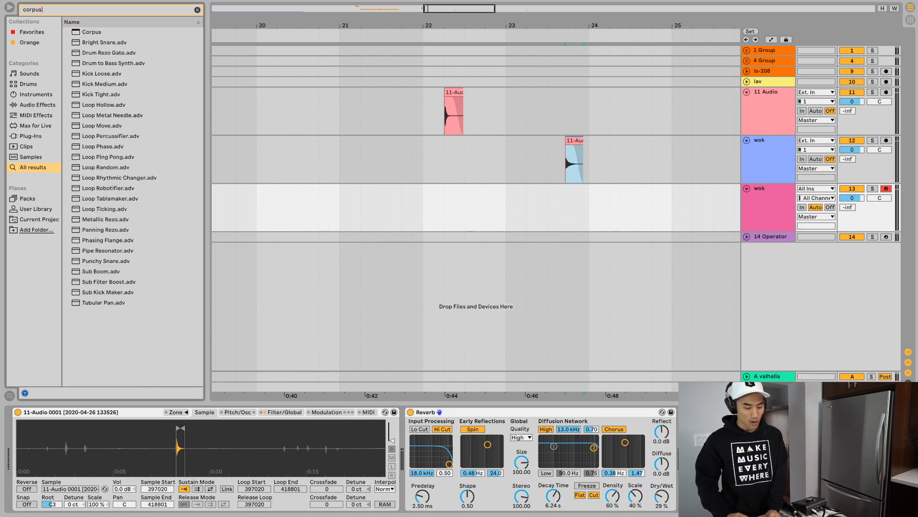
pyautogui.press('Down')
pyautogui.press('Return')
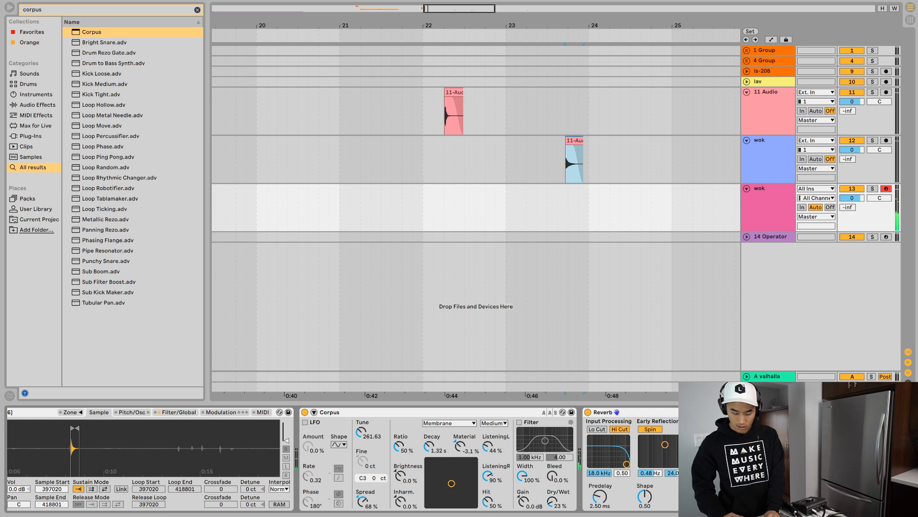
# - Listen to the recorded hit in bar 22 on 11 Audio
pyautogui.moveTo(389, 25); pyautogui.dragTo(390, 6)
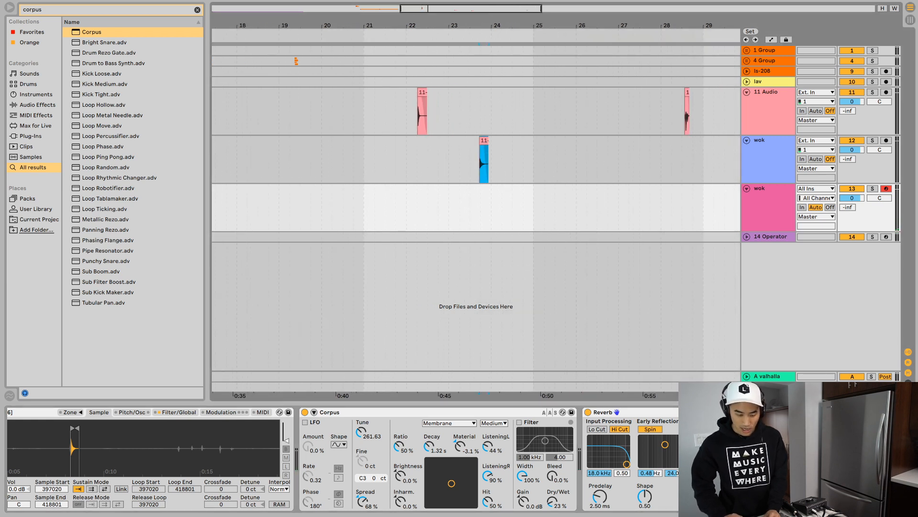
pyautogui.click(422, 93)
pyautogui.press('space')
pyautogui.press('space')
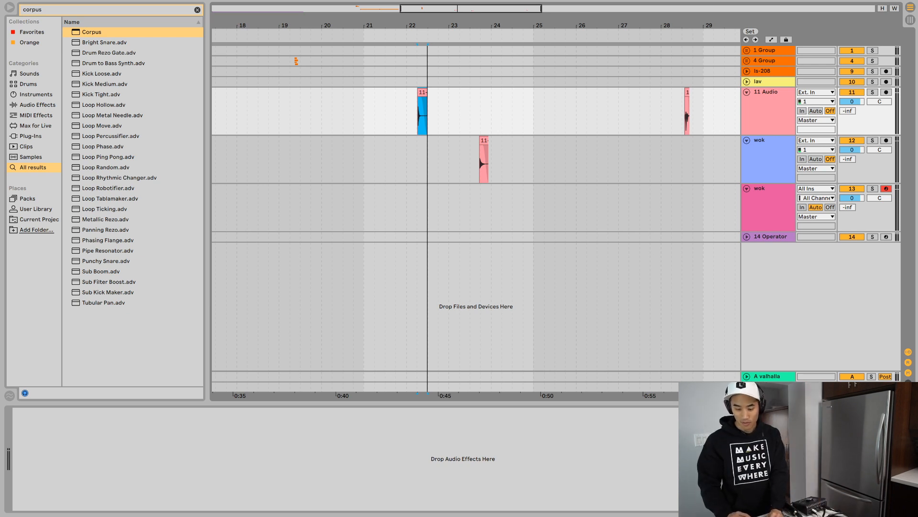
# - Unfold the 14 Operator track and add a Gate effect to it
pyautogui.click(771, 237)
pyautogui.press('u')
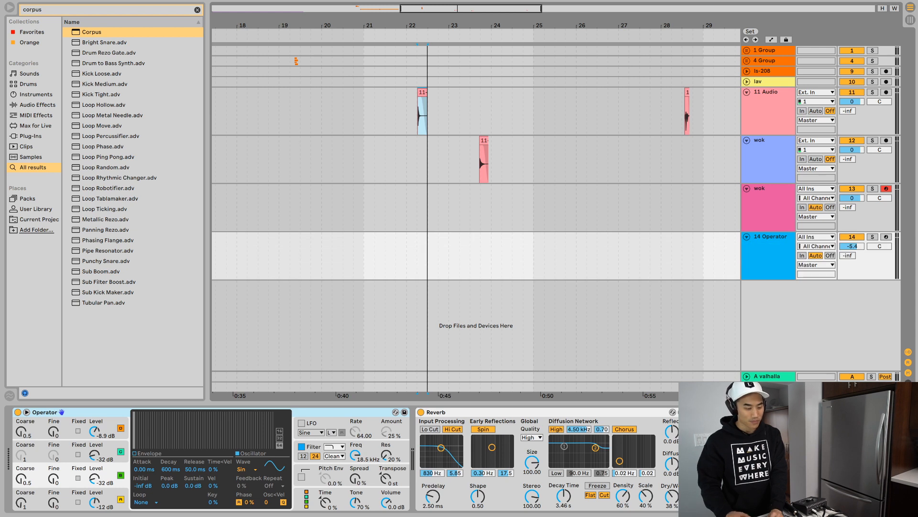
pyautogui.press('super+f')
pyautogui.write('gate')
pyautogui.press('Down')
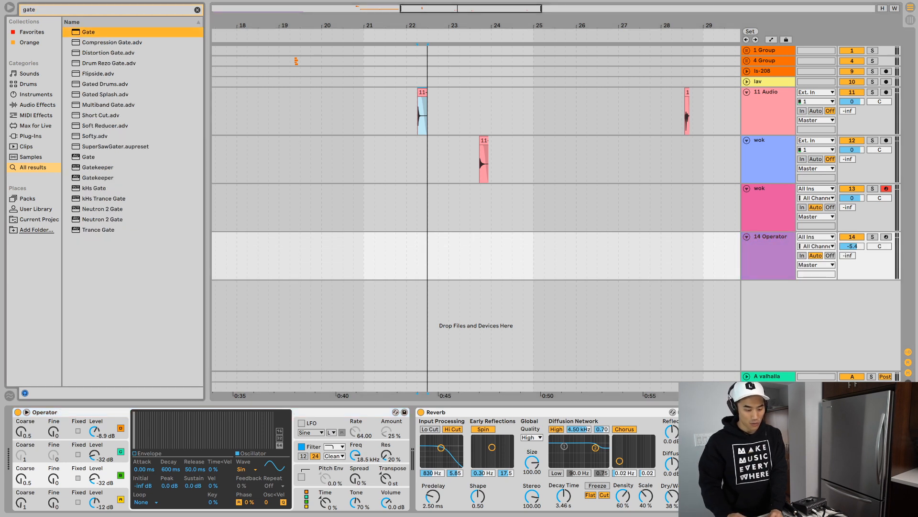
pyautogui.press('Return')
# - Add a Delay effect after the Reverb on the 14 Operator track
pyautogui.press('super+f')
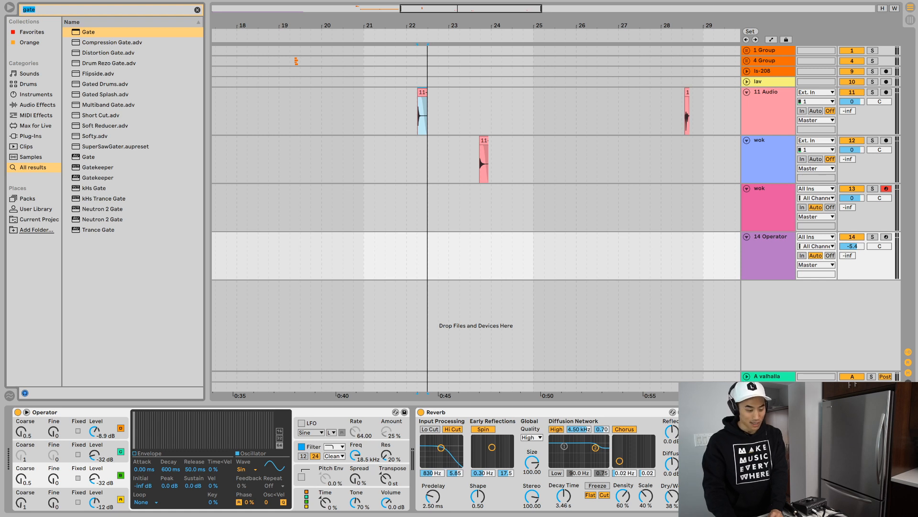
pyautogui.write('del')
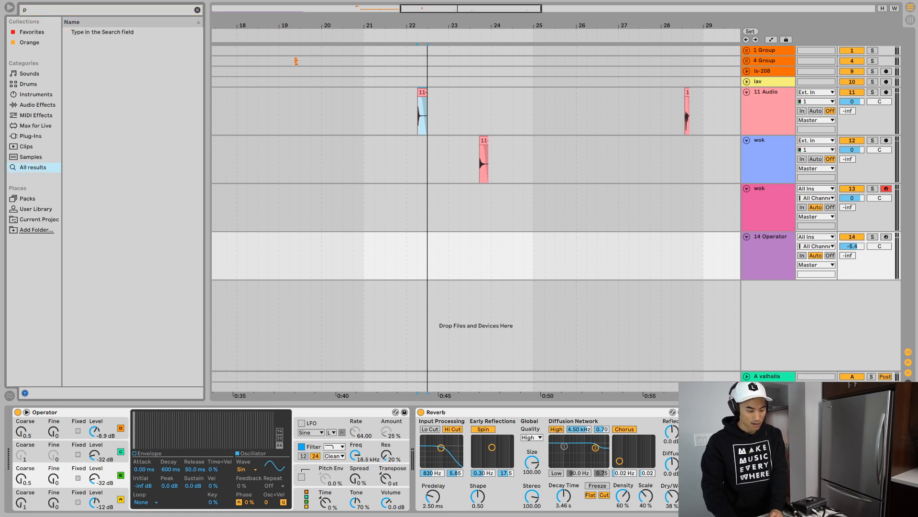
pyautogui.write('ay')
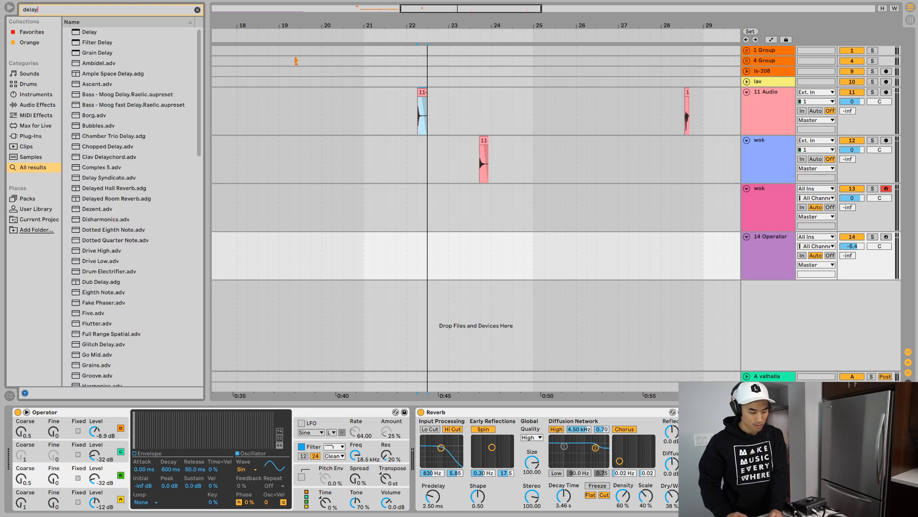
pyautogui.press('Return')
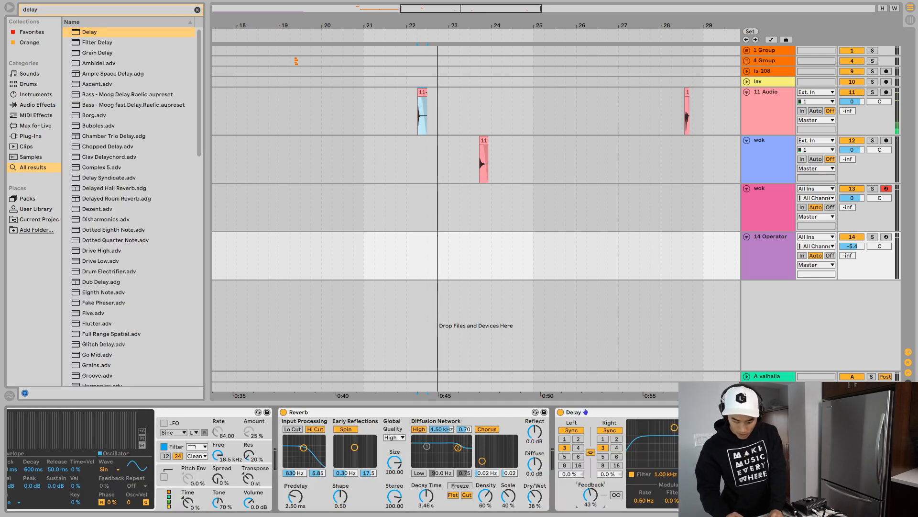
# - Listen to the hit on the wok audio track and check the device chain of the wok MIDI track
pyautogui.click(484, 140)
pyautogui.press('space')
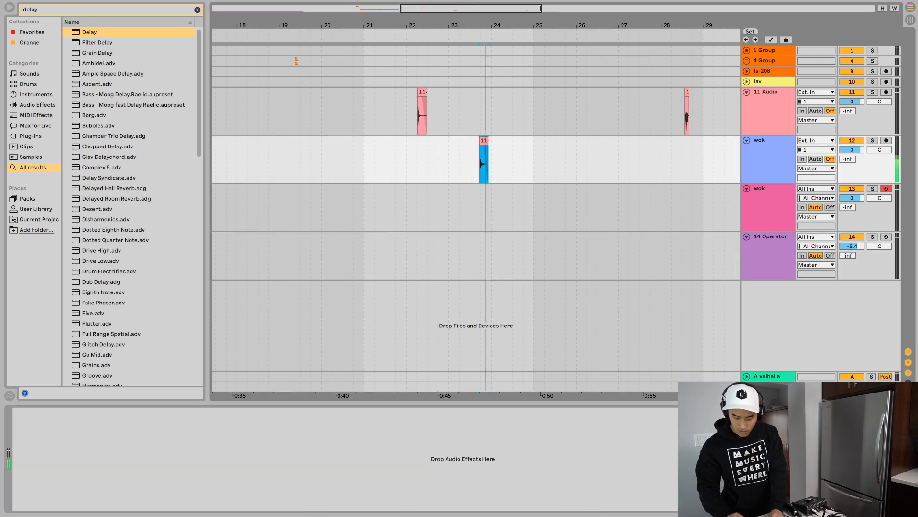
pyautogui.press('space')
pyautogui.click(768, 203)
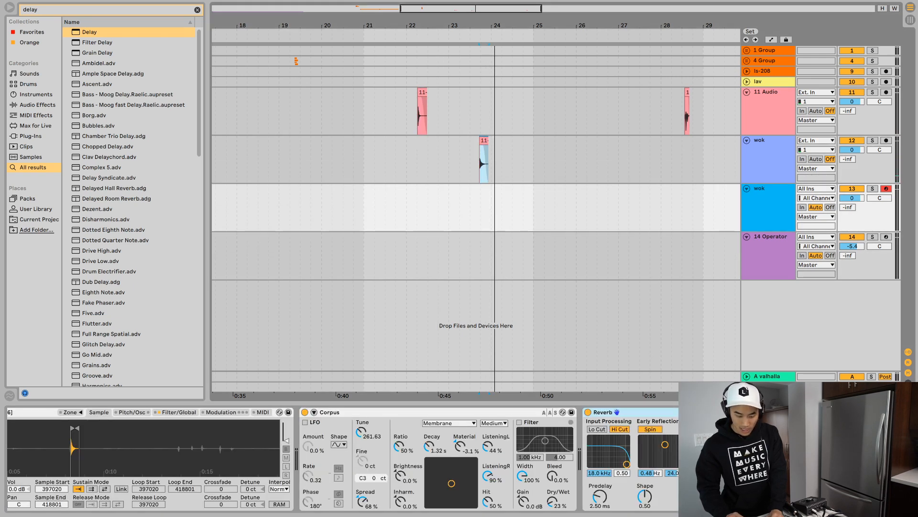
pyautogui.click(768, 157)
pyautogui.click(769, 113)
pyautogui.click(768, 206)
pyautogui.click(641, 412)
pyautogui.press('space')
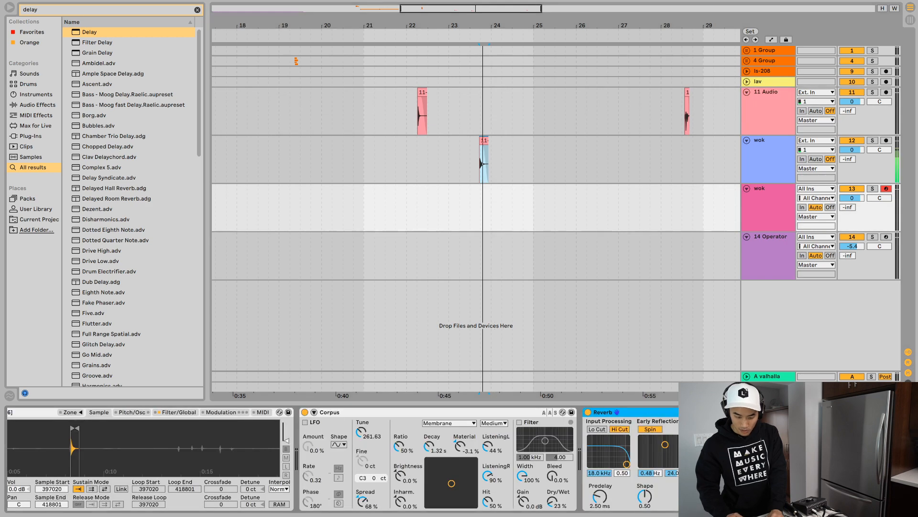
pyautogui.press('space')
# - Move the Delay and Gate from the 14 Operator track to the end of the wok MIDI track's device chain
pyautogui.click(549, 207)
pyautogui.press('Down')
pyautogui.press('Up')
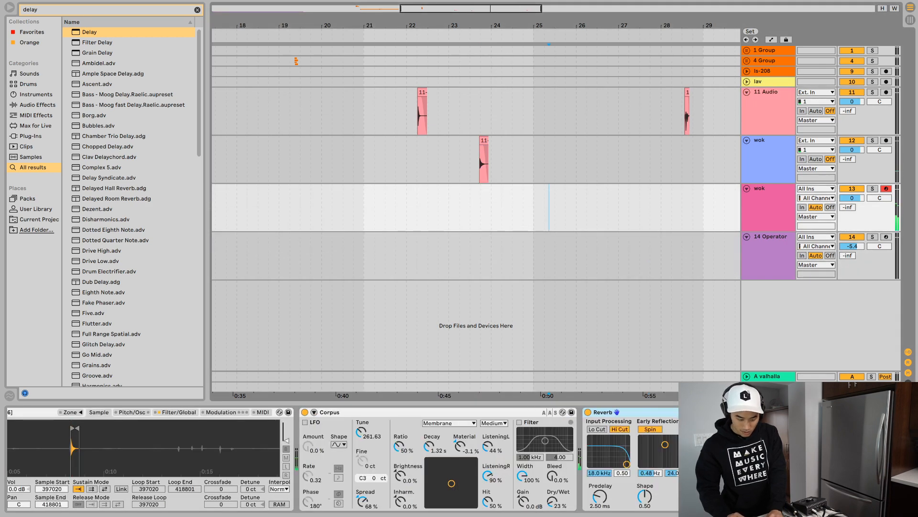
pyautogui.press('Up')
pyautogui.press('Down')
pyautogui.press('Down')
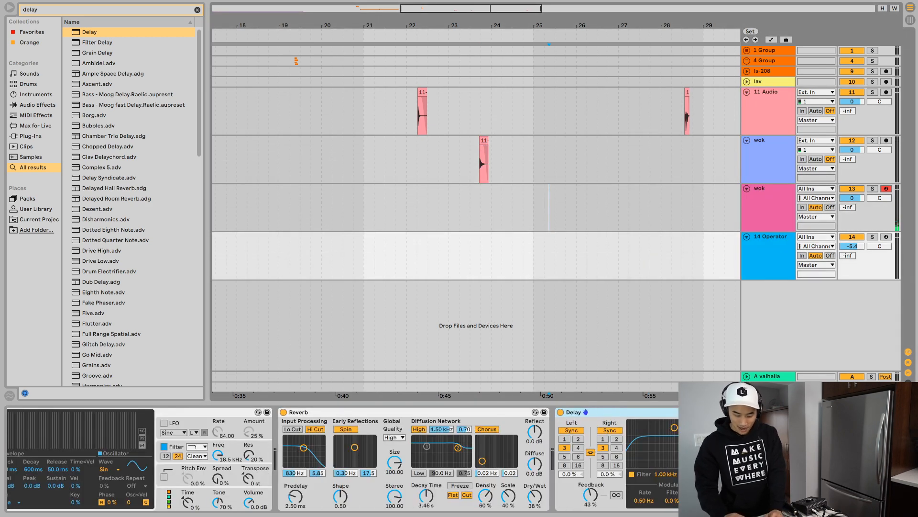
pyautogui.click(617, 412)
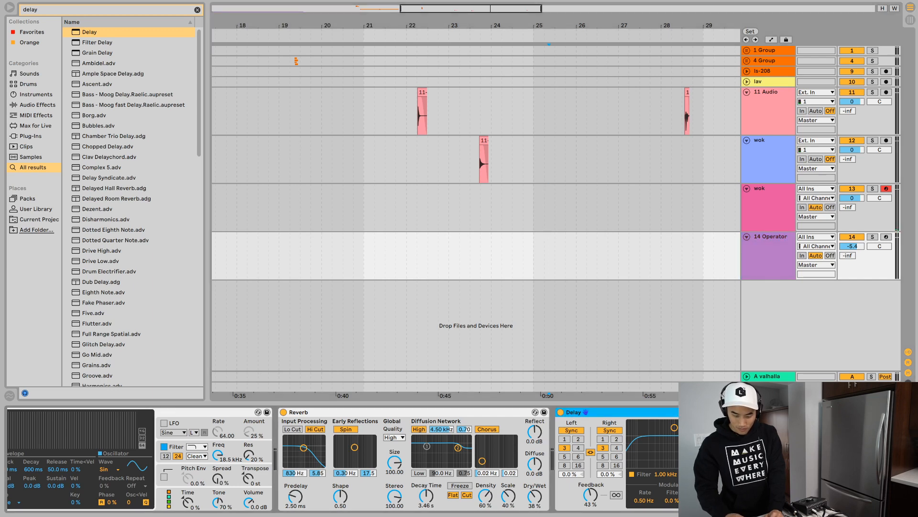
pyautogui.press('Up')
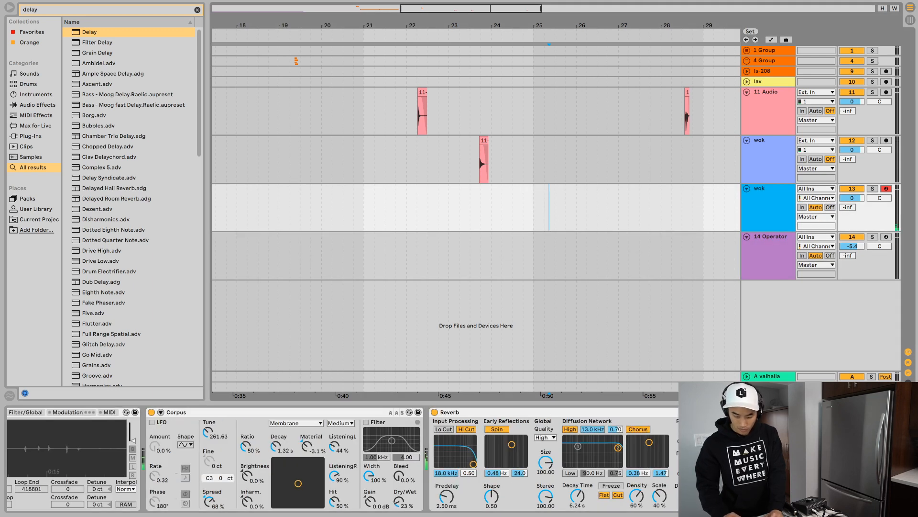
pyautogui.press('super+v')
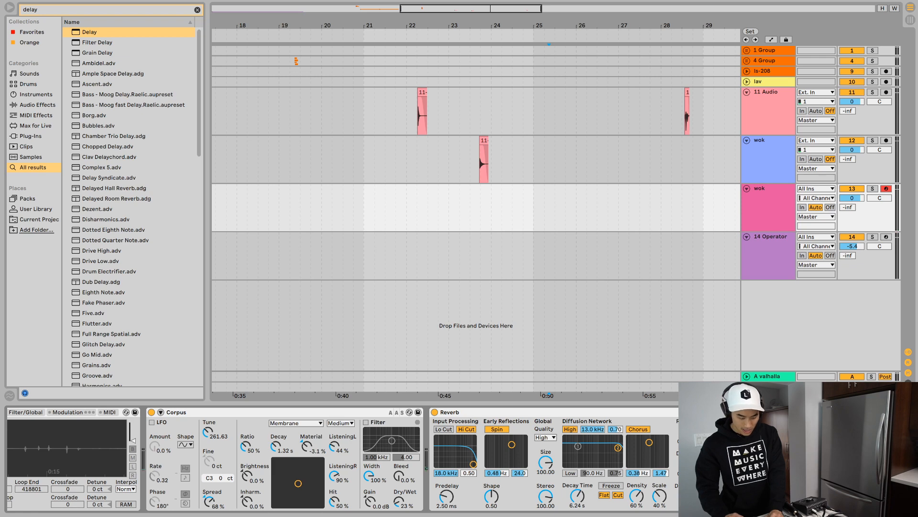
# - Place the Gate between the Reverb and the Delay on the wok MIDI track
pyautogui.hscroll(5, 343, 458)
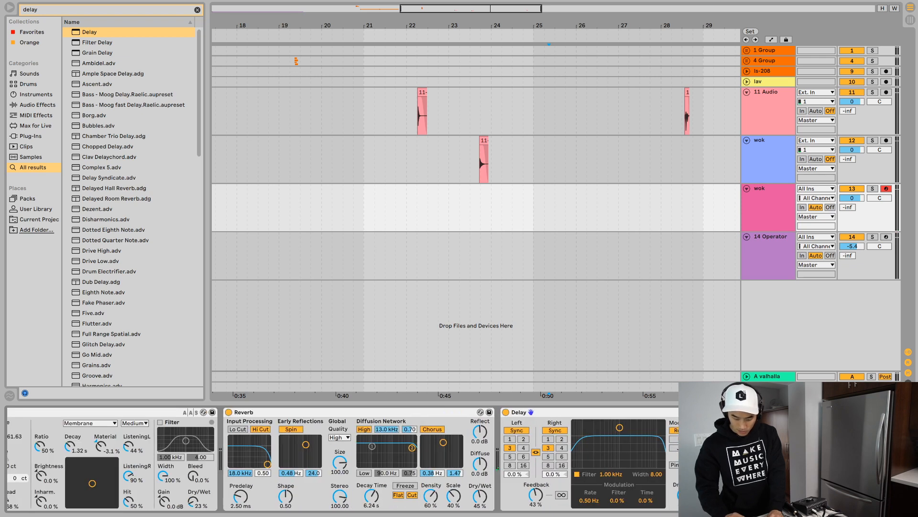
pyautogui.click(498, 460)
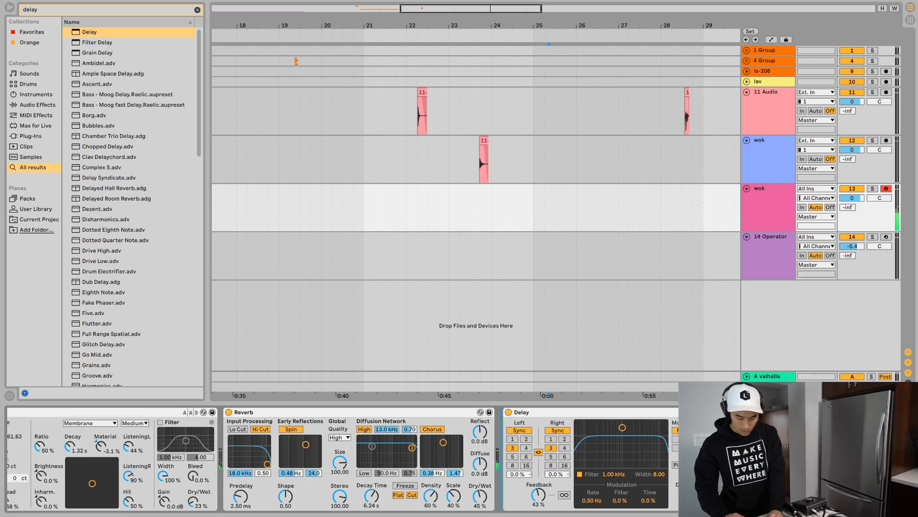
pyautogui.hotkey('ctrl', 'v')
pyautogui.click(669, 412)
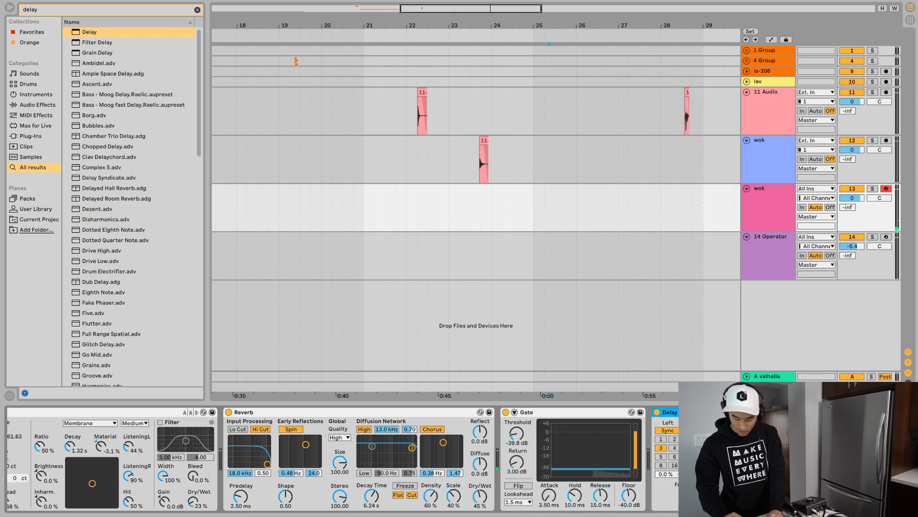
# - Set the Delay's left time to 1 sixteenth and the Gate's threshold to -35.6 dB on the wok MIDI track
pyautogui.click(685, 495)
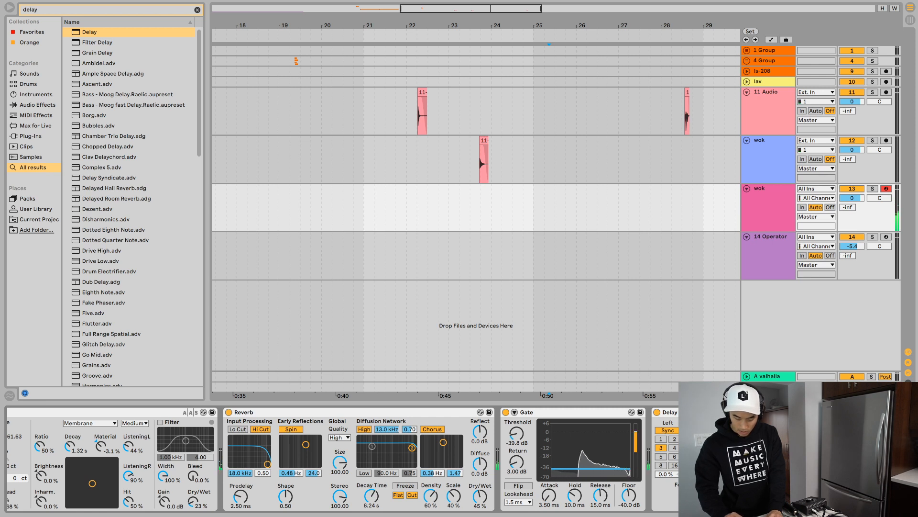
pyautogui.click(675, 438)
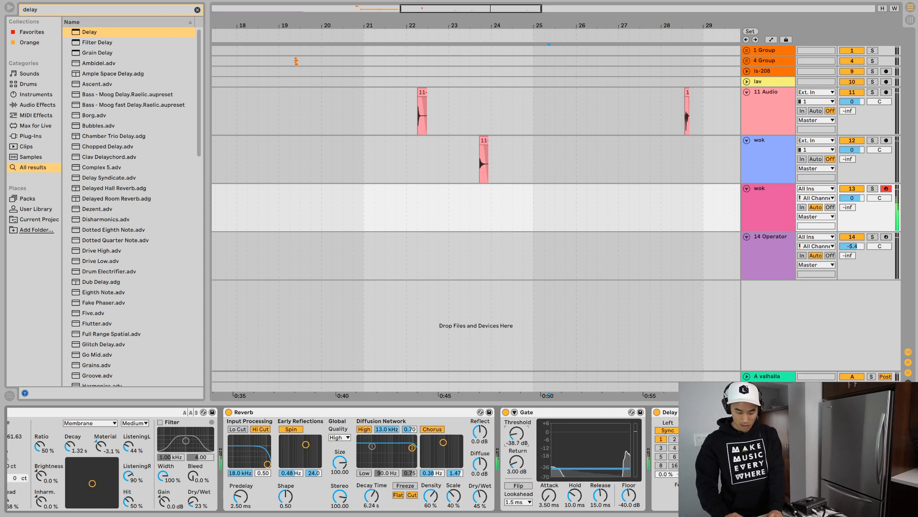
pyautogui.moveTo(516, 433)
pyautogui.mouseDown()
pyautogui.moveTo(517, 421)
pyautogui.moveTo(517, 430)
pyautogui.mouseUp()
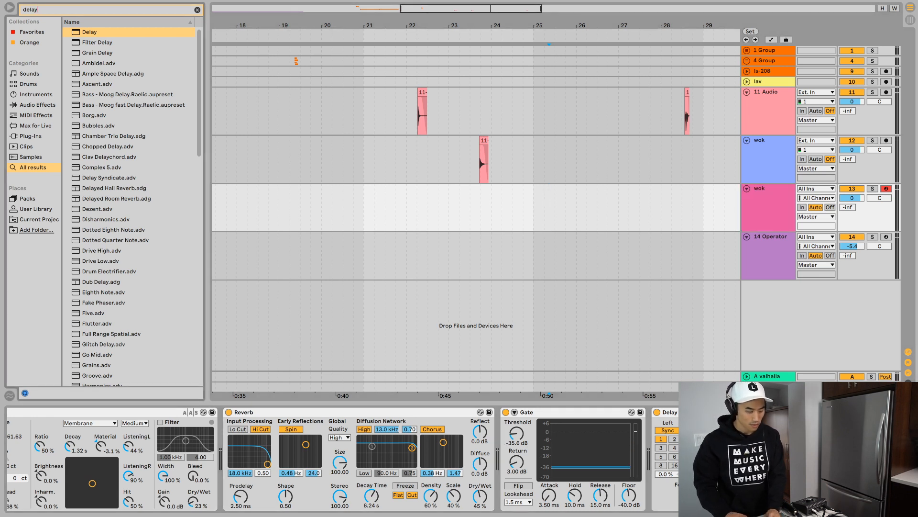
# - Add an Arpeggiator in front of the Sampler on the wok MIDI track
pyautogui.hotkey('ctrl', 'f')
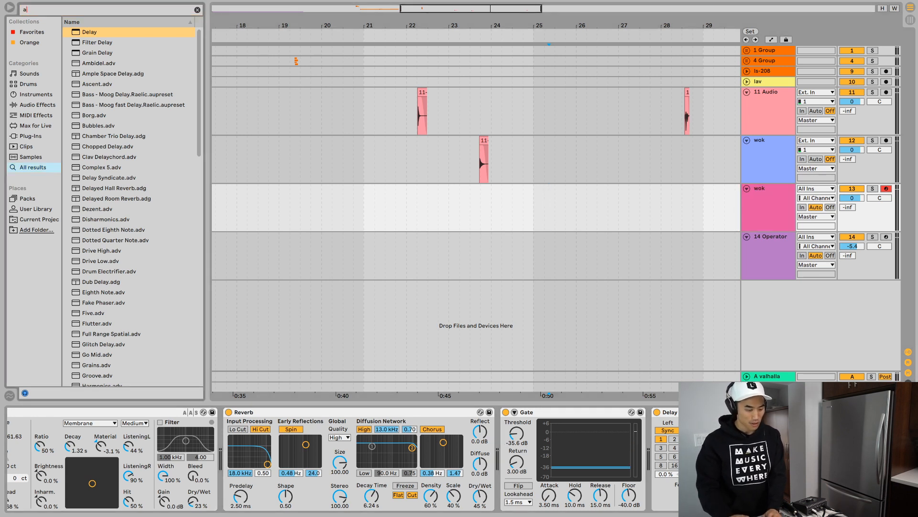
pyautogui.write('arp')
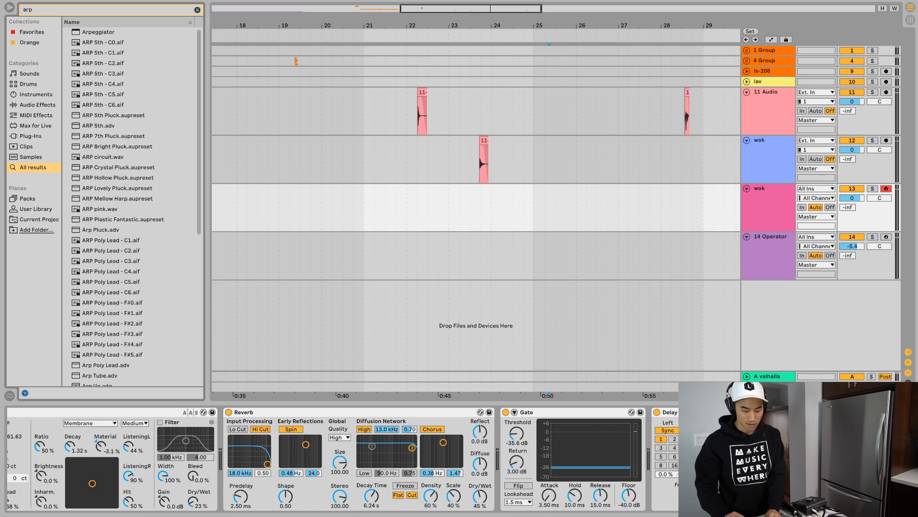
pyautogui.press('Down')
pyautogui.press('Return')
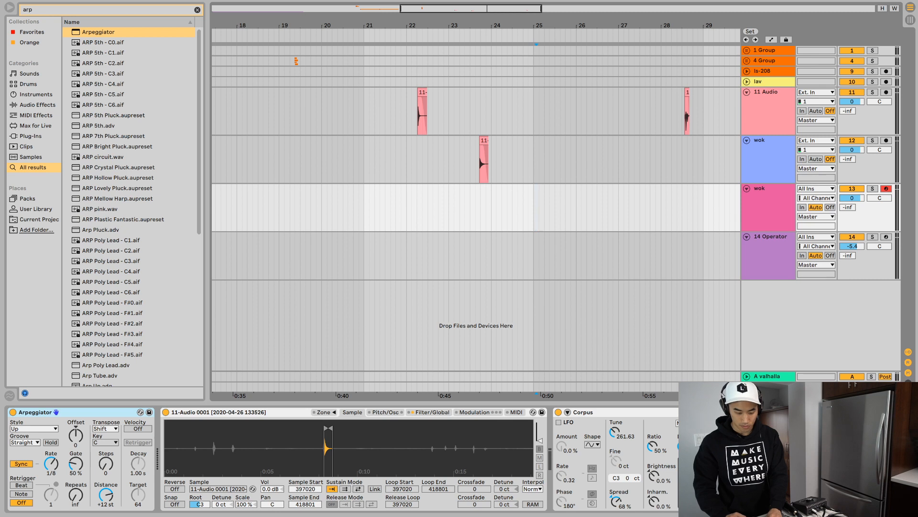
# - Fill the wok MIDI track from bar 25 to bar 27 with two adjoining empty MIDI clips
pyautogui.moveTo(536, 208)
pyautogui.mouseDown()
pyautogui.moveTo(619, 208)
pyautogui.moveTo(534, 208)
pyautogui.mouseUp()
pyautogui.doubleClick(608, 208)
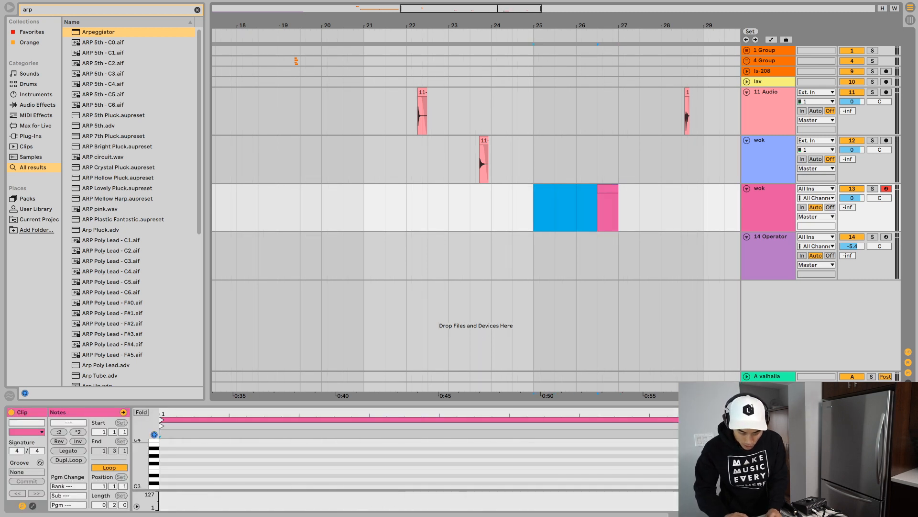
pyautogui.press('super+shift+m')
pyautogui.press('super+j')
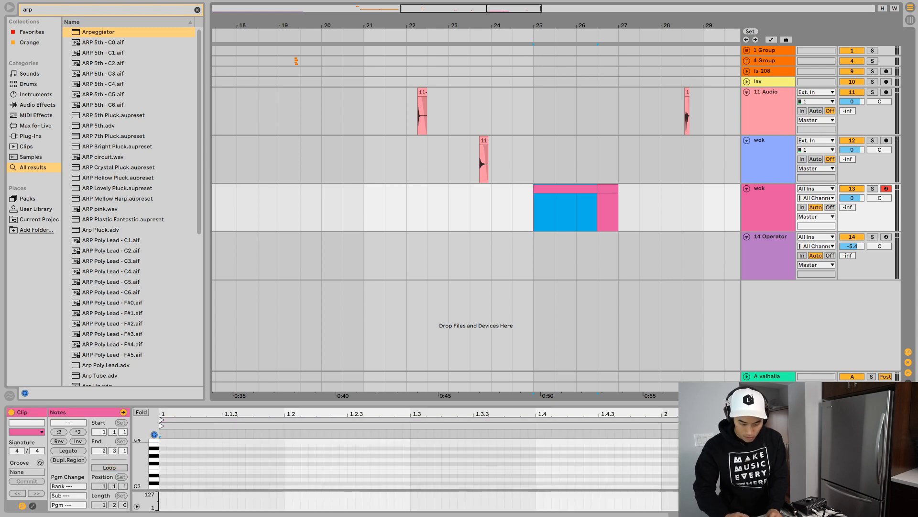
# - Consolidate the two empty wok clips into one two-bar clip starting at bar 25 and open its notes
pyautogui.click(577, 162)
pyautogui.click(576, 189)
pyautogui.click(607, 188)
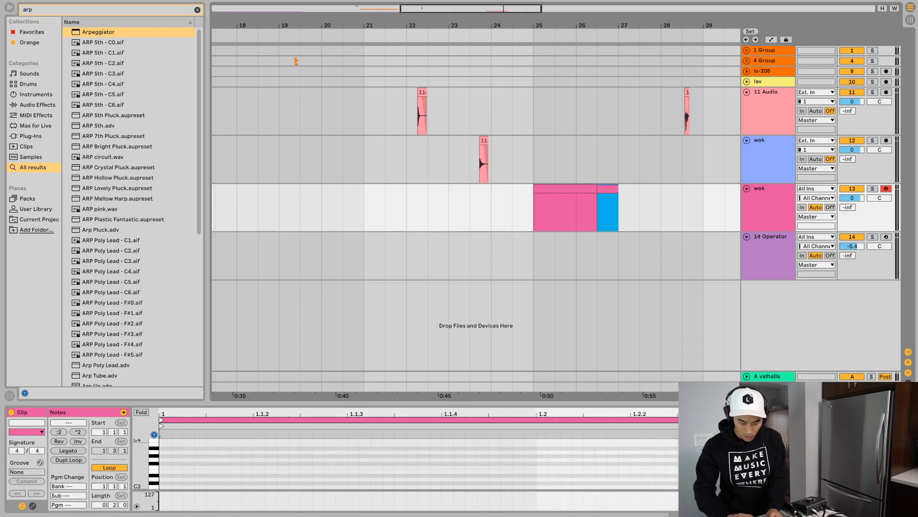
pyautogui.press('super+j')
pyautogui.doubleClick(576, 189)
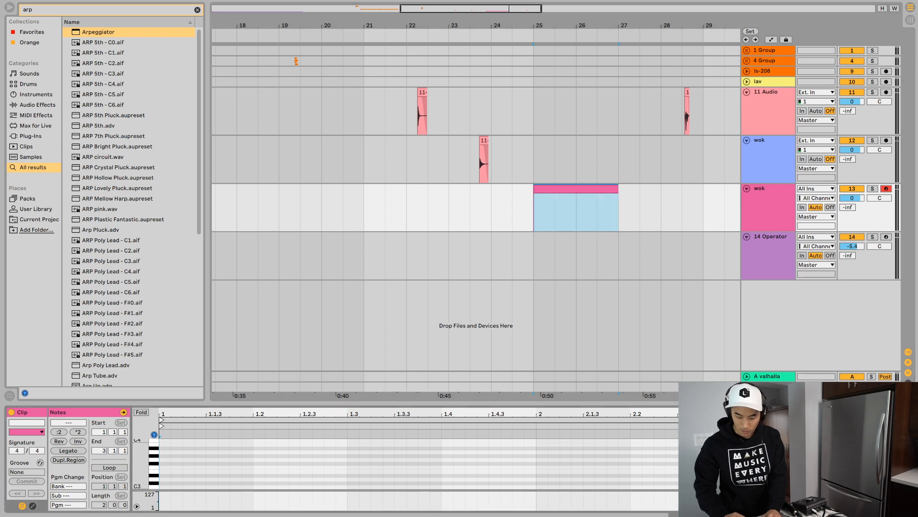
# - Set the Arpeggiator's rate to 1/24 and its gate to 74% on the wok MIDI track
pyautogui.click(768, 188)
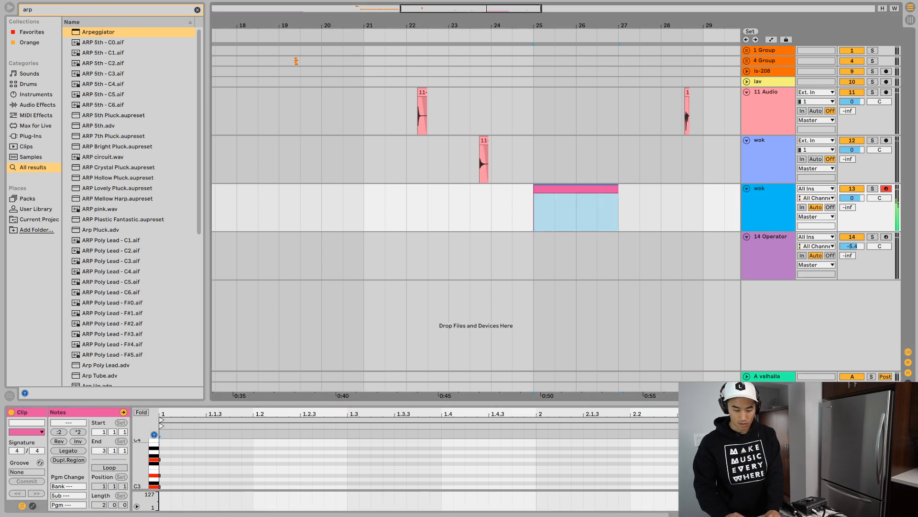
pyautogui.hotkey('shift', 'Tab')
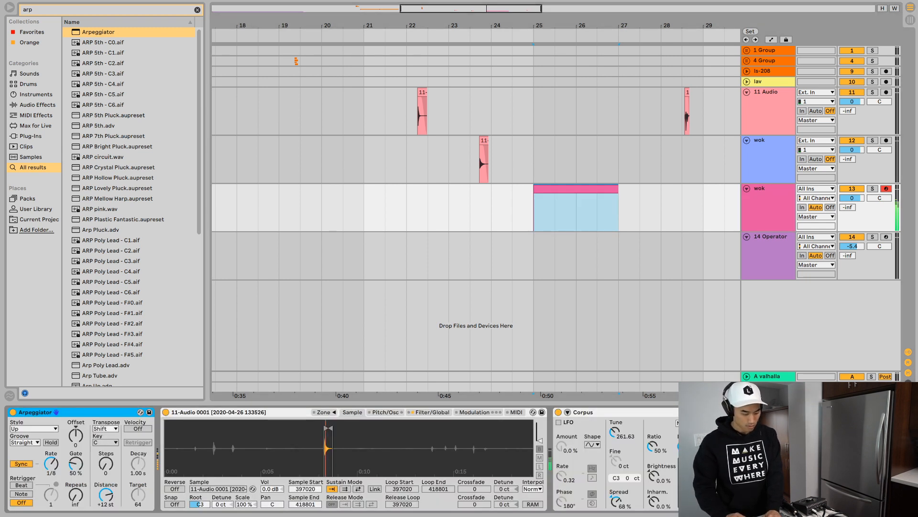
pyautogui.moveTo(51, 463); pyautogui.dragTo(51, 478)
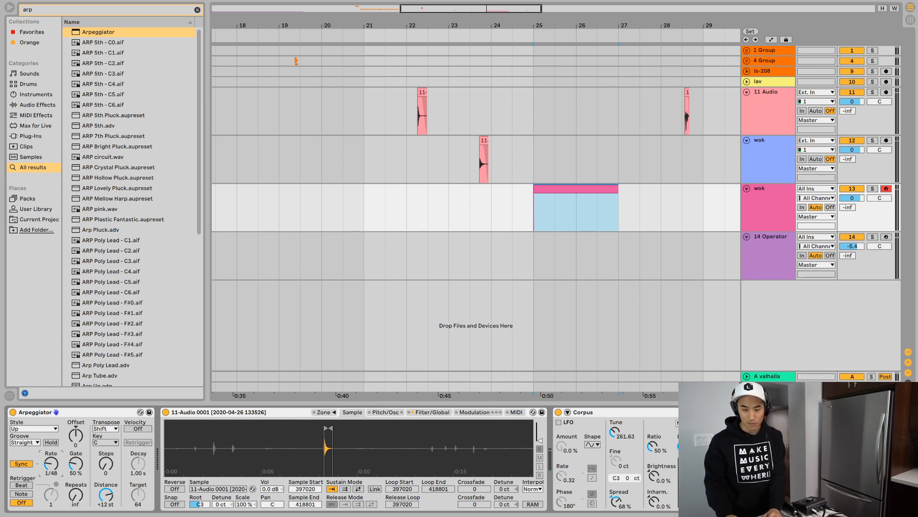
pyautogui.moveTo(52, 478); pyautogui.dragTo(51, 475)
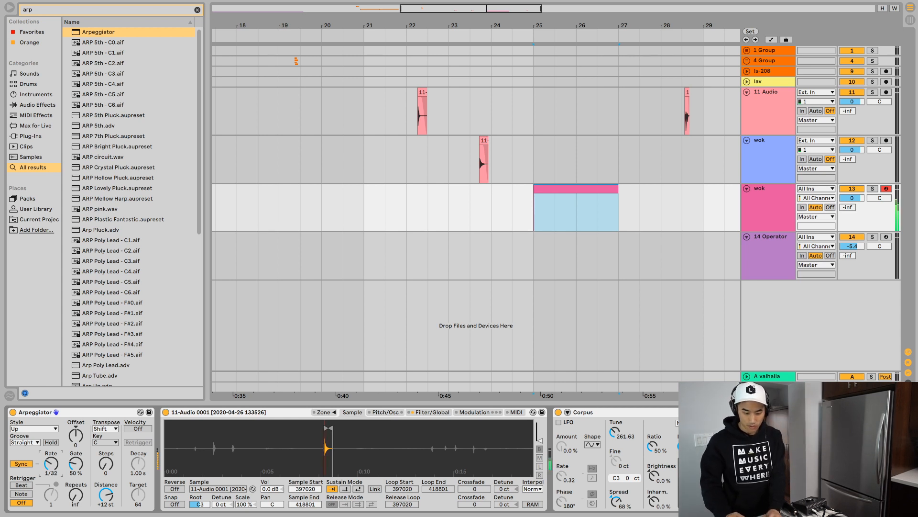
pyautogui.click(576, 208)
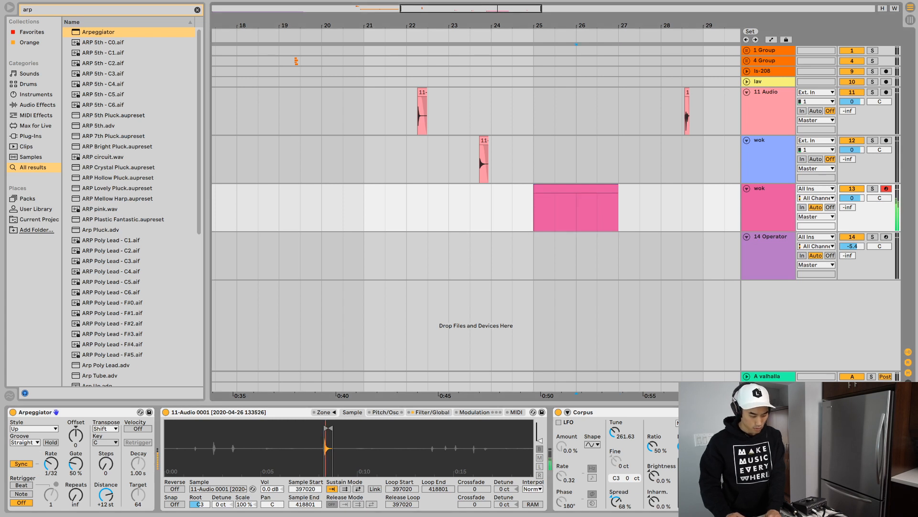
pyautogui.moveTo(75, 463)
pyautogui.mouseDown()
pyautogui.moveTo(76, 430)
pyautogui.moveTo(76, 482)
pyautogui.moveTo(75, 467)
pyautogui.moveTo(52, 459)
pyautogui.mouseUp()
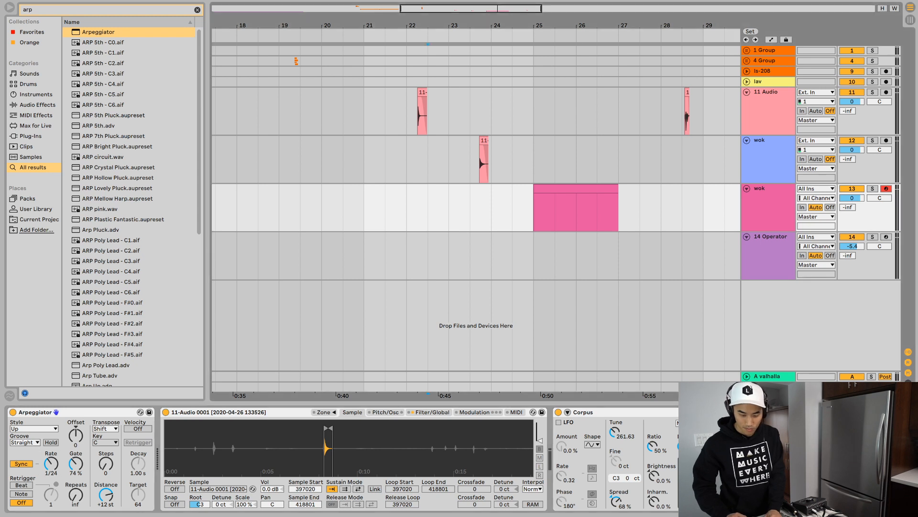
# - Audition the audio clip at bar 22 and move it to about bar 21.3 on a new audio track named spoon
pyautogui.click(418, 116)
pyautogui.press('space')
pyautogui.press('space')
pyautogui.click(422, 93)
pyautogui.press('space')
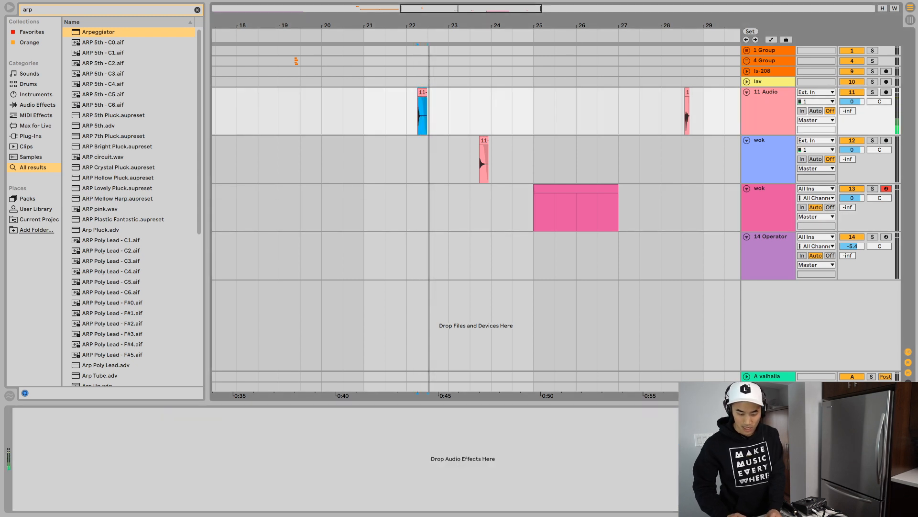
pyautogui.press('super+t')
pyautogui.press('super+r')
pyautogui.write('spoon')
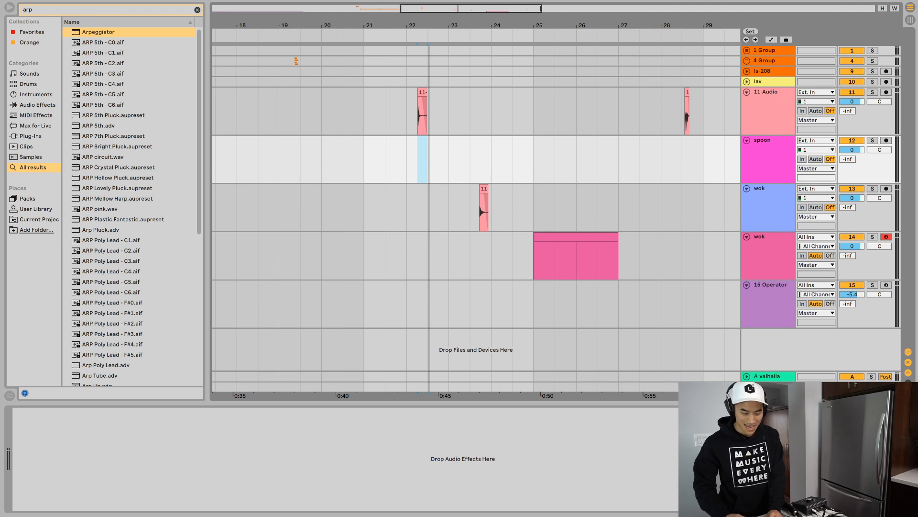
pyautogui.moveTo(422, 92); pyautogui.dragTo(390, 140)
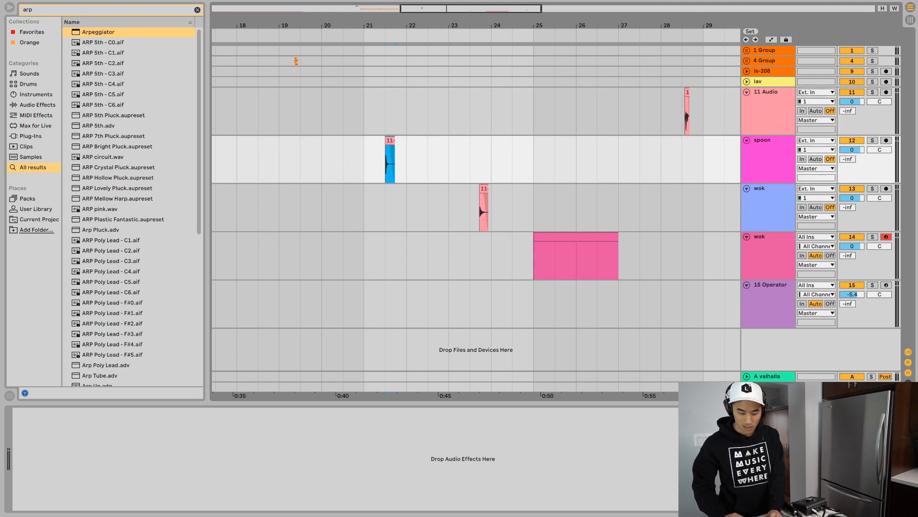
# - Audition the remaining clip at bar 28 and rename its audio track clipboard
pyautogui.click(688, 114)
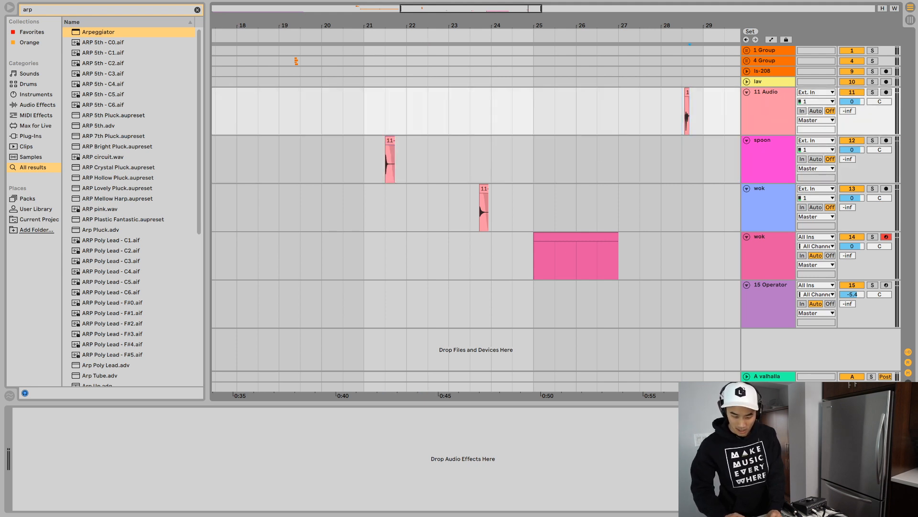
pyautogui.press('space')
pyautogui.press('space')
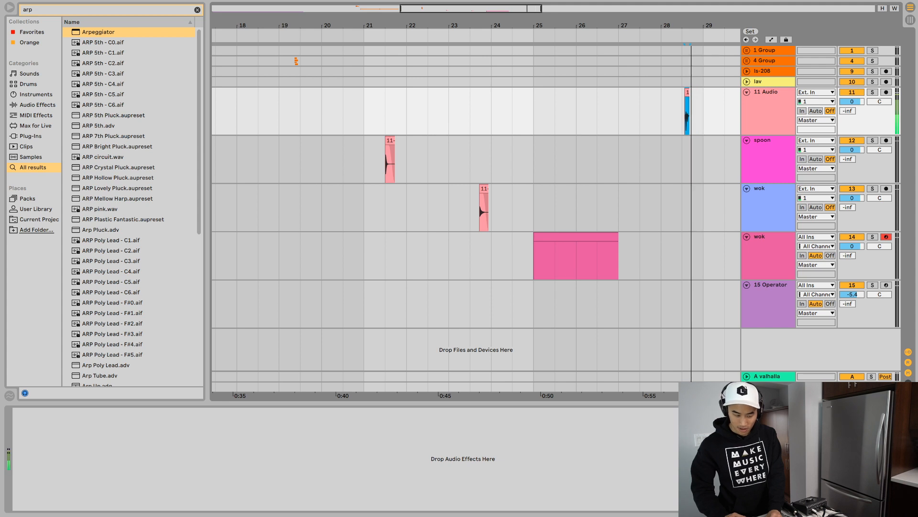
pyautogui.press('space')
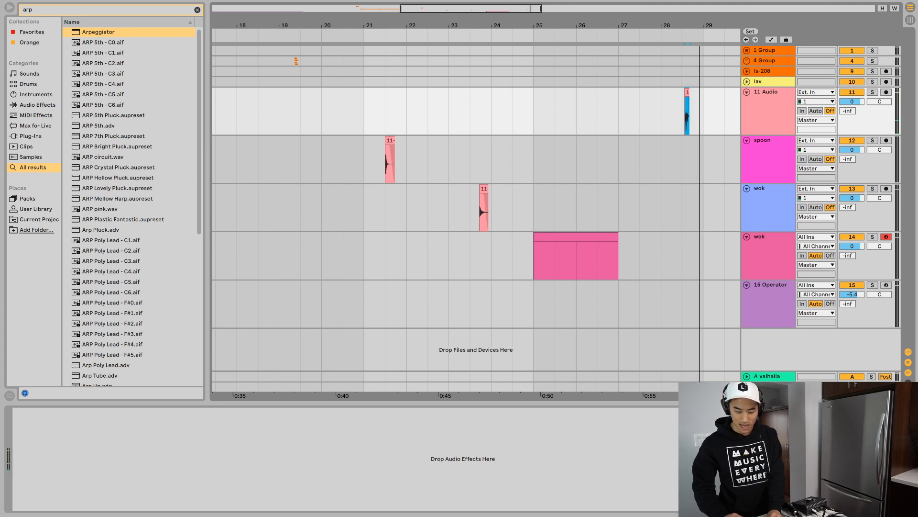
pyautogui.click(768, 93)
pyautogui.press('super+r')
pyautogui.write('clipboard')
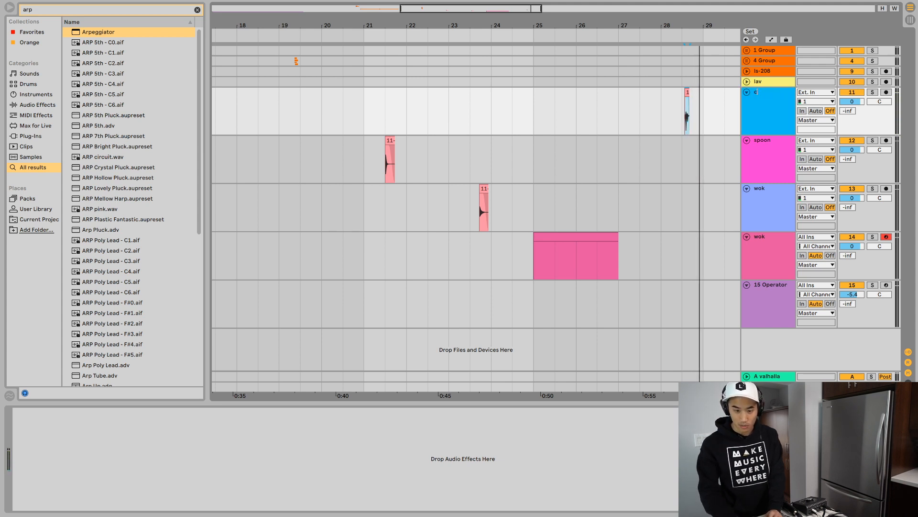
pyautogui.press('Return')
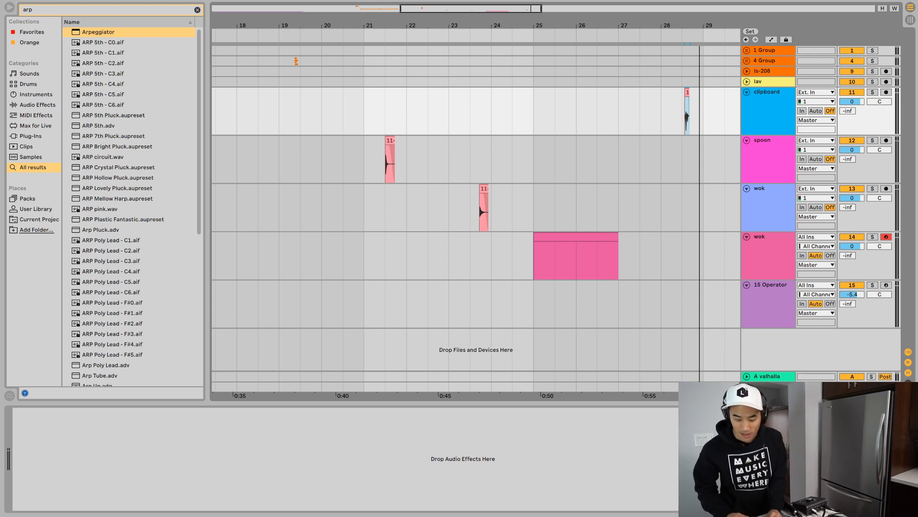
# - Open the wok MIDI clip in an enlarged note editor and draw a C1 note spanning both bars
pyautogui.click(767, 237)
pyautogui.doubleClick(575, 237)
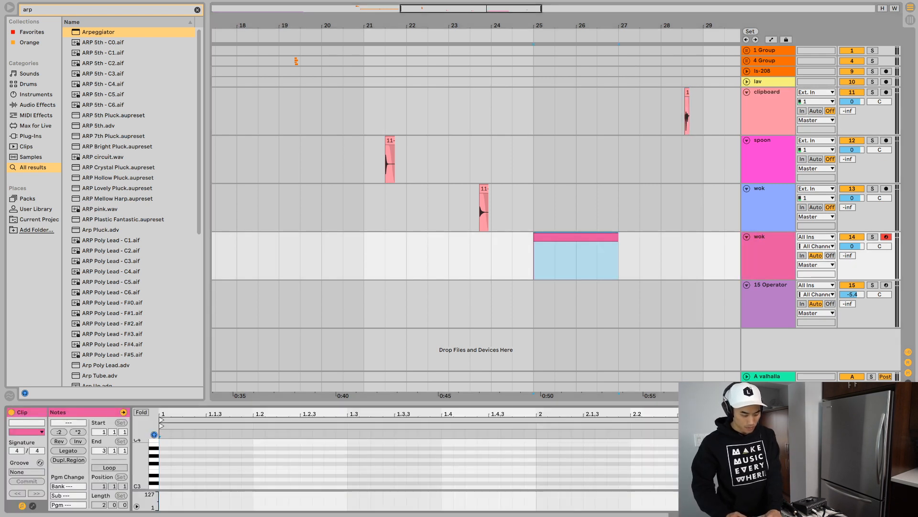
pyautogui.click(194, 452)
pyautogui.moveTo(201, 403); pyautogui.dragTo(201, 185)
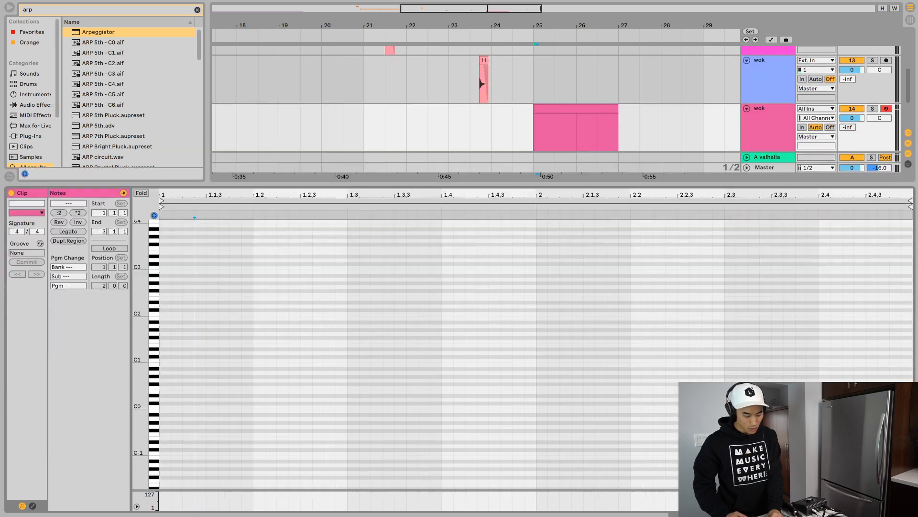
pyautogui.click(161, 301)
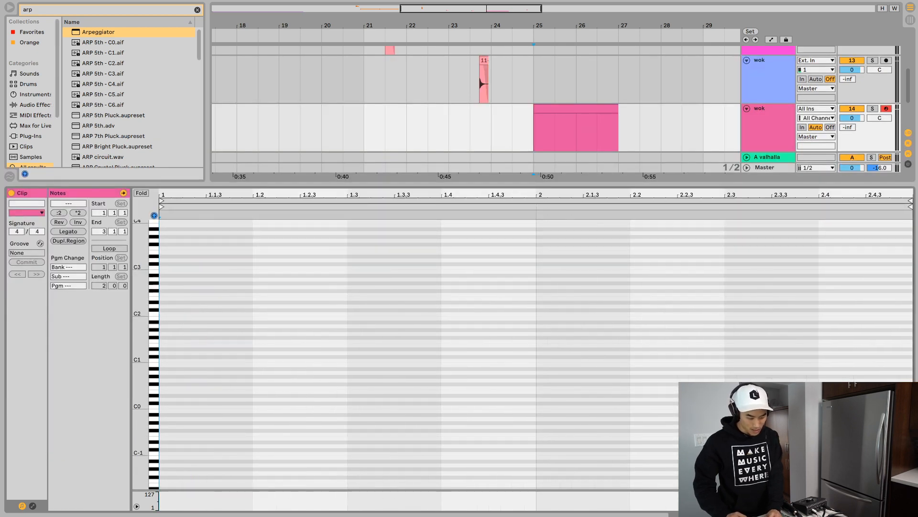
pyautogui.doubleClick(192, 360)
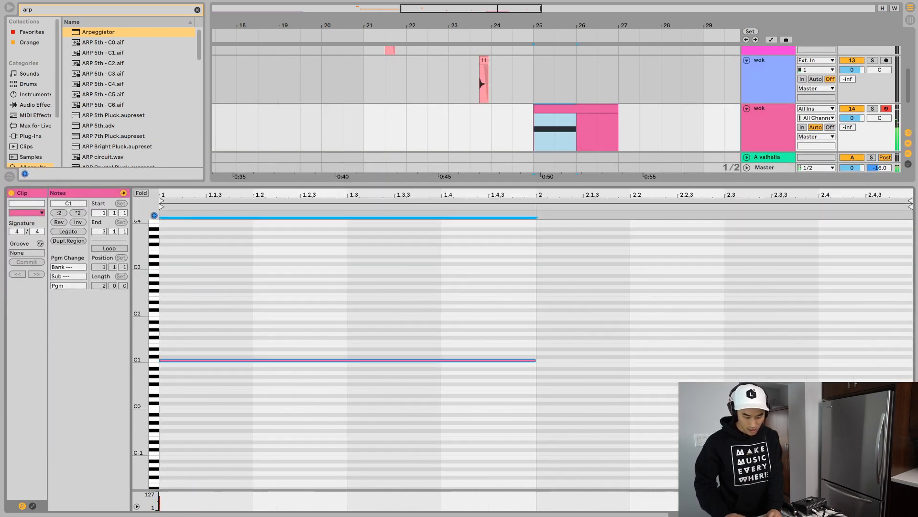
pyautogui.moveTo(535, 360); pyautogui.dragTo(911, 361)
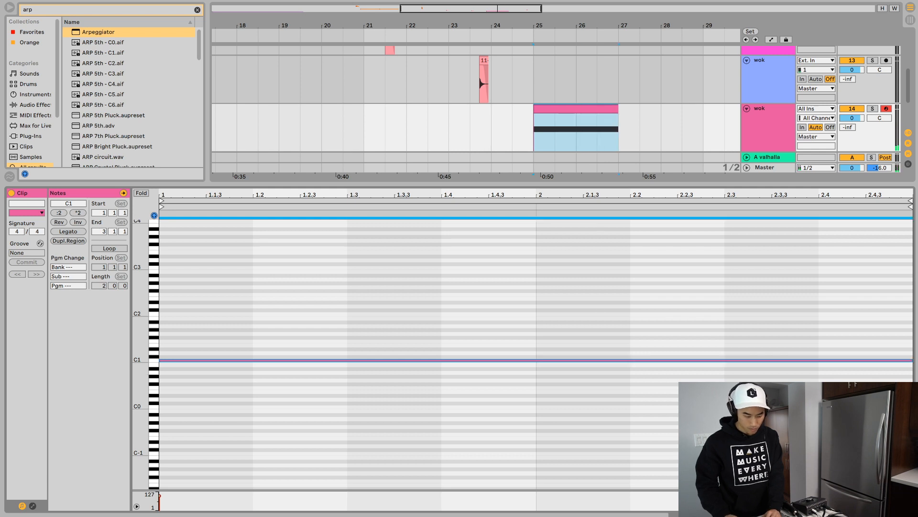
# - Stack copies of the two-bar C1 note at C2, G2 and A#2 in the wok clip
pyautogui.press('super+c')
pyautogui.press('super+v')
pyautogui.hotkey('shift', 'Up')
pyautogui.press('super+c')
pyautogui.press('super+v')
pyautogui.press('Up')
pyautogui.press('Up')
pyautogui.press('Up')
pyautogui.press('Up')
pyautogui.press('Up')
pyautogui.press('Up')
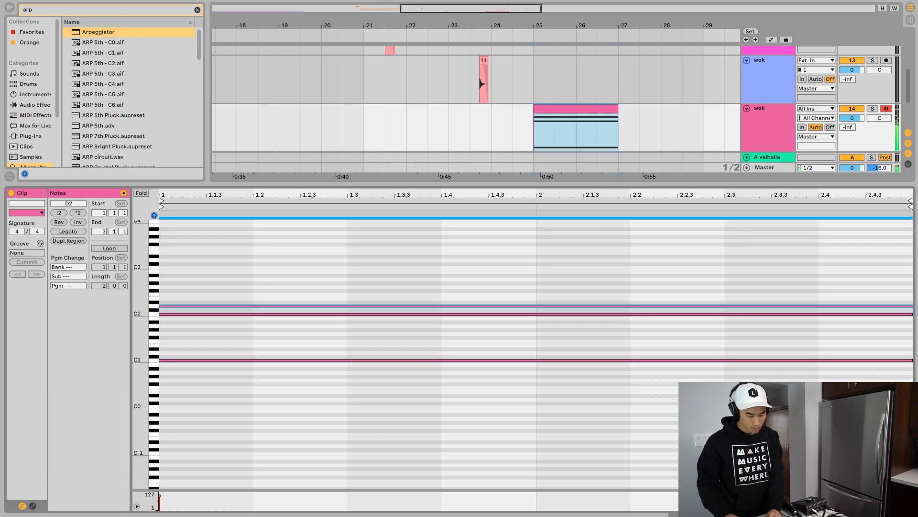
pyautogui.press('super+c')
pyautogui.press('super+v')
pyautogui.press('Up')
pyautogui.press('Up')
pyautogui.press('Up')
pyautogui.press('Up')
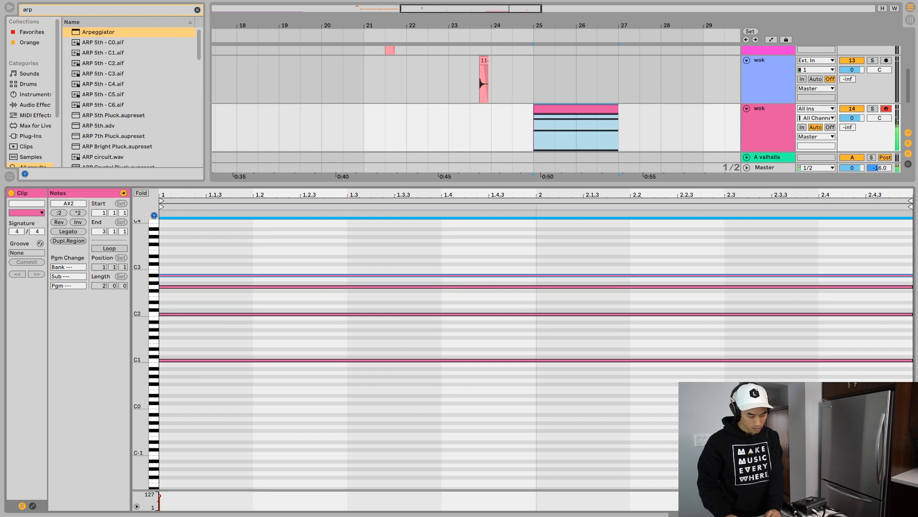
# - Extend the wok chord upward with two-bar copies at E3, A#3 and E4 and play it back
pyautogui.press('super+c')
pyautogui.press('super+v')
pyautogui.press('Up')
pyautogui.press('Up')
pyautogui.press('Up')
pyautogui.press('Up')
pyautogui.press('Up')
pyautogui.press('Up')
pyautogui.press('Up')
pyautogui.press('Up')
pyautogui.press('Up')
pyautogui.press('Up')
pyautogui.press('Up')
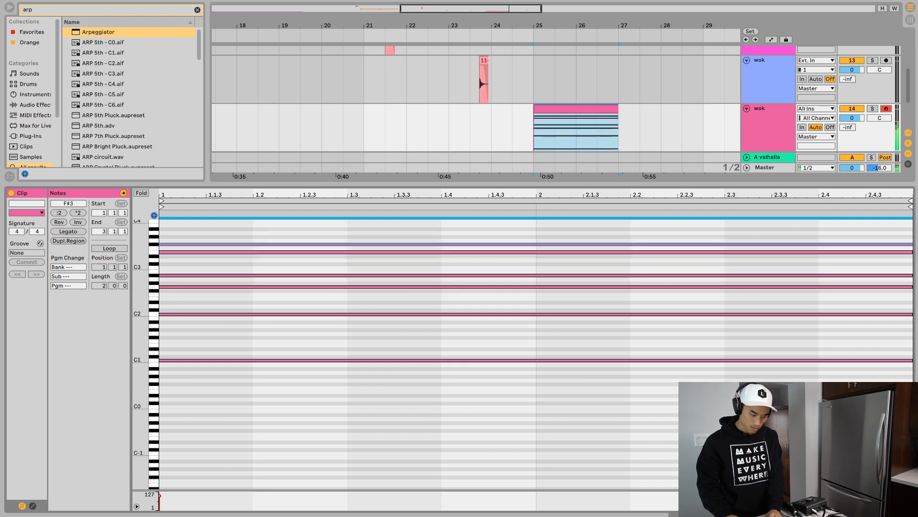
pyautogui.press('space')
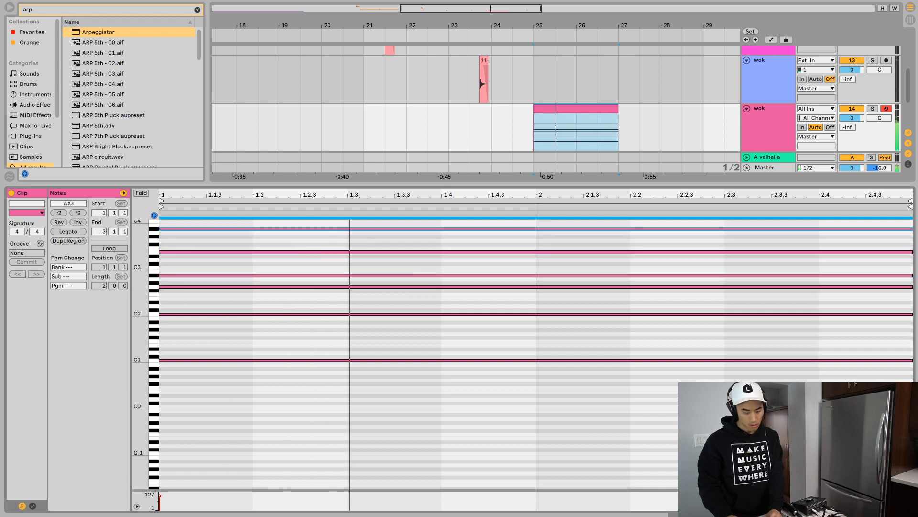
pyautogui.press('Up')
pyautogui.press('Up')
pyautogui.press('Up')
pyautogui.press('Up')
pyautogui.press('Up')
pyautogui.press('Up')
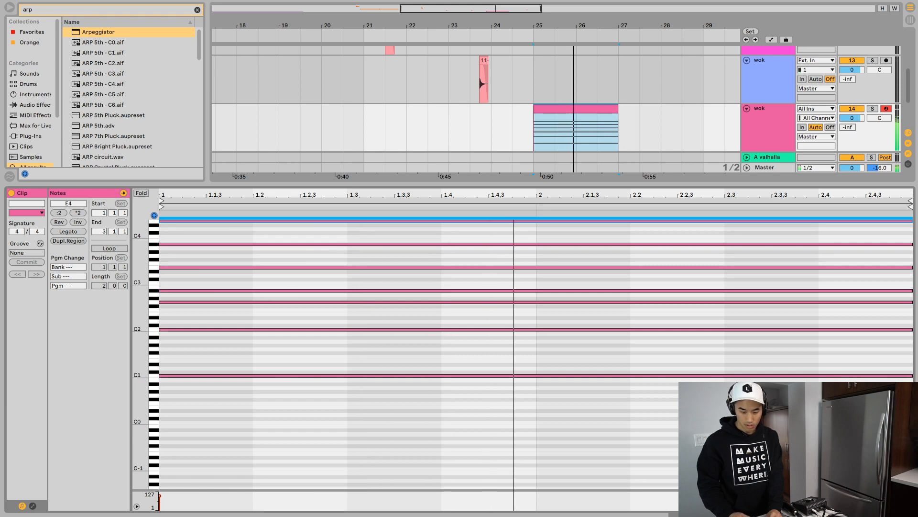
# - Play the wok arpeggio and examine the Corpus, Reverb and Gate settings in its device chain
pyautogui.doubleClick(769, 109)
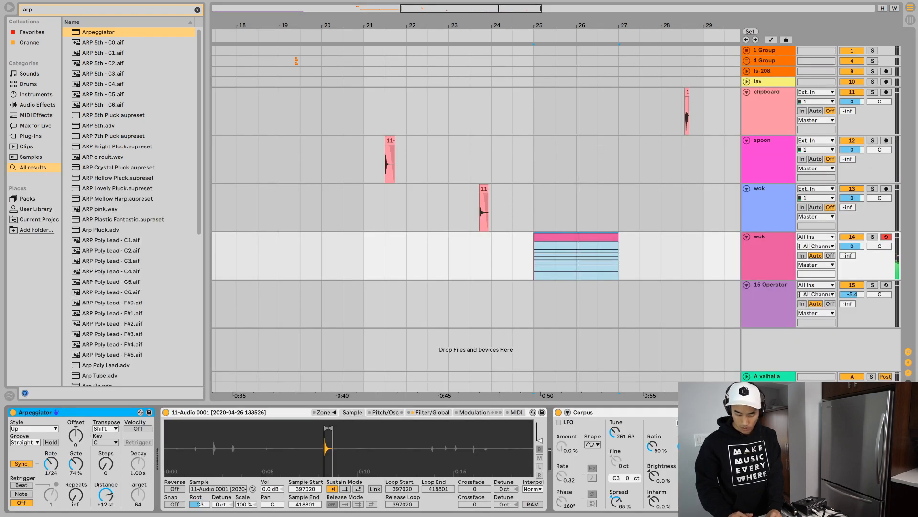
pyautogui.hscroll(6, 342, 458)
pyautogui.press('space')
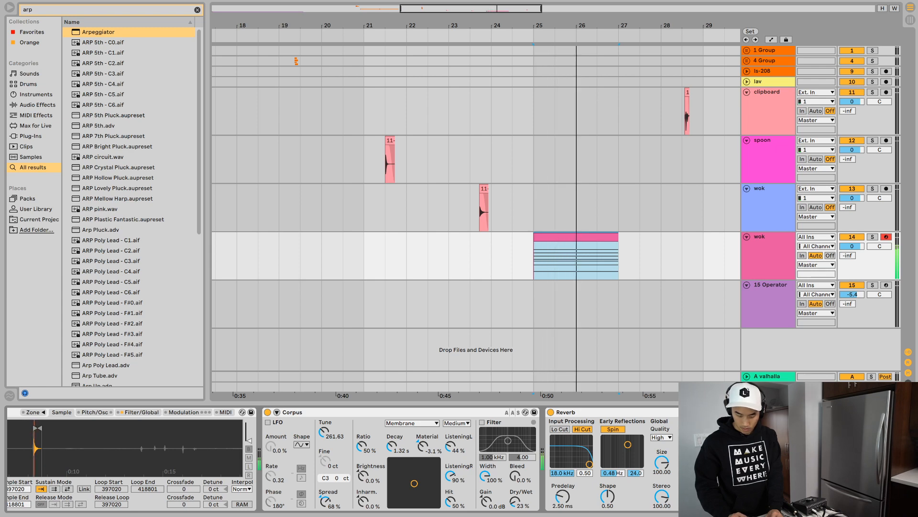
pyautogui.hscroll(6, 342, 458)
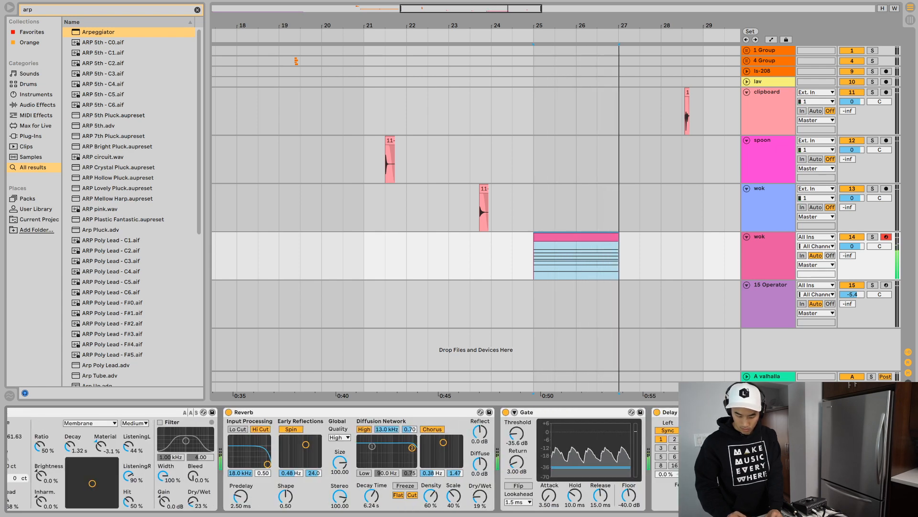
pyautogui.press('space')
pyautogui.click(576, 258)
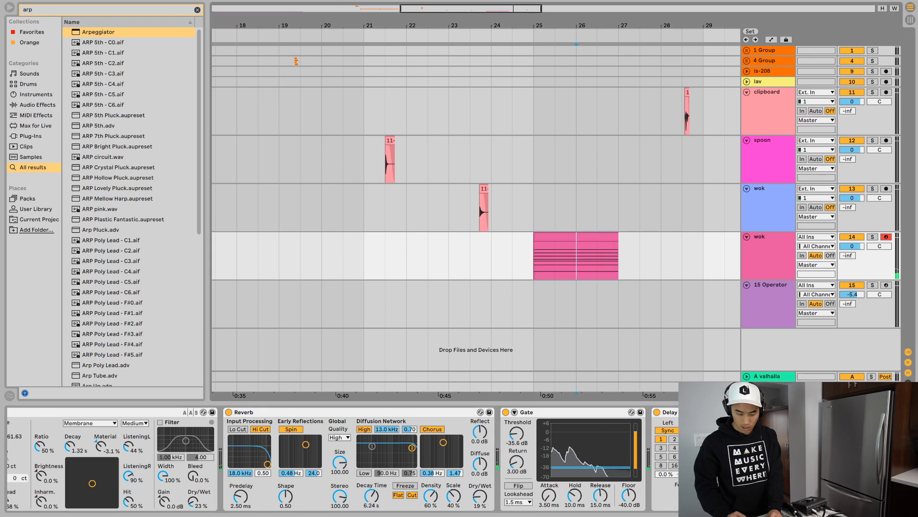
pyautogui.click(576, 236)
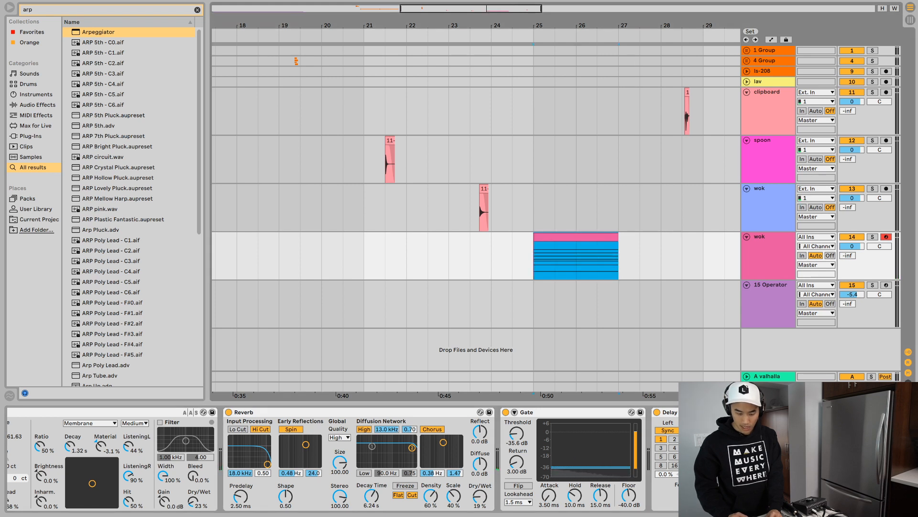
# - Move the clipboard clip from bar 28 to about bar 32.3 on the same track
pyautogui.click(684, 113)
pyautogui.click(687, 93)
pyautogui.press('super+x')
pyautogui.hscroll(6, 687, 106)
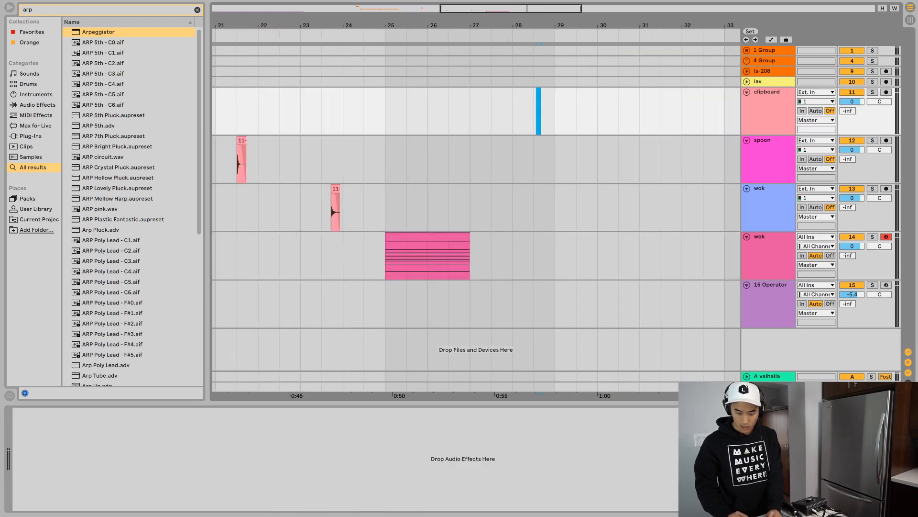
pyautogui.click(701, 111)
pyautogui.press('super+v')
# - Duplicate the two-bar wok MIDI clip to bar 27 and open the copy's notes
pyautogui.click(425, 237)
pyautogui.press('super+d')
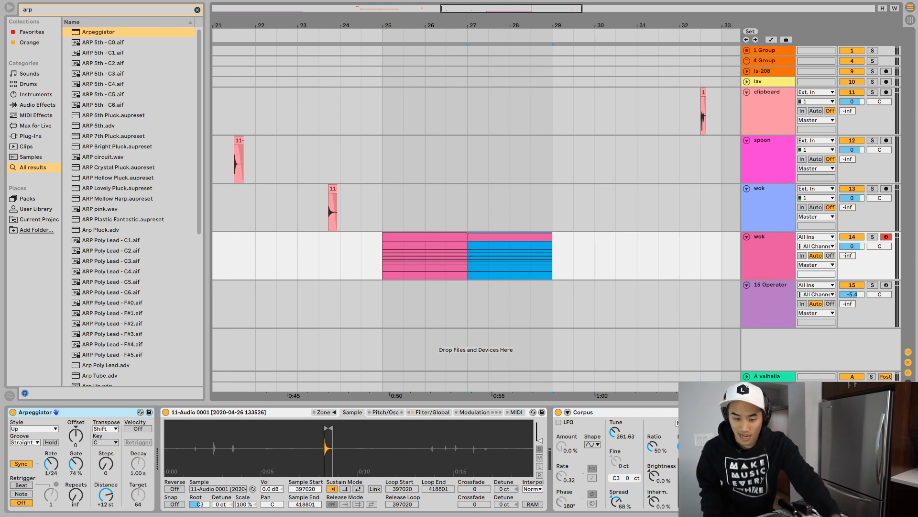
pyautogui.hotkey('shift', 'Tab')
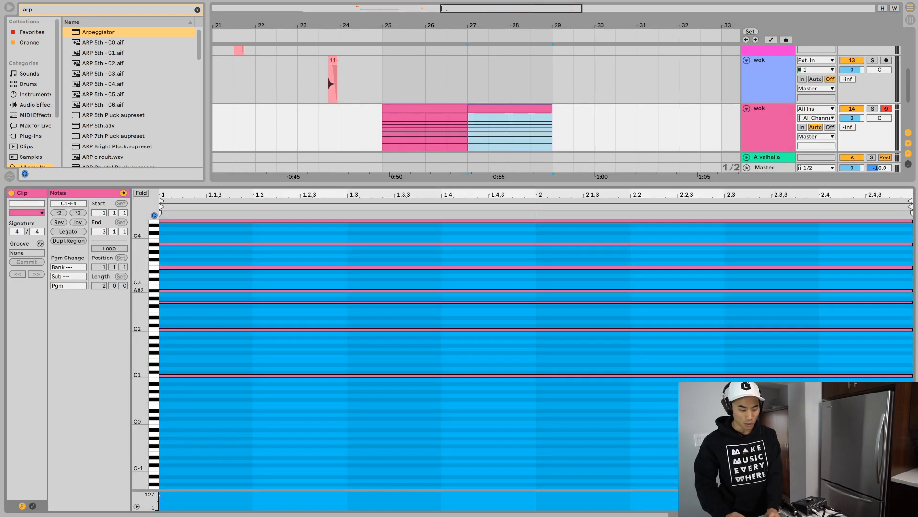
# - Replace all notes in the wok clip at bar 27 with a single G1 note spanning two bars
pyautogui.click(537, 391)
pyautogui.scroll(2, 536, 391)
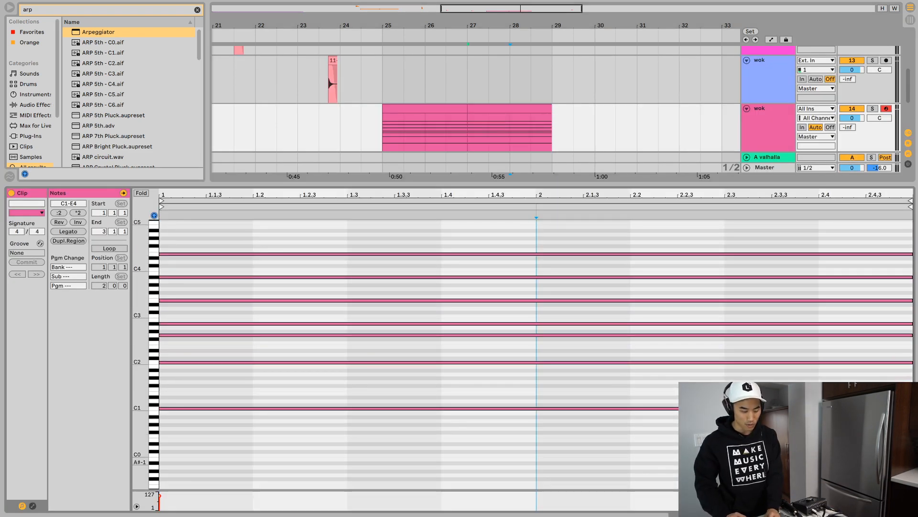
pyautogui.hotkey('ctrl', 'a')
pyautogui.press('Delete')
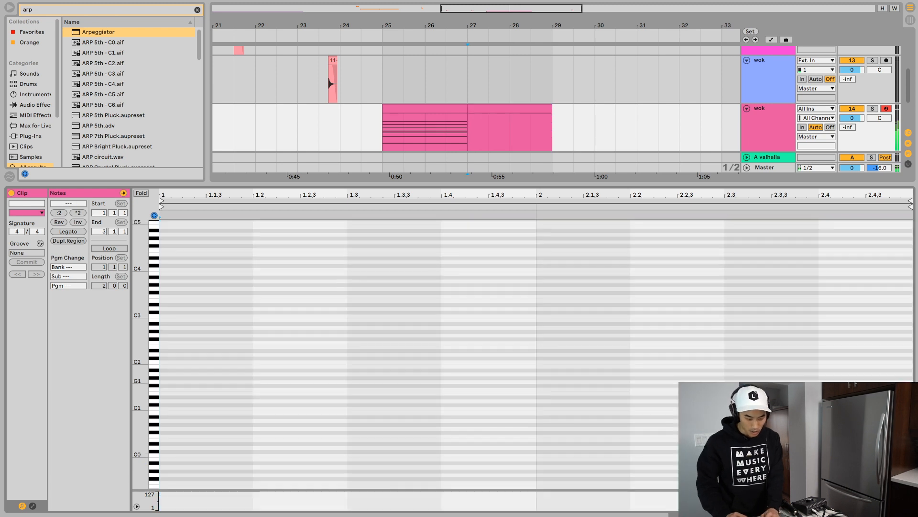
pyautogui.press('Right')
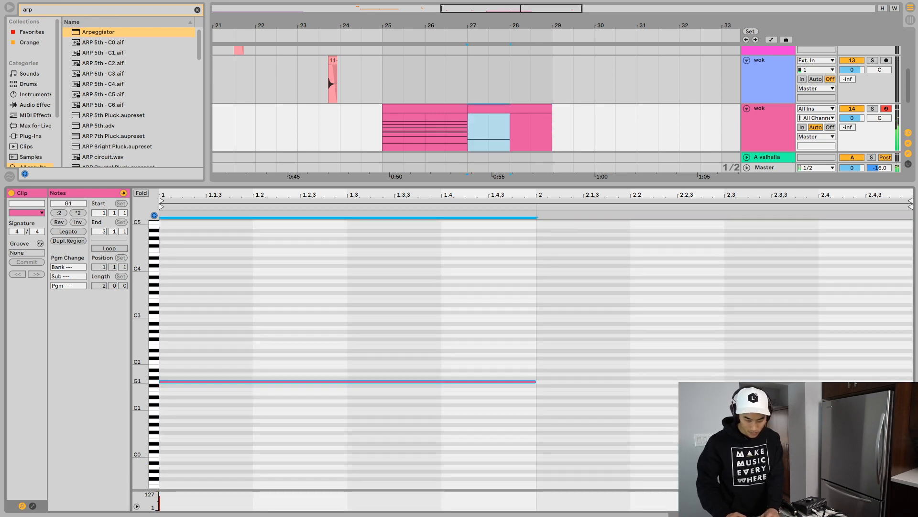
pyautogui.press('Right')
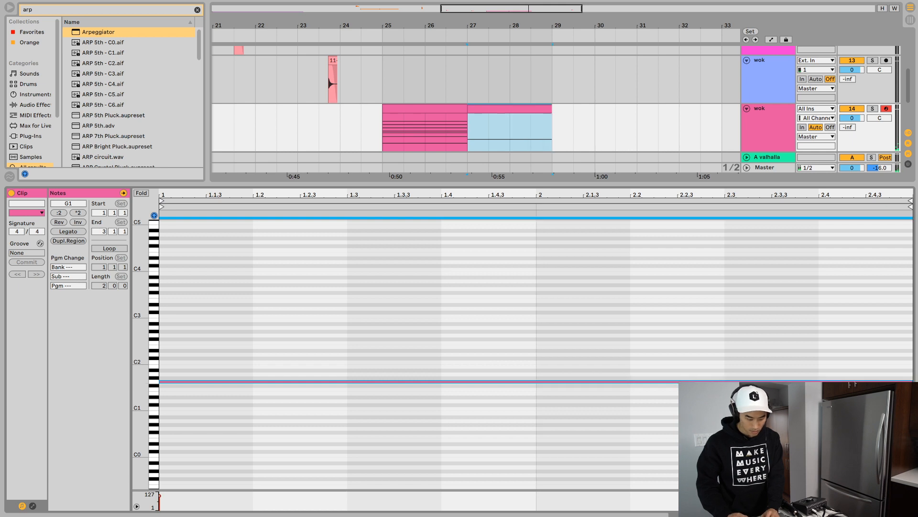
# - Build the bar 27 chord upward from G1 with two-bar copies at G2, B2 and G3
pyautogui.hotkey('shift', 'Up')
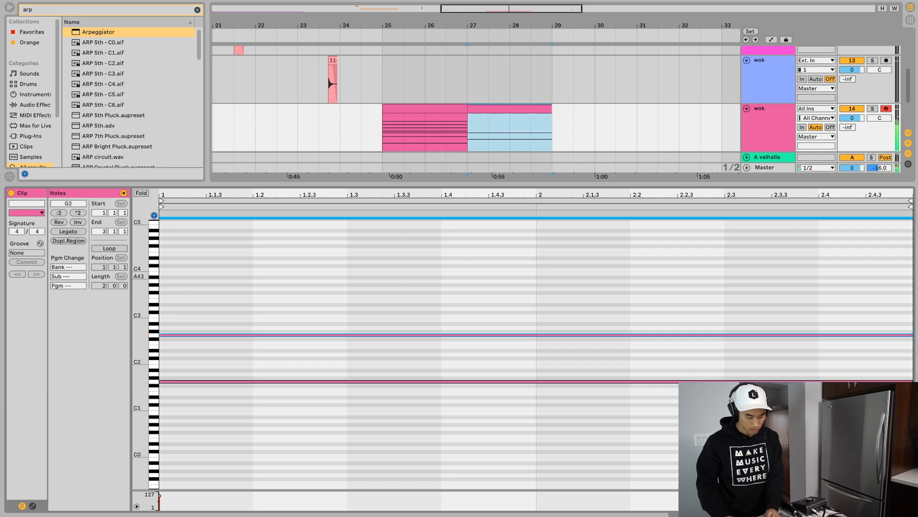
pyautogui.press('super+c')
pyautogui.press('super+v')
pyautogui.press('Up')
pyautogui.press('Up')
pyautogui.press('Up')
pyautogui.press('Up')
pyautogui.press('super+c')
pyautogui.press('super+v')
pyautogui.press('Up')
pyautogui.press('Up')
pyautogui.press('Up')
pyautogui.press('Up')
pyautogui.press('Up')
pyautogui.press('Up')
pyautogui.press('Up')
pyautogui.press('Up')
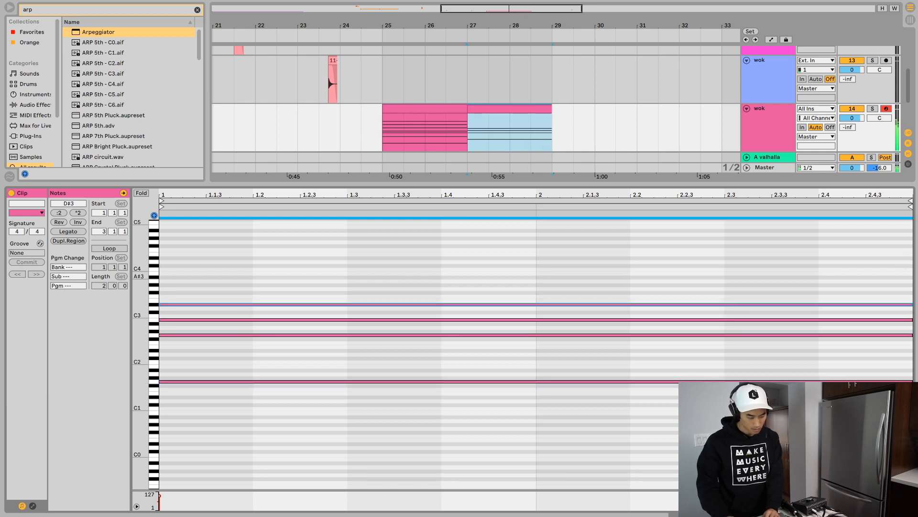
# - Extend the bar 27 chord with two-bar copies at B3 and D4 and play it back
pyautogui.press('super+c')
pyautogui.press('super+v')
pyautogui.press('Up')
pyautogui.press('Up')
pyautogui.press('Up')
pyautogui.press('Up')
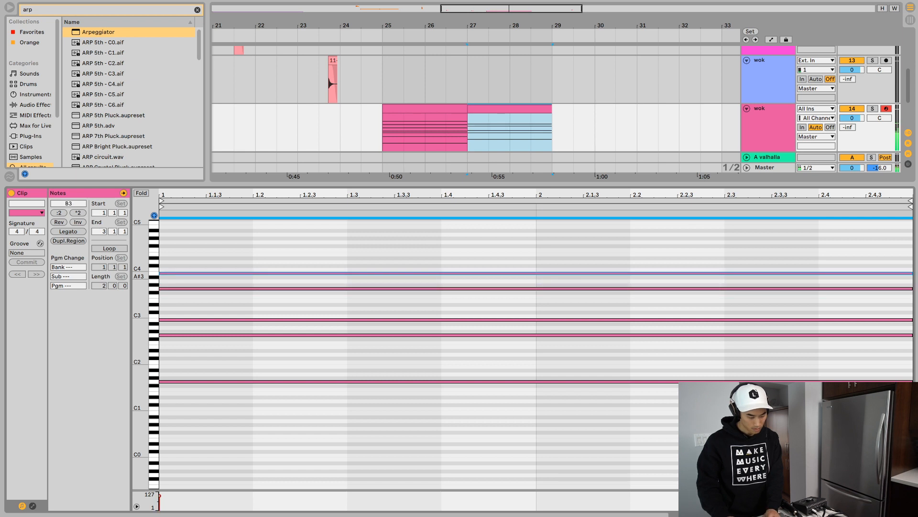
pyautogui.press('super+c')
pyautogui.press('super+v')
pyautogui.press('Up')
pyautogui.press('Up')
pyautogui.press('Up')
pyautogui.press('space')
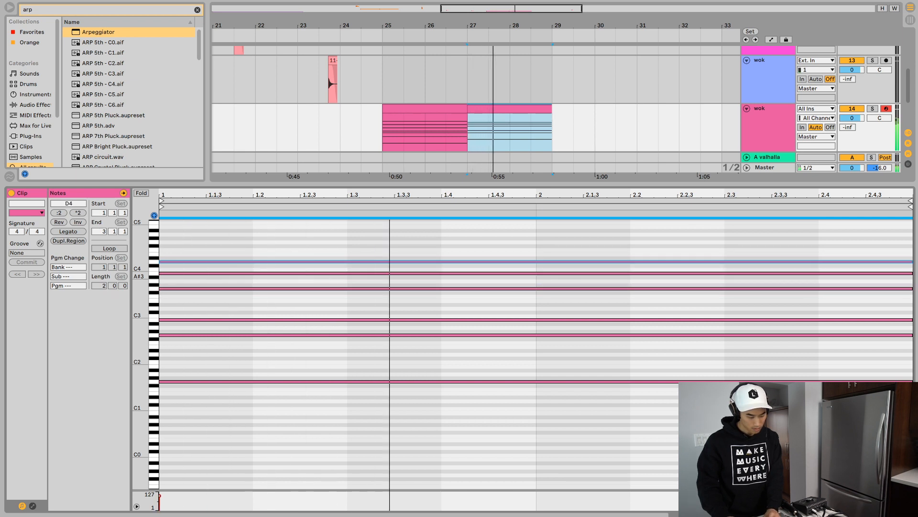
pyautogui.press('space')
# - Add a two-bar A2 note to the bar 27 chord and listen to the result
pyautogui.moveTo(265, 360); pyautogui.dragTo(286, 467)
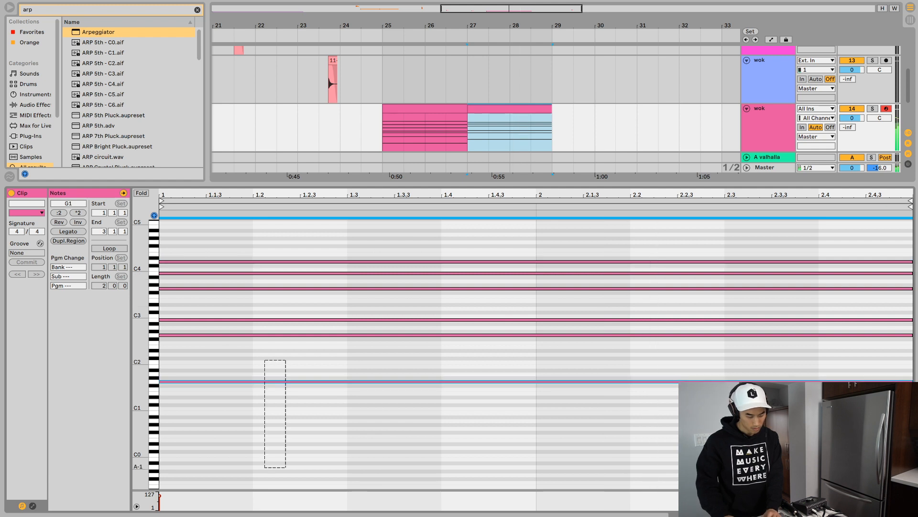
pyautogui.press('space')
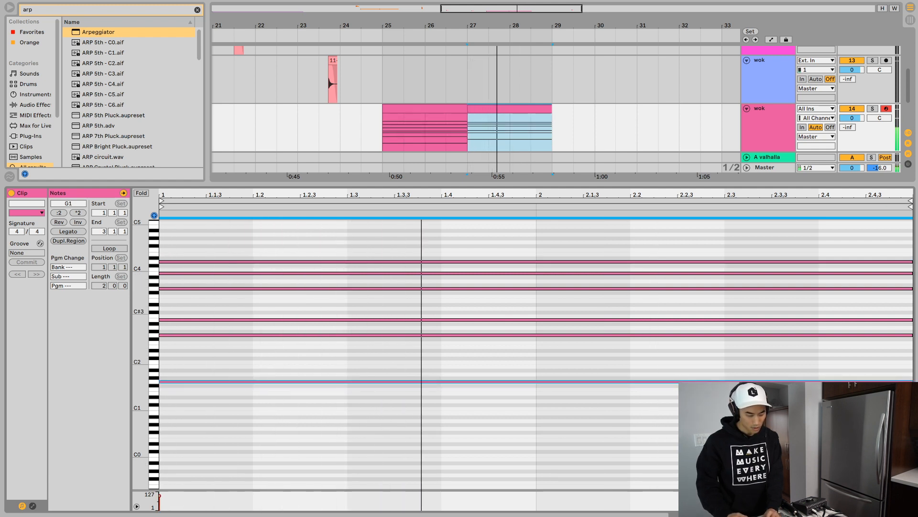
pyautogui.press('space')
pyautogui.moveTo(209, 312); pyautogui.dragTo(225, 327)
pyautogui.click(225, 335)
pyautogui.press('space')
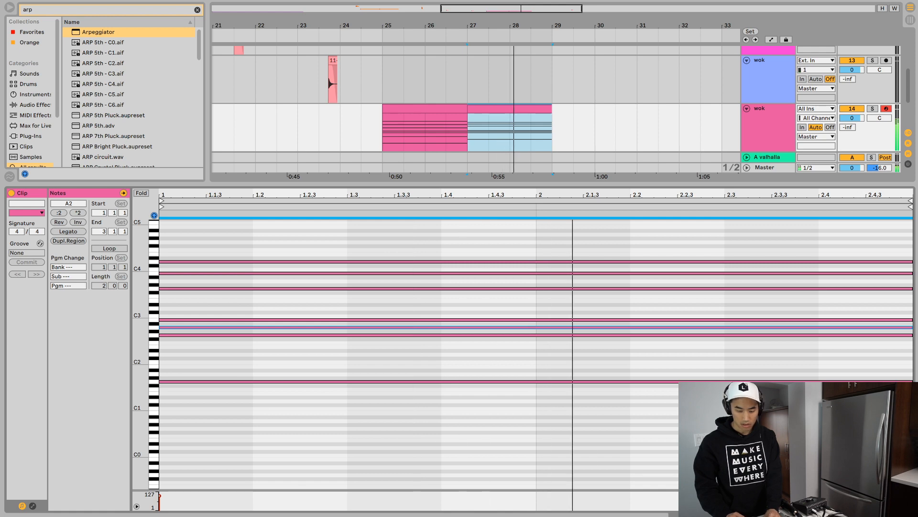
pyautogui.click(768, 120)
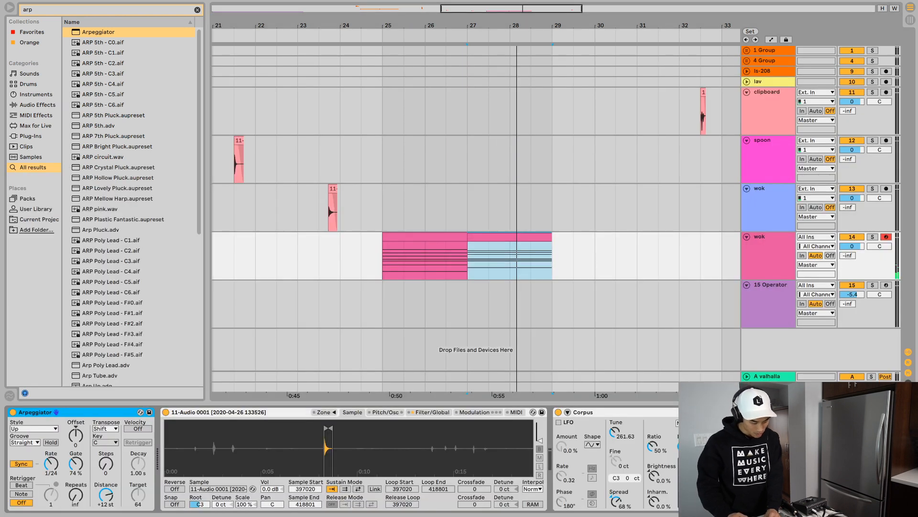
pyautogui.press('space')
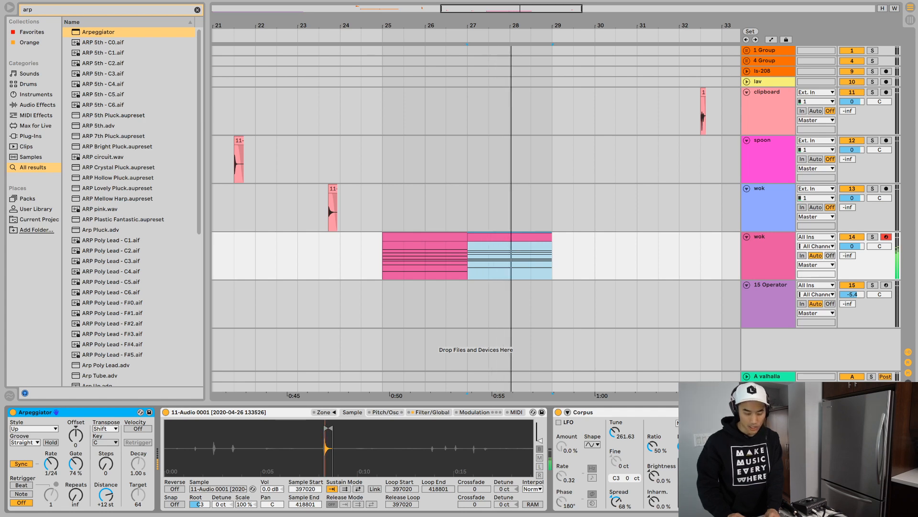
pyautogui.press('space')
# - Create an empty two-bar wok clip at bar 29 and enter an E1 note spanning both bars
pyautogui.hotkey('ctrl', 'd')
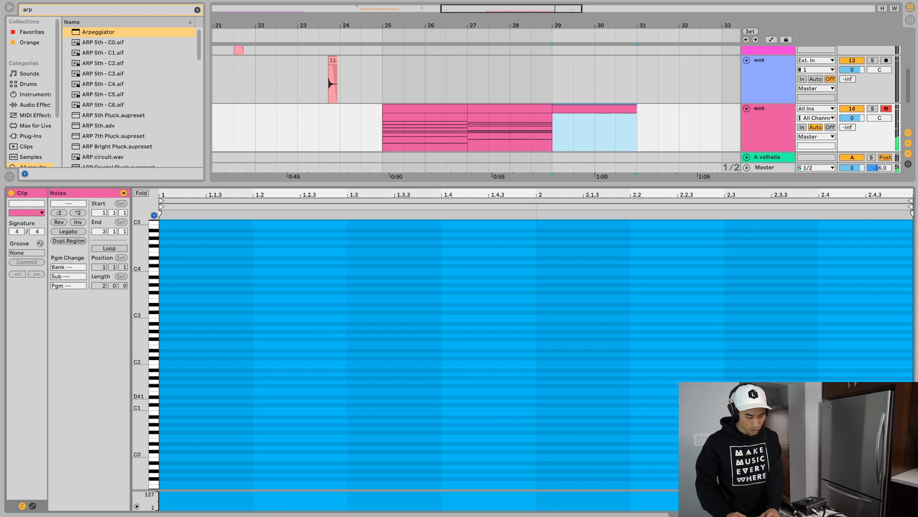
pyautogui.click(174, 396)
pyautogui.doubleClick(174, 392)
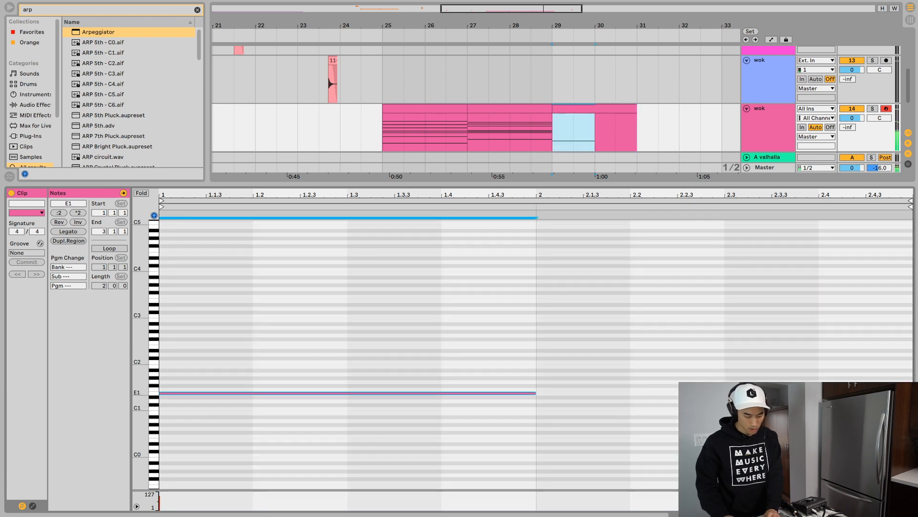
pyautogui.press('Down')
pyautogui.press('Up')
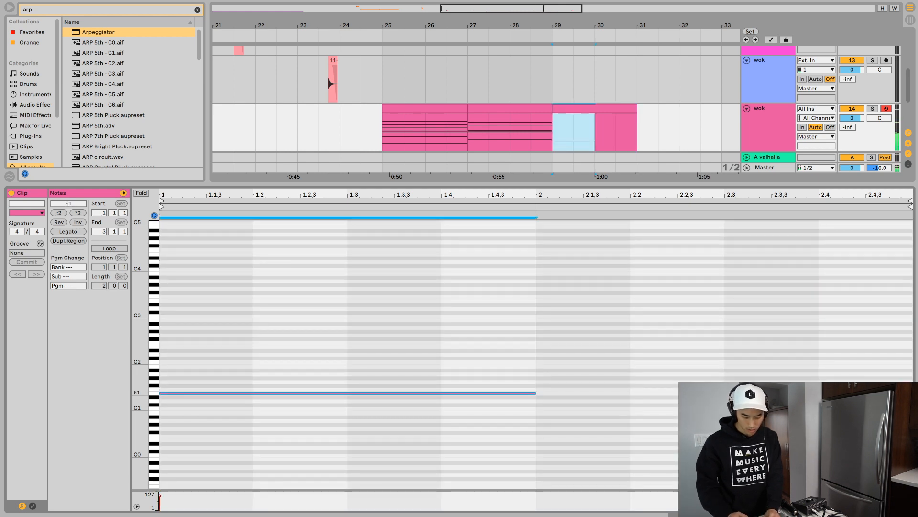
pyautogui.moveTo(535, 393); pyautogui.dragTo(913, 392)
pyautogui.click(909, 388)
# - Stack two-bar copies of the E1 note at E2, B2 and G3 in the bar 29 clip
pyautogui.press('super+a')
pyautogui.press('super+c')
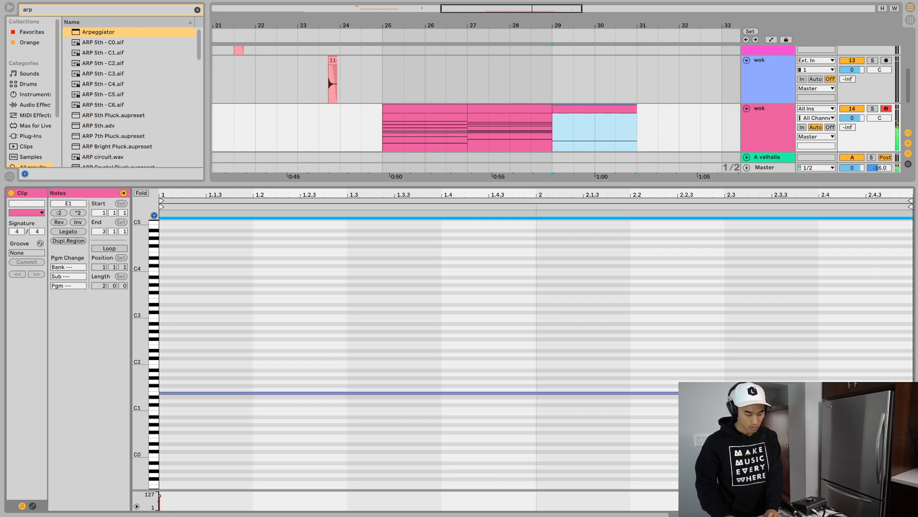
pyautogui.press('super+v')
pyautogui.hotkey('shift', 'Up')
pyautogui.press('super+v')
pyautogui.press('Up')
pyautogui.press('Up')
pyautogui.press('Up')
pyautogui.press('Up')
pyautogui.press('Up')
pyautogui.press('Up')
pyautogui.press('Up')
pyautogui.press('Up')
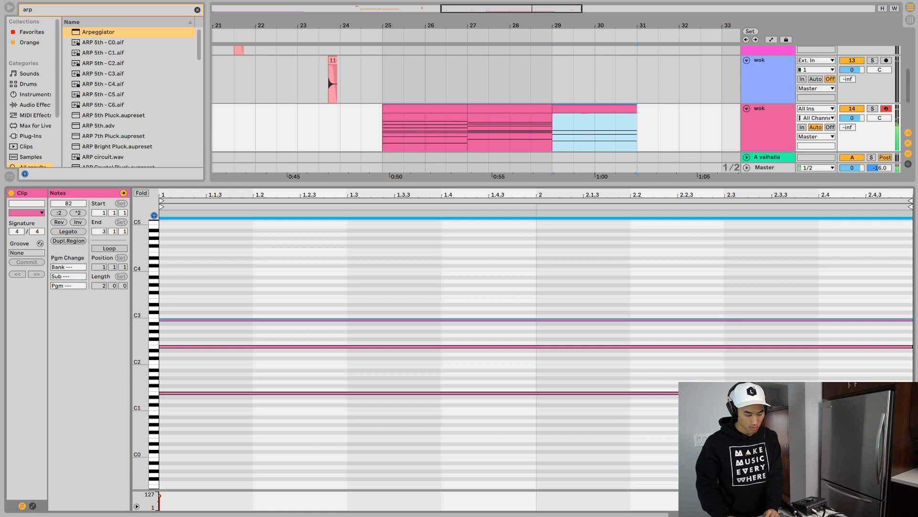
pyautogui.press('super+v')
pyautogui.press('Up')
pyautogui.press('Up')
pyautogui.press('Up')
pyautogui.press('Up')
pyautogui.press('Up')
pyautogui.press('Up')
pyautogui.press('Up')
pyautogui.press('Up')
# - Complete the bar 29 chord with two-bar copies at B3 and E4 and play it back
pyautogui.press('super+v')
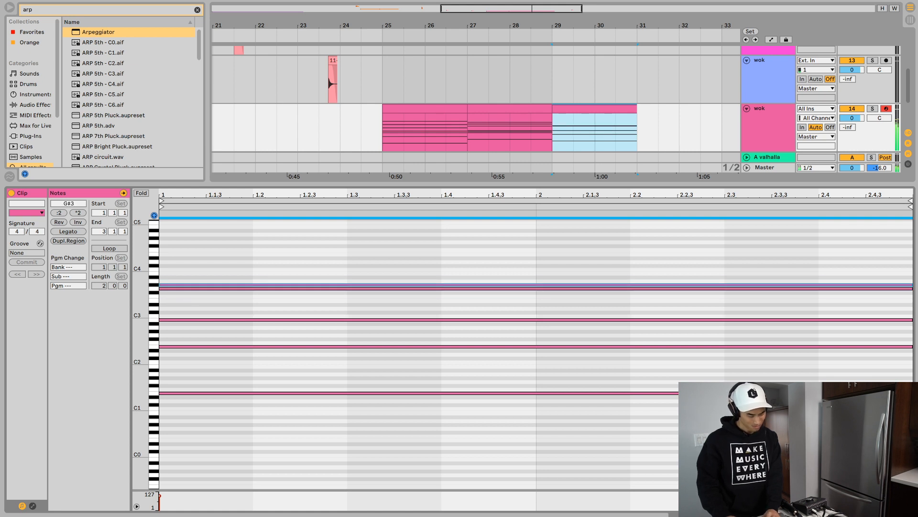
pyautogui.press('Up')
pyautogui.press('Up')
pyautogui.press('Up')
pyautogui.press('super+v')
pyautogui.press('Up')
pyautogui.press('Up')
pyautogui.press('Up')
pyautogui.press('Up')
pyautogui.press('Up')
pyautogui.press('space')
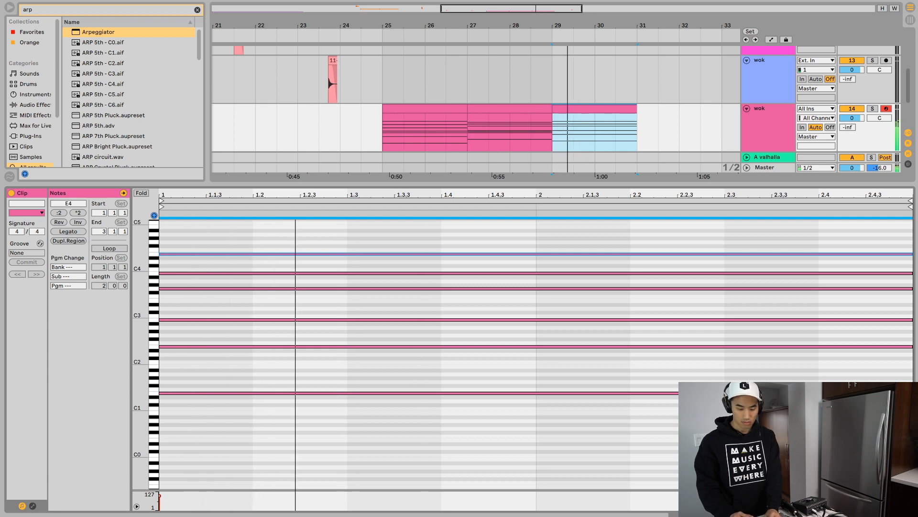
pyautogui.press('space')
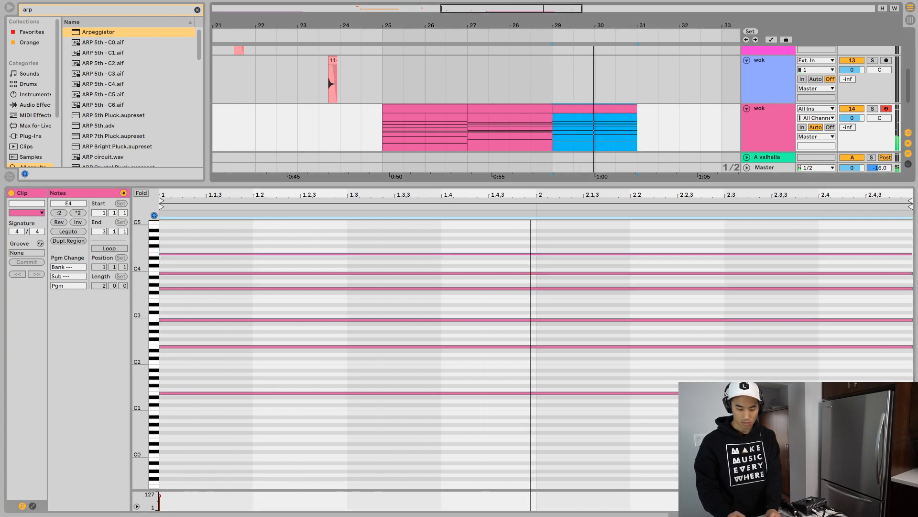
# - Loop the three wok MIDI clips from bar 25 to bar 31 and start playback
pyautogui.click(768, 115)
pyautogui.hotkey('shift', 'Tab')
pyautogui.click(425, 236)
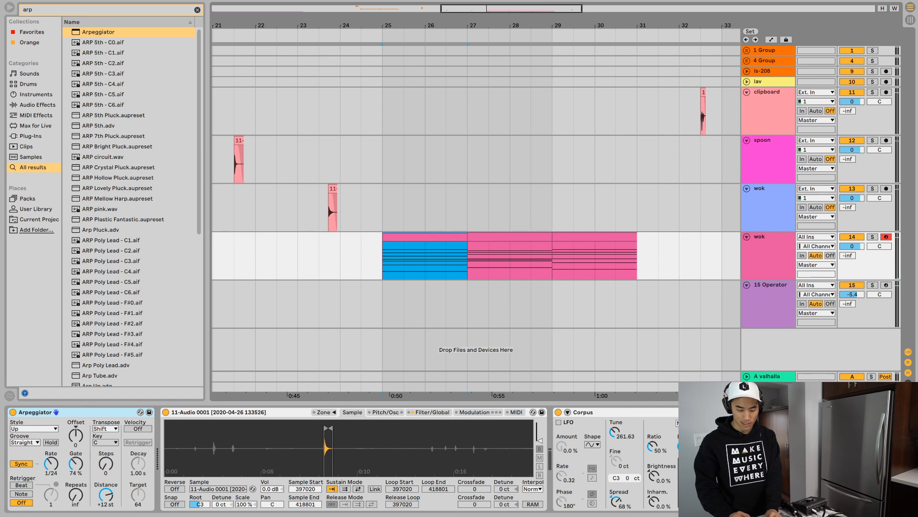
pyautogui.keyDown('shift'); pyautogui.click(594, 237); pyautogui.keyUp('shift')
pyautogui.press('super+l')
pyautogui.press('space')
# - Try a 1/32 rate and free-running timing on the wok Arpeggiator, and settle on a synced rate of 1/16
pyautogui.click(50, 463)
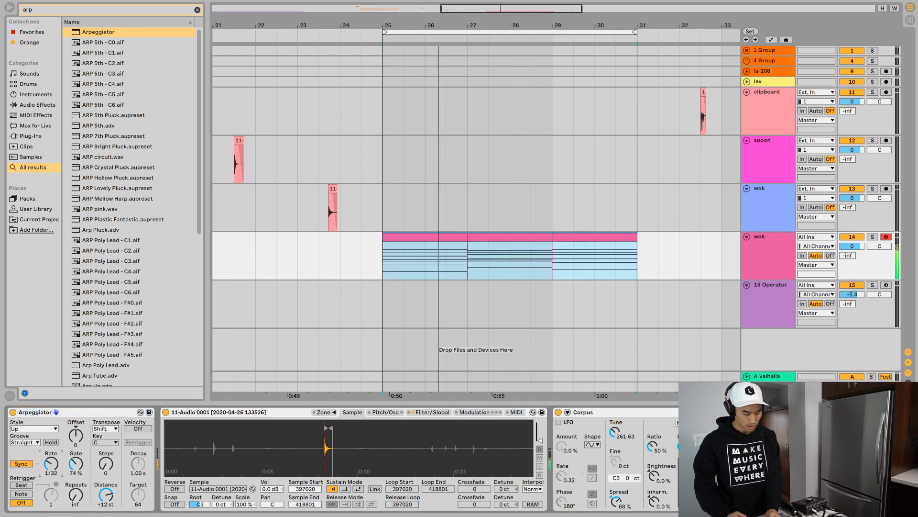
pyautogui.click(21, 463)
pyautogui.moveTo(50, 463)
pyautogui.mouseDown()
pyautogui.moveTo(51, 445)
pyautogui.moveTo(51, 459)
pyautogui.mouseUp()
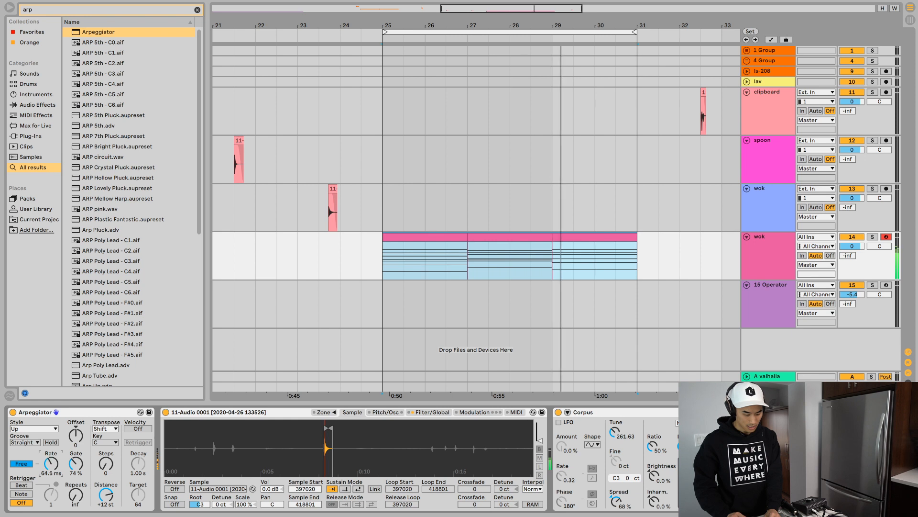
pyautogui.click(21, 463)
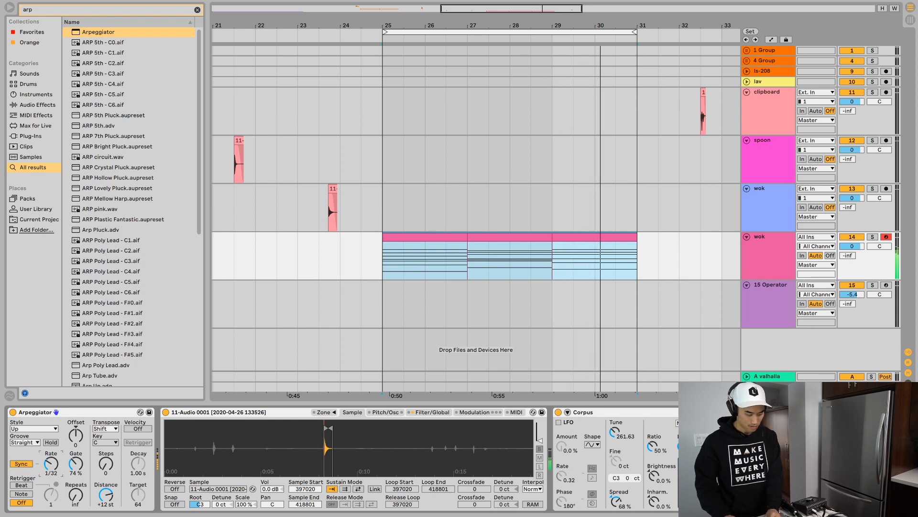
pyautogui.moveTo(51, 463); pyautogui.dragTo(51, 458)
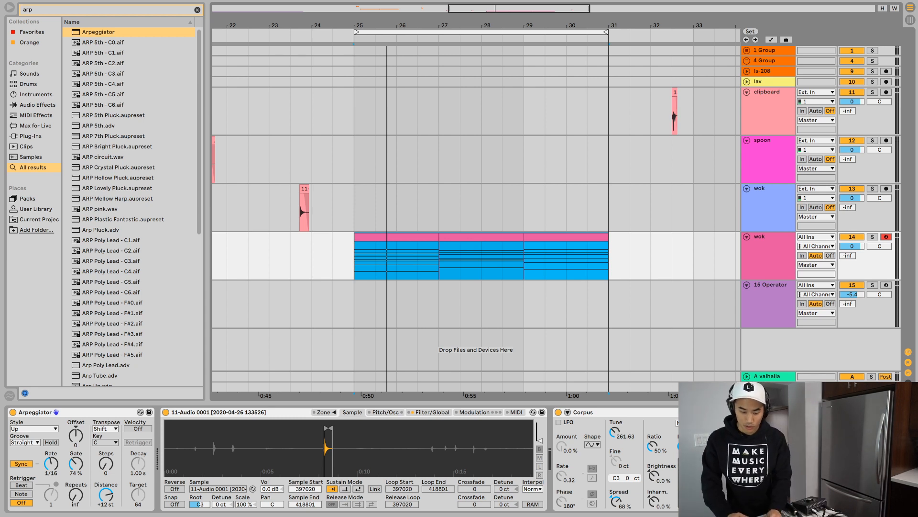
# - Play the clipboard clip and load an Amp effect onto its track
pyautogui.click(767, 92)
pyautogui.click(675, 92)
pyautogui.press('space')
pyautogui.click(766, 92)
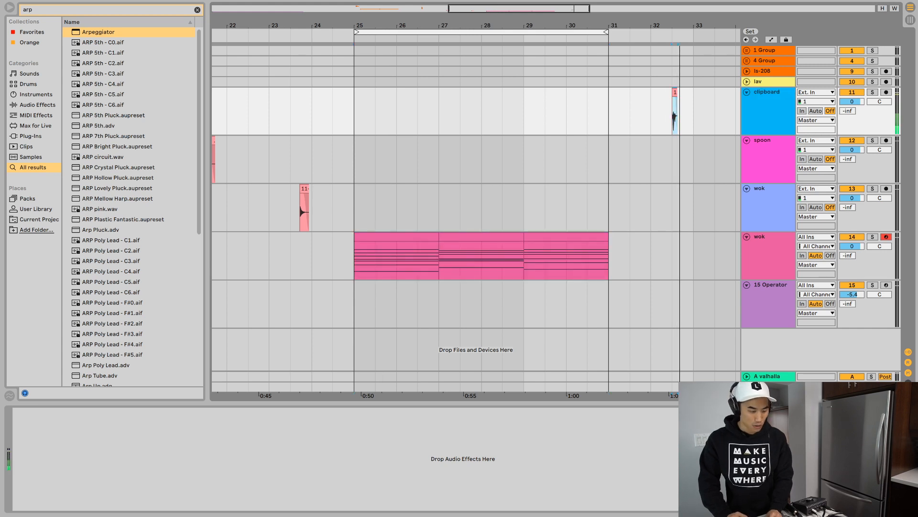
pyautogui.click(98, 32)
pyautogui.hotkey('ctrl', 'f')
pyautogui.write('amp')
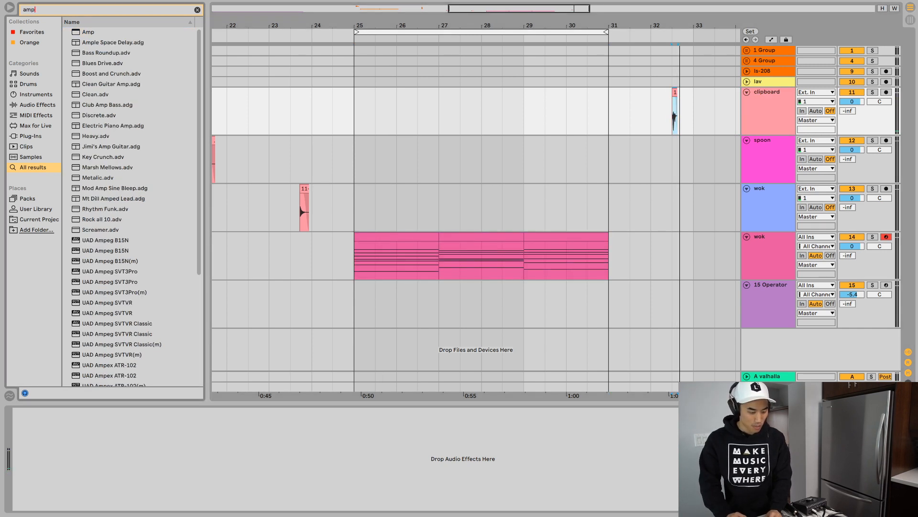
pyautogui.press('Return')
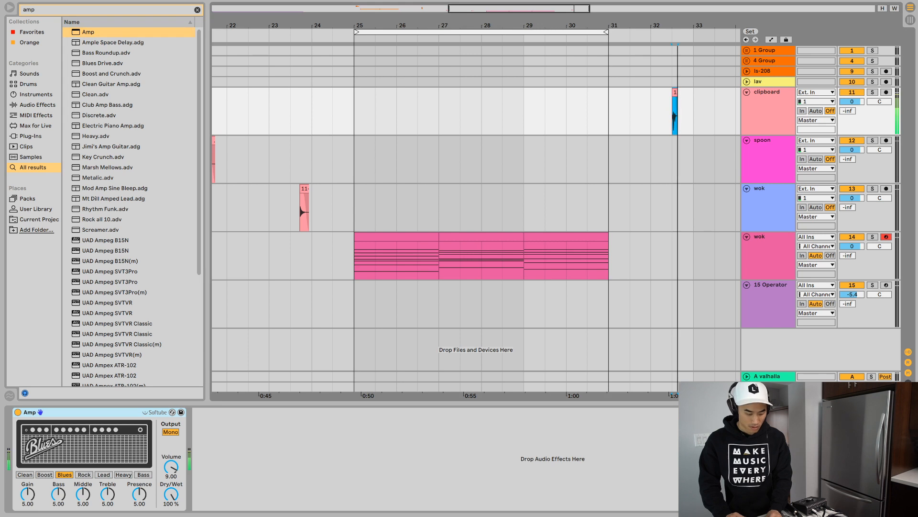
# - Audition the Amp models on the clipboard hit and keep Blues, with Gain at 8.81, Treble at 6.75 and Presence at 9.52
pyautogui.moveTo(139, 494); pyautogui.dragTo(139, 478)
pyautogui.click(123, 475)
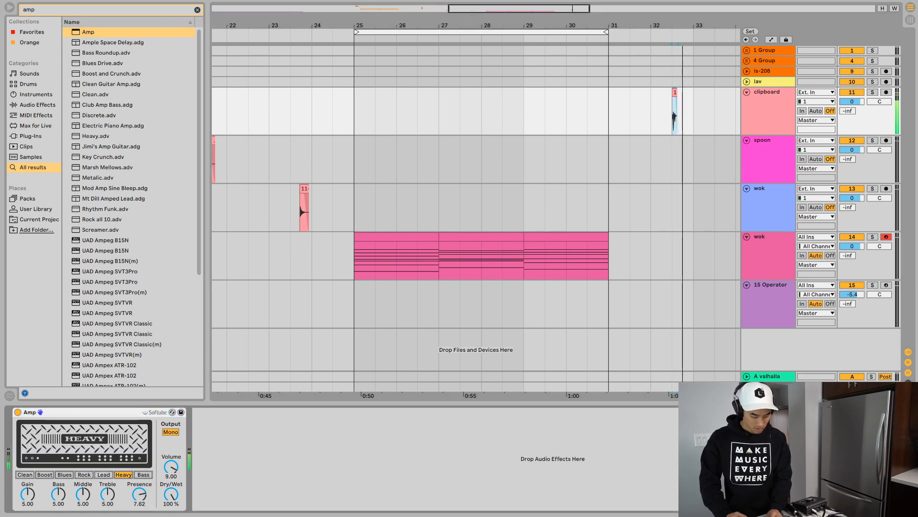
pyautogui.click(84, 474)
pyautogui.click(104, 474)
pyautogui.click(143, 474)
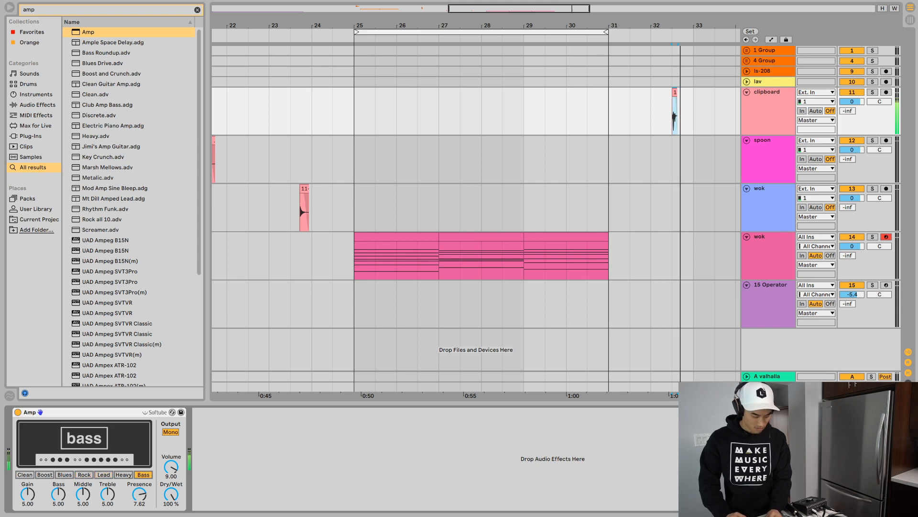
pyautogui.click(45, 474)
pyautogui.click(65, 475)
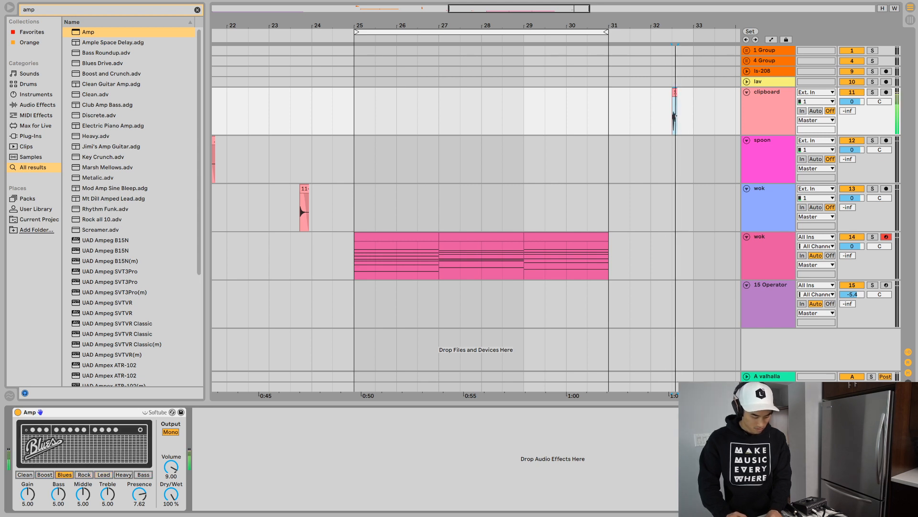
pyautogui.click(25, 475)
pyautogui.click(45, 474)
pyautogui.click(64, 475)
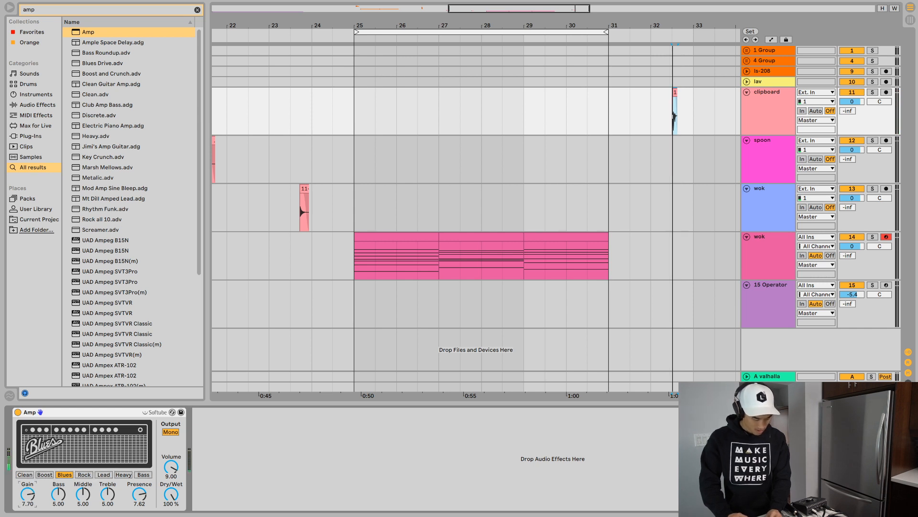
pyautogui.moveTo(27, 494); pyautogui.dragTo(27, 484)
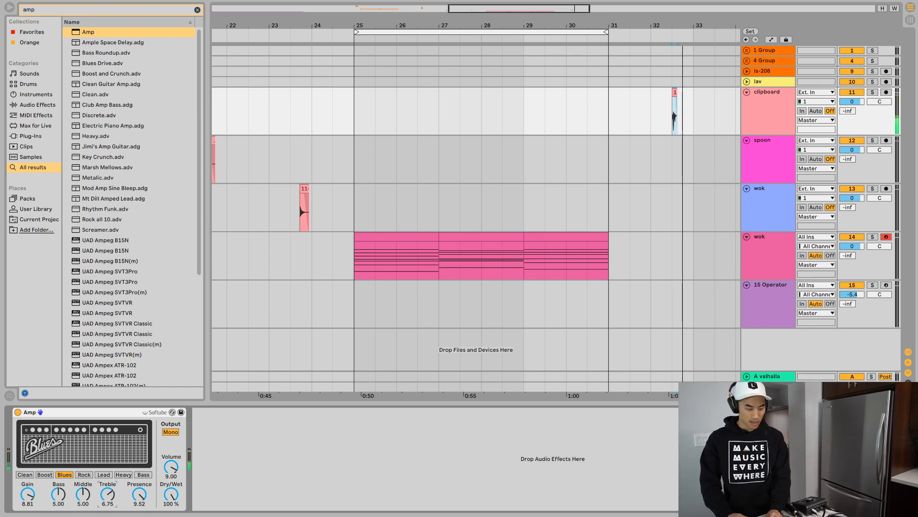
# - Find EQ Eight in the browser and load it after the Amp on the clipboard track
pyautogui.press('super+f')
pyautogui.write('eq')
pyautogui.press('Down')
pyautogui.press('Down')
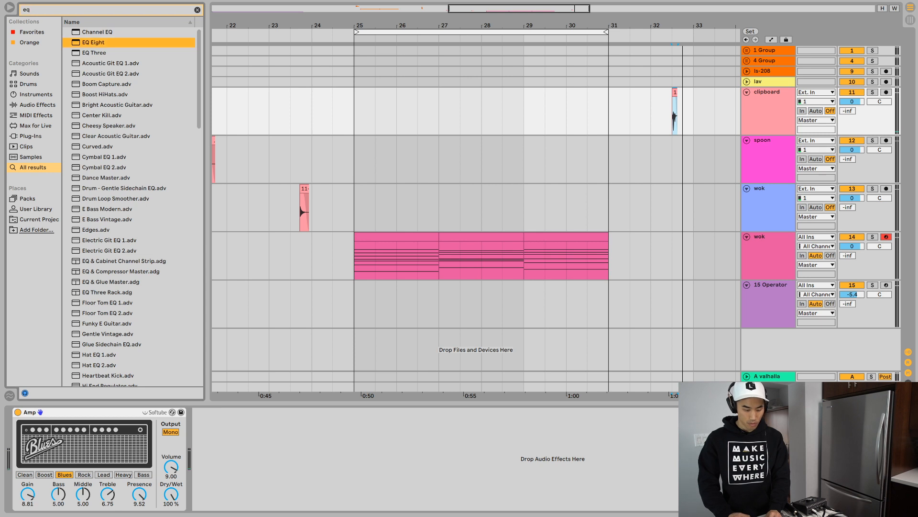
pyautogui.press('Return')
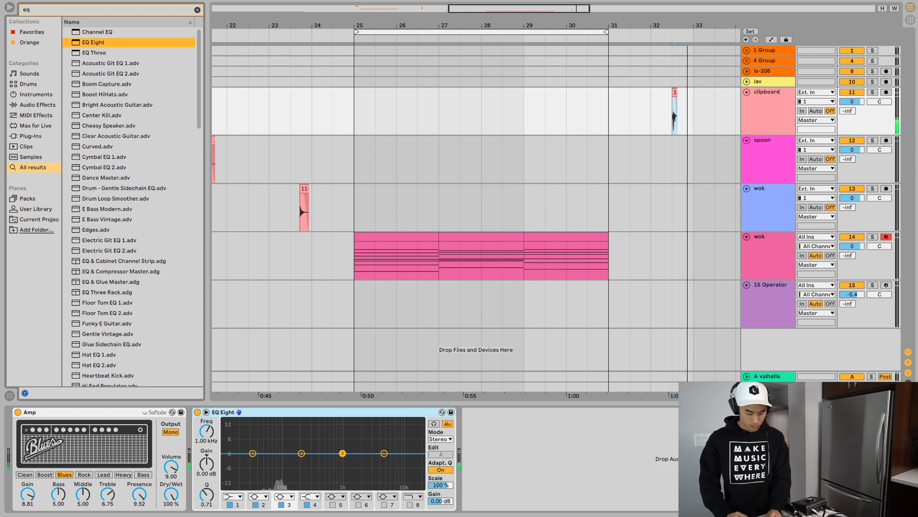
# - Cut the clipboard's low end with EQ Eight band 1 at 147 Hz and -11.3 dB, auditioning the hit repeatedly
pyautogui.click(233, 497)
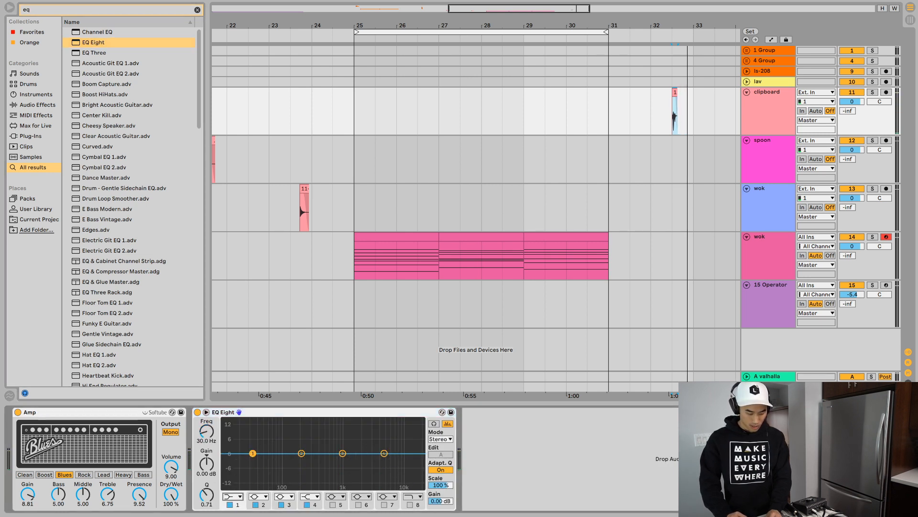
pyautogui.moveTo(252, 452); pyautogui.dragTo(293, 478)
pyautogui.press('space')
pyautogui.press('space')
pyautogui.press('space')
pyautogui.press('space')
pyautogui.press('space')
pyautogui.press('space')
pyautogui.press('space')
pyautogui.press('space')
pyautogui.press('space')
pyautogui.press('space')
pyautogui.press('space')
pyautogui.press('space')
pyautogui.press('space')
pyautogui.press('space')
pyautogui.press('space')
pyautogui.press('space')
pyautogui.press('space')
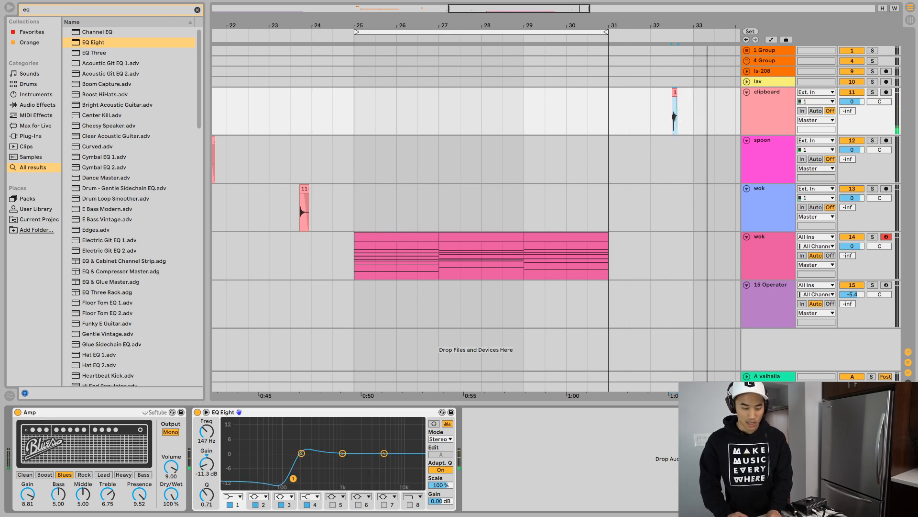
pyautogui.press('space')
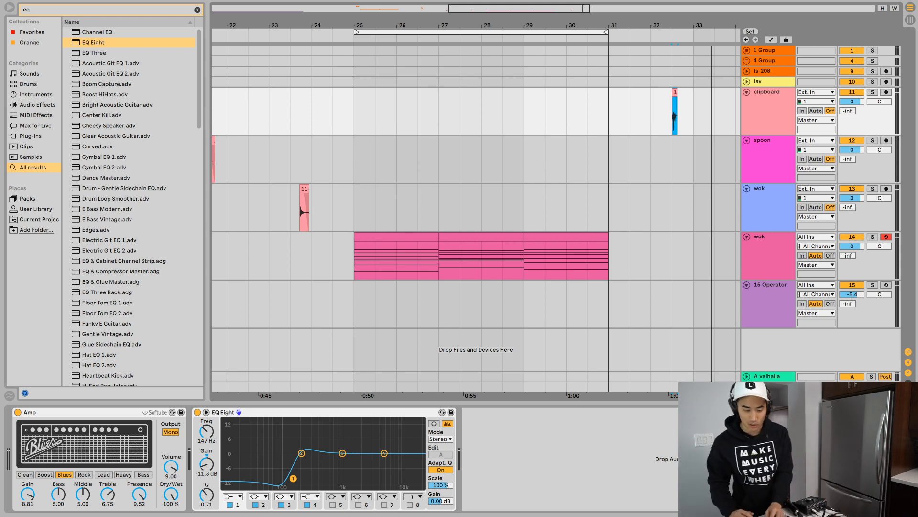
# - Loop the clipboard clip and extend the eight-bar Operator drone clips across the arrangement to about bar 49
pyautogui.press('w')
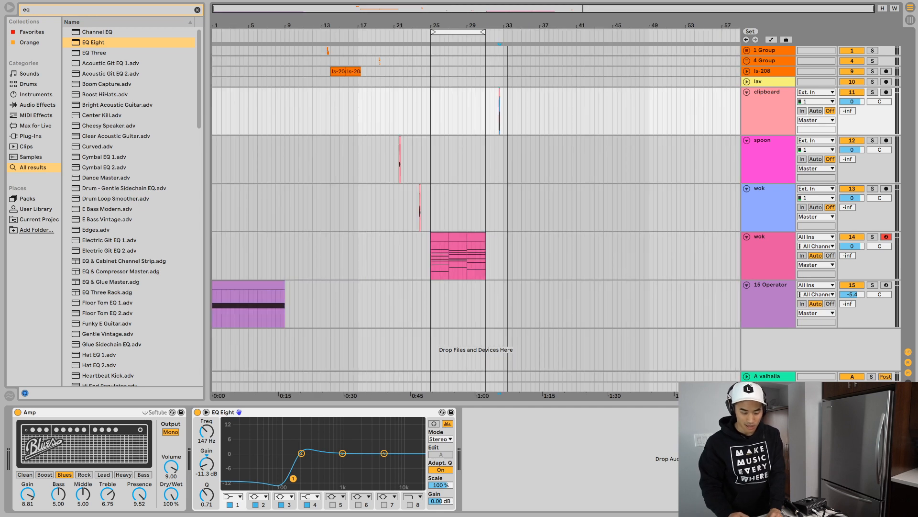
pyautogui.hotkey('ctrl', 'l')
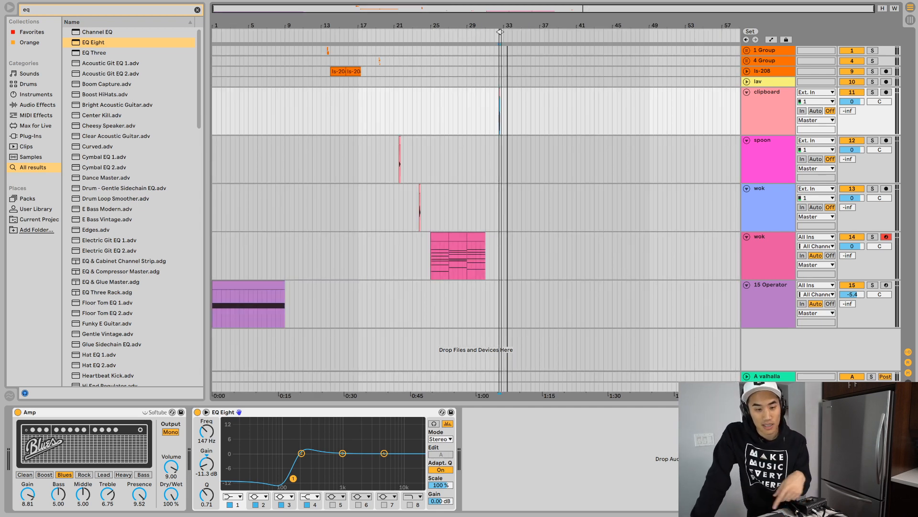
pyautogui.moveTo(284, 285); pyautogui.dragTo(643, 285)
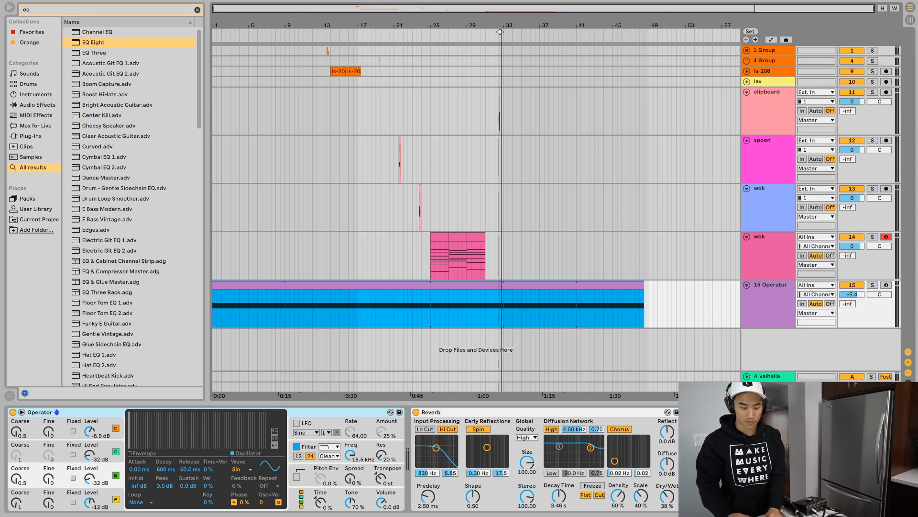
# - Fold all the tracks and set the loop to run from bar 13 to just before bar 33
pyautogui.moveTo(297, 26); pyautogui.dragTo(297, 47)
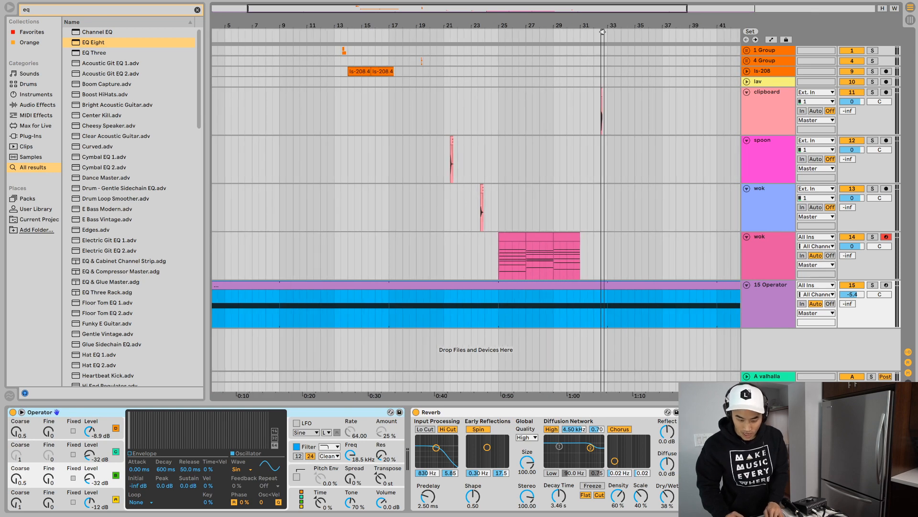
pyautogui.press('alt+super+u')
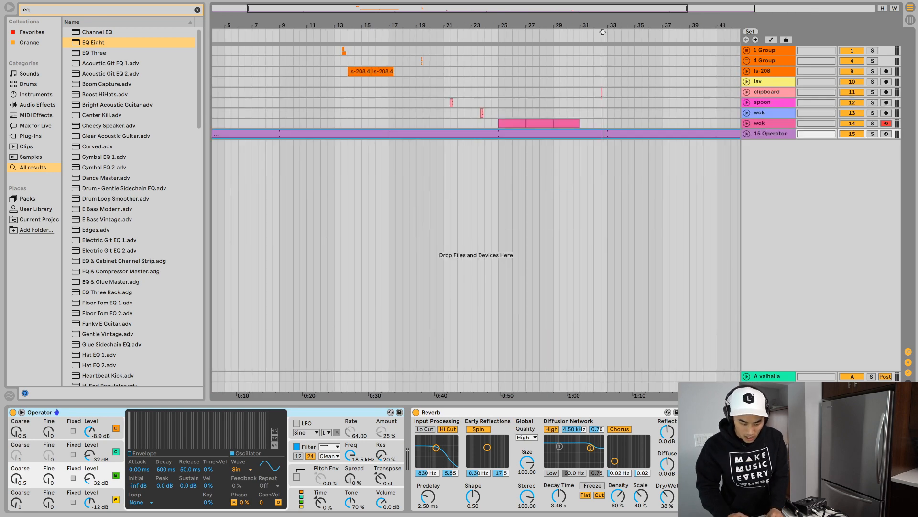
pyautogui.moveTo(602, 31); pyautogui.dragTo(335, 32)
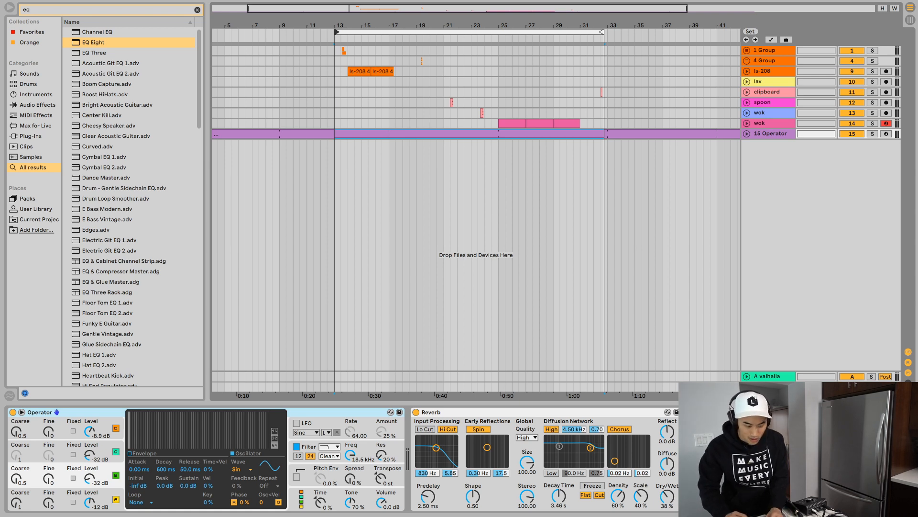
# - Select the spoon track and play the arrangement briefly from bar 13
pyautogui.click(763, 103)
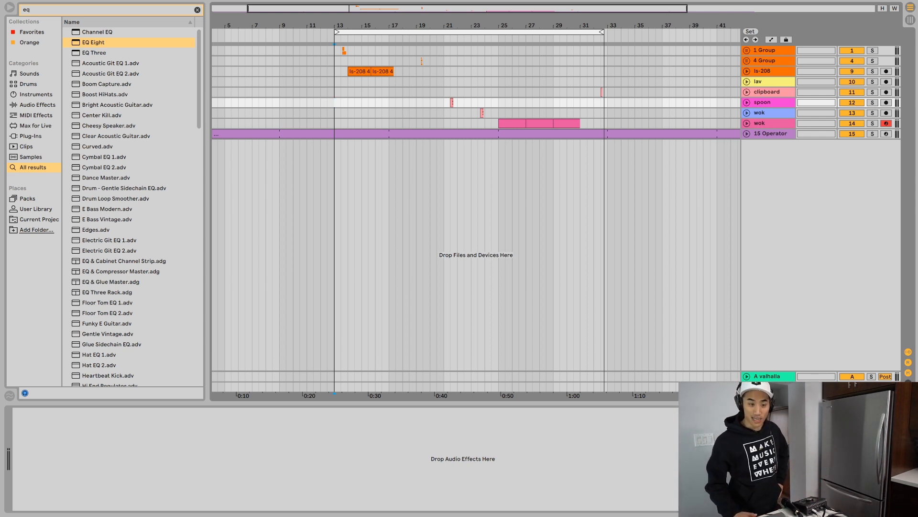
pyautogui.press('space')
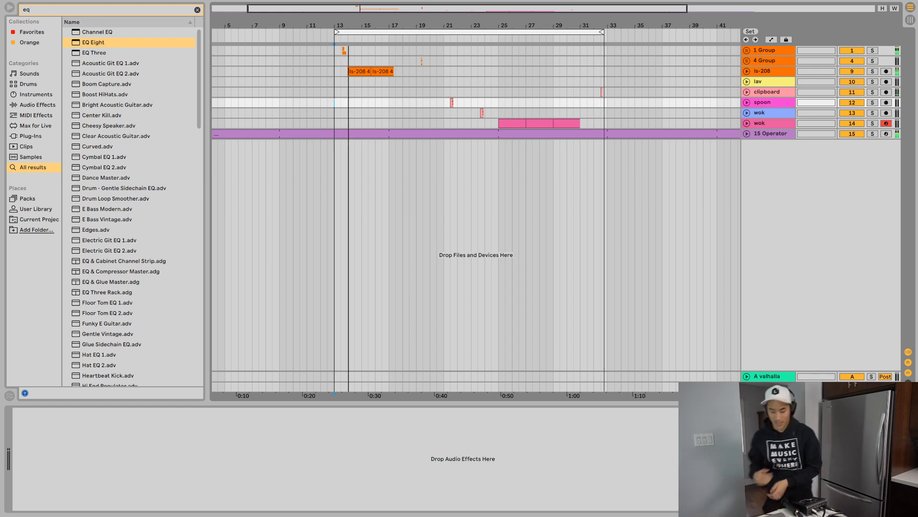
pyautogui.press('space')
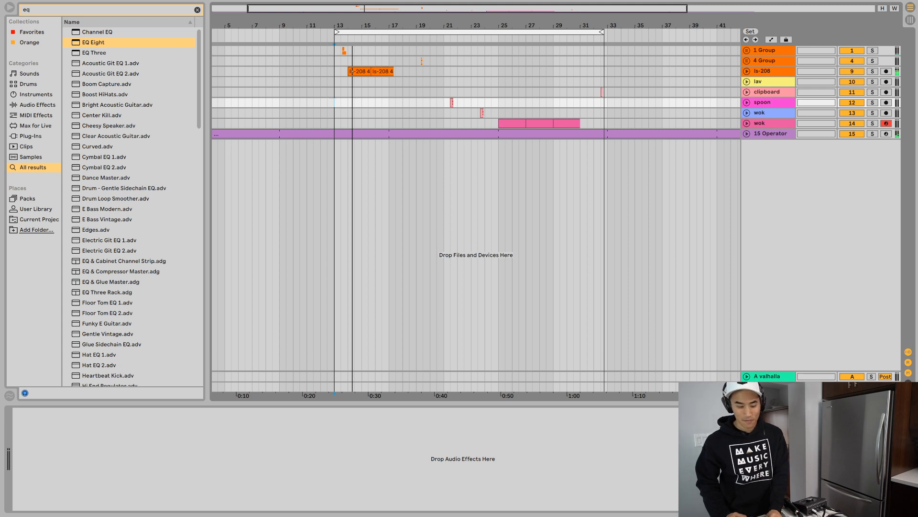
# - Slow down the song tempo and play the Operator drone from bar 11
pyautogui.click(422, 134)
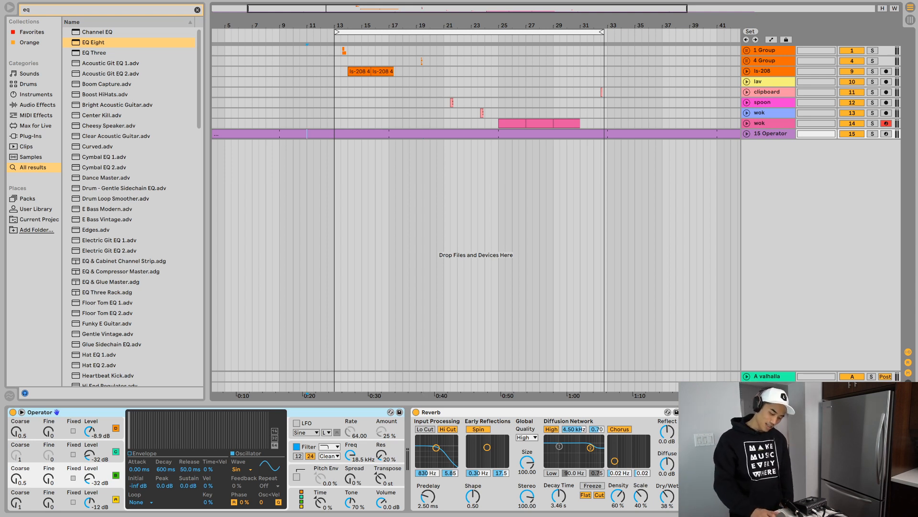
pyautogui.press('Return')
pyautogui.press('Up')
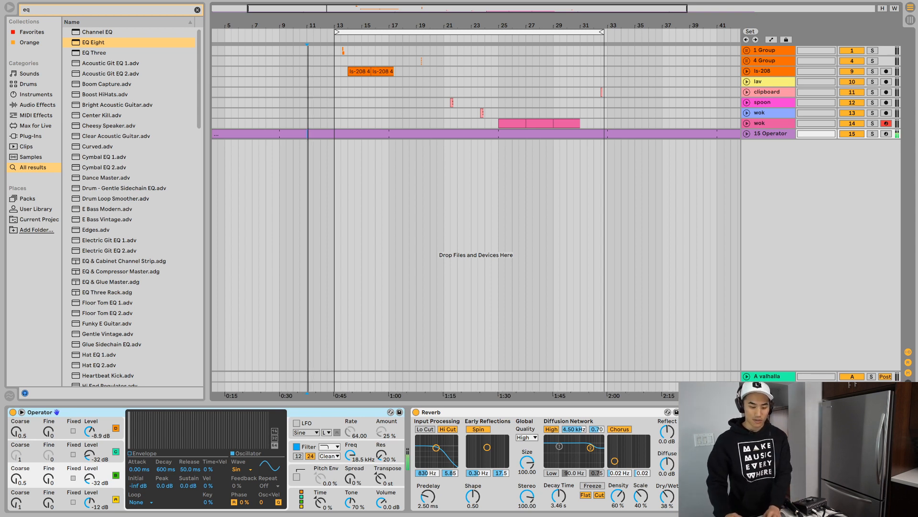
# - Extend the loop start back to bar 1 and unfold the Operator track
pyautogui.click(330, 133)
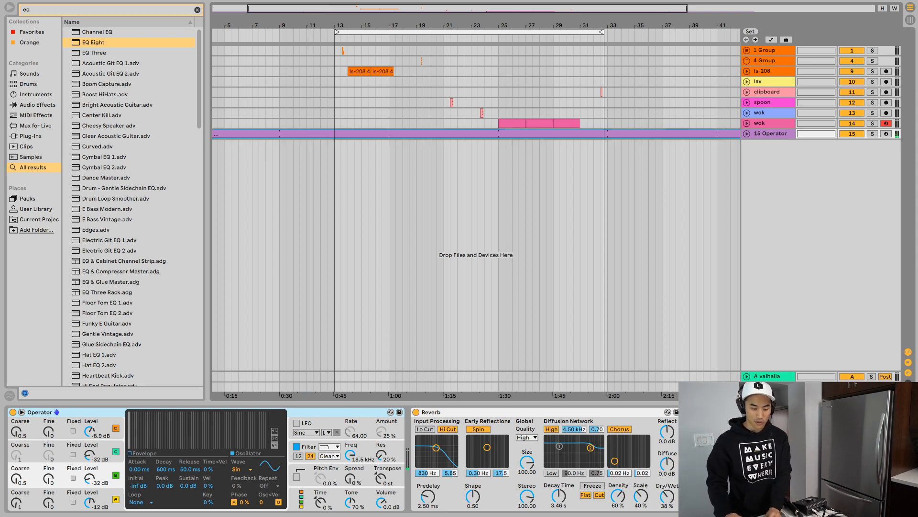
pyautogui.moveTo(337, 33); pyautogui.dragTo(212, 32)
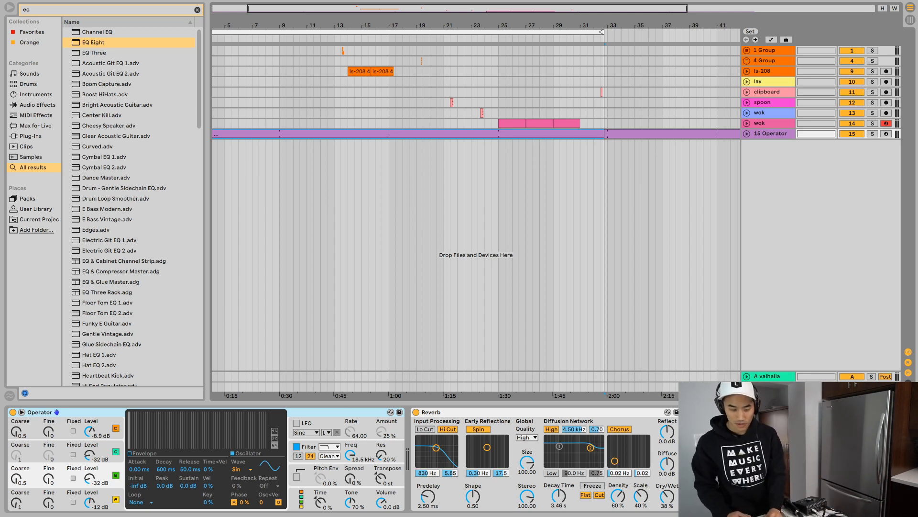
pyautogui.click(768, 113)
pyautogui.click(771, 134)
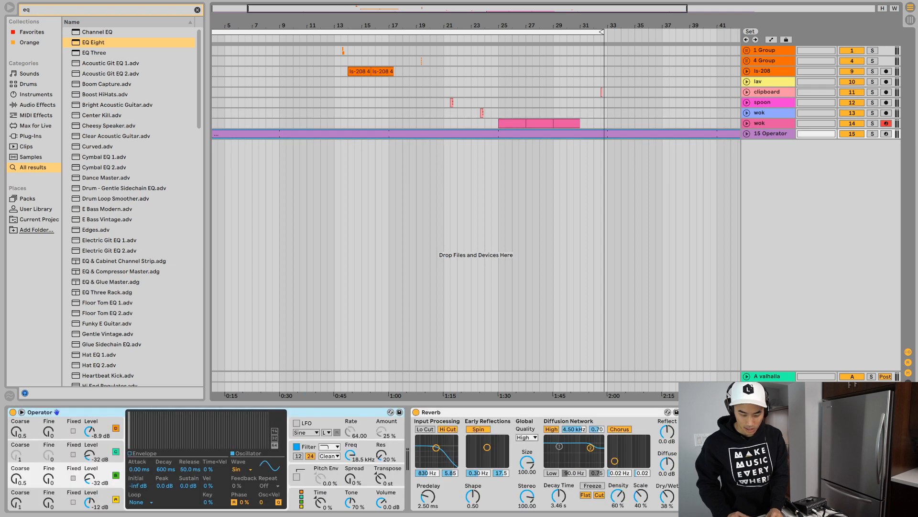
pyautogui.press('u')
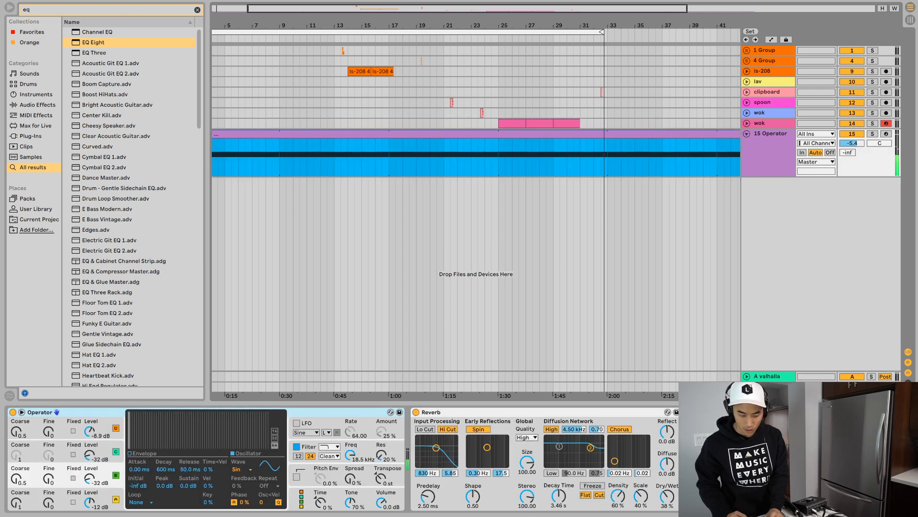
# - Move the three wok MIDI clips to bar 1, and play them unfolded together with the Operator drone
pyautogui.click(767, 123)
pyautogui.hscroll(-2, 476, 215)
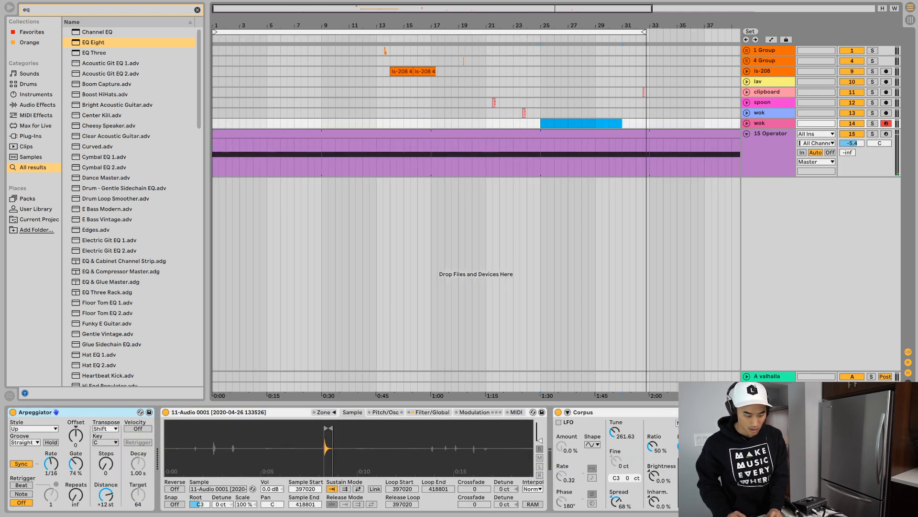
pyautogui.press('Home')
pyautogui.hotkey('ctrl', 'v')
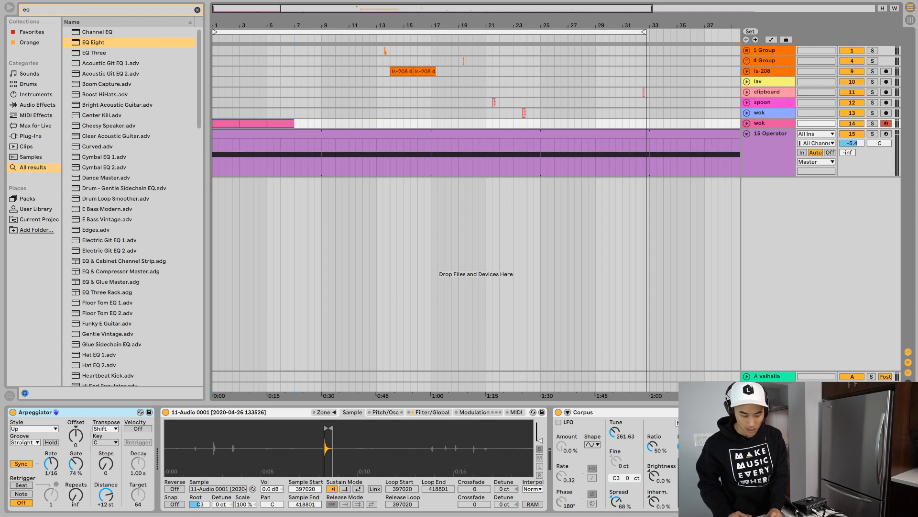
pyautogui.press('u')
pyautogui.press('+')
pyautogui.press('+')
pyautogui.press('+')
pyautogui.press('space')
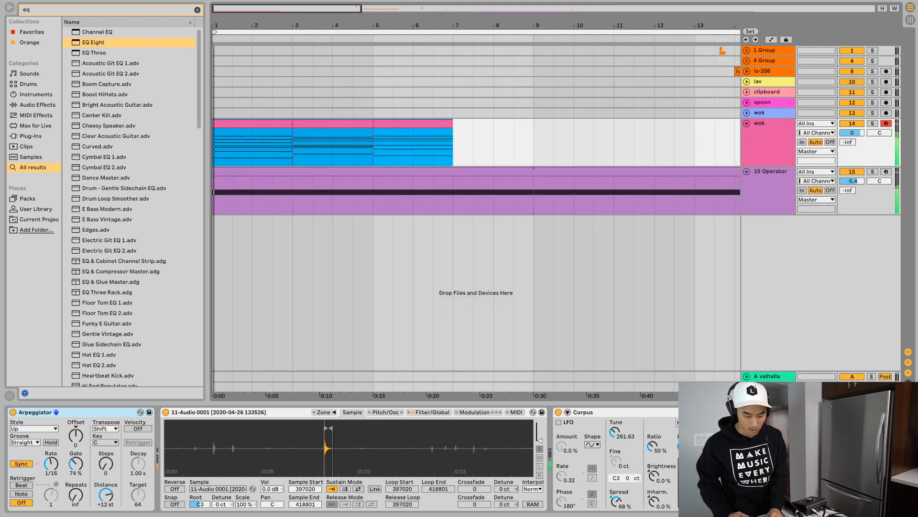
# - Open the first Operator drone clip, try its note at E2 and settle on C2 while playing it with the wok chords
pyautogui.click(373, 203)
pyautogui.doubleClick(373, 203)
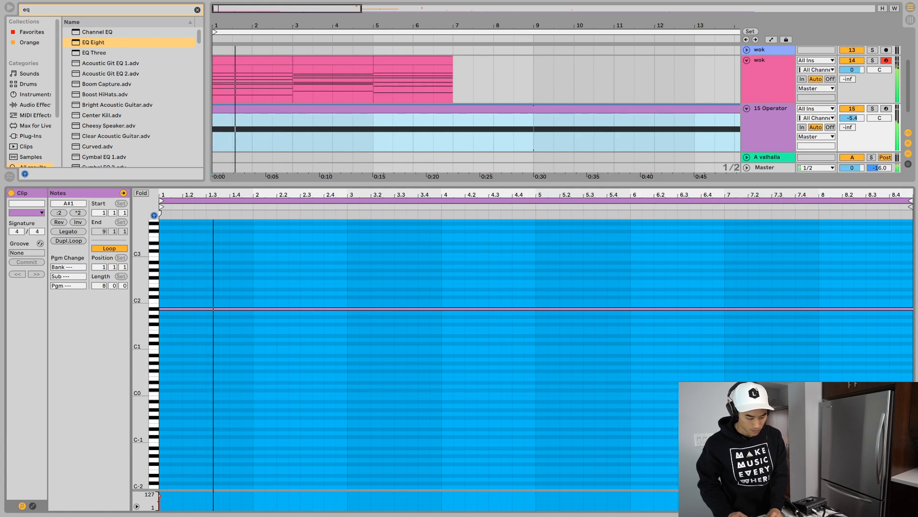
pyautogui.click(229, 373)
pyautogui.press('space')
pyautogui.hotkey('ctrl', 'a')
pyautogui.press('Up')
pyautogui.press('Up')
pyautogui.press('Up')
pyautogui.press('Up')
pyautogui.press('Up')
pyautogui.press('Up')
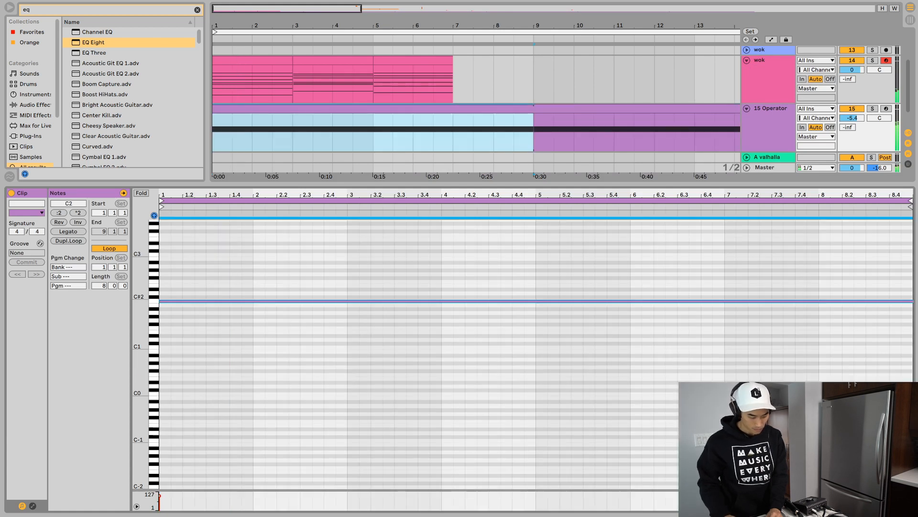
pyautogui.press('space')
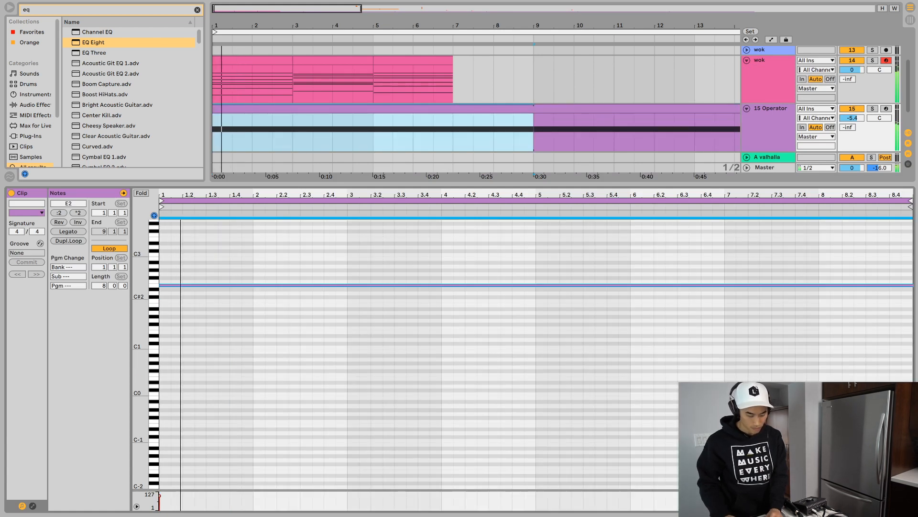
pyautogui.press('Down')
pyautogui.press('Down')
pyautogui.press('Down')
pyautogui.press('Down')
pyautogui.press('space')
pyautogui.press('space')
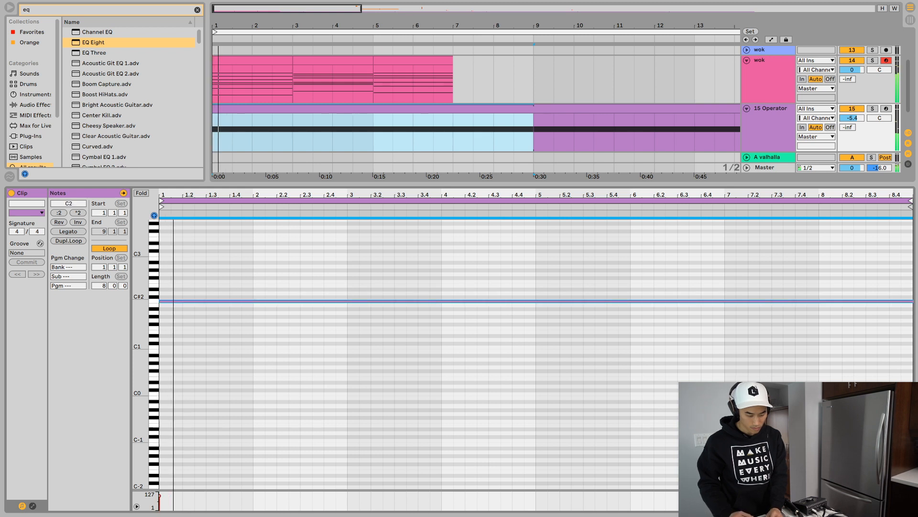
pyautogui.press('space')
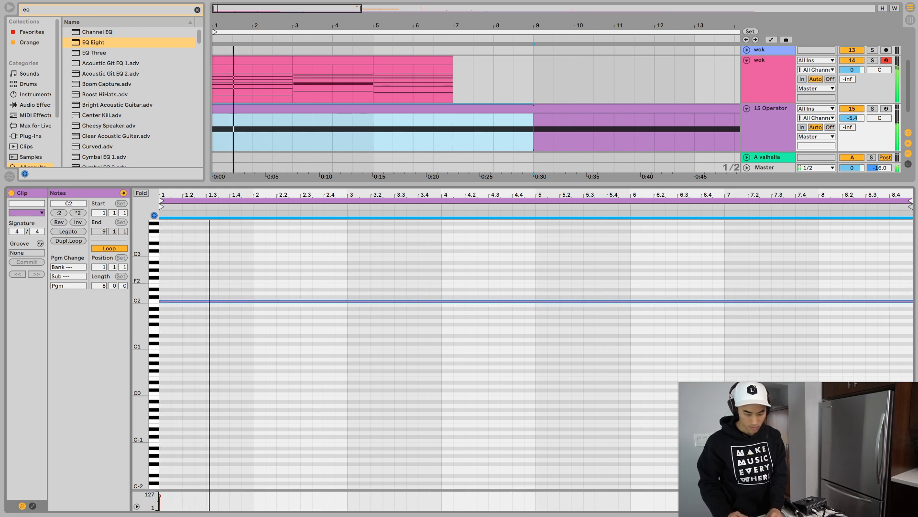
# - Lower the Operator track's volume to -7.5 dB and solo the track to hear the drone alone
pyautogui.moveTo(852, 117); pyautogui.dragTo(852, 127)
pyautogui.press('space')
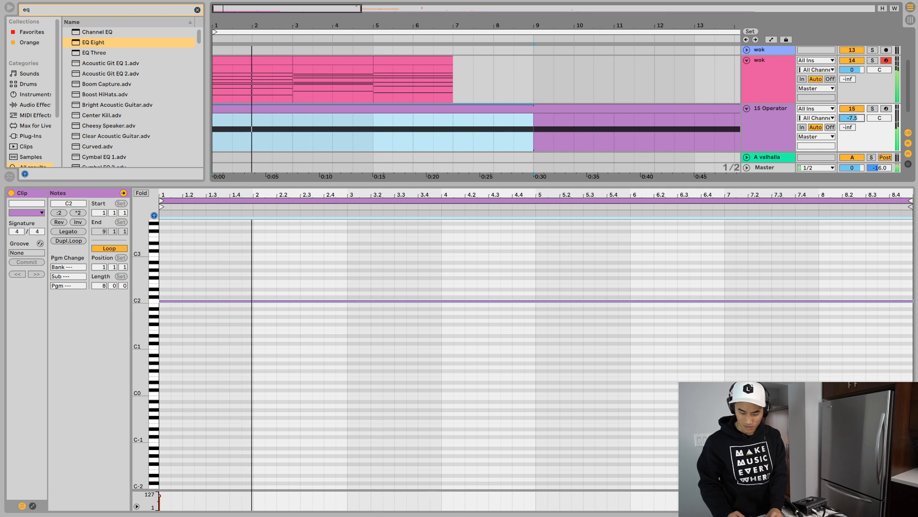
pyautogui.press('s')
pyautogui.press('space')
# - Transpose the drone note up two octaves to C4 and on to C#4, playing it soloed
pyautogui.press('space')
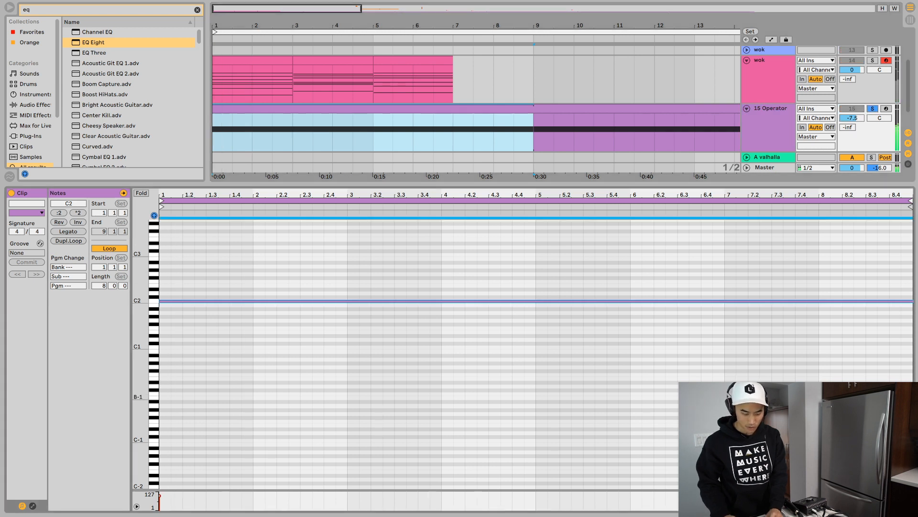
pyautogui.hotkey('shift', 'Up')
pyautogui.hotkey('shift', 'Up')
pyautogui.press('space')
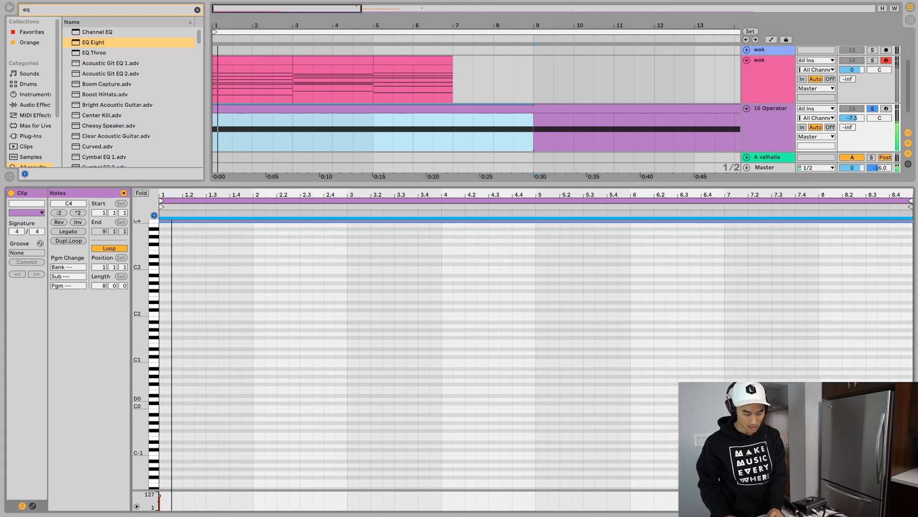
pyautogui.press('Up')
pyautogui.press('space')
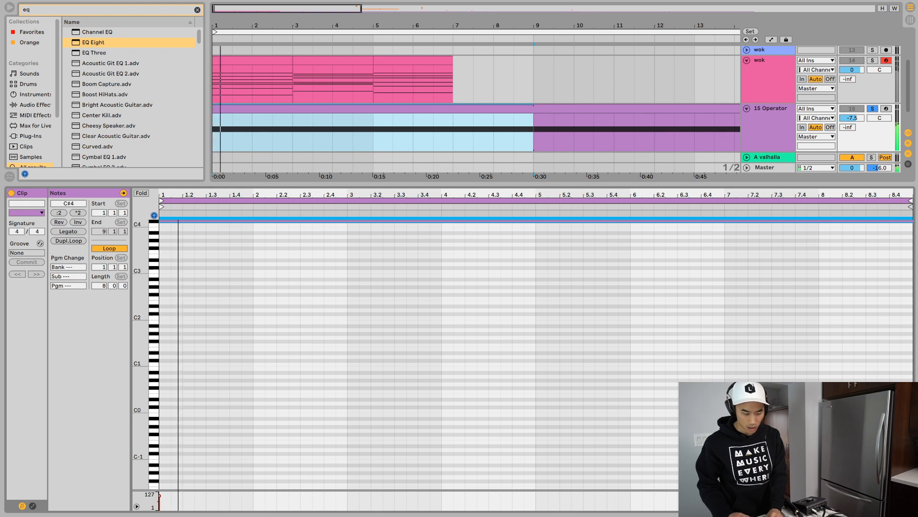
pyautogui.press('space')
# - Examine the notes of the first wok chord clip and return to the Operator drone clip
pyautogui.click(253, 60)
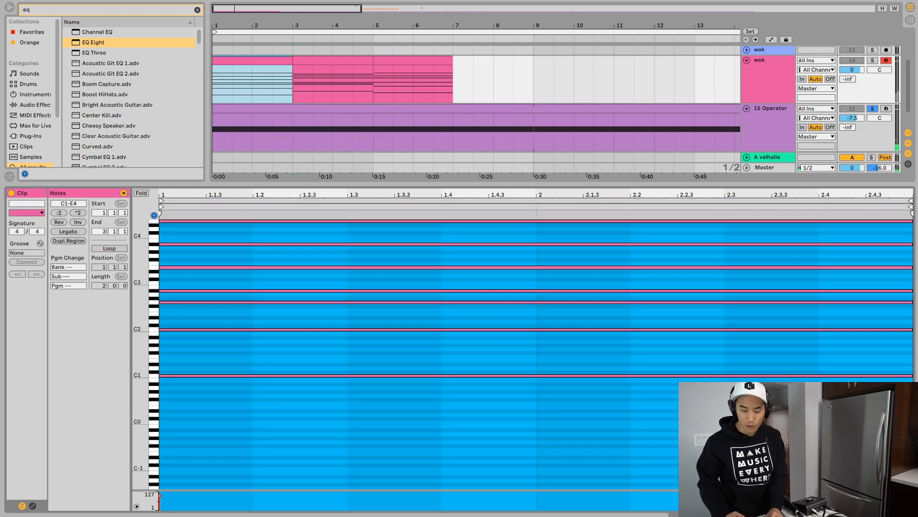
pyautogui.click(769, 115)
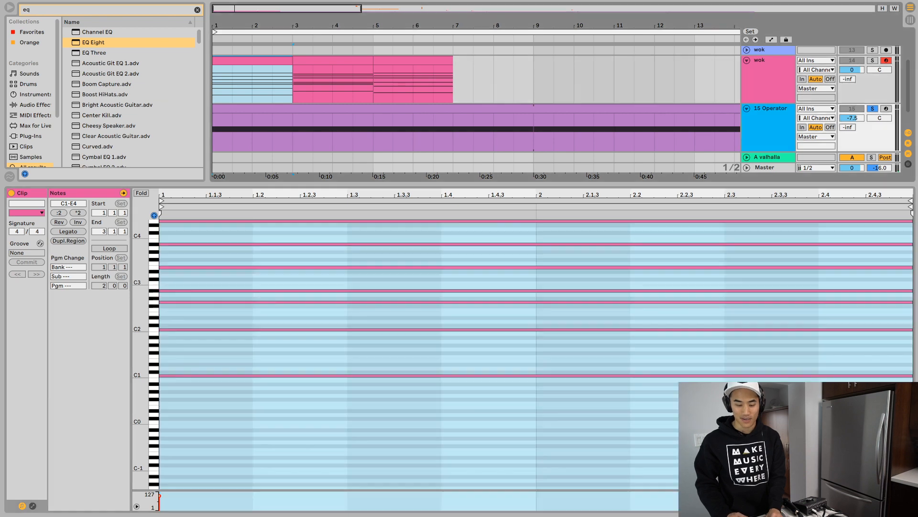
pyautogui.click(641, 109)
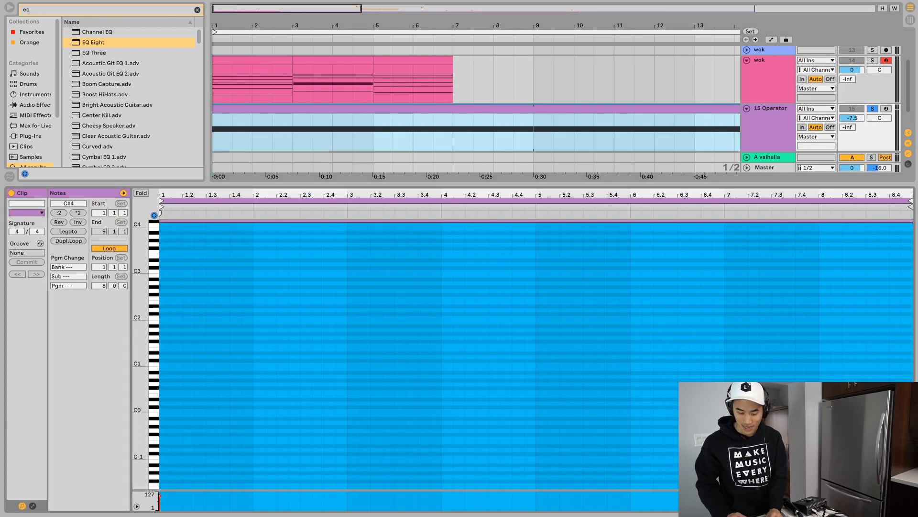
# - Transpose the first Operator drone clip's note down two octaves to C#2 while playing it soloed
pyautogui.click(641, 108)
pyautogui.press('space')
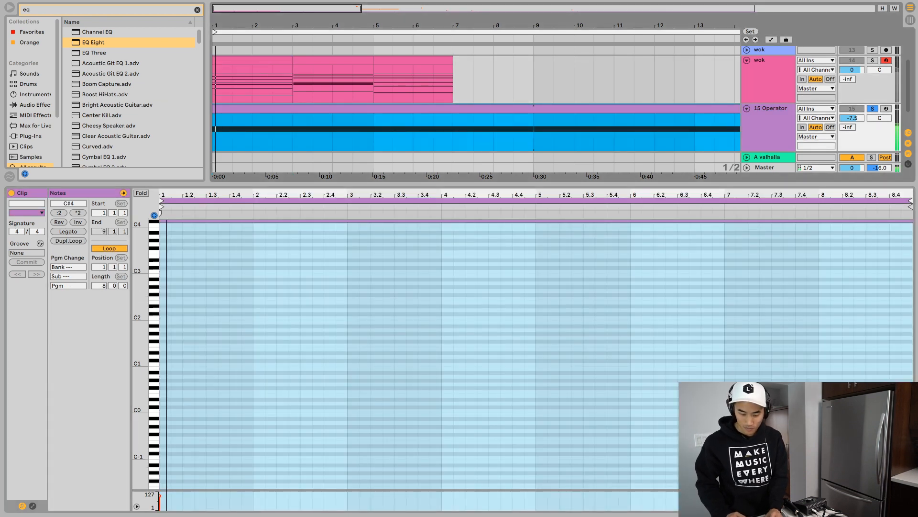
pyautogui.moveTo(410, 312); pyautogui.dragTo(379, 222)
pyautogui.hotkey('shift', 'Down')
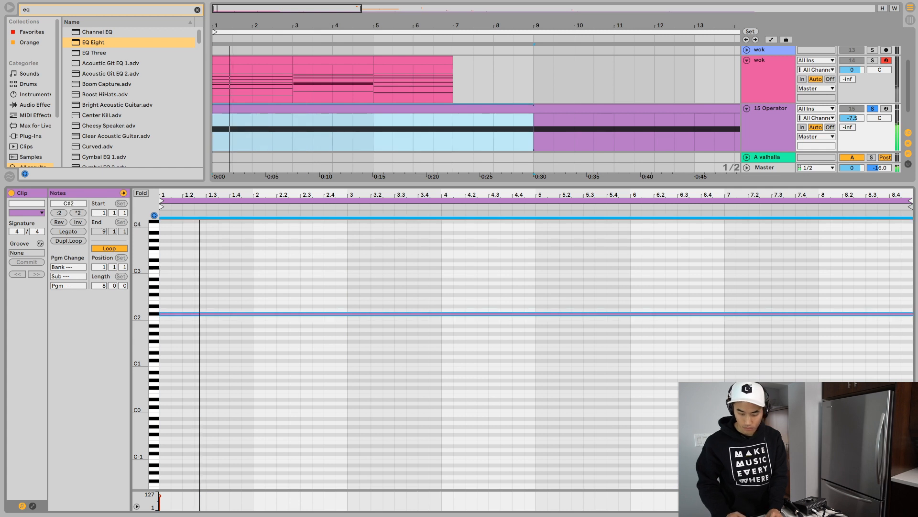
# - Unsolo the Operator track and detune the wok track's Sampler to +33 ct while the chords and drone play together
pyautogui.hotkey('shift', 'Tab')
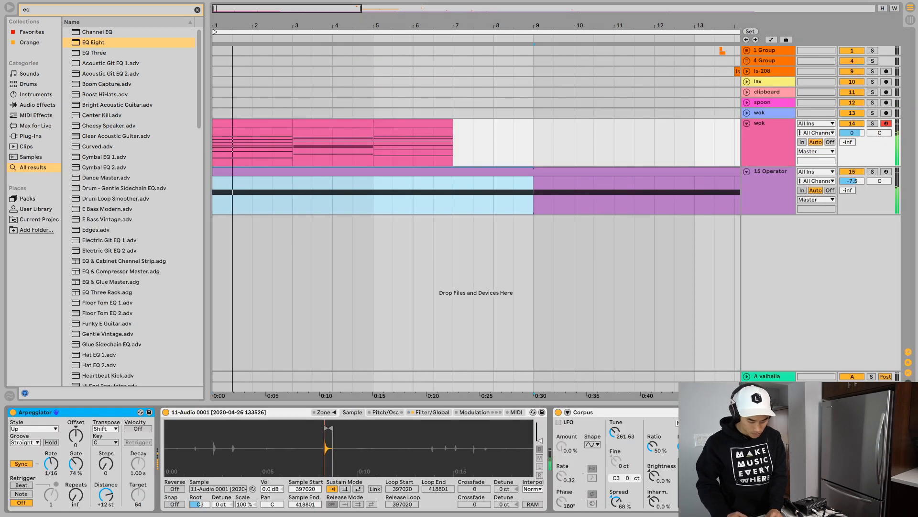
pyautogui.moveTo(221, 504); pyautogui.dragTo(221, 487)
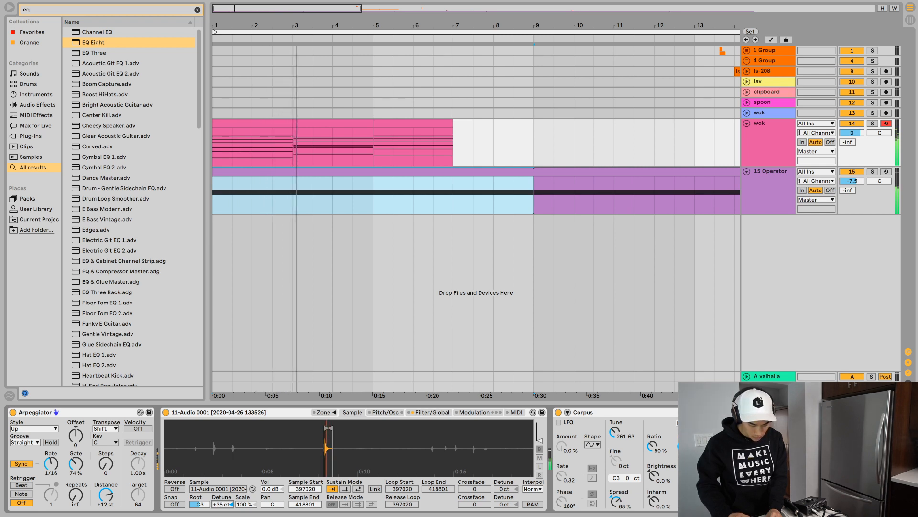
pyautogui.press('space')
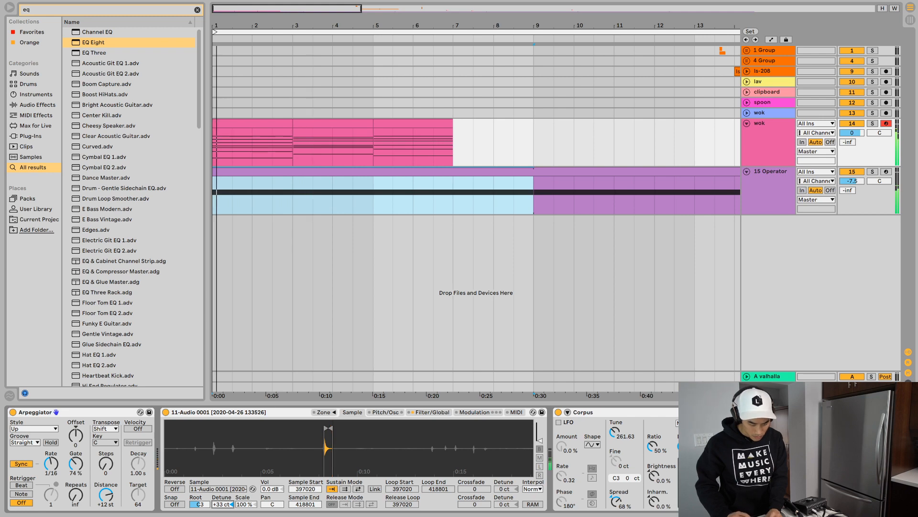
pyautogui.hotkey('ctrl', 'shift', 'm')
pyautogui.press('space')
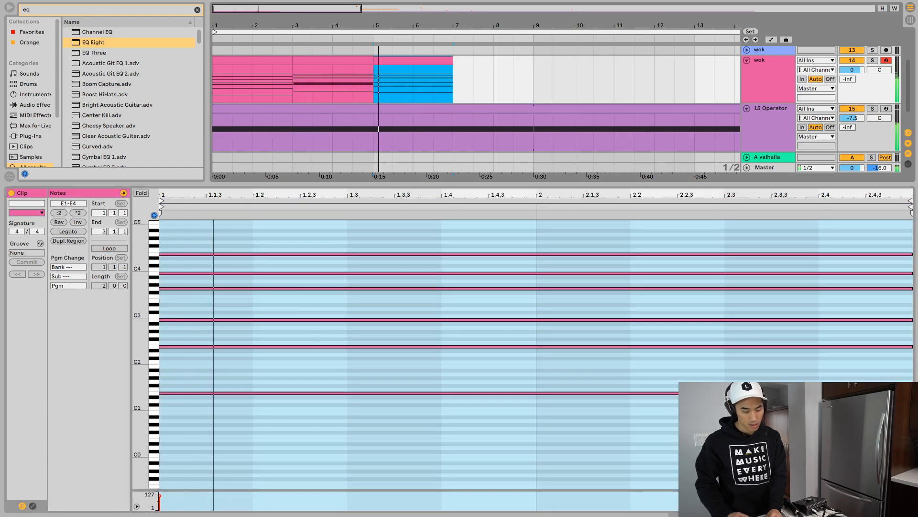
# - Transpose the first drone clip's note down three semitones to A#1 and play it against the wok chords
pyautogui.click(252, 61)
pyautogui.click(460, 108)
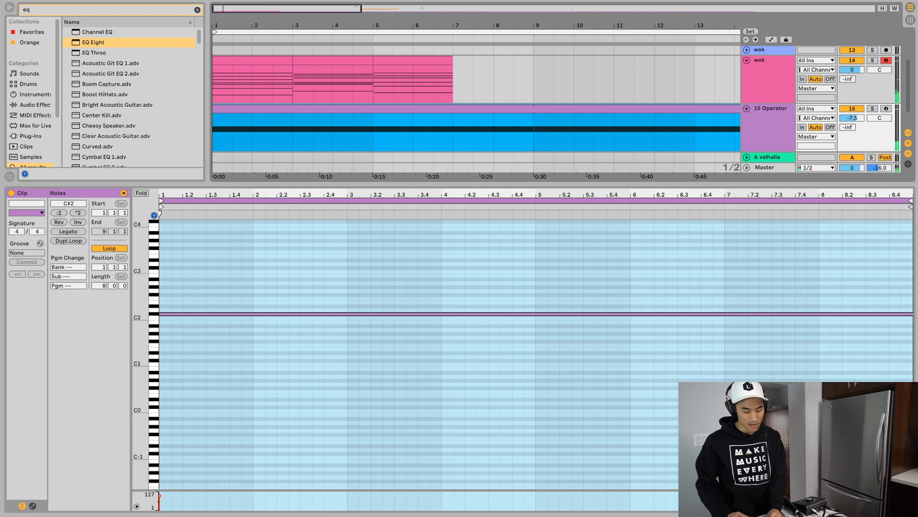
pyautogui.moveTo(459, 252); pyautogui.dragTo(535, 403)
pyautogui.press('Down')
pyautogui.press('Down')
pyautogui.press('Down')
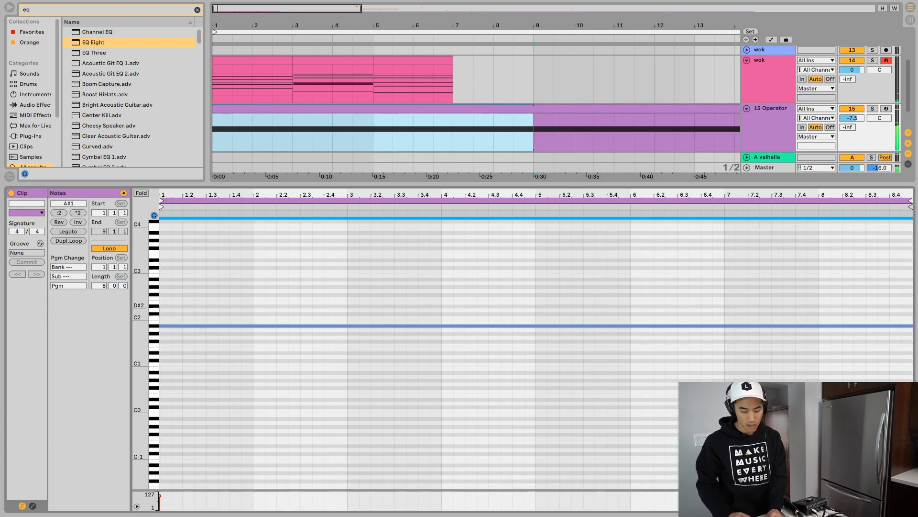
pyautogui.press('space')
# - Split the Operator drone clip at bar 7 and delete the part after the wok chords
pyautogui.click(453, 132)
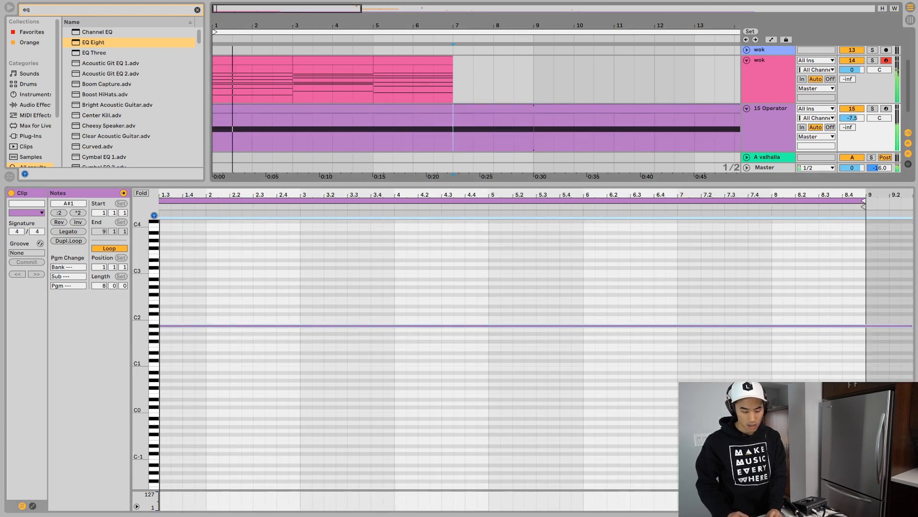
pyautogui.press('super+e')
pyautogui.click(484, 108)
pyautogui.press('Delete')
pyautogui.click(421, 109)
# - Try the drone note an octave higher at A#2, return it to A#1 and lower the wok track's volume to -5.8 dB
pyautogui.press('space')
pyautogui.moveTo(217, 271); pyautogui.dragTo(305, 385)
pyautogui.hotkey('shift', 'Up')
pyautogui.hotkey('shift', 'Up')
pyautogui.hotkey('shift', 'Down')
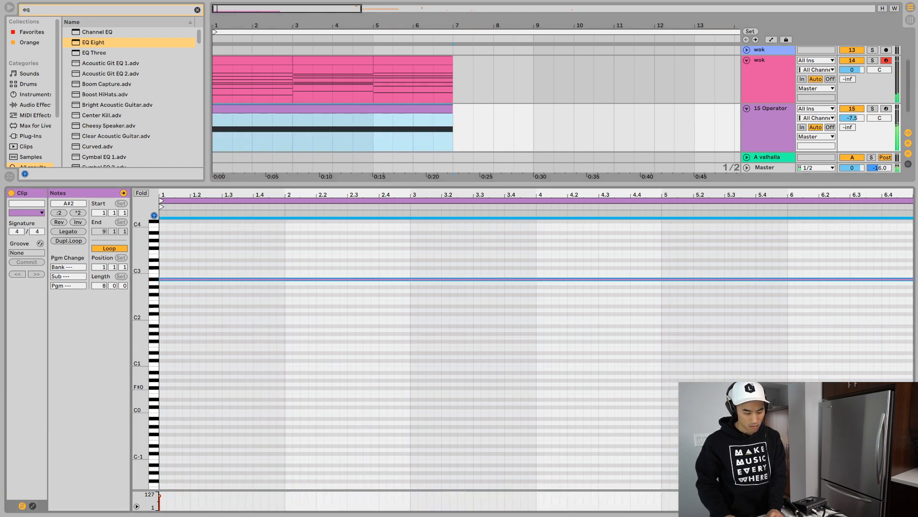
pyautogui.press('space')
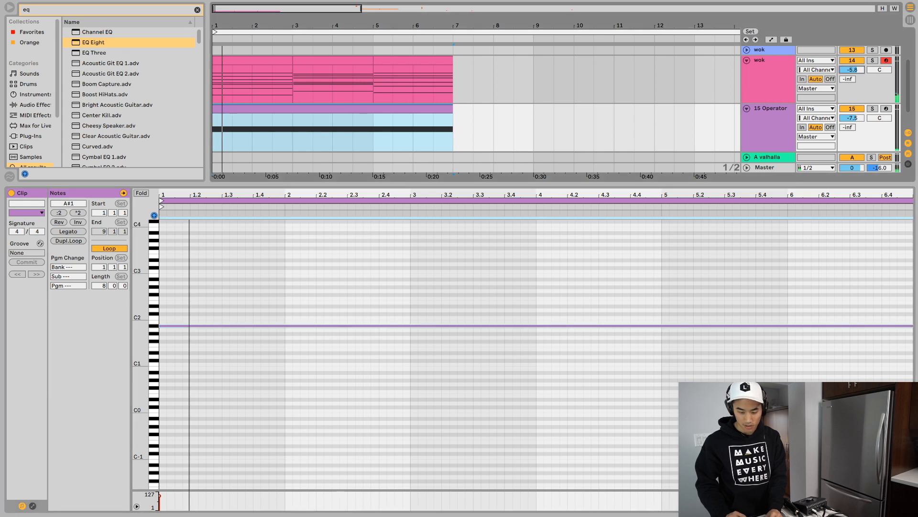
pyautogui.press('space')
# - Collapse all tracks in the arrangement, then expand only the wok chord track and stop playback
pyautogui.hotkey('alt', 'u')
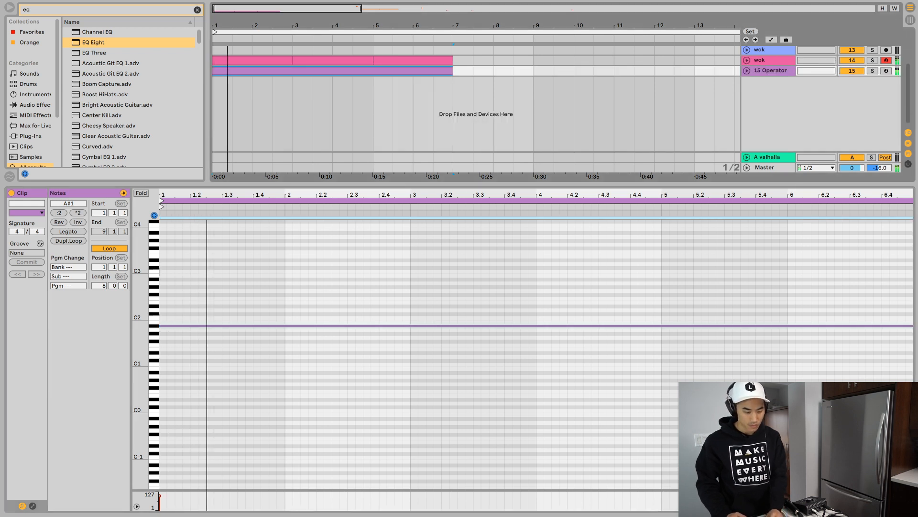
pyautogui.press('-')
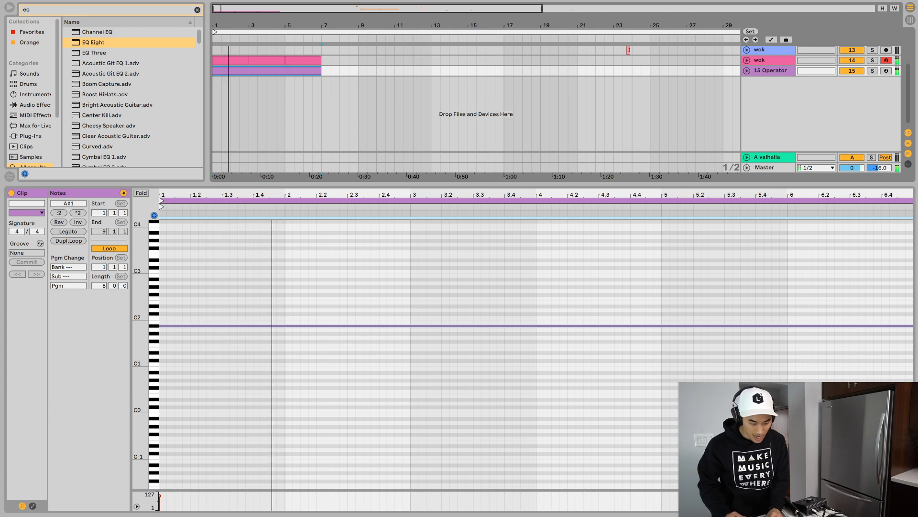
pyautogui.press('+')
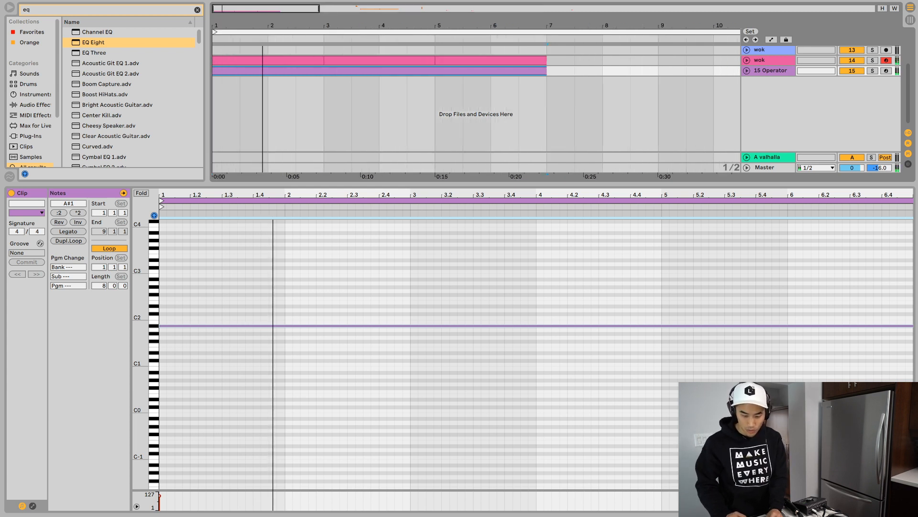
pyautogui.click(746, 60)
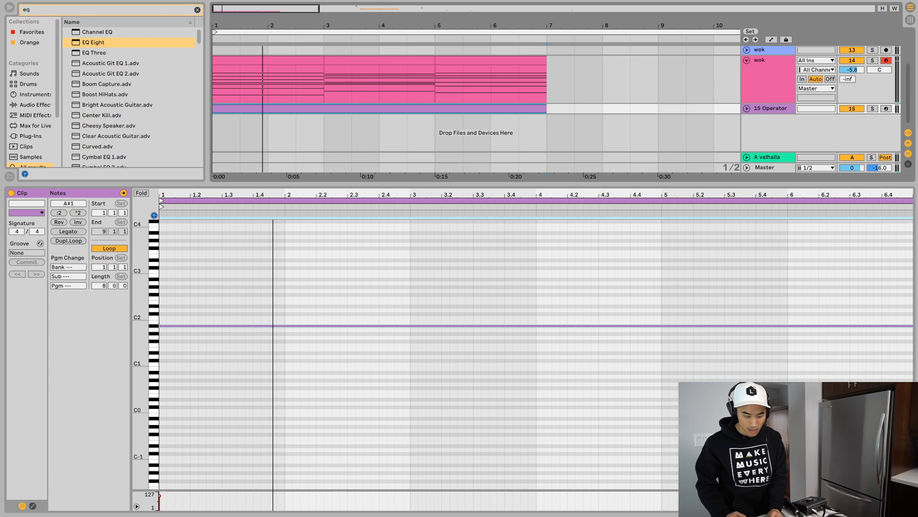
pyautogui.press('space')
# - Compare the wok chord clips and duplicate the last one so the progression runs through bar 8
pyautogui.click(491, 60)
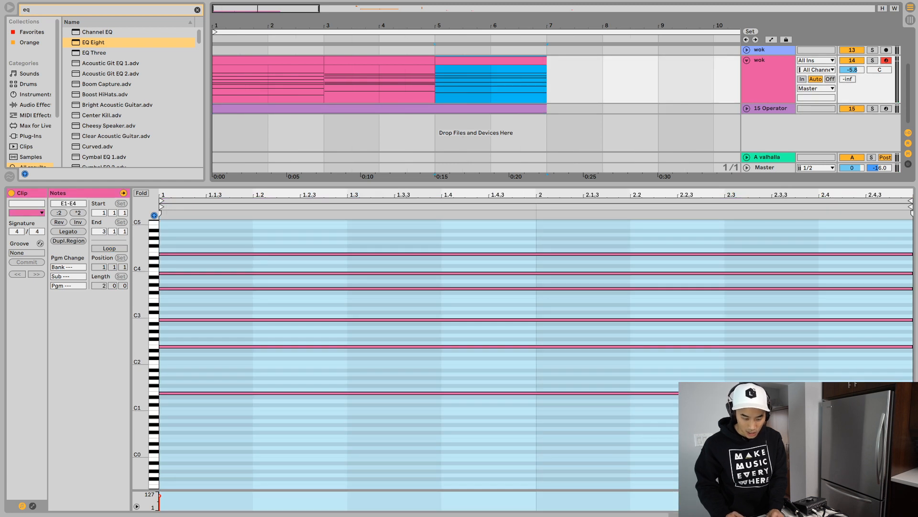
pyautogui.click(603, 80)
pyautogui.click(268, 60)
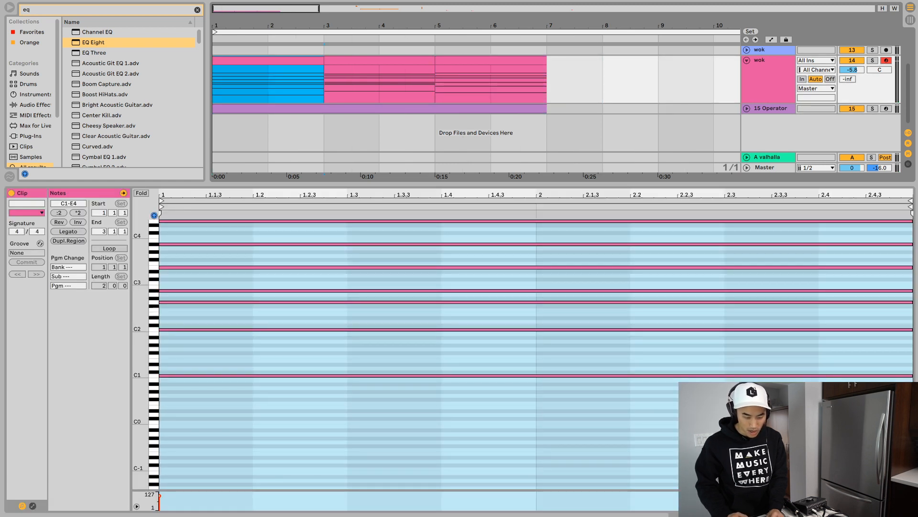
pyautogui.click(491, 60)
pyautogui.press('super+d')
pyautogui.hscroll(1, 491, 79)
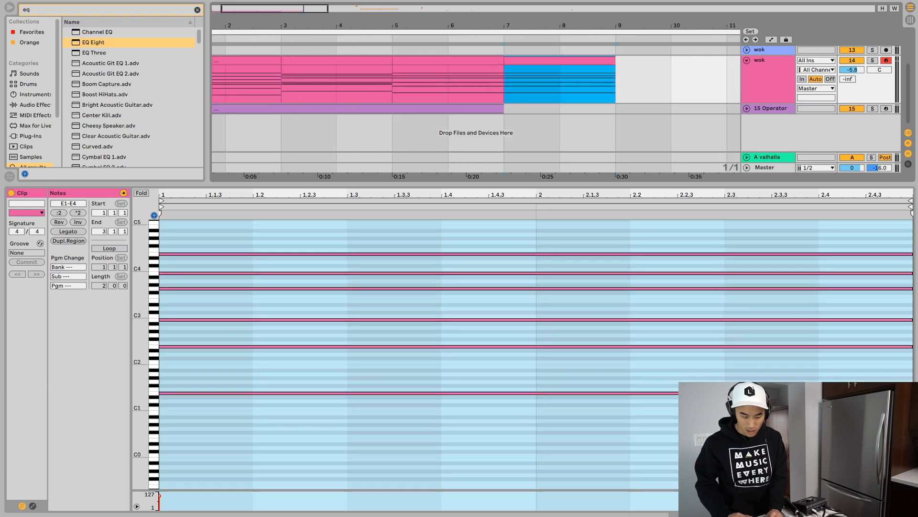
pyautogui.hscroll(-1, 490, 79)
# - Loop the four wok chord clips from bar 1 to bar 9 and extend the Operator drone clip to bar 9
pyautogui.keyDown('shift'); pyautogui.click(268, 65); pyautogui.keyUp('shift')
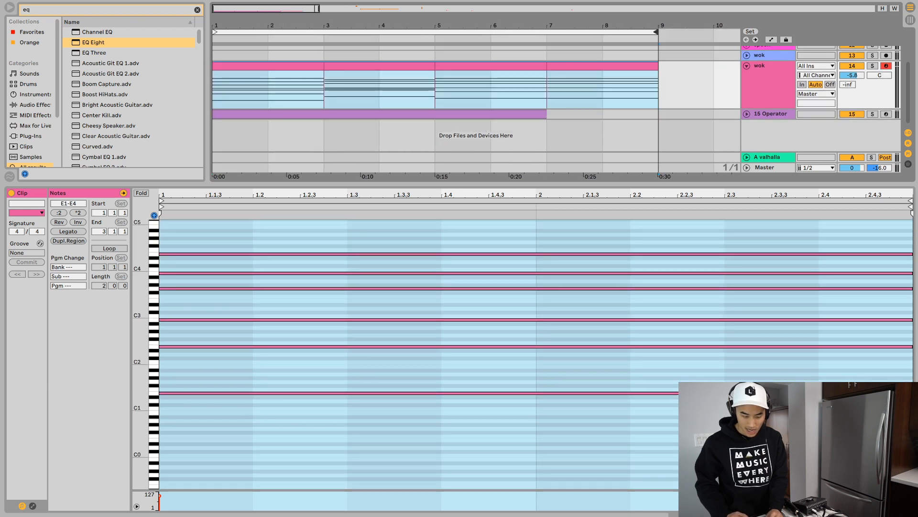
pyautogui.press('Down')
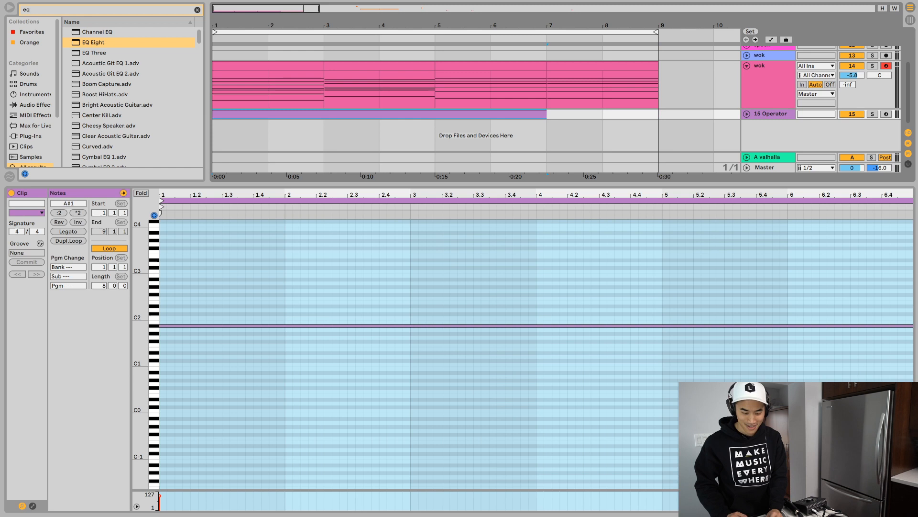
pyautogui.press('space')
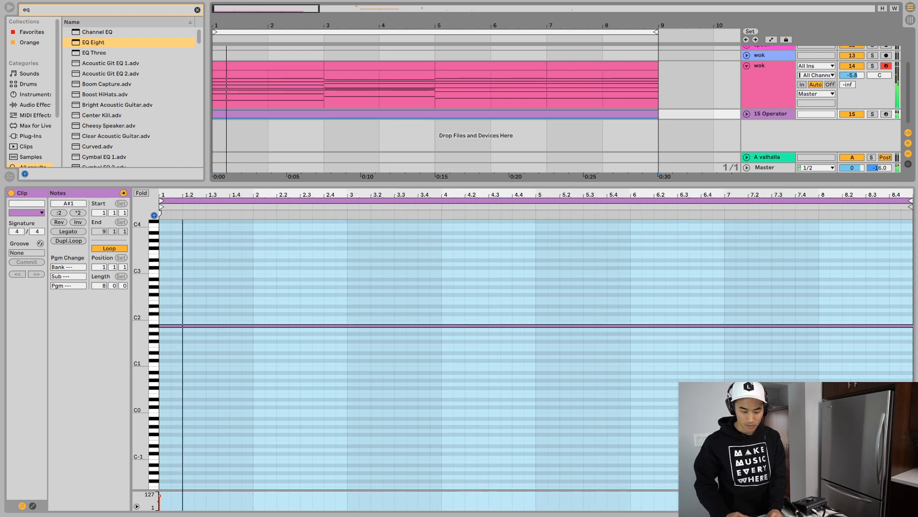
pyautogui.press('-')
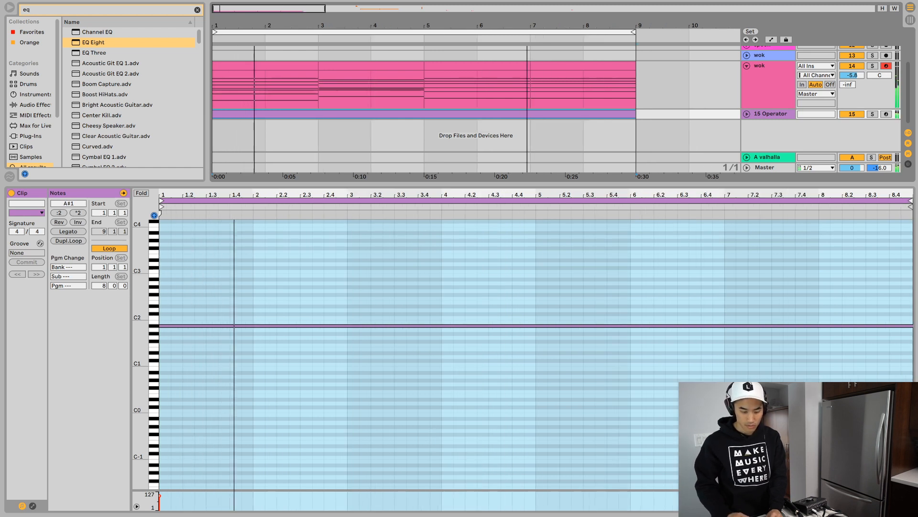
# - Expand 1 Group and move its two layered ls-208 clips from bar 13 to the start of bar 1
pyautogui.scroll(3, 476, 109)
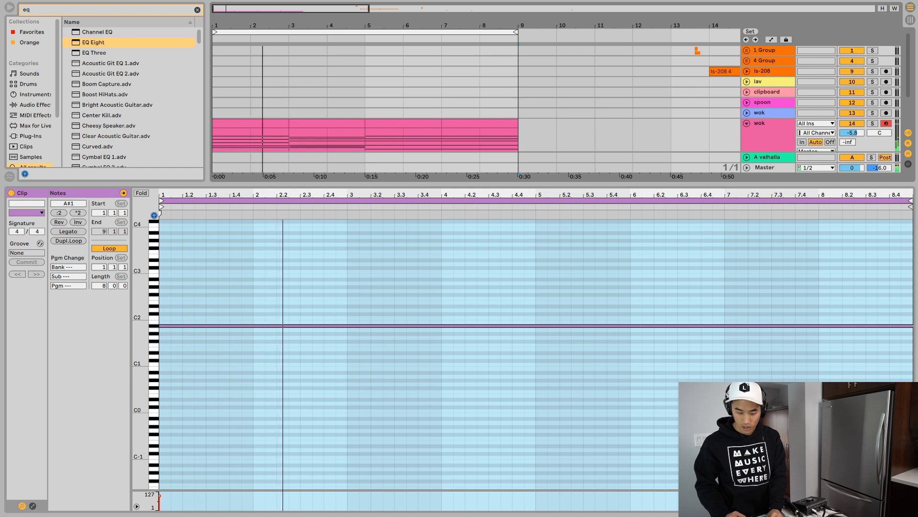
pyautogui.scroll(3, 477, 109)
pyautogui.moveTo(708, 100); pyautogui.dragTo(696, 90)
pyautogui.press('Delete')
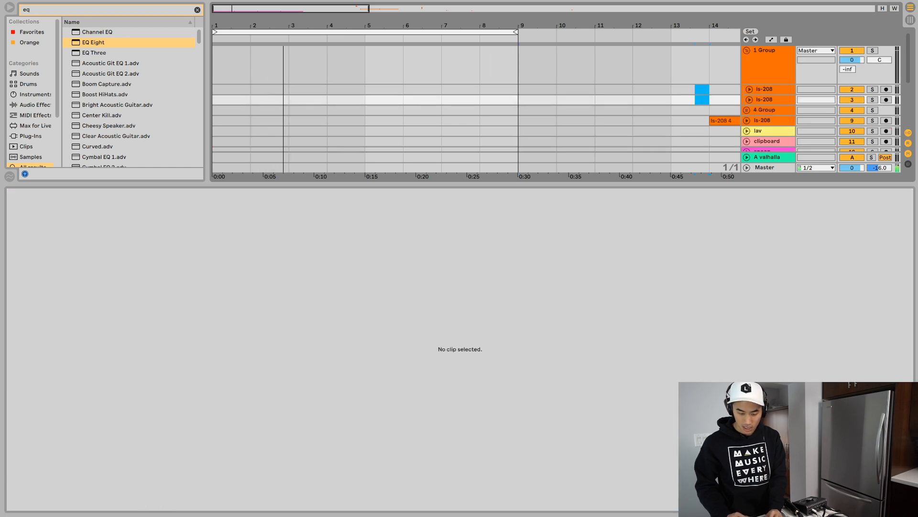
pyautogui.scroll(-1, 697, 90)
pyautogui.click(213, 88)
pyautogui.hotkey('ctrl', 'v')
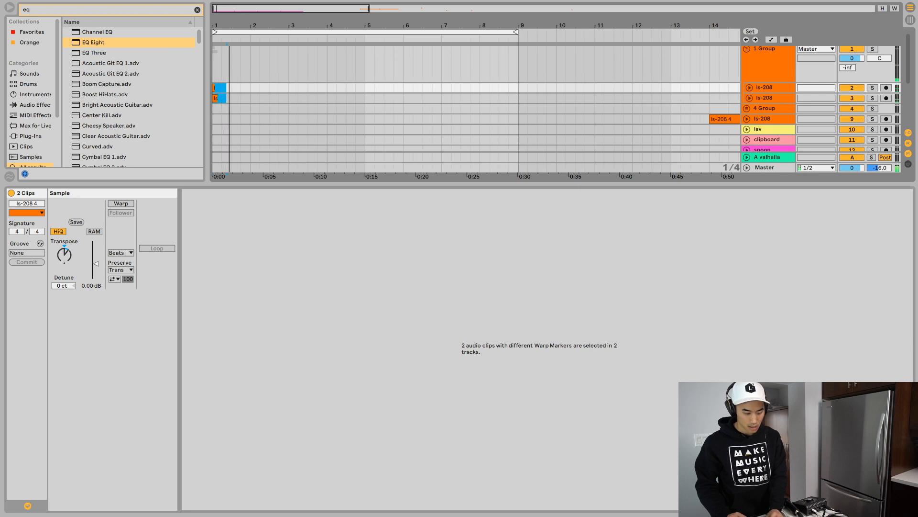
# - Copy the two layered ls-208 clips at bar 1 and paste them again just before beat 1.3
pyautogui.press('+')
pyautogui.press('+')
pyautogui.press('+')
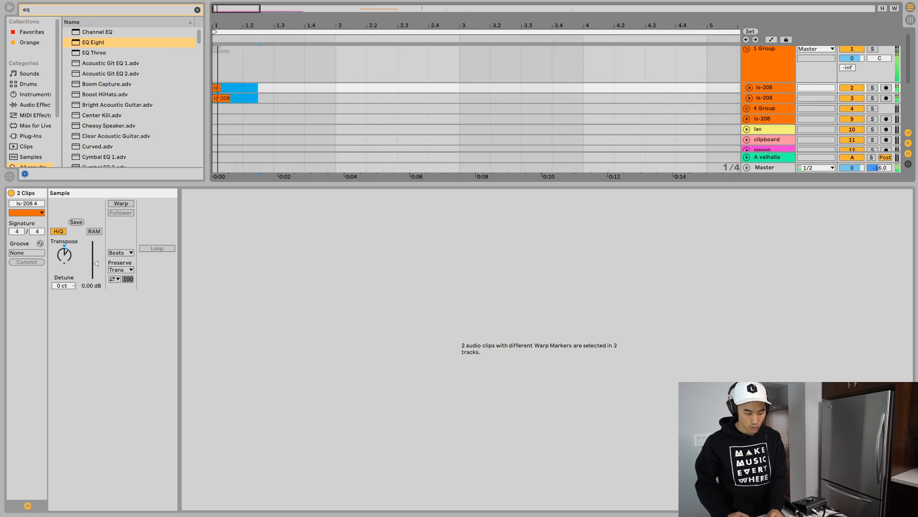
pyautogui.click(222, 98)
pyautogui.keyDown('shift'); pyautogui.click(217, 88); pyautogui.keyUp('shift')
pyautogui.press('Delete')
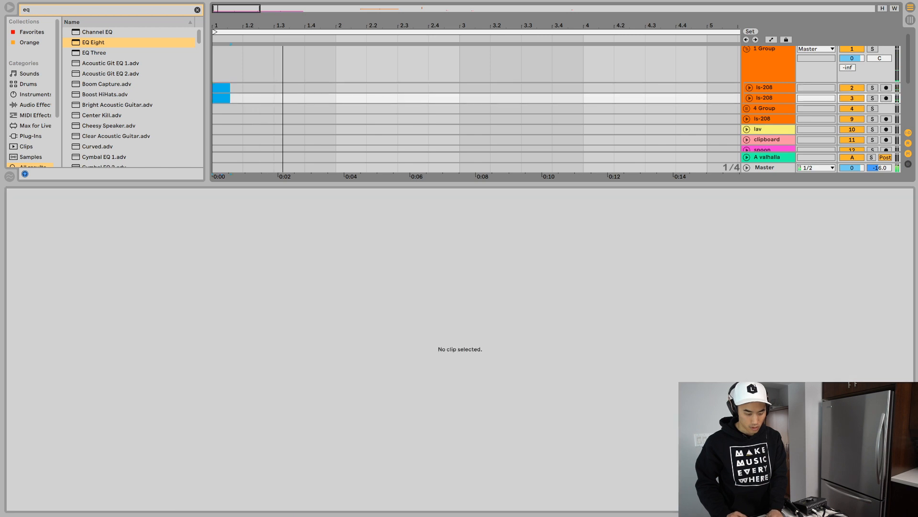
pyautogui.hotkey('ctrl', 'z')
pyautogui.click(267, 88)
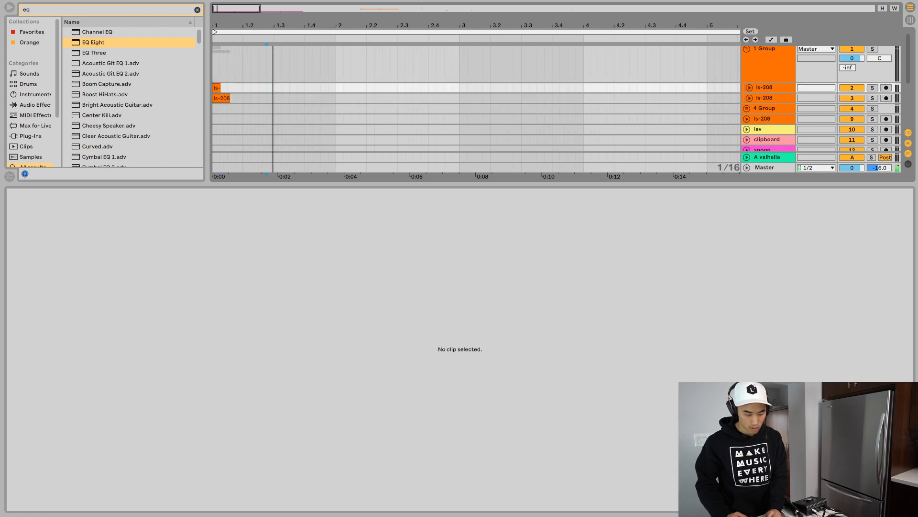
pyautogui.hotkey('ctrl', 'v')
pyautogui.click(271, 88)
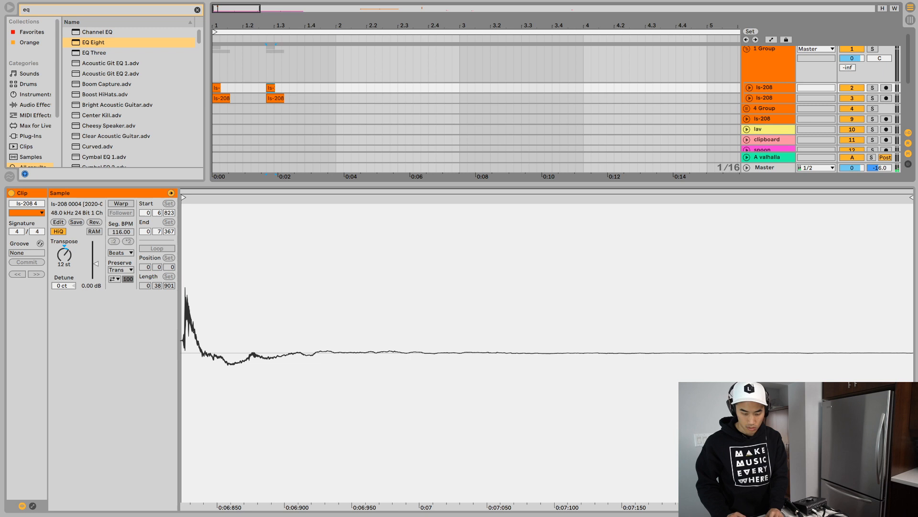
# - Expand both ls-208 tracks in 1 Group, enlarge the arrangement area and play the two hits with the chords
pyautogui.hotkey('alt', 'u')
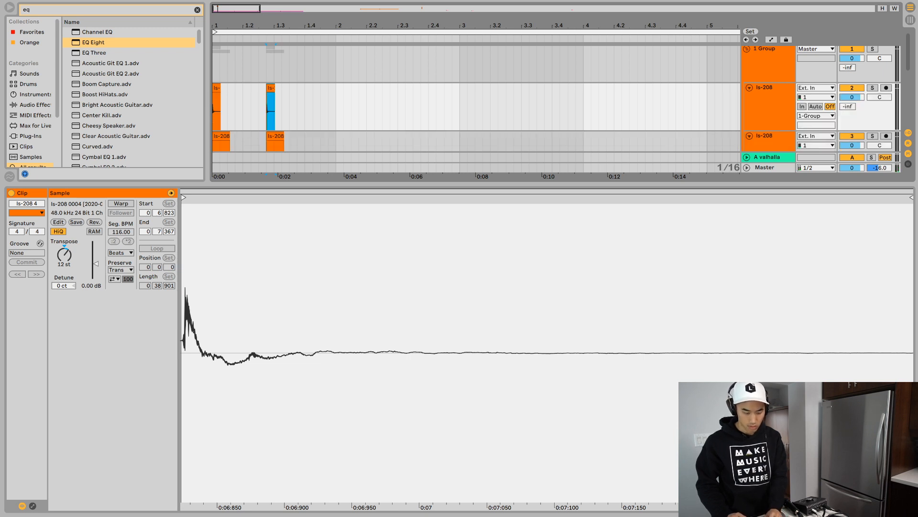
pyautogui.moveTo(363, 185); pyautogui.dragTo(363, 378)
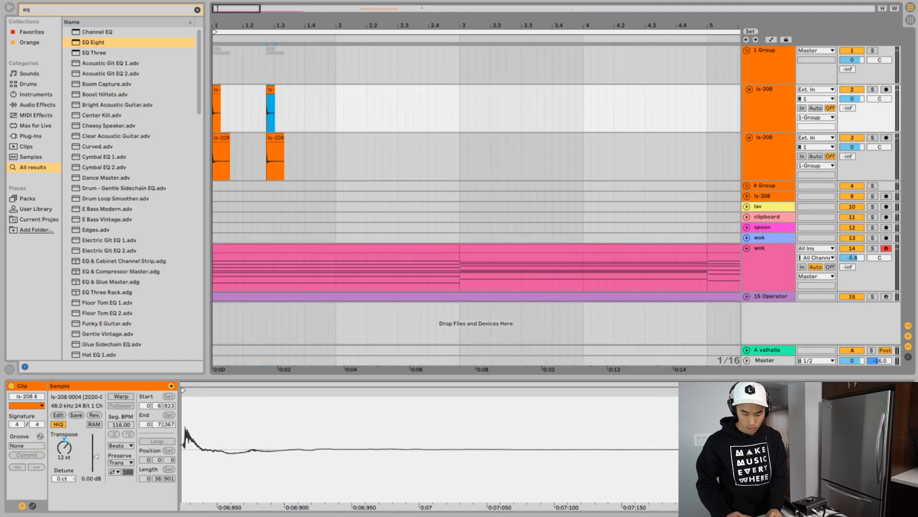
pyautogui.press('space')
pyautogui.press('space')
pyautogui.press('Right')
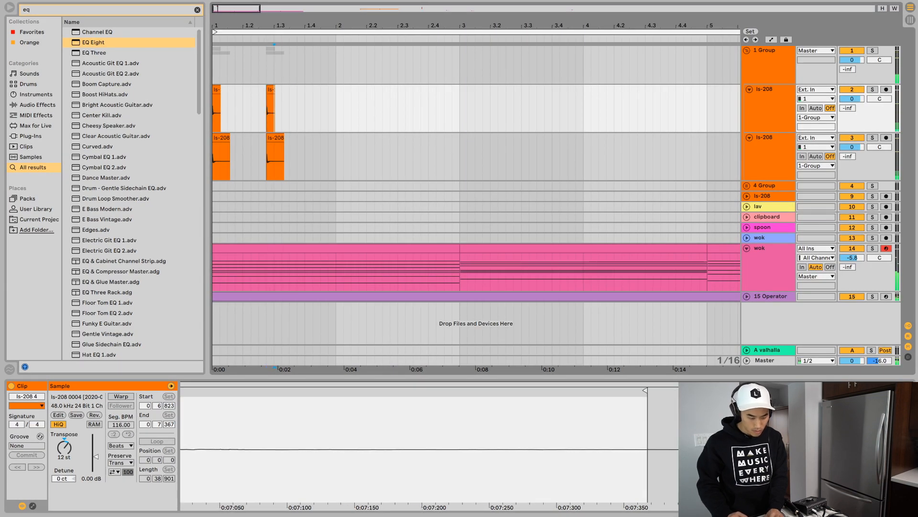
# - Add a third layered ls-208 hit at beat 1.3 and duplicate the one-bar pattern through bar 8
pyautogui.press('F9')
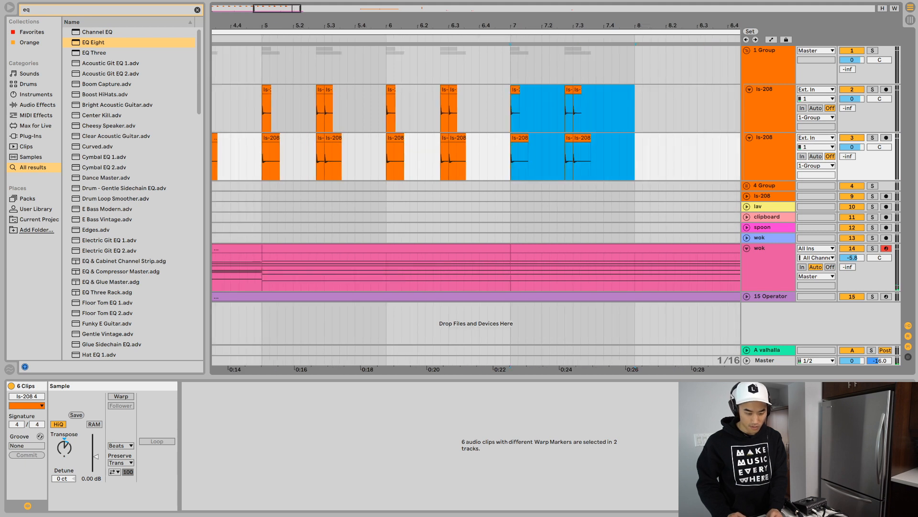
pyautogui.press('-')
pyautogui.press('-')
pyautogui.press('-')
pyautogui.press('-')
pyautogui.press('super+d')
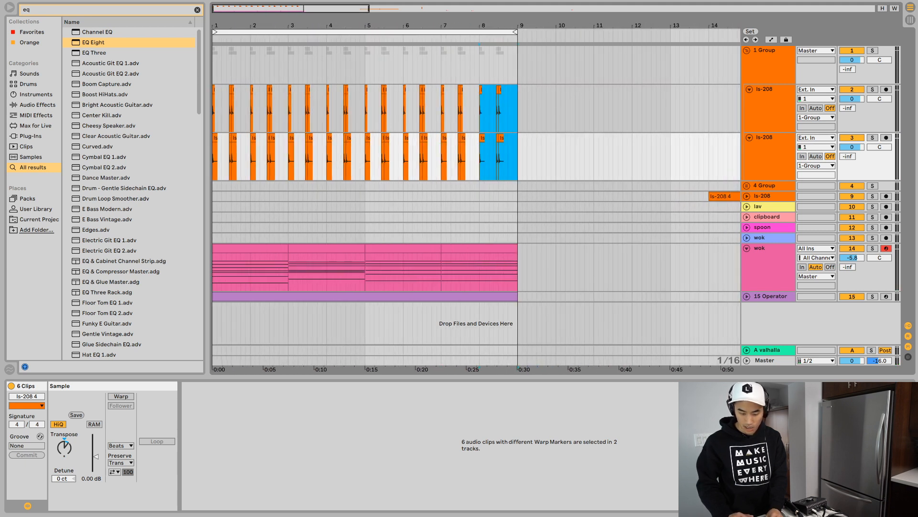
# - Play the arrangement, expand the ls-208 track below 4 Group and audition its two clips at bar 14
pyautogui.press('space')
pyautogui.hscroll(4, 477, 192)
pyautogui.click(746, 196)
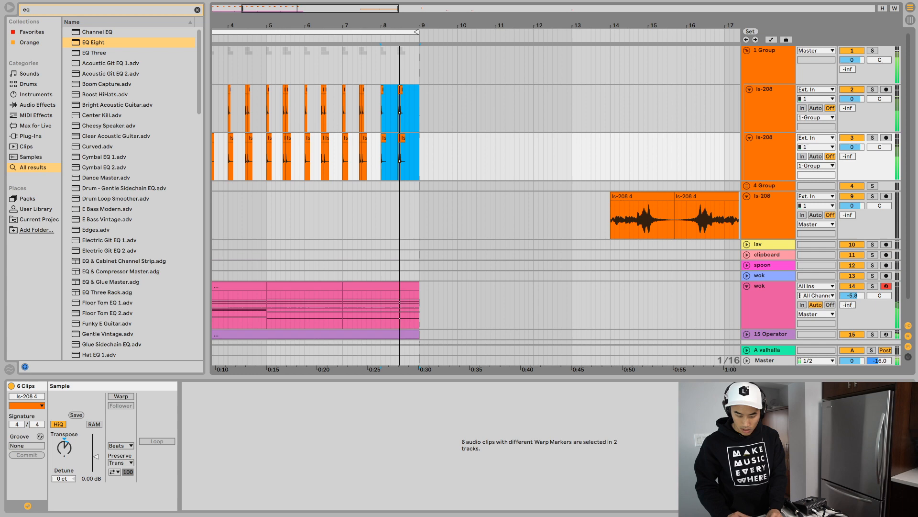
pyautogui.hscroll(5, 476, 205)
pyautogui.click(494, 195)
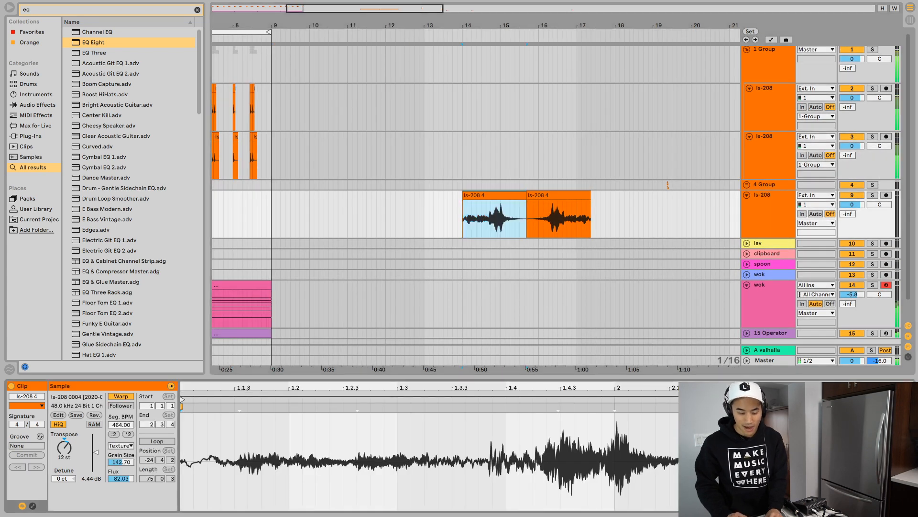
pyautogui.keyDown('shift'); pyautogui.click(558, 195); pyautogui.keyUp('shift')
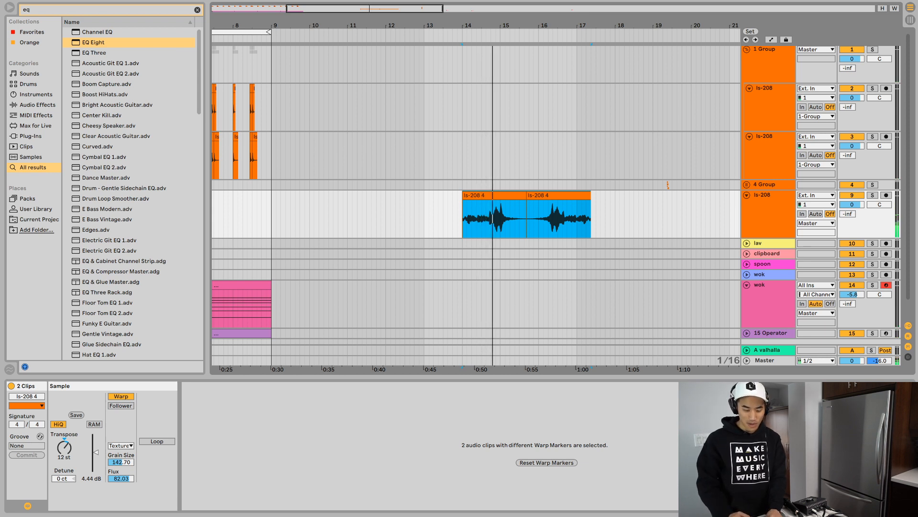
# - Try cutting a short slice just before beat 14.4 from the ls-208 clip and pasting it at bar 1
pyautogui.click(491, 219)
pyautogui.moveTo(489, 219); pyautogui.dragTo(491, 218)
pyautogui.press('super+x')
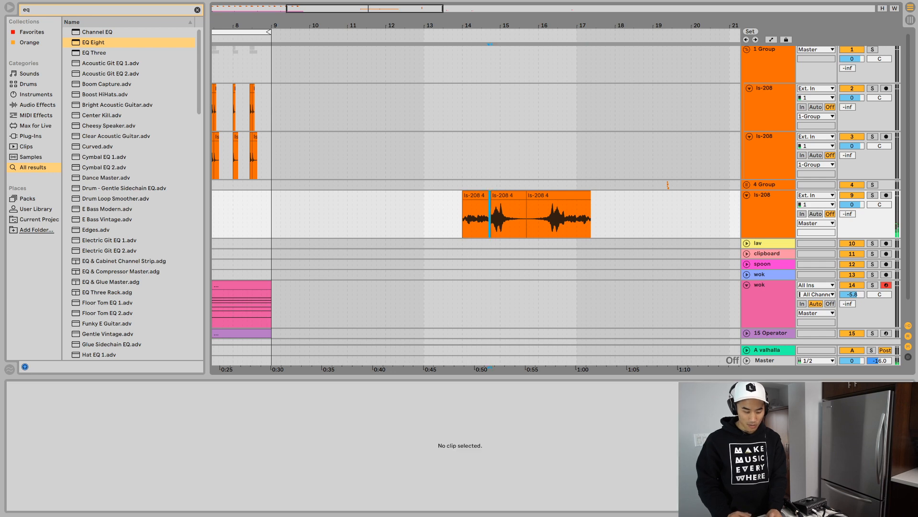
pyautogui.press('super+4')
pyautogui.hscroll(-5, 491, 219)
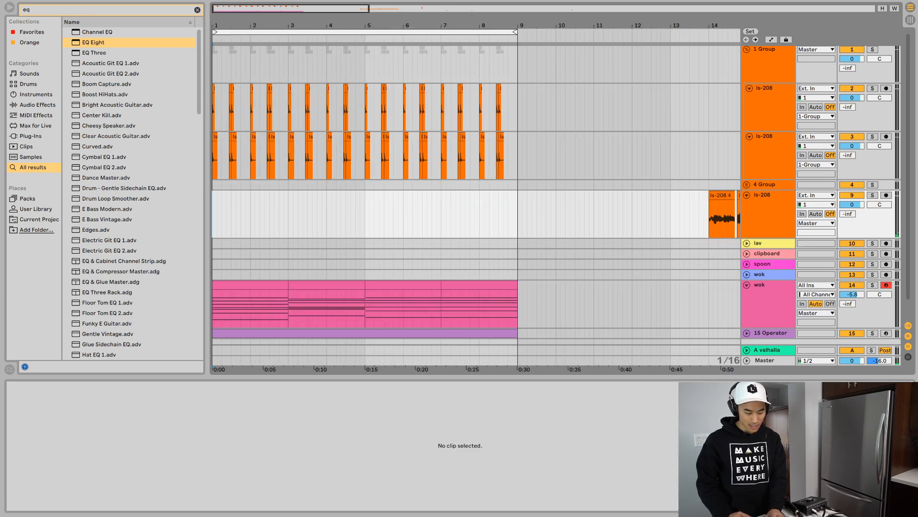
pyautogui.press('super+v')
pyautogui.press('space')
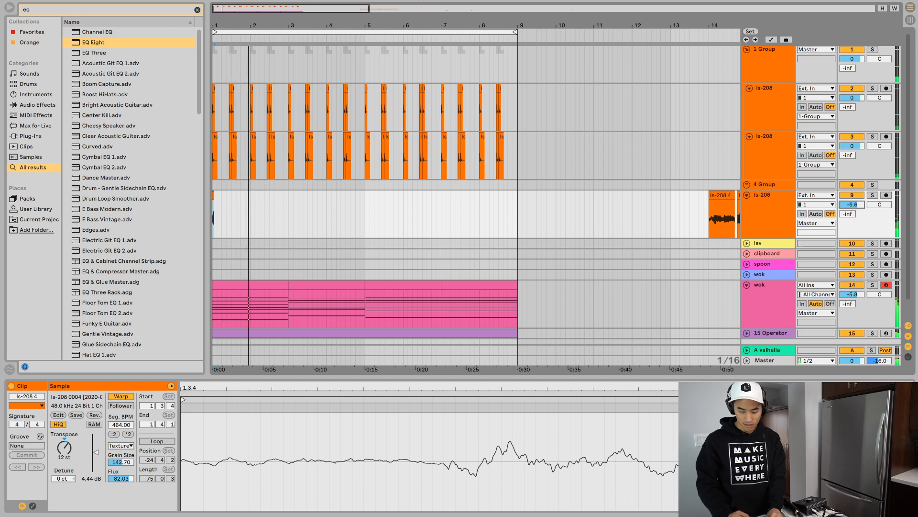
# - Try cutting a second short slice from the first ls-208 clip near beat 14.2 and pasting it at bar 3
pyautogui.click(724, 219)
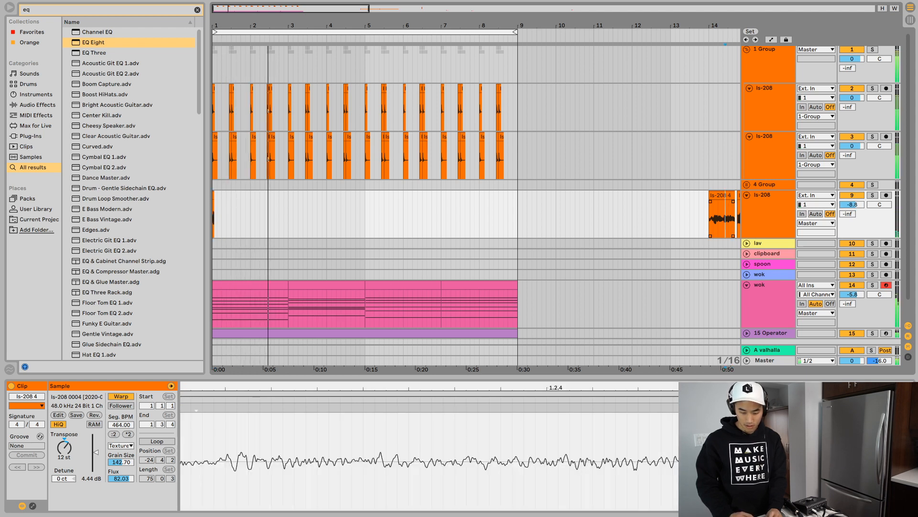
pyautogui.press('super+4')
pyautogui.moveTo(723, 219); pyautogui.dragTo(725, 219)
pyautogui.press('super+x')
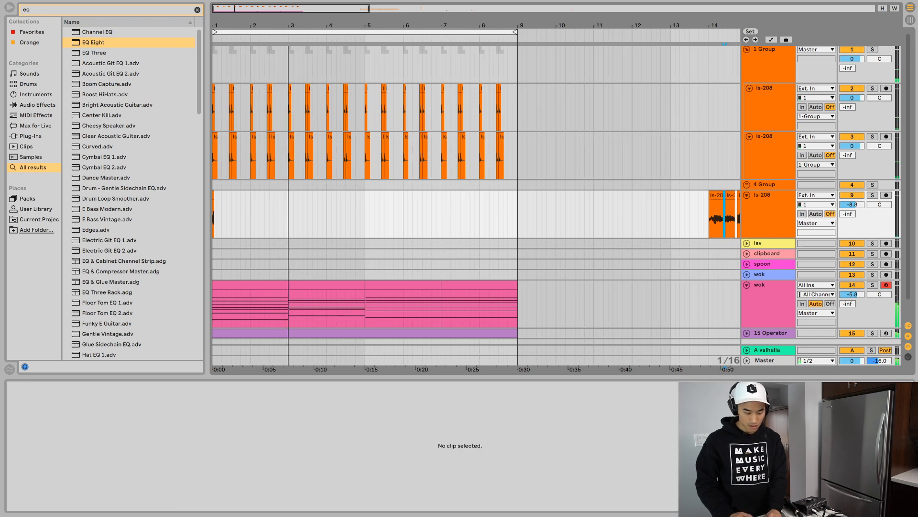
pyautogui.press('super+4')
pyautogui.click(291, 217)
pyautogui.press('super+v')
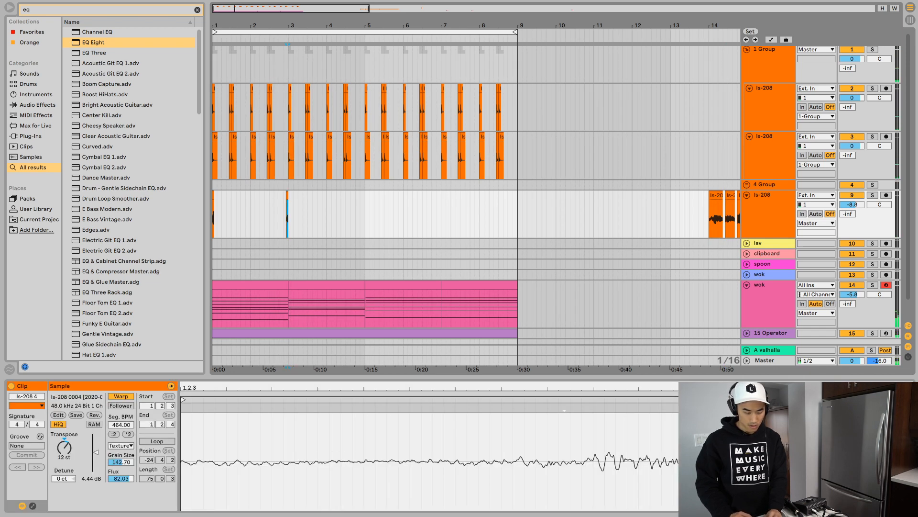
pyautogui.press('super+z')
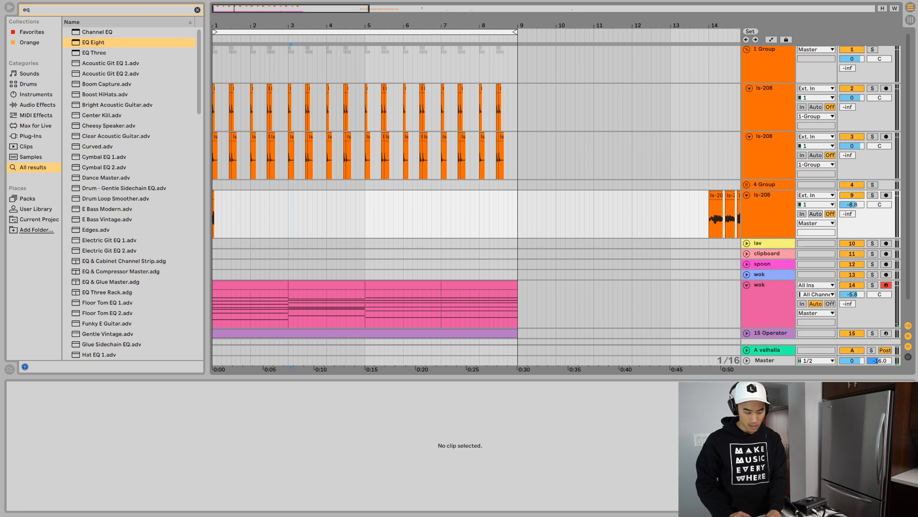
pyautogui.press('super+v')
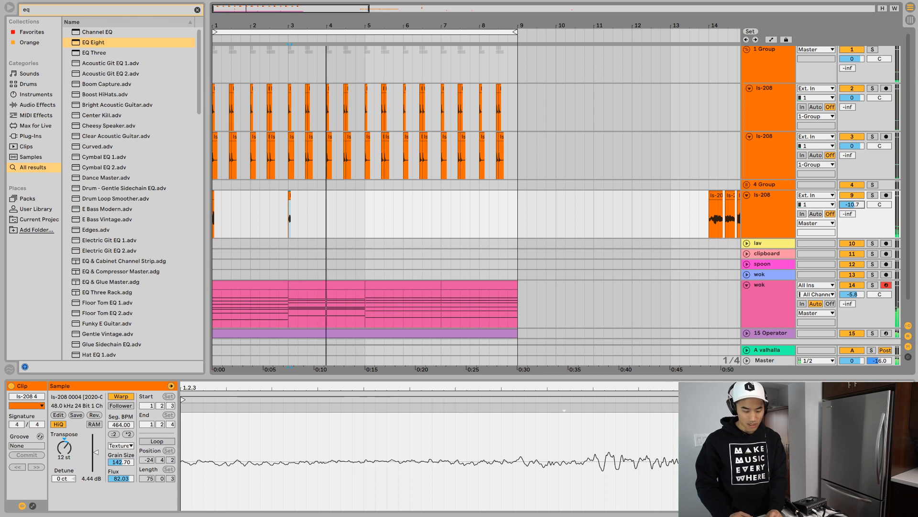
# - Move both full ls-208 4 clips from bar 14 to the start of bar 1 on the same track
pyautogui.hscroll(5, 475, 206)
pyautogui.moveTo(545, 196); pyautogui.dragTo(516, 196)
pyautogui.keyDown('shift'); pyautogui.click(609, 196); pyautogui.keyUp('shift')
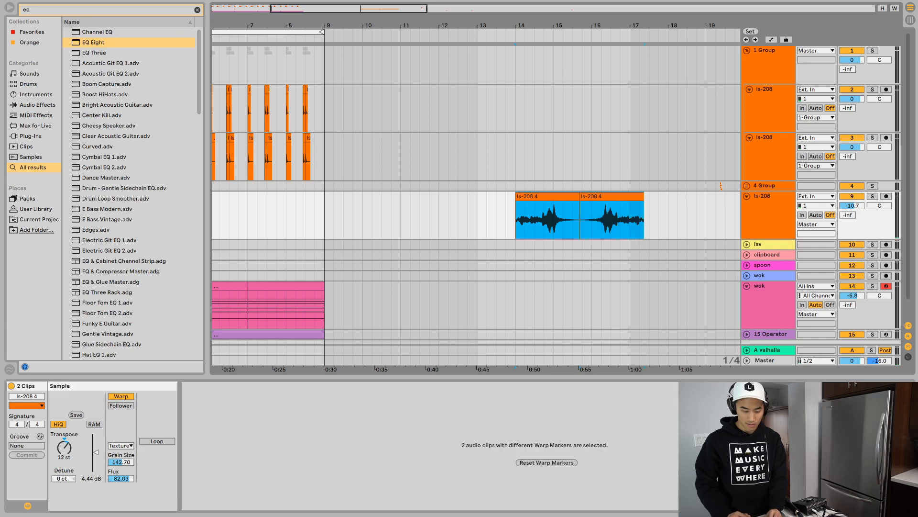
pyautogui.press('super+x')
pyautogui.hscroll(-5, 608, 206)
pyautogui.click(213, 192)
pyautogui.press('super+v')
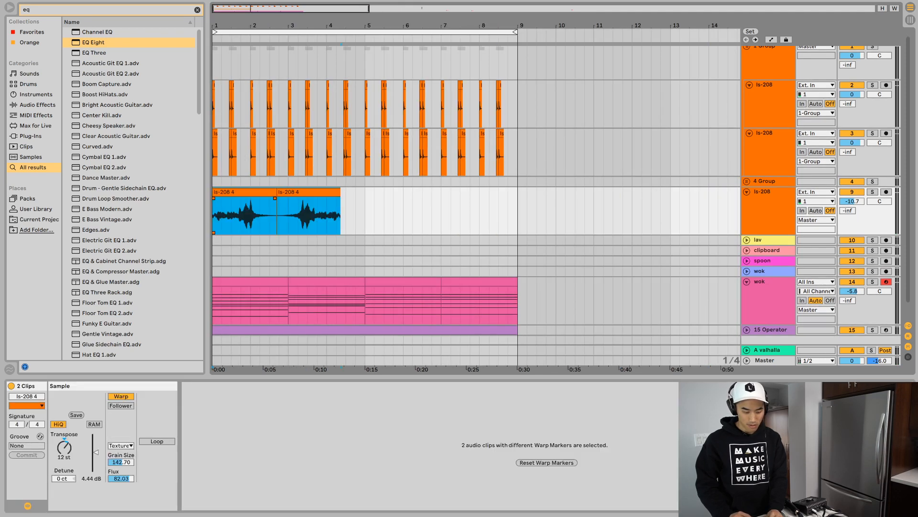
# - Duplicate the ls-208 clip pair twice, then play from bar 1 and lower the track's volume to -19.0 dB
pyautogui.press('super+d')
pyautogui.press('super+d')
pyautogui.click(223, 192)
pyautogui.press('space')
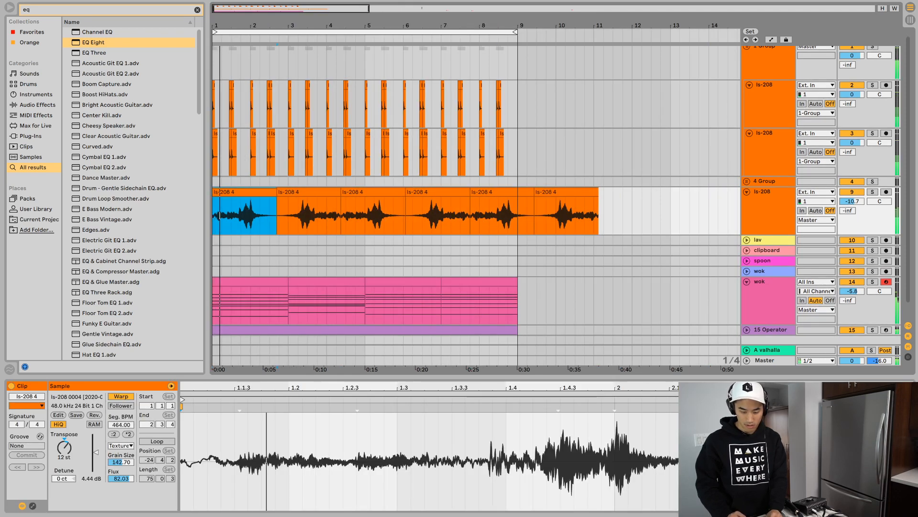
pyautogui.moveTo(851, 201); pyautogui.dragTo(852, 202)
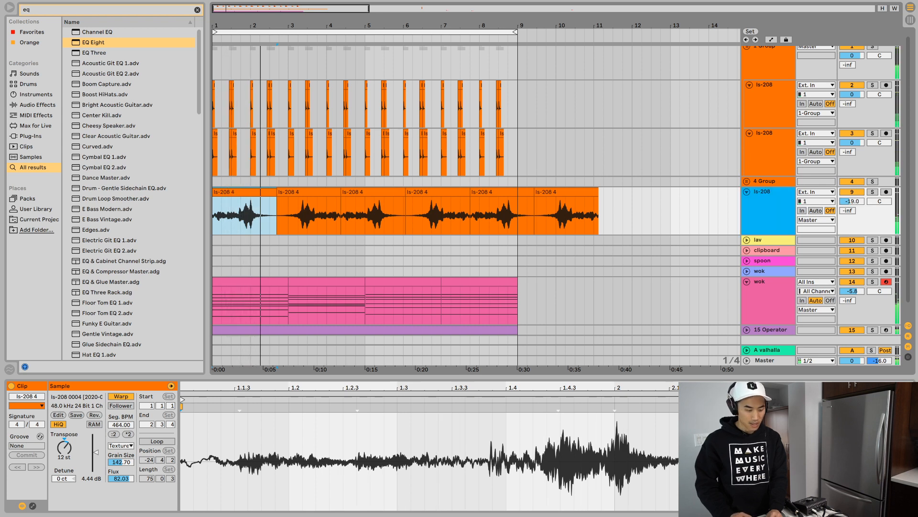
# - Search the browser for "sidechain", select the A Sidechain.adv preset and show the ls-208 track's device chain
pyautogui.hotkey('ctrl', 'f')
pyautogui.write('sidechain')
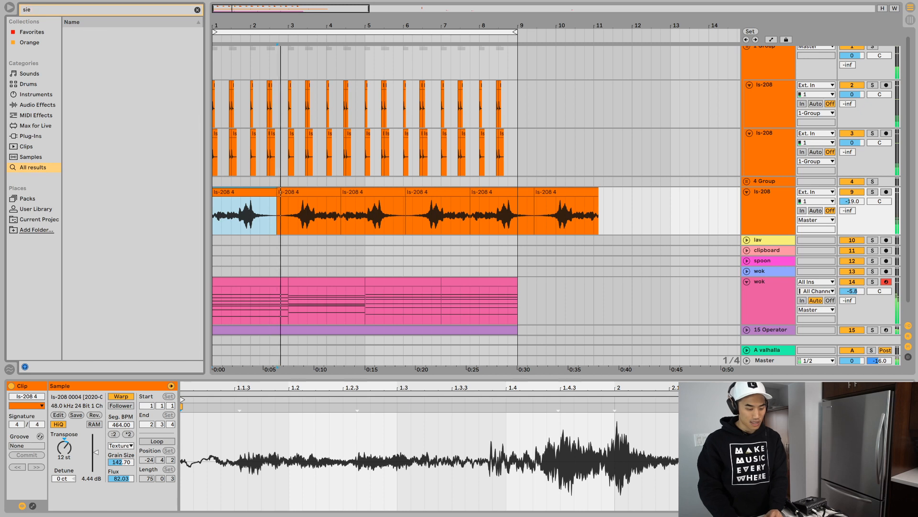
pyautogui.press('Down')
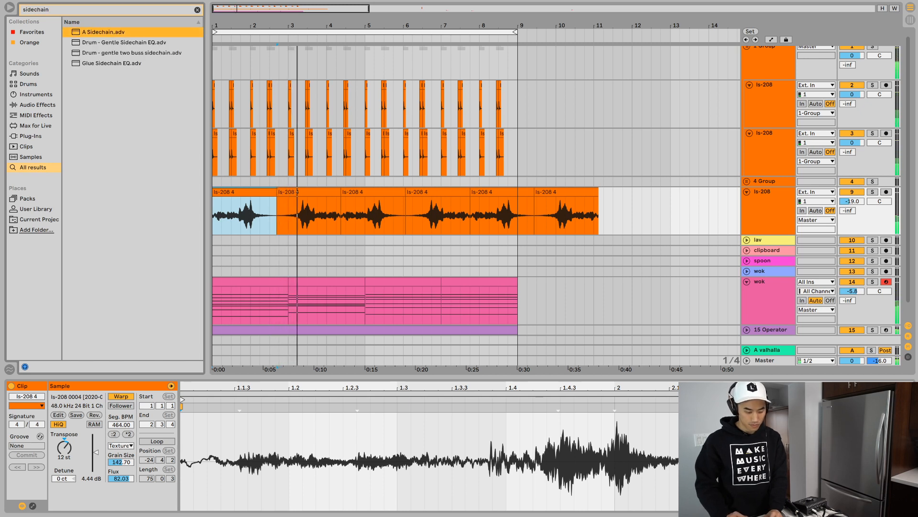
pyautogui.hotkey('shift', 'Tab')
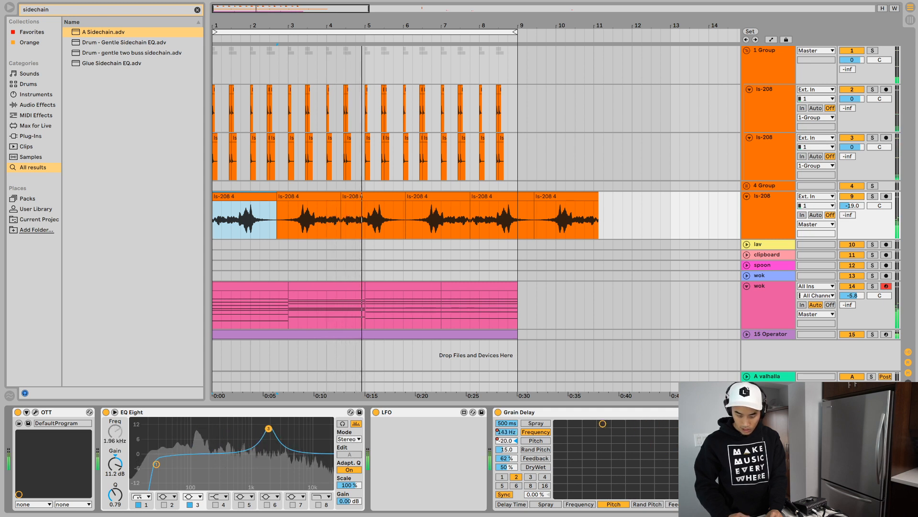
# - Rename 1 Group as "kick" and reselect the ls-208 track below 4 Group
pyautogui.click(767, 50)
pyautogui.hotkey('ctrl', 'r')
pyautogui.write('kick')
pyautogui.press('Return')
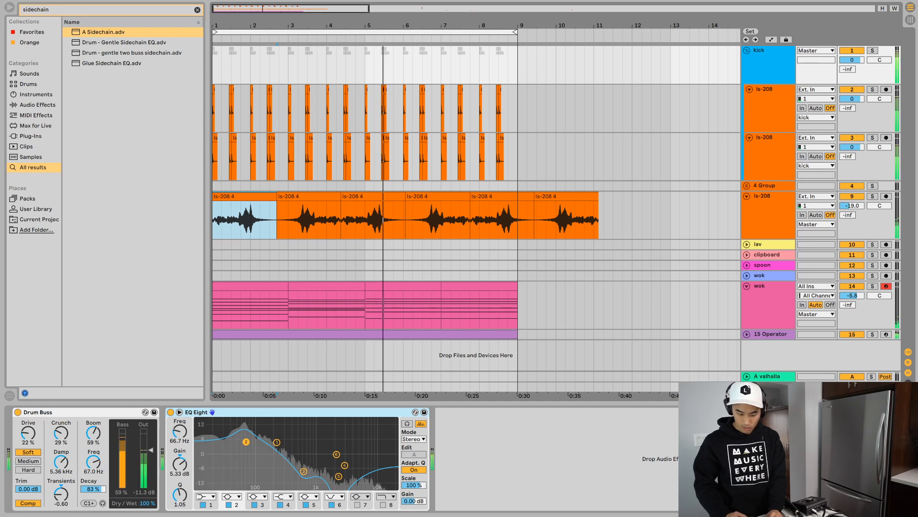
pyautogui.click(767, 196)
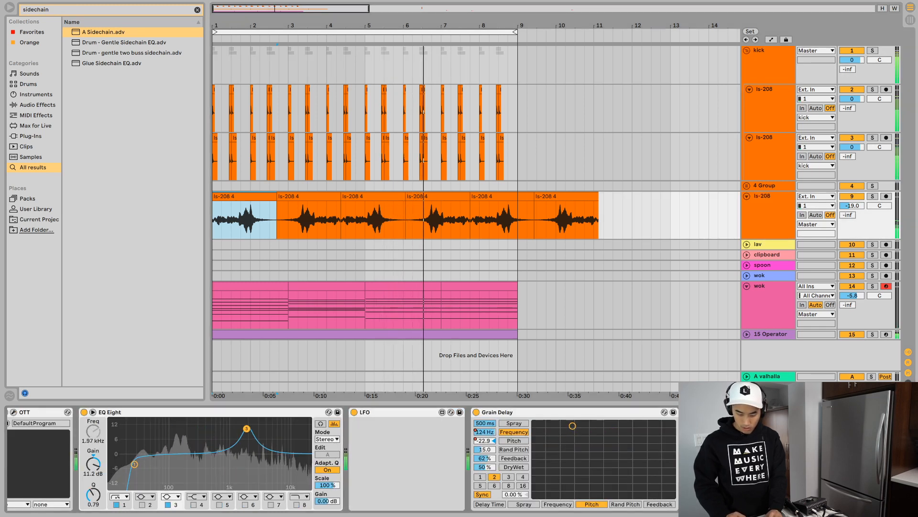
# - Put A Sidechain at the end of the wok track's device chain, taking its audio from kick, Post FX
pyautogui.click(767, 286)
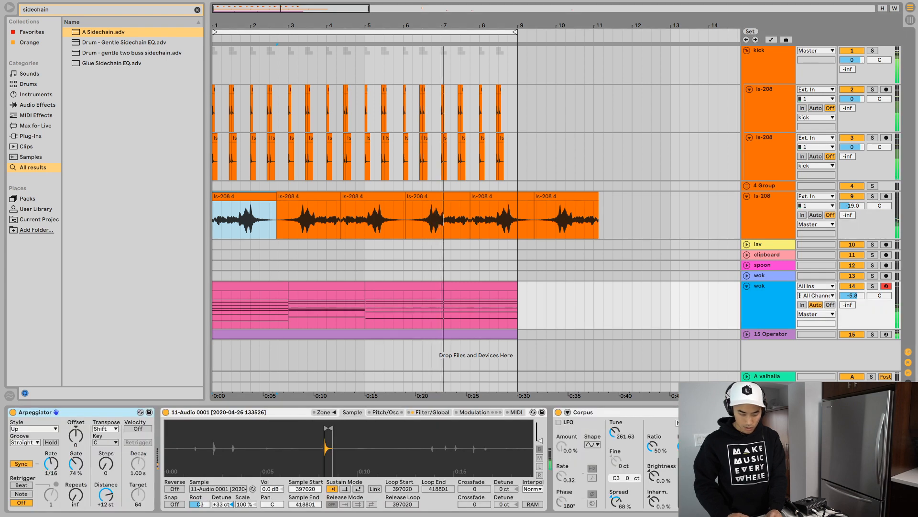
pyautogui.click(270, 39)
pyautogui.click(35, 412)
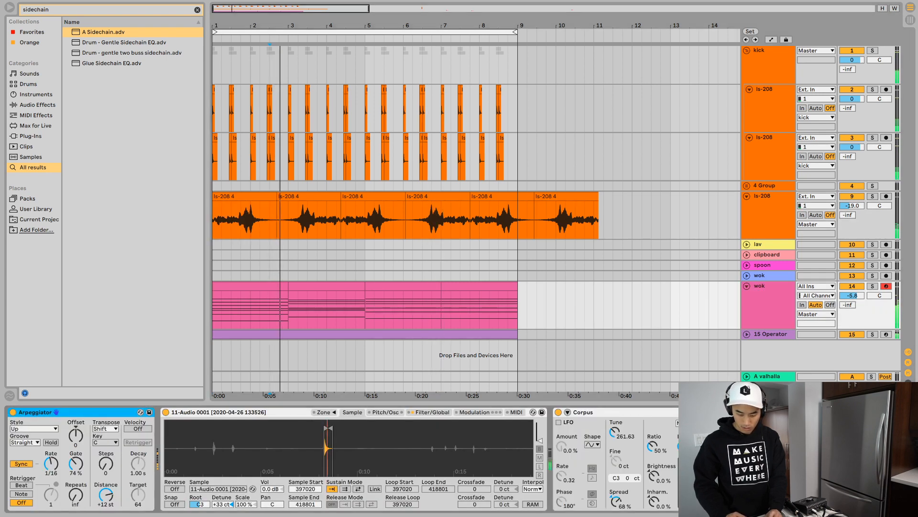
pyautogui.hscroll(15, 335, 459)
pyautogui.hscroll(4, 334, 460)
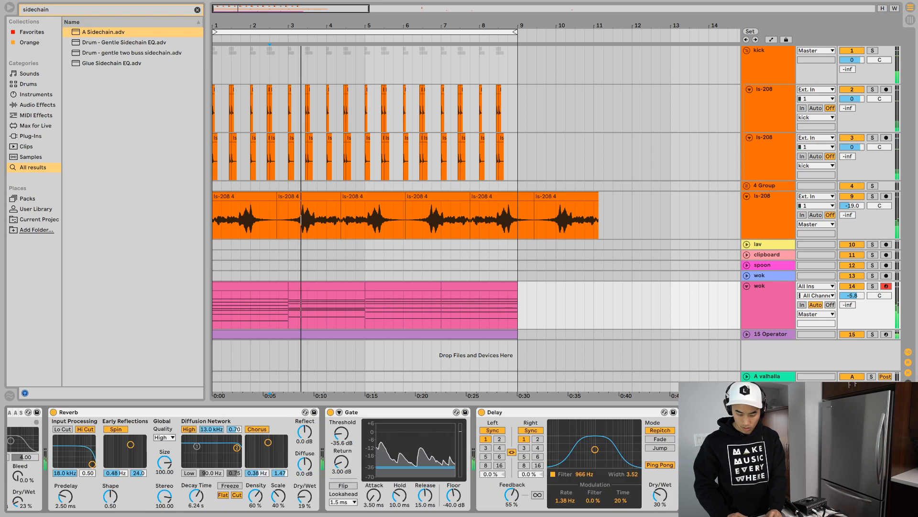
pyautogui.click(770, 334)
pyautogui.click(767, 286)
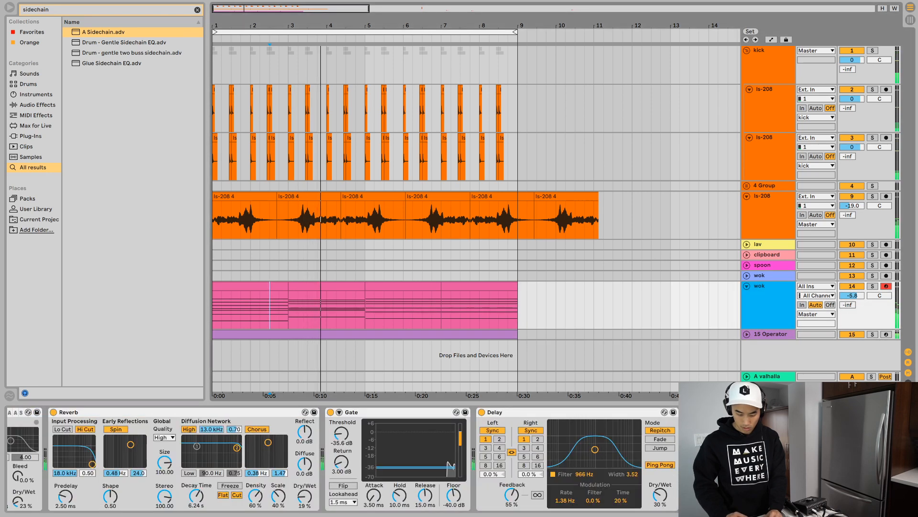
pyautogui.hscroll(3, 335, 459)
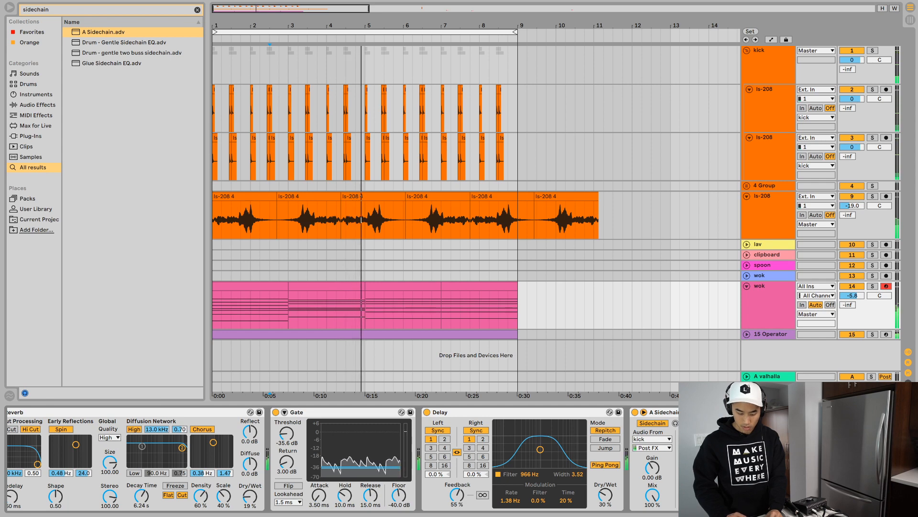
# - Unfold 15 Operator, open its eight-bar drone clip and transpose the note to F1
pyautogui.click(770, 334)
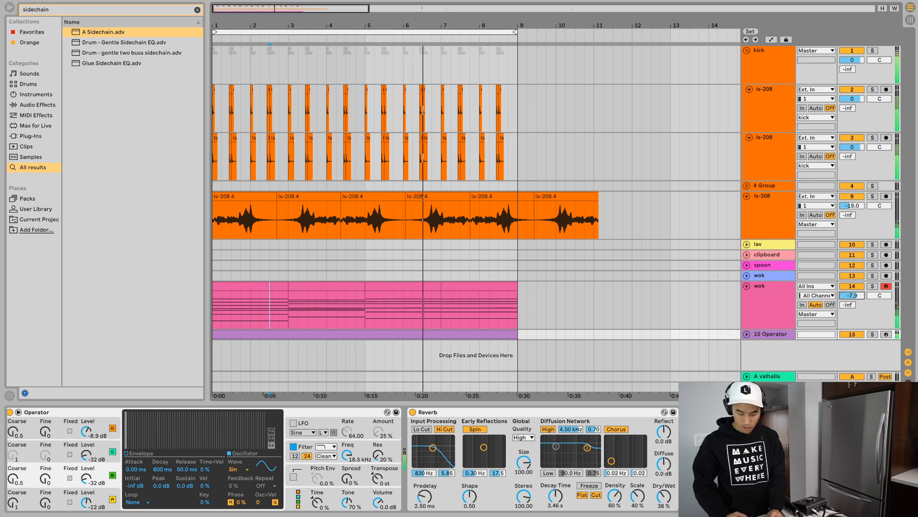
pyautogui.click(747, 333)
pyautogui.doubleClick(365, 302)
pyautogui.press('space')
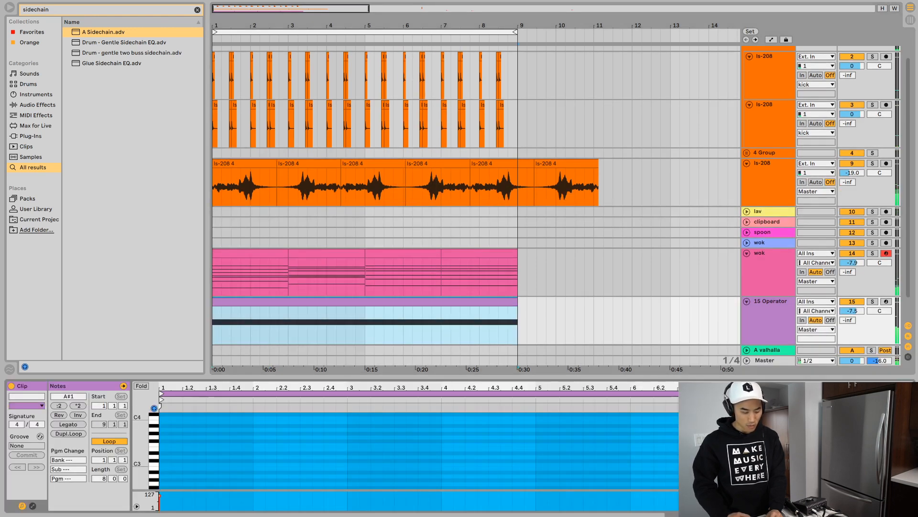
pyautogui.click(430, 437)
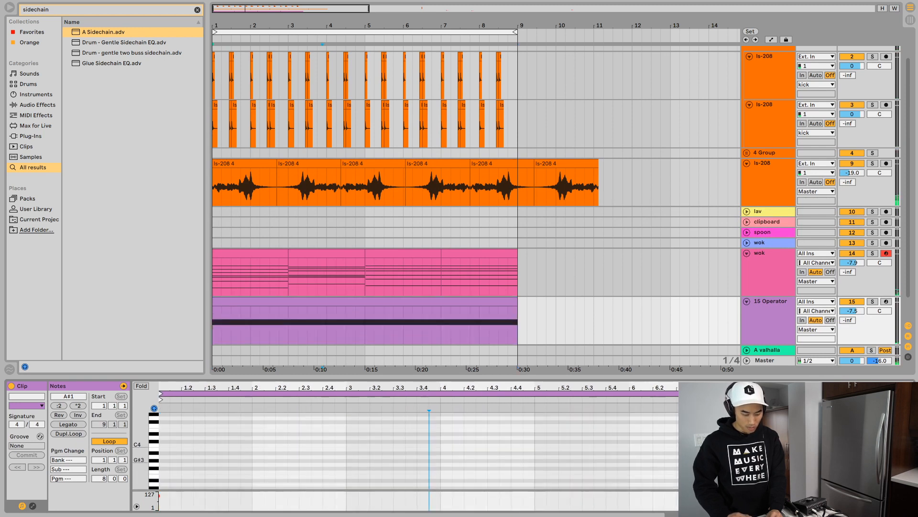
pyautogui.hotkey('ctrl', 'a')
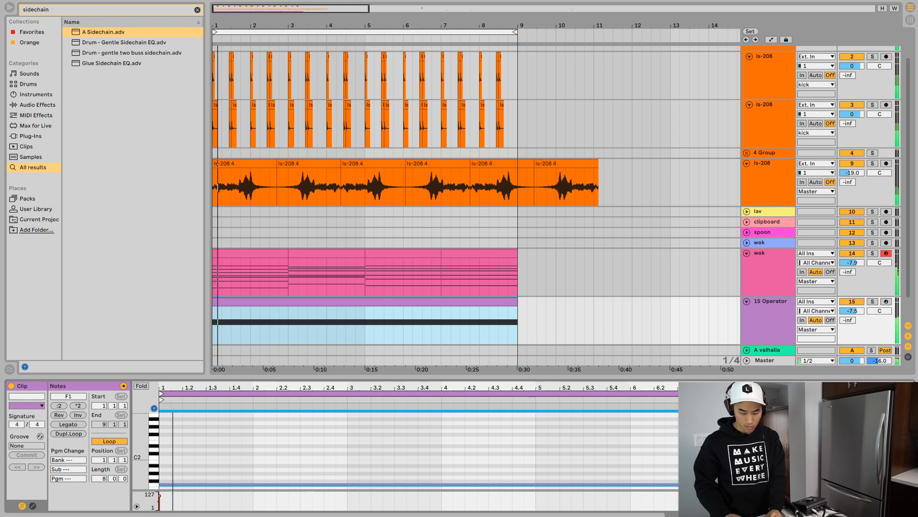
# - Show the whole arrangement and fold the four ls-208 tracks inside 4 Group around their short clips near beat 19.2
pyautogui.hotkey('alt', 'u')
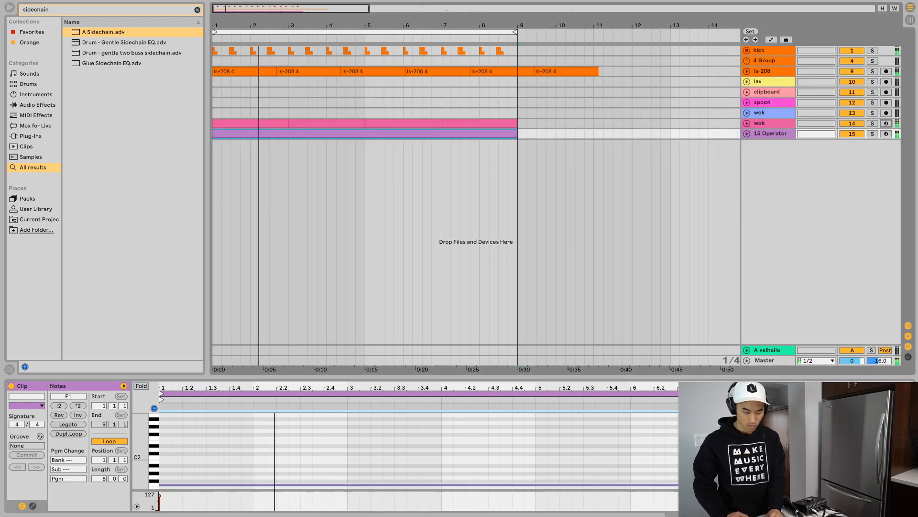
pyautogui.press('w')
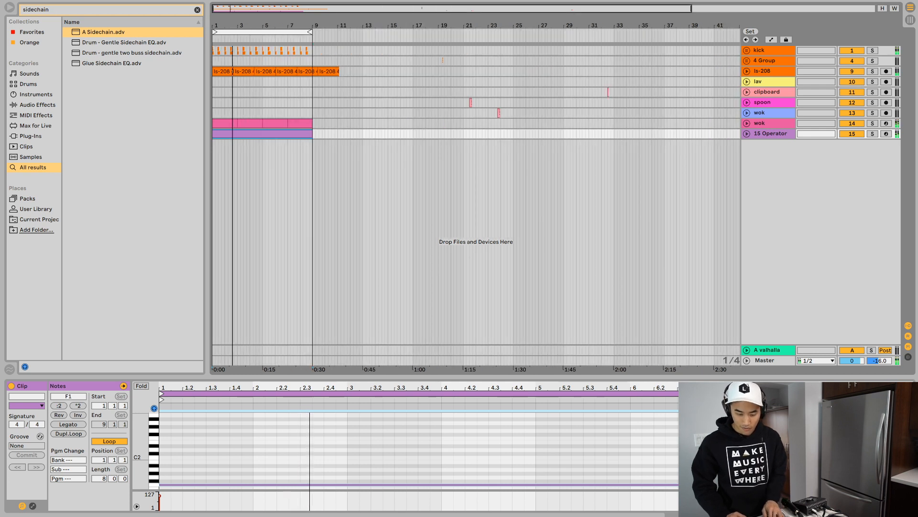
pyautogui.hotkey('alt', 'u')
pyautogui.scroll(5, 476, 191)
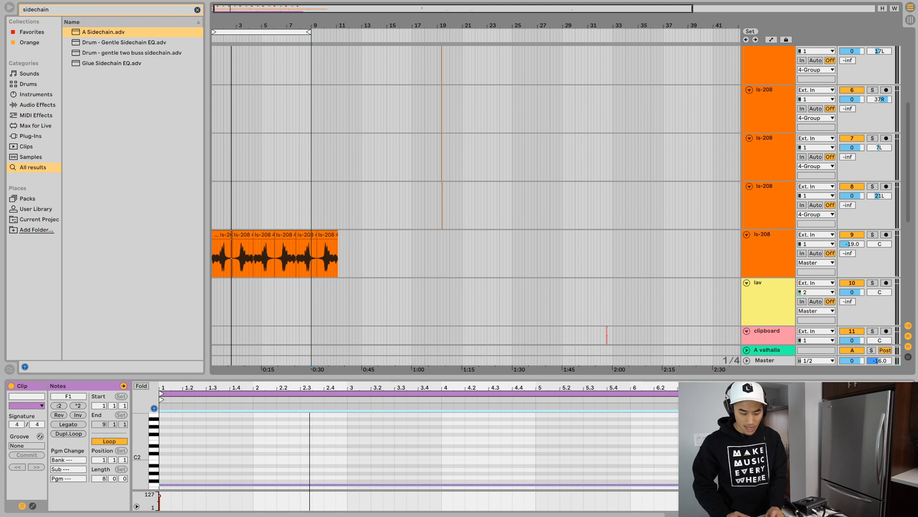
pyautogui.keyDown('alt'); pyautogui.click(749, 90); pyautogui.keyUp('alt')
pyautogui.moveTo(451, 25); pyautogui.dragTo(451, 120)
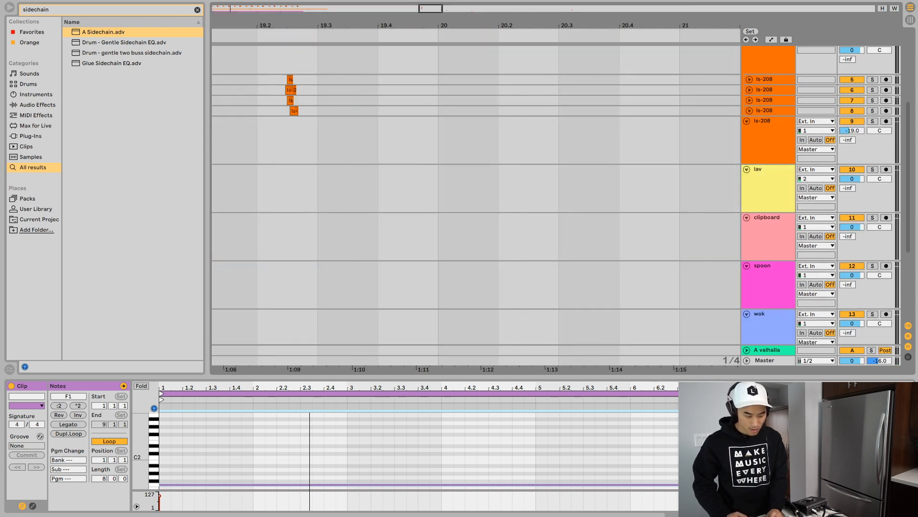
# - Cut the four short ls-208 clips near beat 19.2 from the tracks inside 4 Group
pyautogui.press('super+4')
pyautogui.moveTo(261, 80); pyautogui.dragTo(314, 111)
pyautogui.press('super+x')
pyautogui.hscroll(-12, 315, 111)
pyautogui.hscroll(-20, 314, 111)
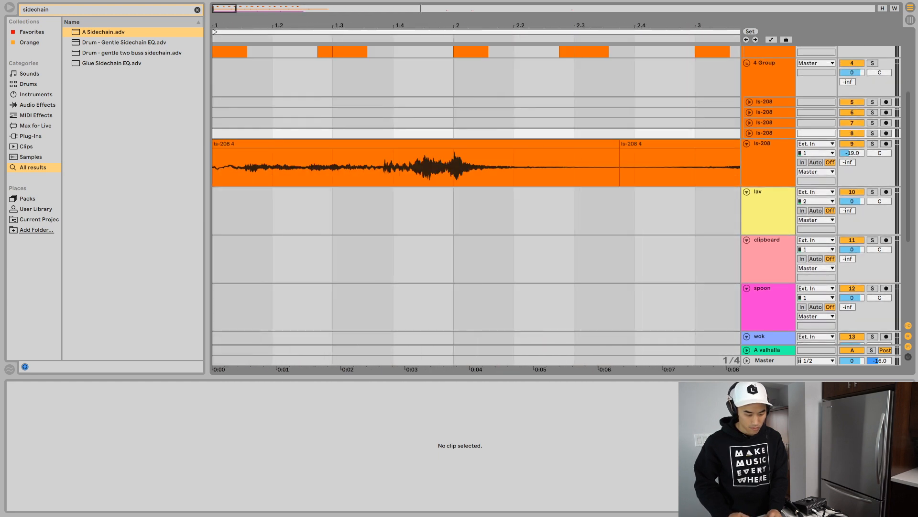
pyautogui.press('super+4')
pyautogui.click(215, 77)
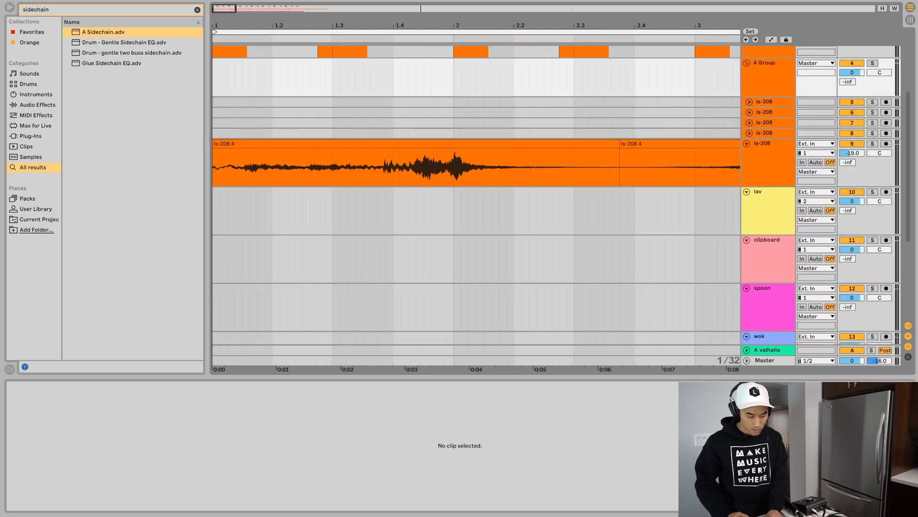
pyautogui.press('super+v')
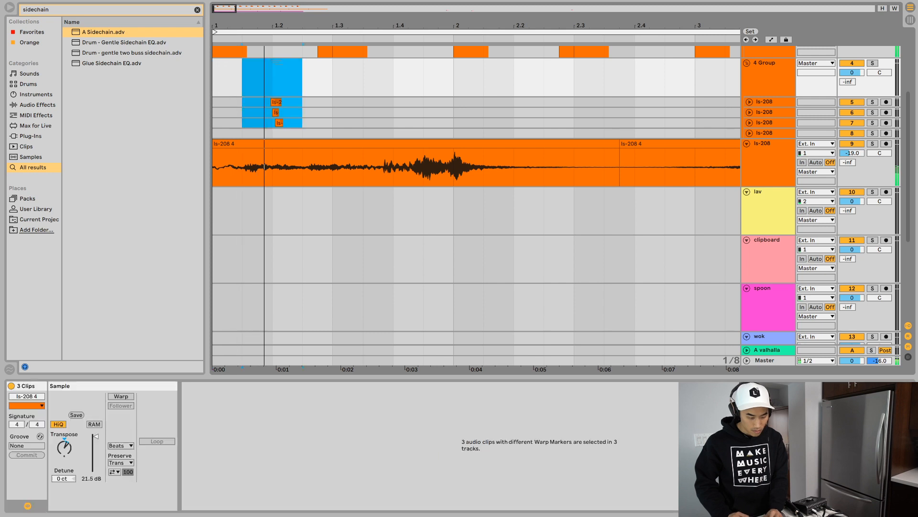
pyautogui.scroll(-2, 476, 206)
pyautogui.scroll(5, 476, 206)
pyautogui.press('super+z')
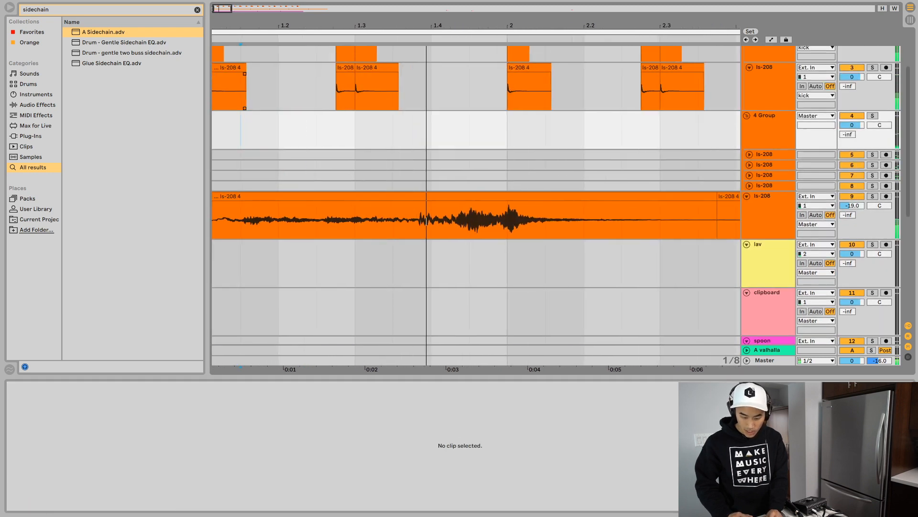
# - Paste the four ls-208 clips onto their own tracks around beat 1.2 and audition them
pyautogui.press('super+v')
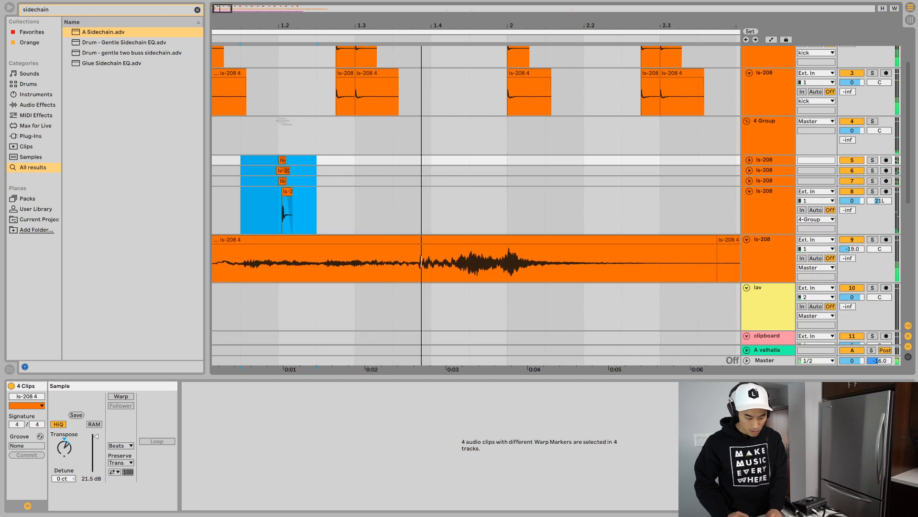
pyautogui.click(287, 191)
pyautogui.click(265, 213)
pyautogui.press('space')
pyautogui.press('space')
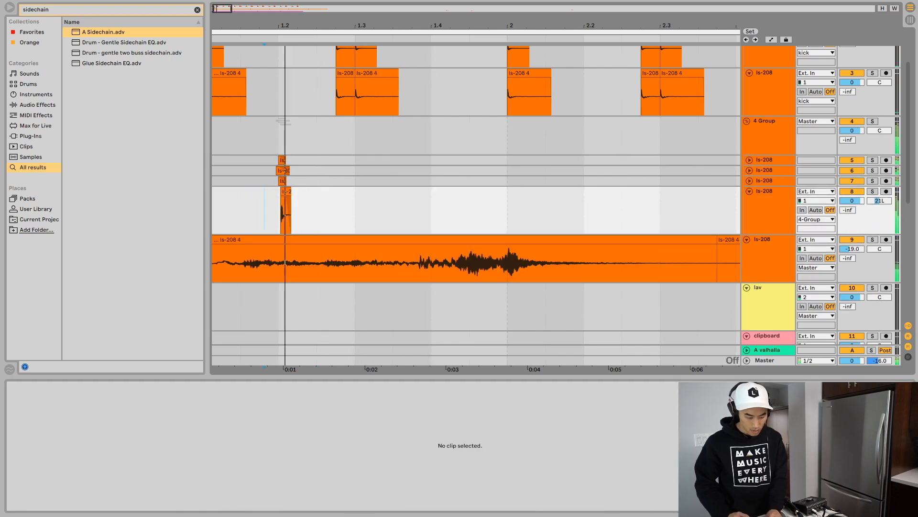
# - Repeat the first half bar of the four ls-208 tracks through the end of bar 8, and fold 4 Group
pyautogui.moveTo(353, 215); pyautogui.dragTo(215, 160)
pyautogui.press('super+d')
pyautogui.press('super+d')
pyautogui.press('super+d')
pyautogui.press('super+d')
pyautogui.press('super+d')
pyautogui.press('super+d')
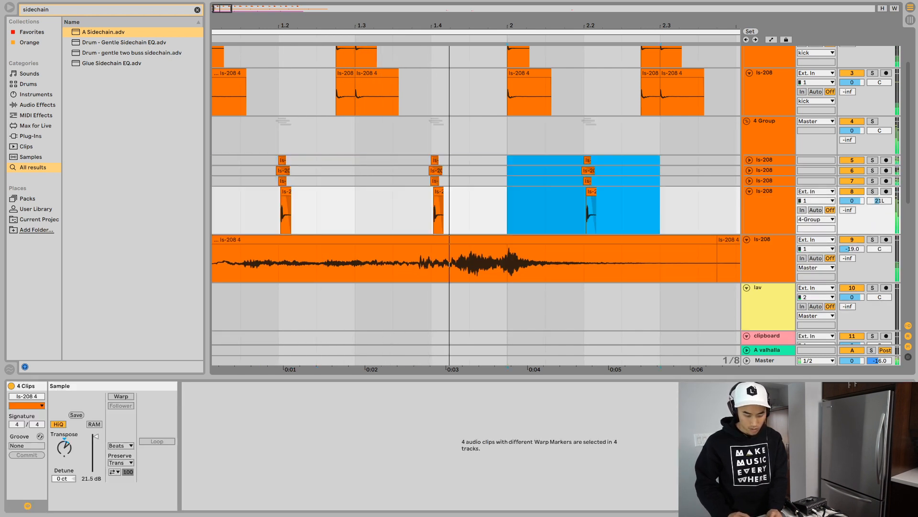
pyautogui.press('super+d')
pyautogui.press('super+d')
pyautogui.press('super+d')
pyautogui.press('super+d')
pyautogui.press('super+d')
pyautogui.press('super+d')
pyautogui.press('super+d')
pyautogui.press('super+d')
pyautogui.press('super+d')
pyautogui.press('super+d')
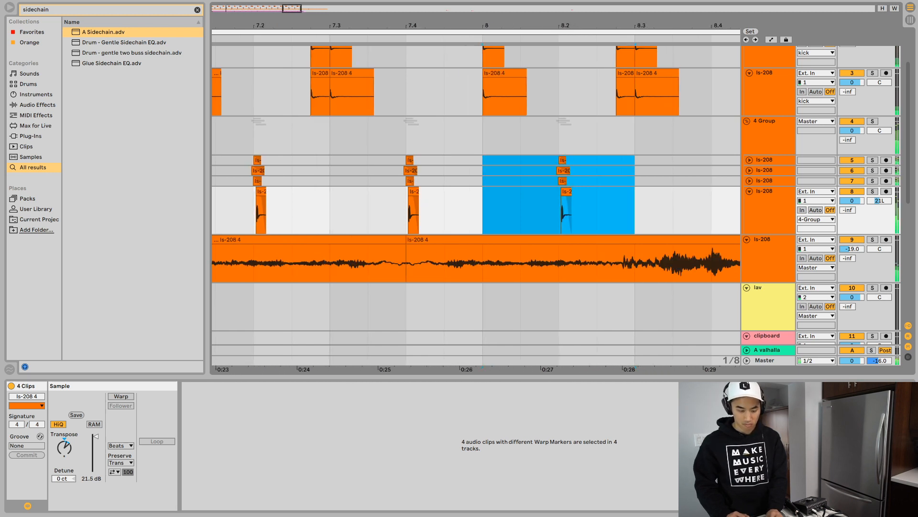
pyautogui.press('super+z')
pyautogui.hscroll(-15, 477, 206)
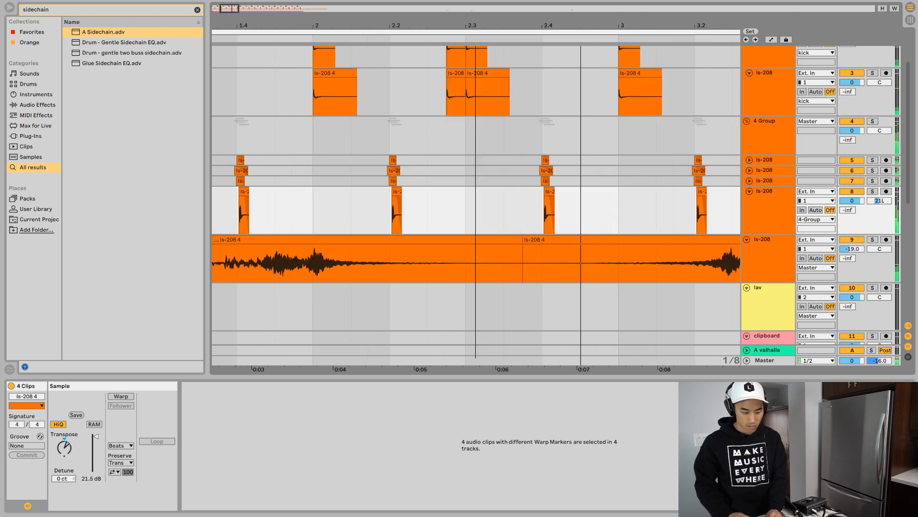
pyautogui.press('w')
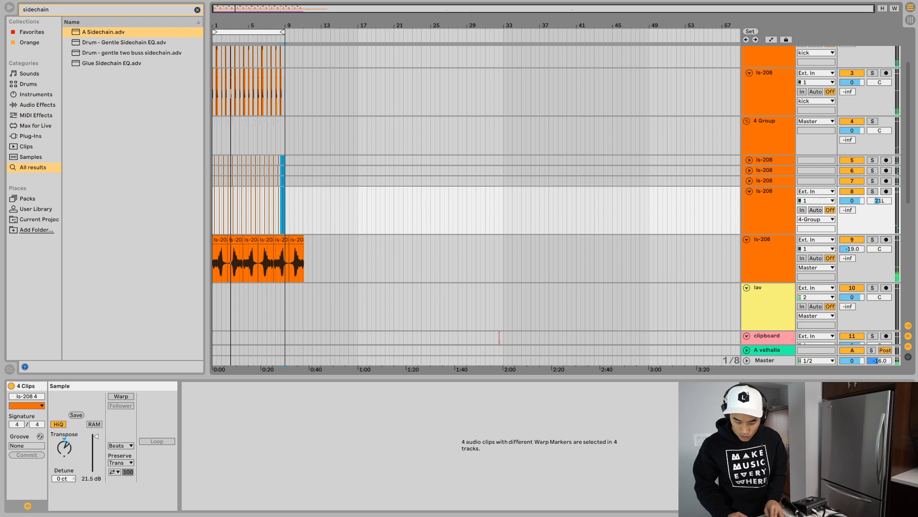
pyautogui.click(747, 121)
# - Rename the clipboard track as "cutting board", leaving its monitoring set to Off
pyautogui.scroll(-5, 476, 206)
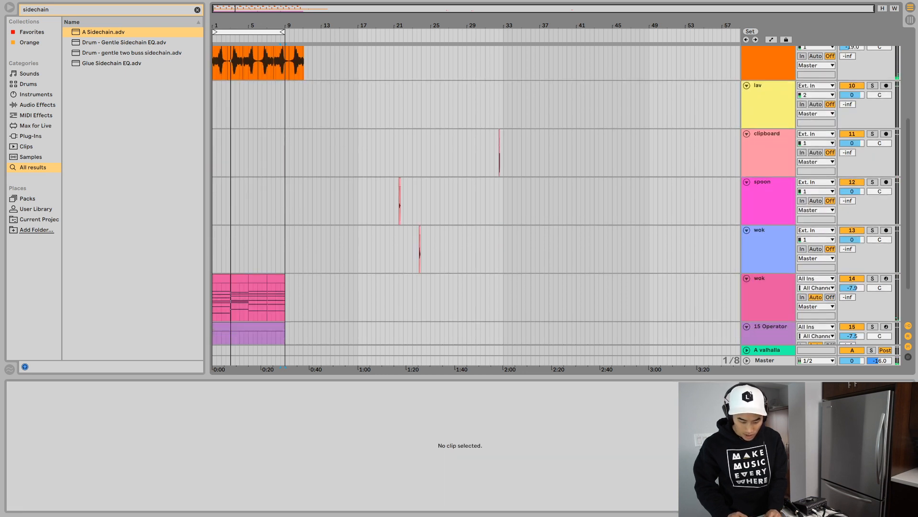
pyautogui.moveTo(491, 153); pyautogui.dragTo(538, 153)
pyautogui.click(816, 152)
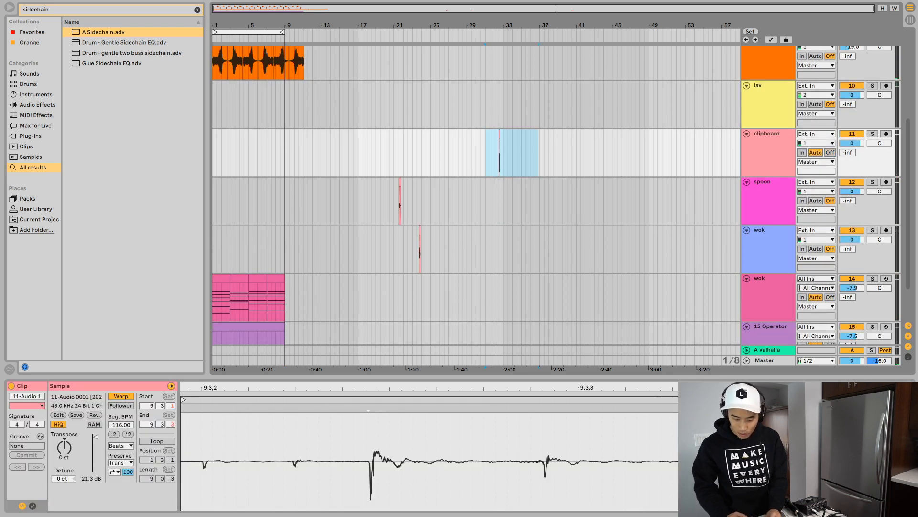
pyautogui.click(739, 153)
pyautogui.click(769, 153)
pyautogui.click(830, 153)
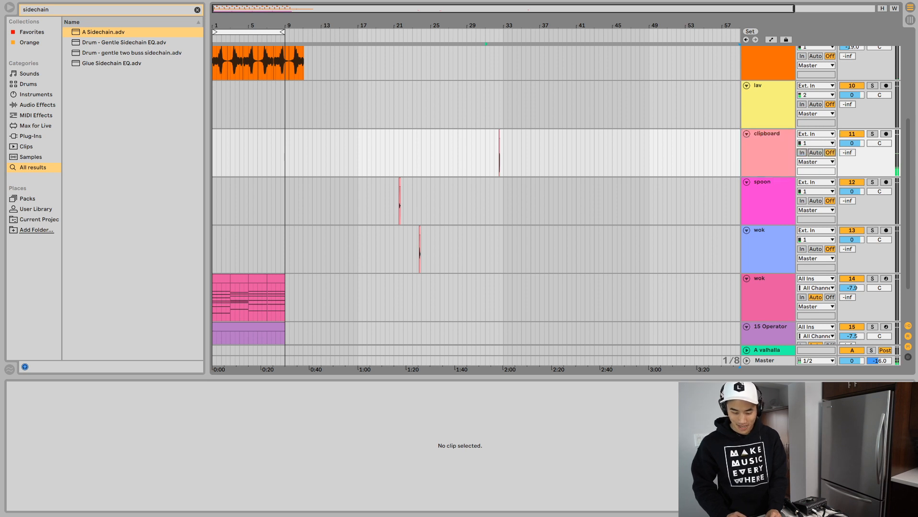
pyautogui.hotkey('ctrl', 'r')
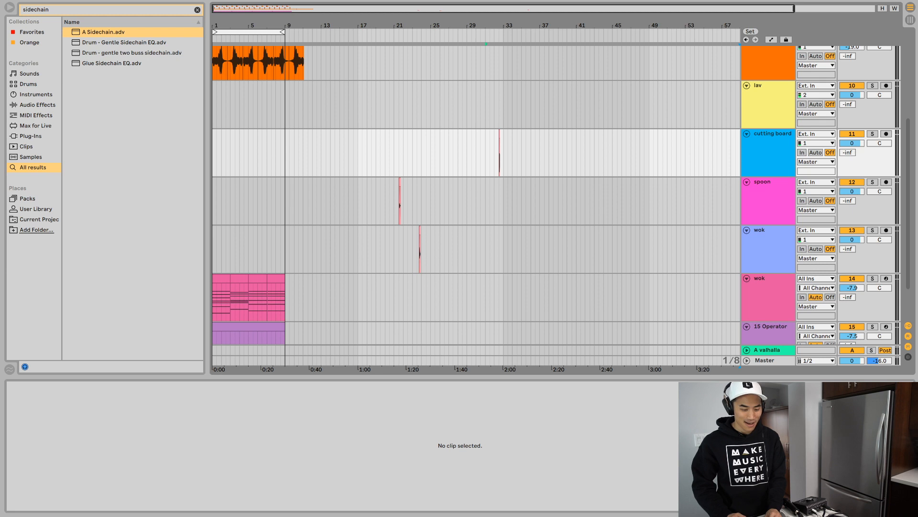
pyautogui.click(739, 153)
# - Move the cutting board clip from bar 32 to beat 1.2 on the same track
pyautogui.scroll(10, 476, 153)
pyautogui.hscroll(15, 476, 154)
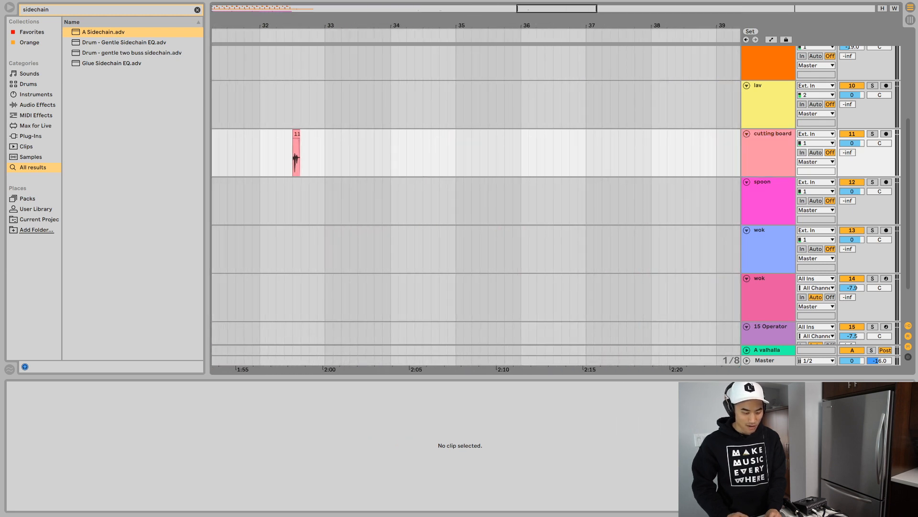
pyautogui.click(296, 134)
pyautogui.hotkey('ctrl', 'x')
pyautogui.hscroll(-15, 296, 152)
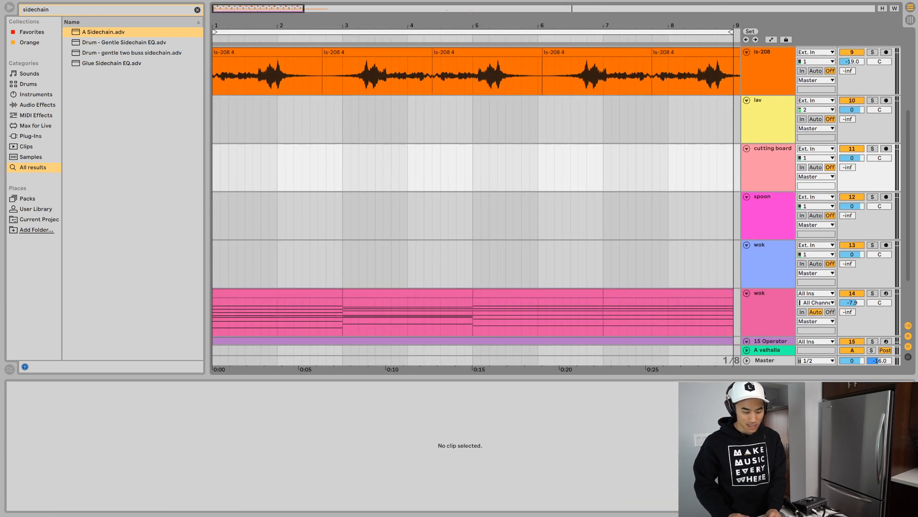
pyautogui.scroll(5, 473, 192)
pyautogui.scroll(1, 557, 195)
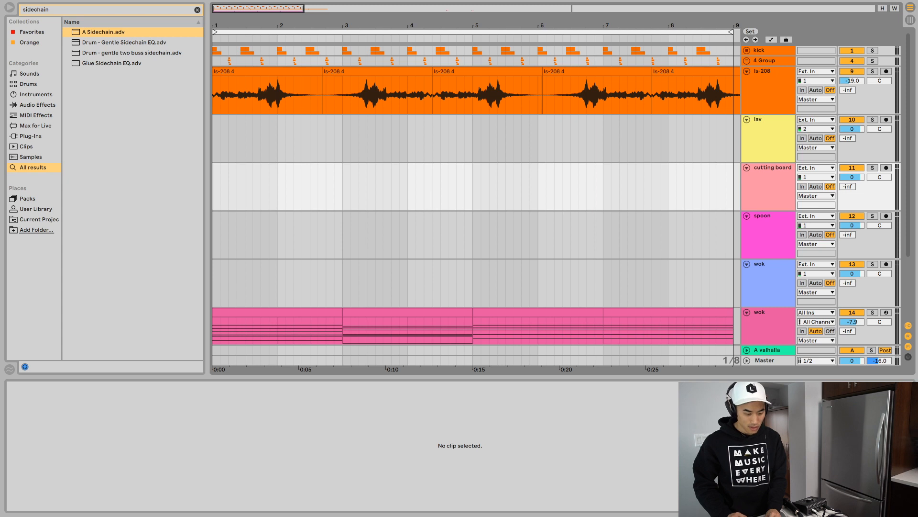
pyautogui.hotkey('ctrl', 'v')
pyautogui.click(213, 191)
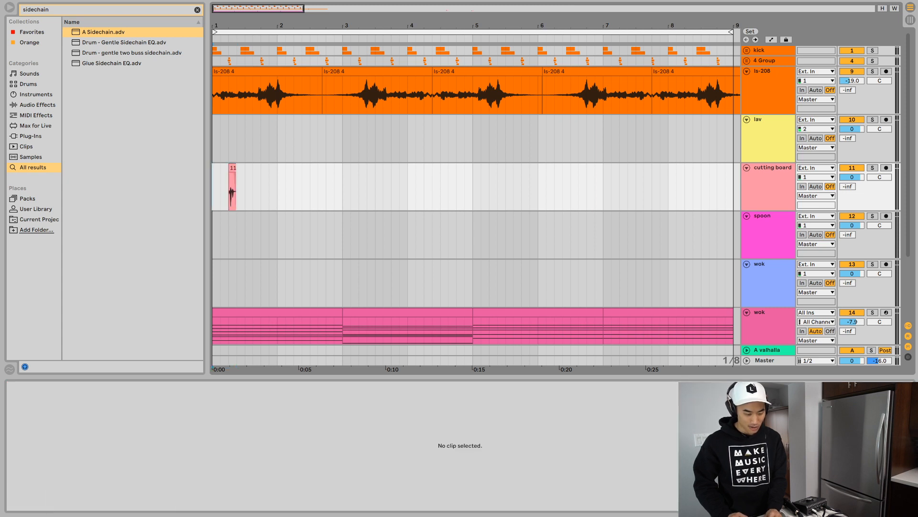
# - Duplicate the first half bar of the cutting board track once and play the loop
pyautogui.moveTo(213, 192); pyautogui.dragTo(245, 191)
pyautogui.hotkey('ctrl', 'd')
pyautogui.click(221, 191)
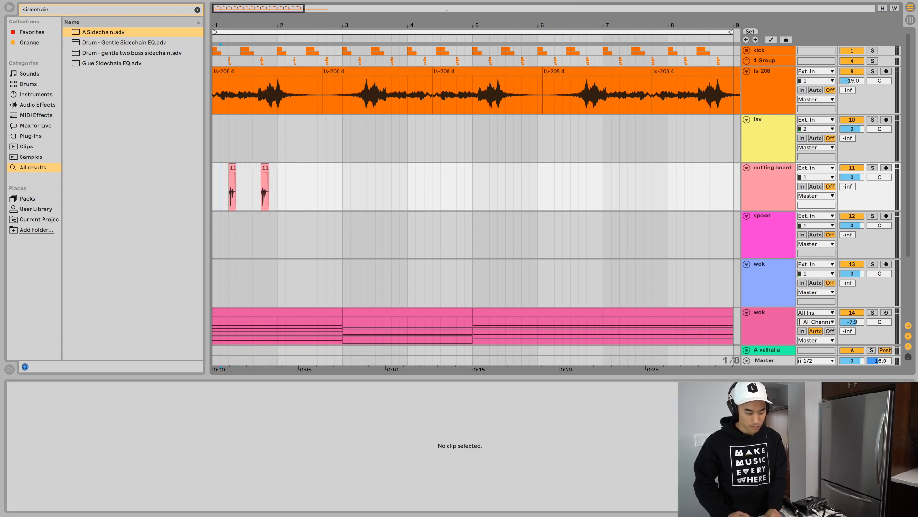
pyautogui.press('space')
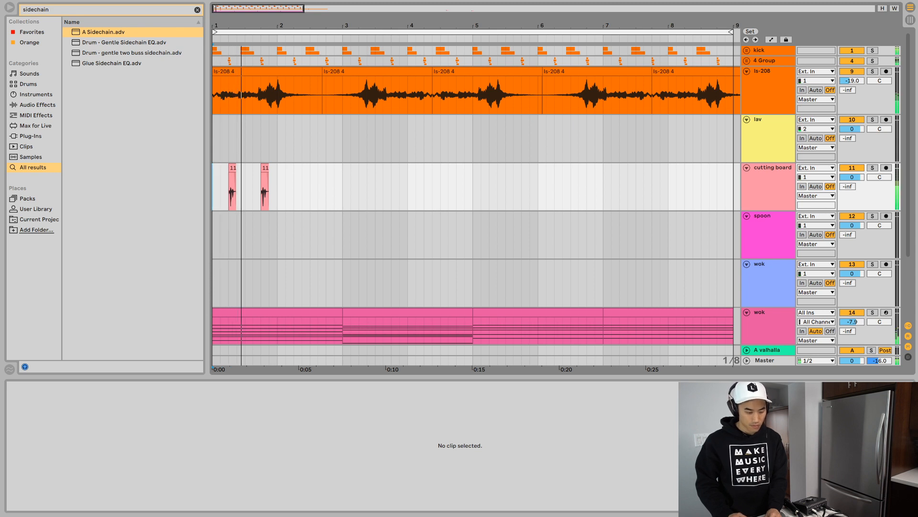
# - Split the first cutting board clip just before its main transient, remove the lead-in, start the remainder on beat 1.2 and audition it
pyautogui.scroll(10, 223, 192)
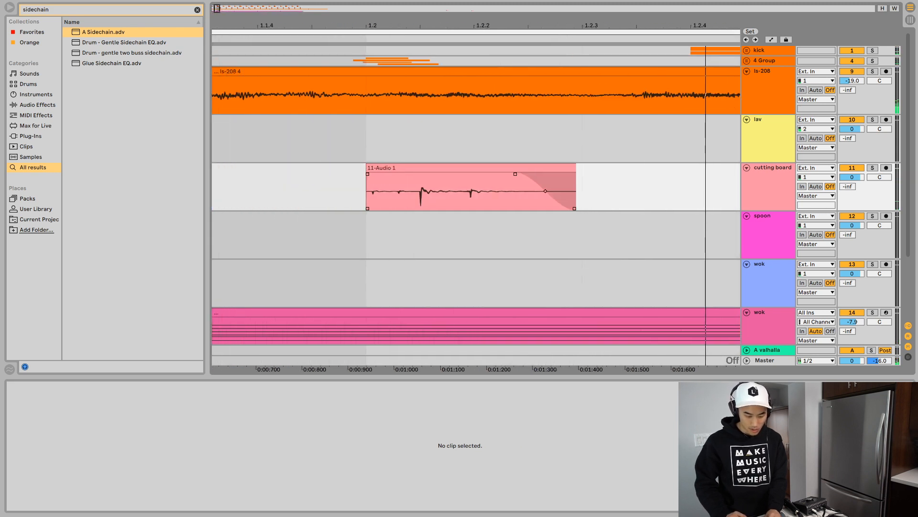
pyautogui.click(418, 191)
pyautogui.hotkey('ctrl', 'e')
pyautogui.click(436, 167)
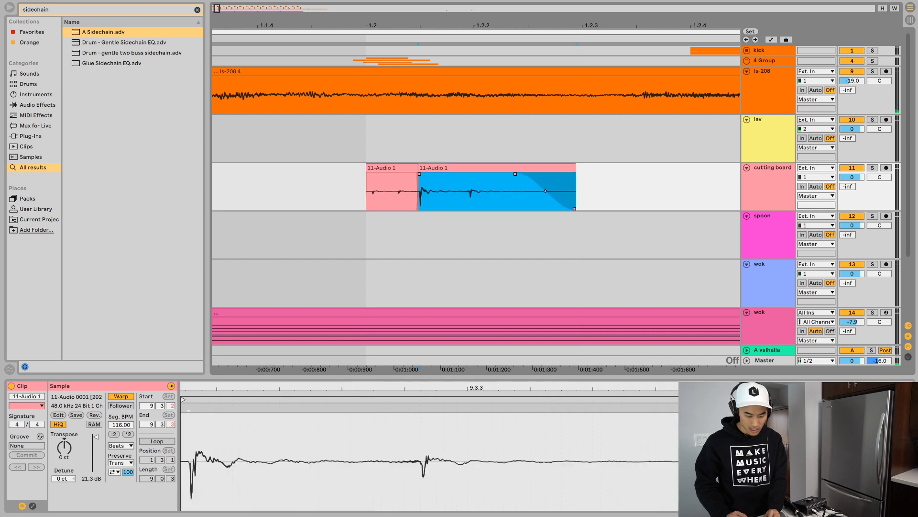
pyautogui.press('Delete')
pyautogui.click(400, 168)
pyautogui.press('space')
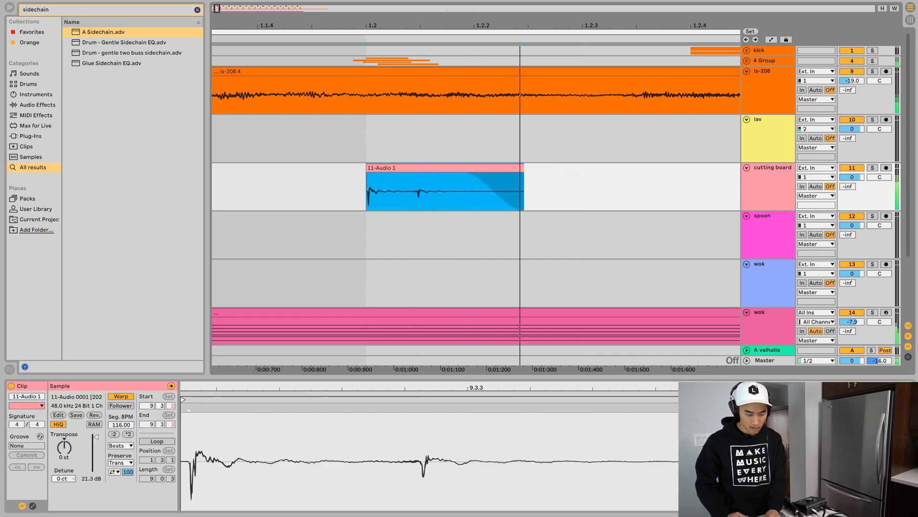
# - Lower the cutting board track's volume to -7.8 dB while playing the loop
pyautogui.press('space')
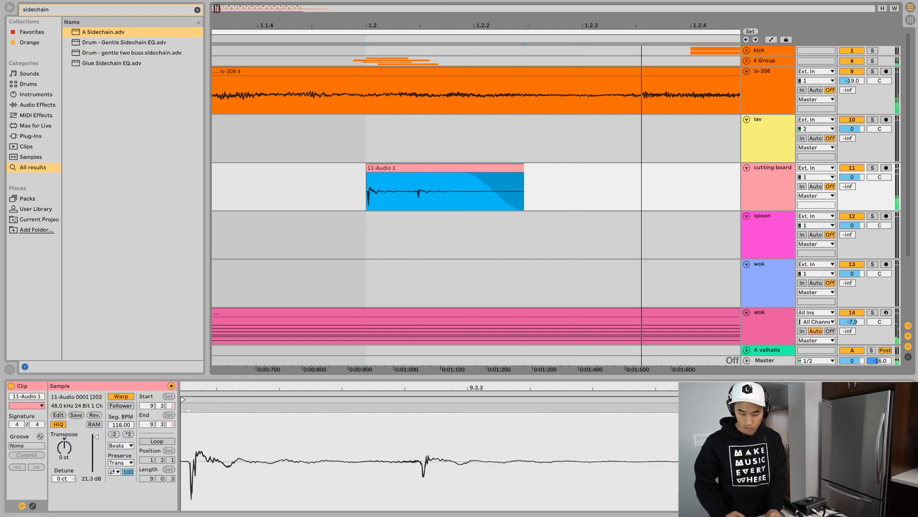
pyautogui.moveTo(852, 177); pyautogui.dragTo(852, 184)
pyautogui.press('space')
pyautogui.press('space')
pyautogui.press('space')
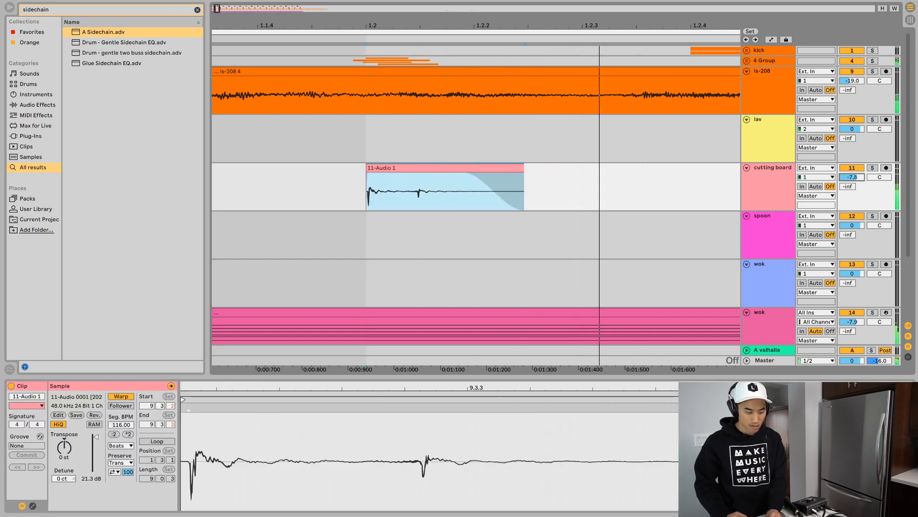
pyautogui.press('space')
# - Delete the untrimmed second clip on the cutting board track
pyautogui.moveTo(445, 26); pyautogui.dragTo(445, 4)
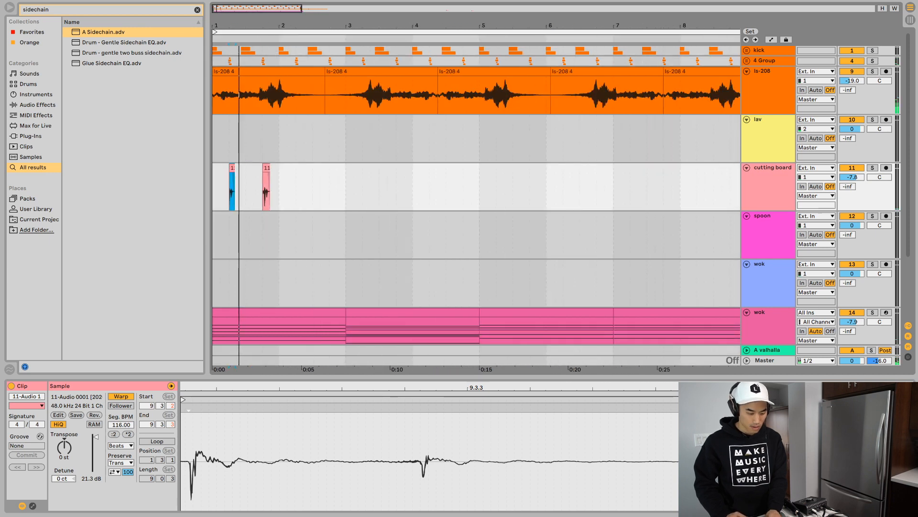
pyautogui.moveTo(373, 186); pyautogui.dragTo(252, 186)
pyautogui.hotkey('ctrl', '4')
pyautogui.press('Delete')
# - Repeat the first half bar of the cutting board track through the end of bar 8
pyautogui.click(246, 187)
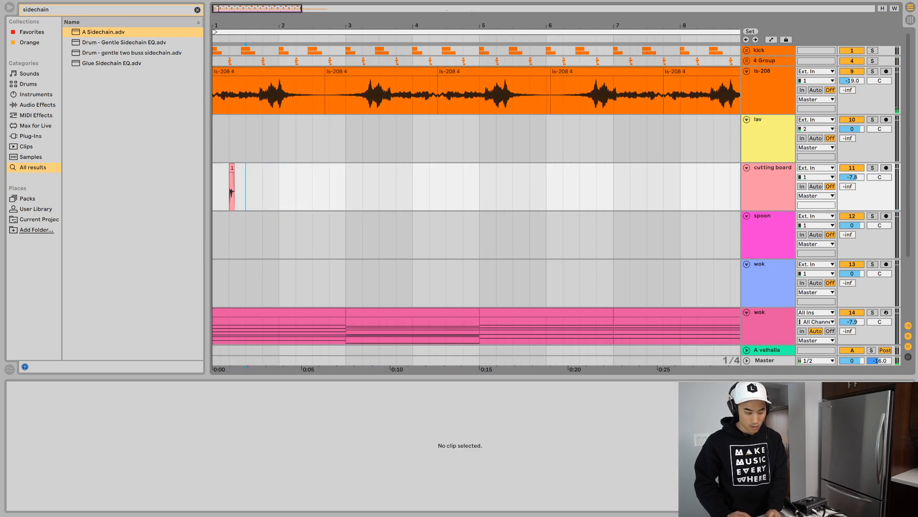
pyautogui.hotkey('ctrl', 'd')
pyautogui.hotkey('ctrl', 'd')
pyautogui.hotkey('ctrl', 'd')
pyautogui.hotkey('ctrl', 'd')
pyautogui.hotkey('ctrl', 'd')
pyautogui.hotkey('ctrl', 'd')
pyautogui.hotkey('ctrl', 'd')
pyautogui.hotkey('ctrl', 'd')
pyautogui.hotkey('ctrl', 'd')
pyautogui.hotkey('ctrl', 'd')
pyautogui.hotkey('ctrl', 'd')
pyautogui.hotkey('ctrl', 'd')
pyautogui.hotkey('ctrl', 'd')
pyautogui.hotkey('ctrl', 'd')
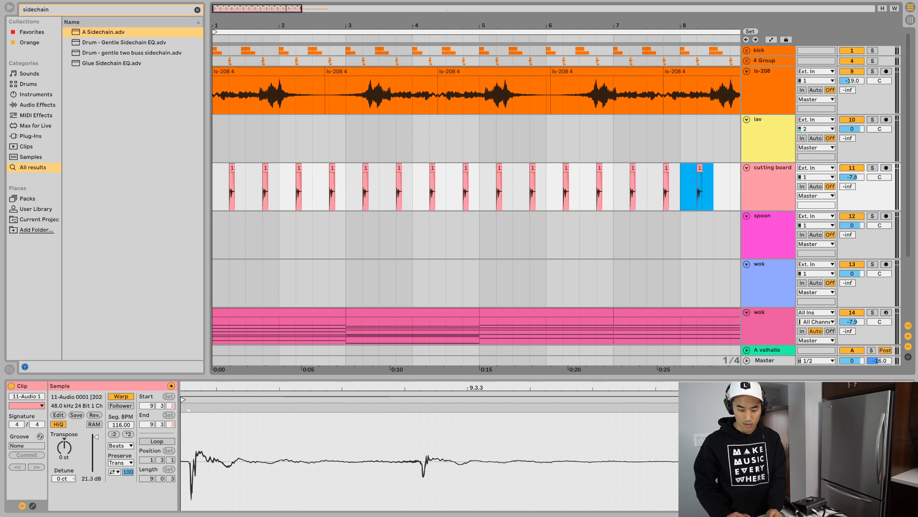
pyautogui.hotkey('ctrl', 'd')
pyautogui.hotkey('ctrl', 'd')
pyautogui.hotkey('ctrl', 'd')
pyautogui.hotkey('ctrl', 'd')
pyautogui.hotkey('ctrl', 'z')
pyautogui.hotkey('ctrl', 'z')
pyautogui.hotkey('ctrl', 'z')
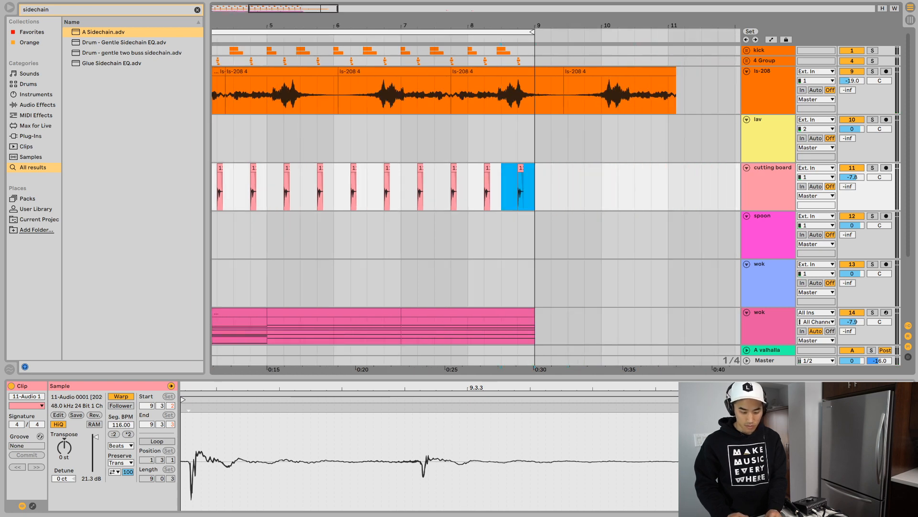
# - Move the spoon clip from bar 21 to beat 4.4, auditioning the loop from the start to find its place
pyautogui.press('x')
pyautogui.scroll(-4, 477, 191)
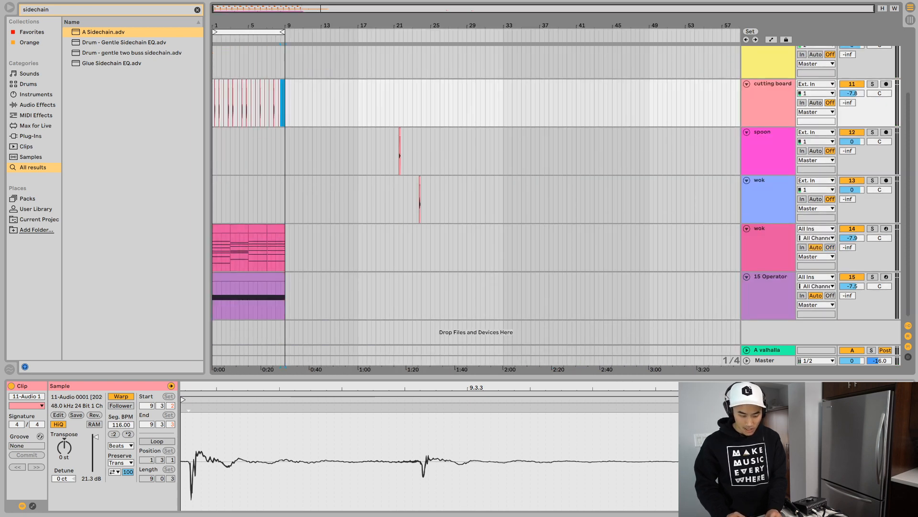
pyautogui.click(400, 132)
pyautogui.hotkey('ctrl', 'x')
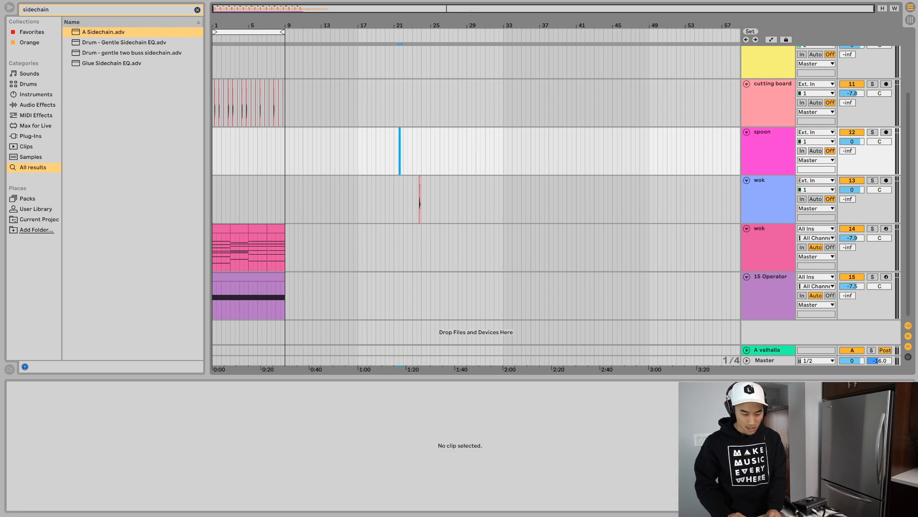
pyautogui.press('Home')
pyautogui.press('space')
pyautogui.moveTo(217, 25)
pyautogui.mouseDown()
pyautogui.moveTo(225, 62)
pyautogui.moveTo(287, 115)
pyautogui.mouseUp()
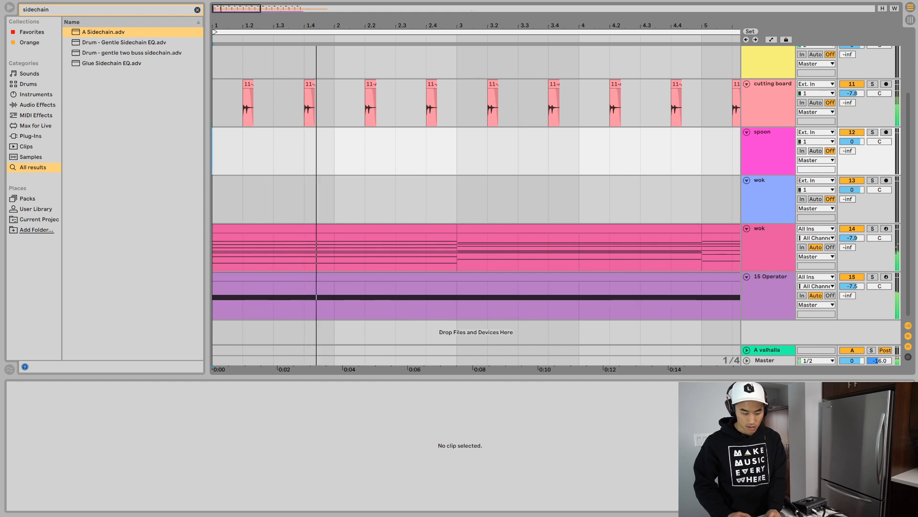
pyautogui.press('space')
pyautogui.hotkey('ctrl', 'v')
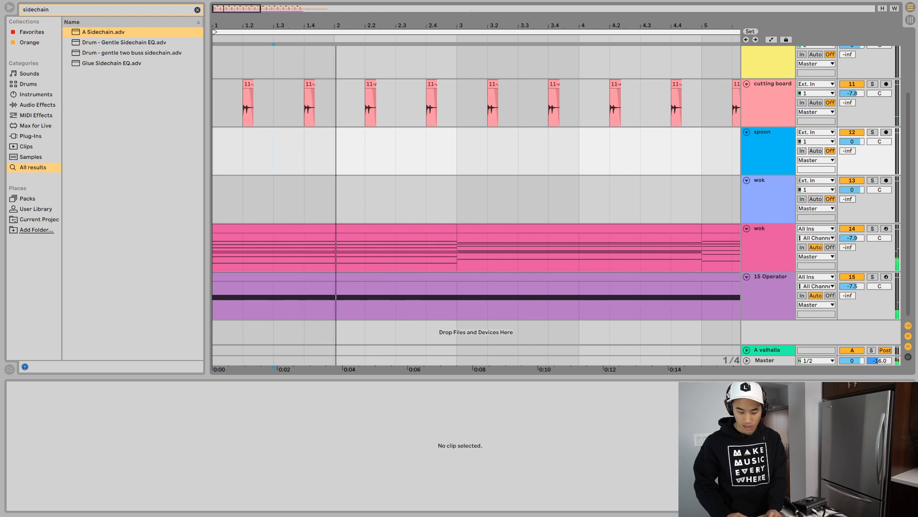
pyautogui.hotkey('ctrl', 'z')
pyautogui.hotkey('ctrl', 'z')
pyautogui.hotkey('ctrl', 'z')
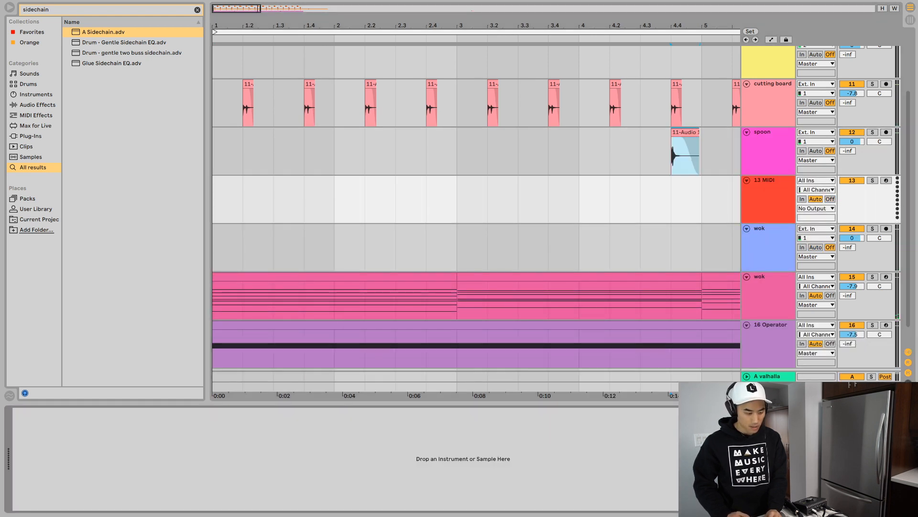
# - Insert a new MIDI track below spoon and load Sampler onto it
pyautogui.hotkey('ctrl', 'f')
pyautogui.write('sampler')
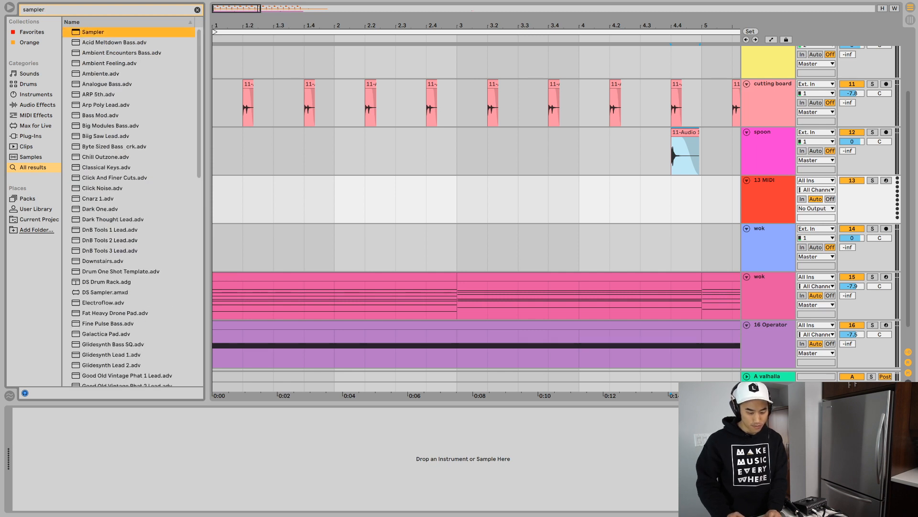
pyautogui.press('Return')
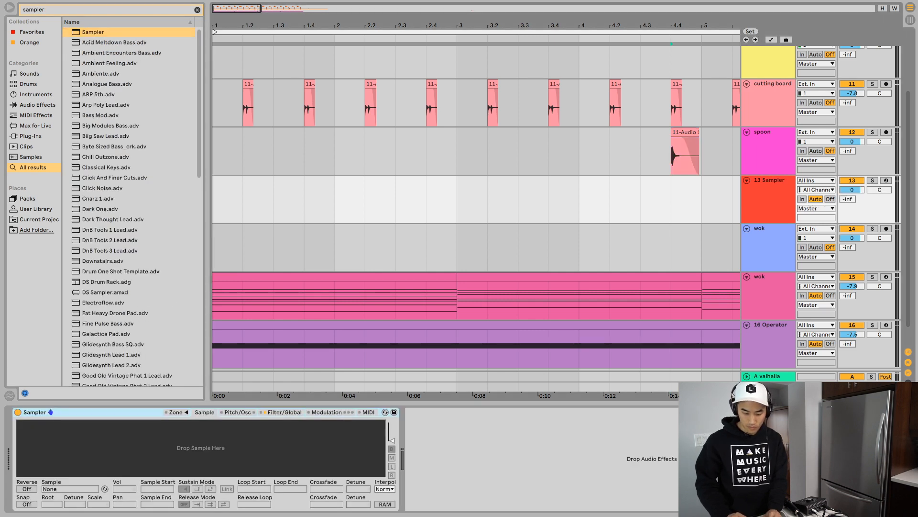
pyautogui.moveTo(673, 132); pyautogui.dragTo(462, 132)
pyautogui.hotkey('ctrl', 'z')
pyautogui.hotkey('ctrl', 'z')
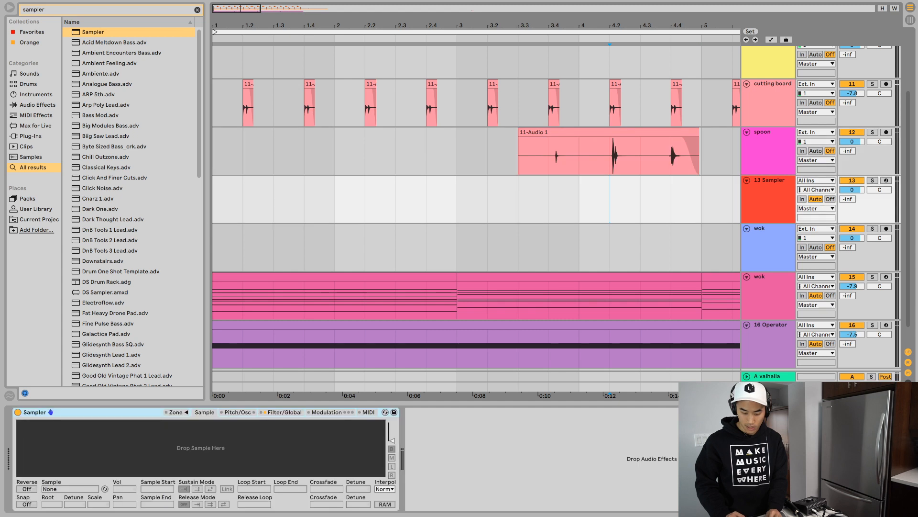
pyautogui.hotkey('ctrl', 'z')
# - Load the trimmed spoon clip at beat 4.4 into the empty Sampler and arm the Sampler track for recording
pyautogui.moveTo(685, 132); pyautogui.dragTo(201, 448)
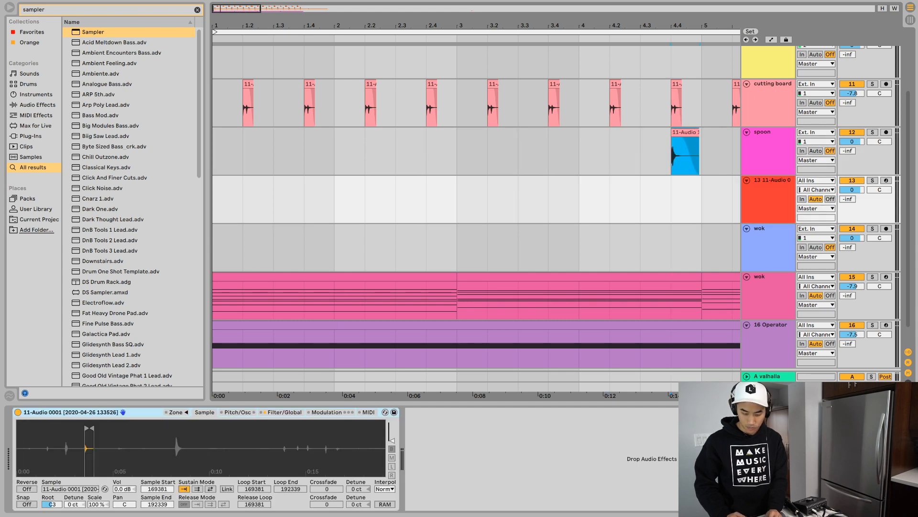
pyautogui.click(887, 180)
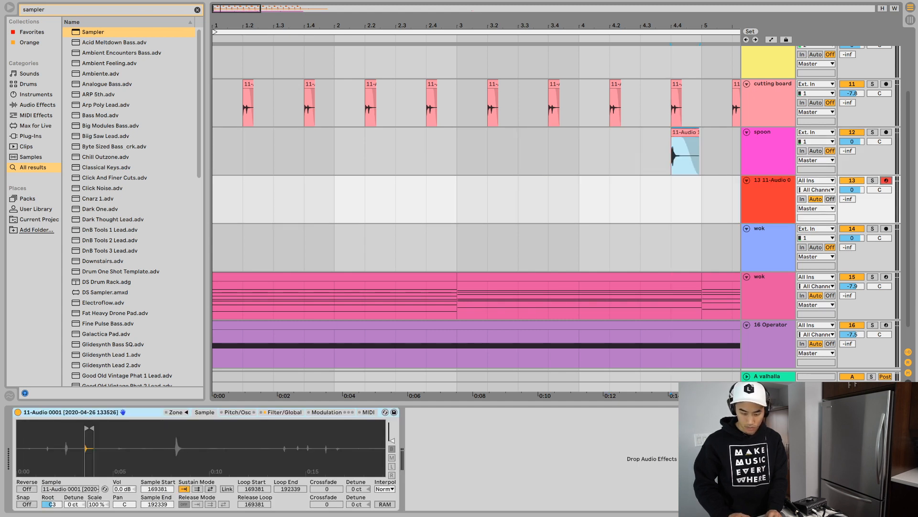
pyautogui.click(733, 199)
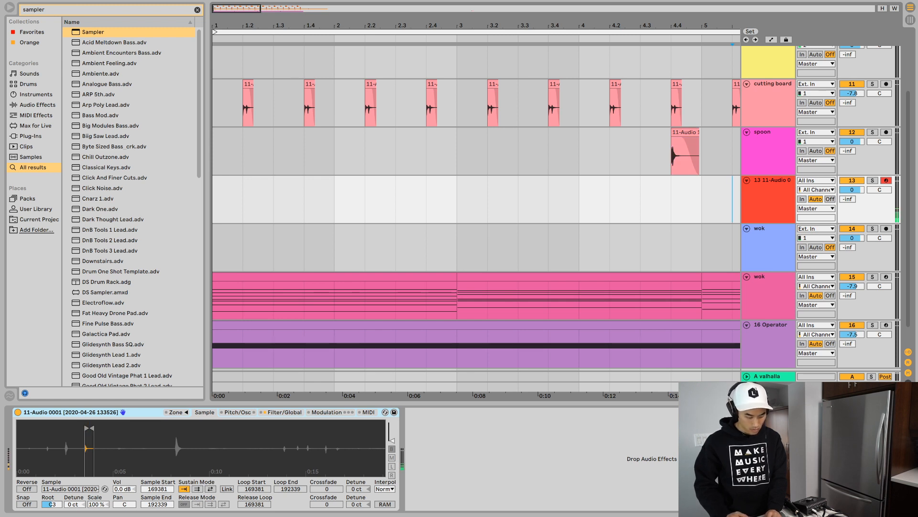
# - Raise the Sampler volume to 15 dB and record a spoon MIDI pattern from bar 1 to about beat 3.4
pyautogui.moveTo(124, 489); pyautogui.dragTo(124, 474)
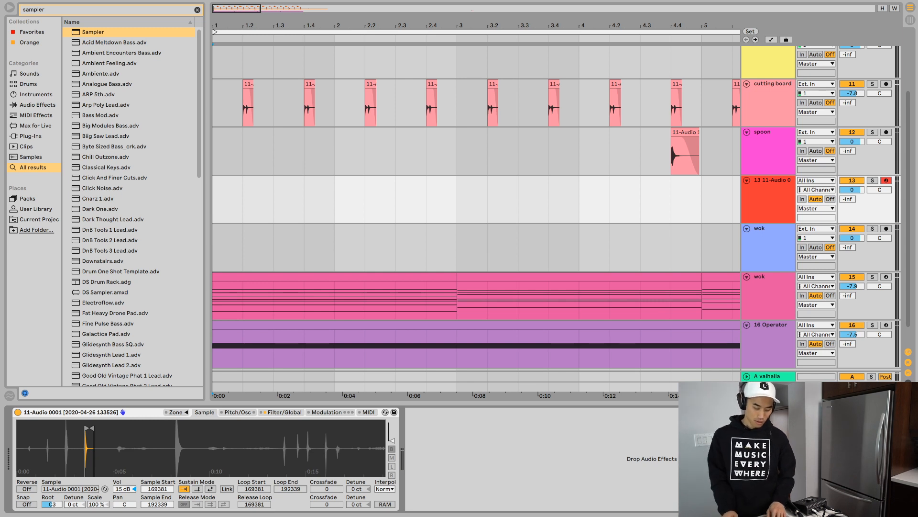
pyautogui.press('F9')
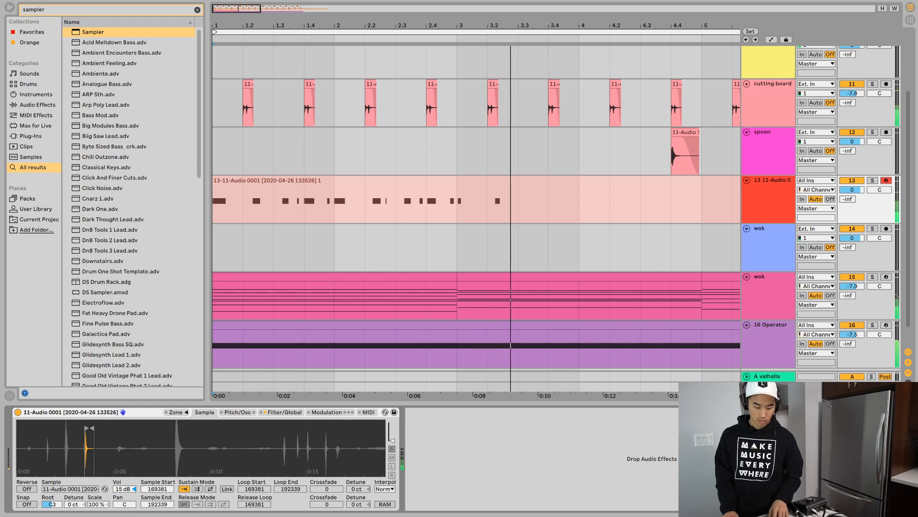
pyautogui.press('F9')
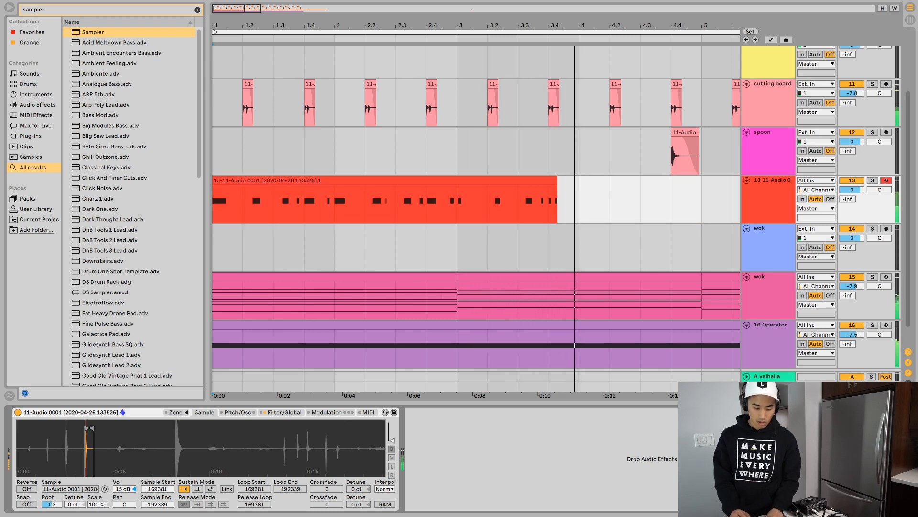
pyautogui.press('space')
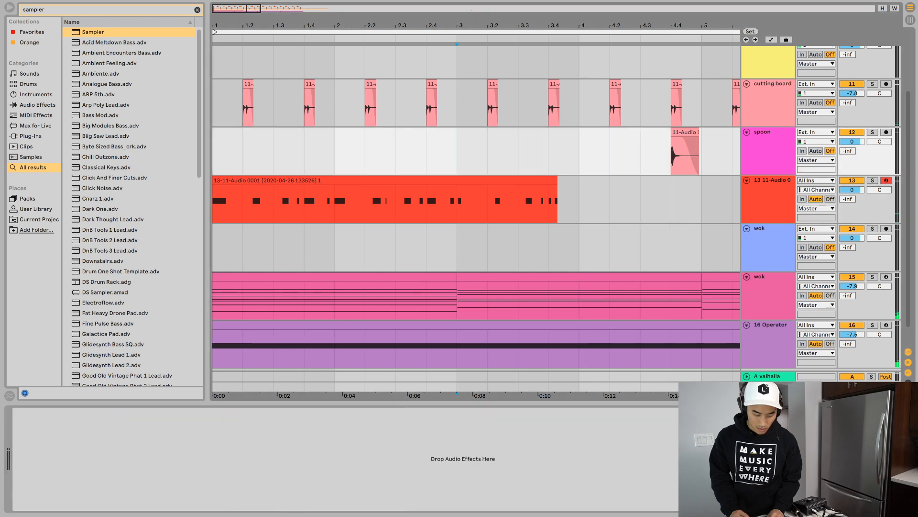
# - Audition the recorded spoon clip from the start and delete everything in it after the start of bar 3
pyautogui.click(450, 180)
pyautogui.press('space')
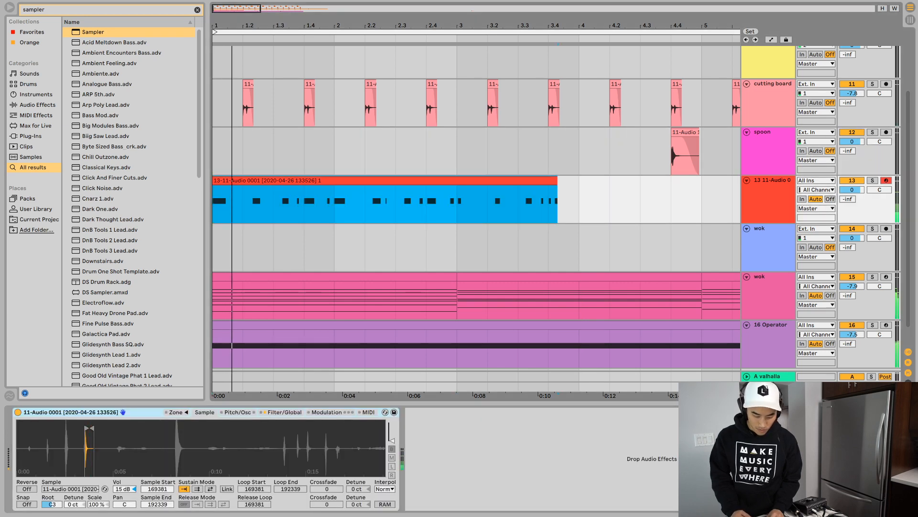
pyautogui.moveTo(457, 206); pyautogui.dragTo(640, 206)
pyautogui.press('Delete')
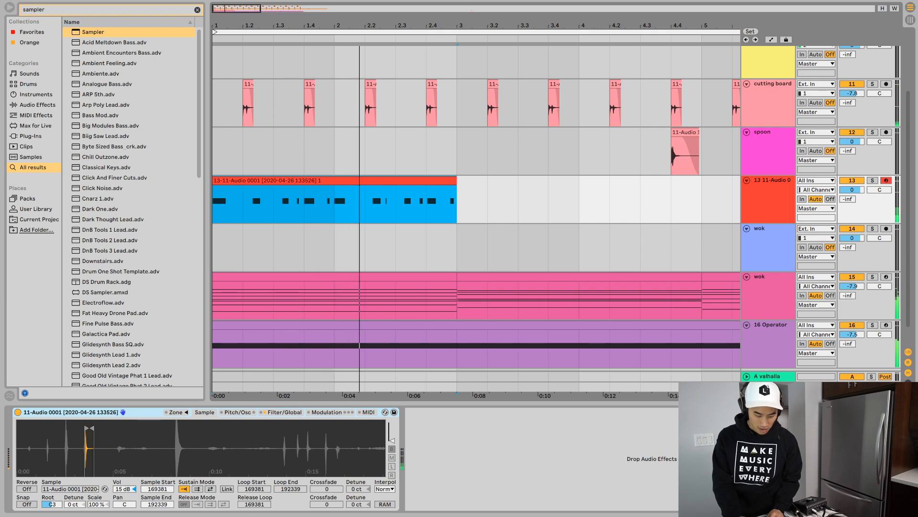
pyautogui.press('space')
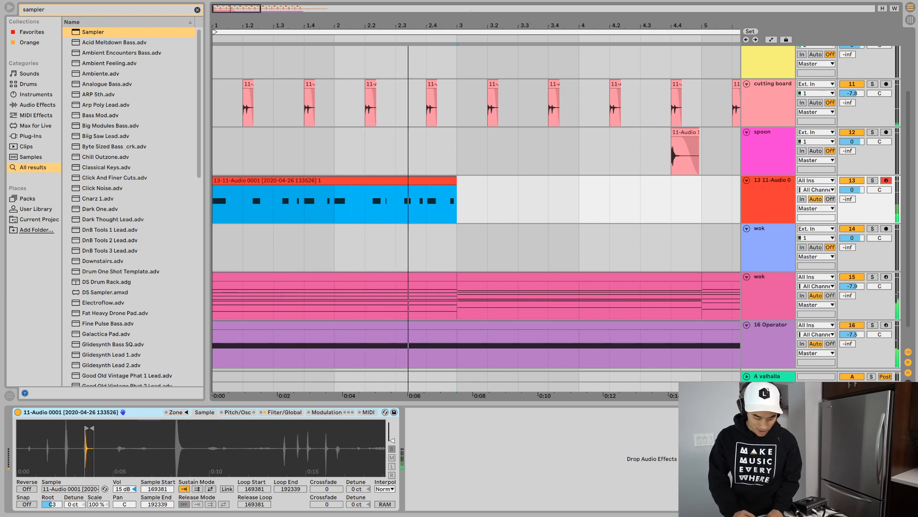
# - Cut out the short note between beats 2.2 and 2.3 of the recorded spoon clip
pyautogui.click(396, 206)
pyautogui.press('super+4')
pyautogui.moveTo(381, 205); pyautogui.dragTo(390, 206)
pyautogui.press('Delete')
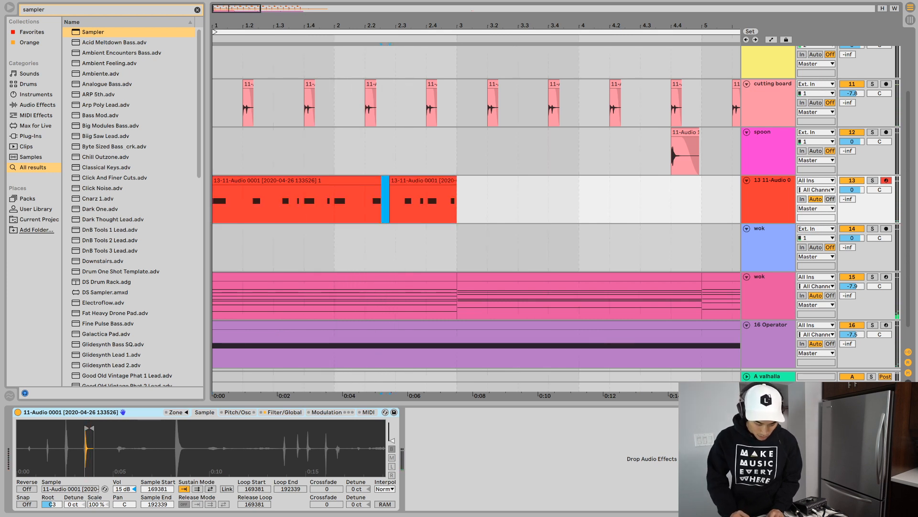
# - Consolidate the spoon pieces into one two-bar clip and duplicate it three times through the end of bar 8
pyautogui.click(417, 180)
pyautogui.keyDown('shift'); pyautogui.click(363, 181); pyautogui.keyUp('shift')
pyautogui.press('super+j')
pyautogui.press('super+d')
pyautogui.press('super+d')
pyautogui.press('super+d')
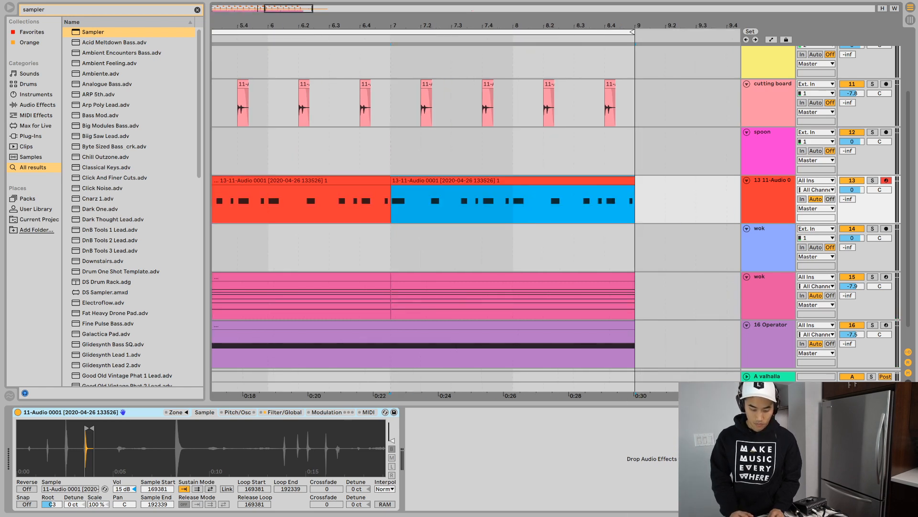
# - Set the Sampler track's send to the valhalla return to -12 dB and audition the track in solo, then with the mix
pyautogui.press('x')
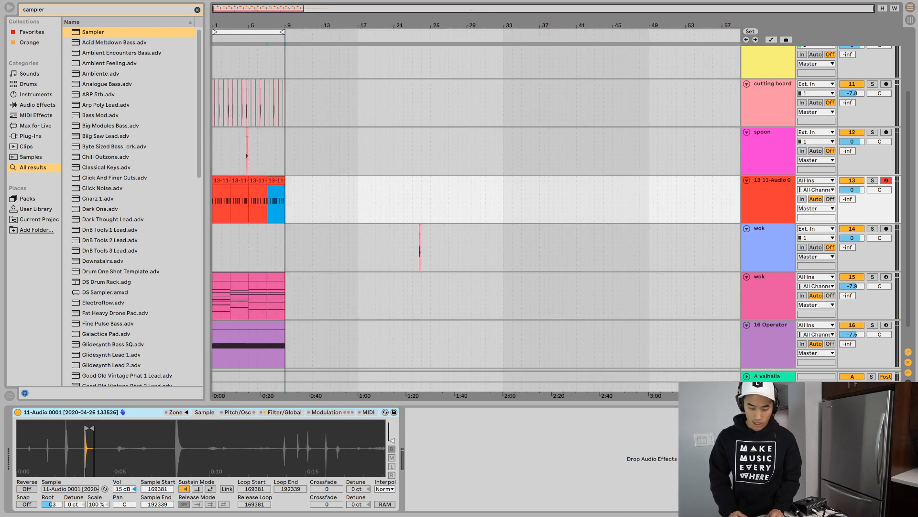
pyautogui.doubleClick(770, 191)
pyautogui.moveTo(848, 199)
pyautogui.mouseDown()
pyautogui.moveTo(847, 192)
pyautogui.moveTo(848, 207)
pyautogui.mouseUp()
pyautogui.press('space')
pyautogui.click(873, 180)
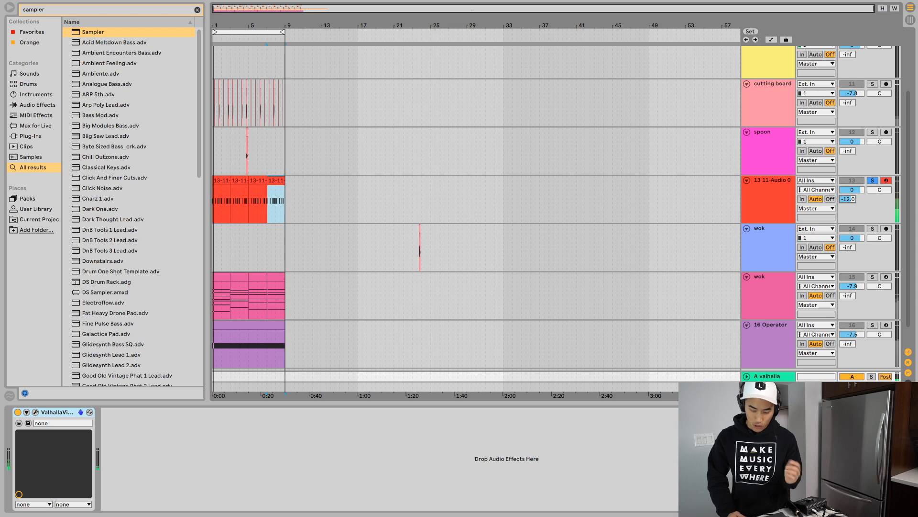
pyautogui.click(873, 180)
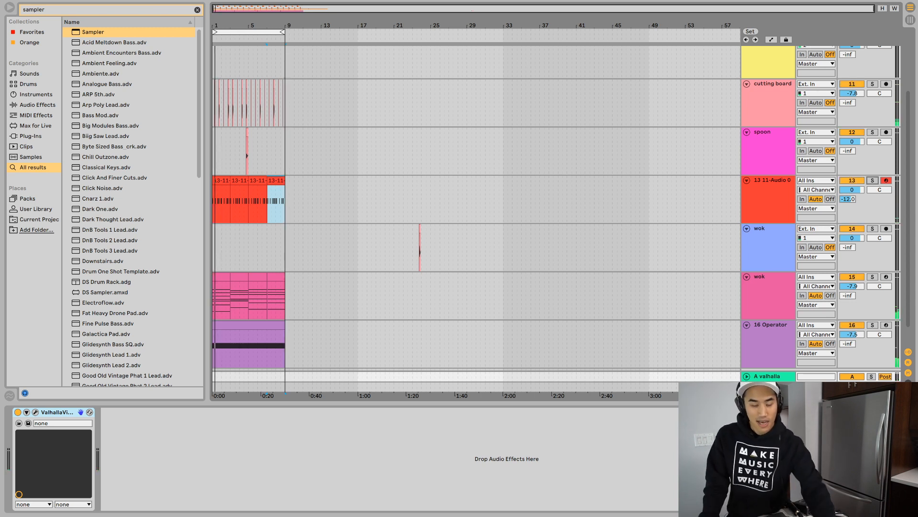
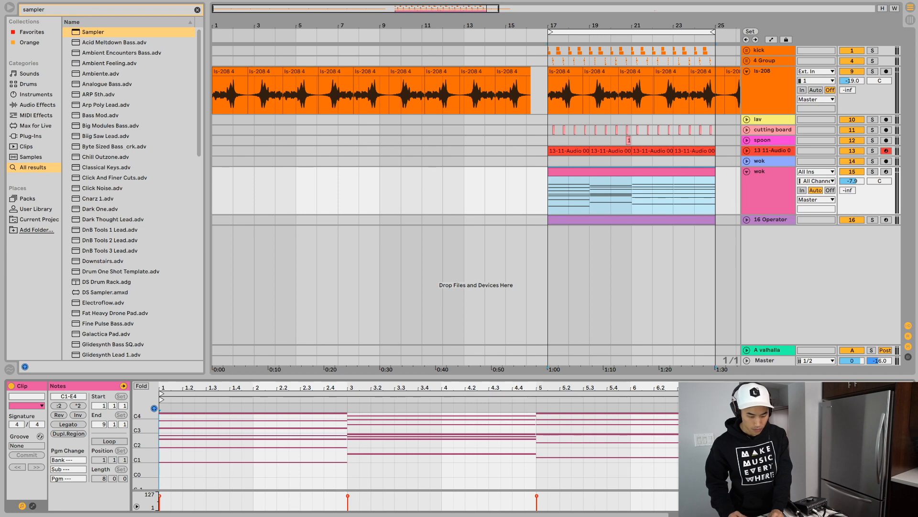
# - Consolidate the selected wok MIDI clip at bar 17, extend its start back to bar 1, and play the result
pyautogui.press('super+j')
pyautogui.moveTo(549, 171); pyautogui.dragTo(213, 172)
pyautogui.press('space')
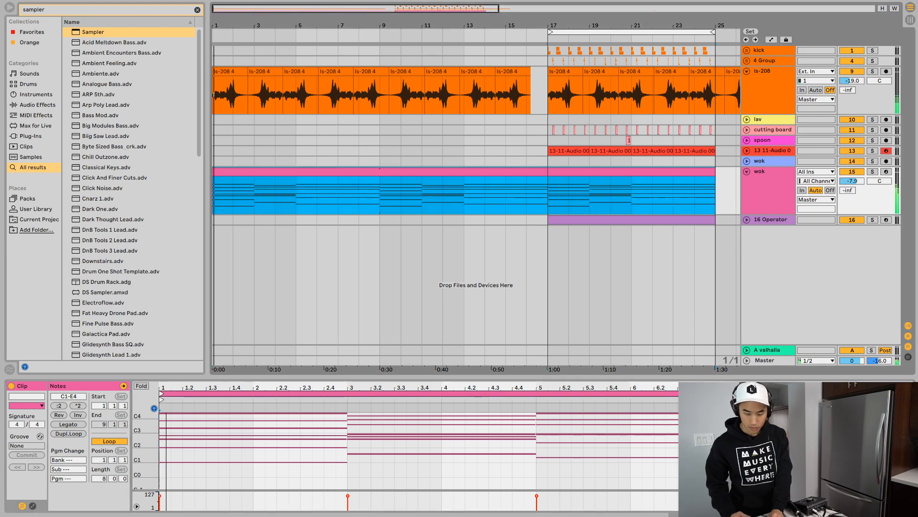
# - Find the Utility effect in the browser and add it to the wok MIDI track's device chain
pyautogui.hotkey('shift', 'Tab')
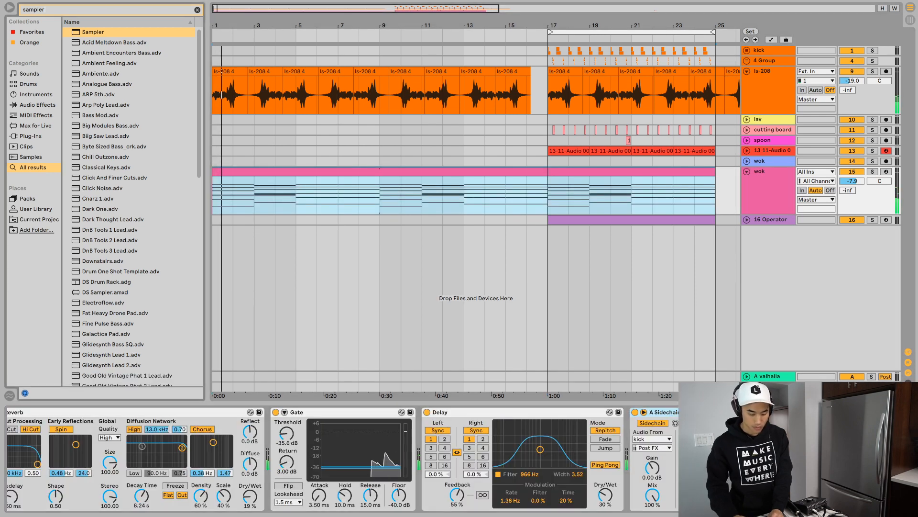
pyautogui.write('utili')
pyautogui.press('Down')
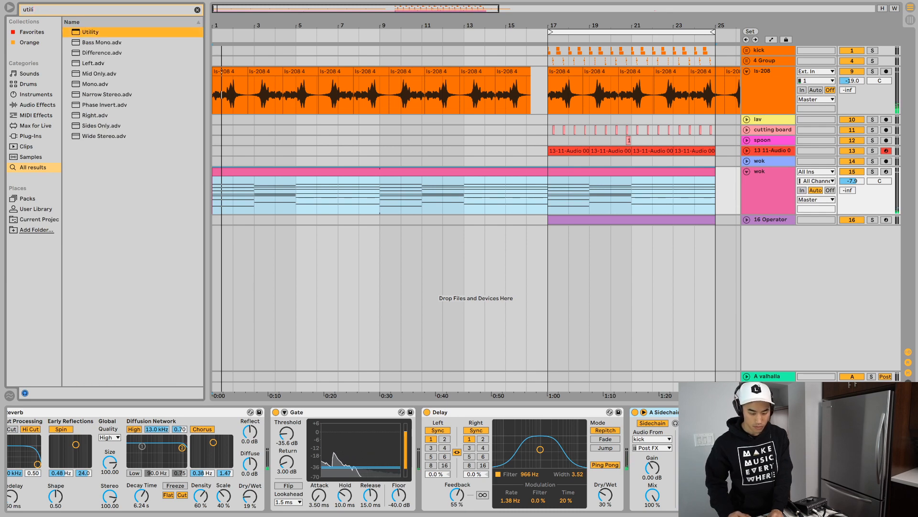
pyautogui.press('Return')
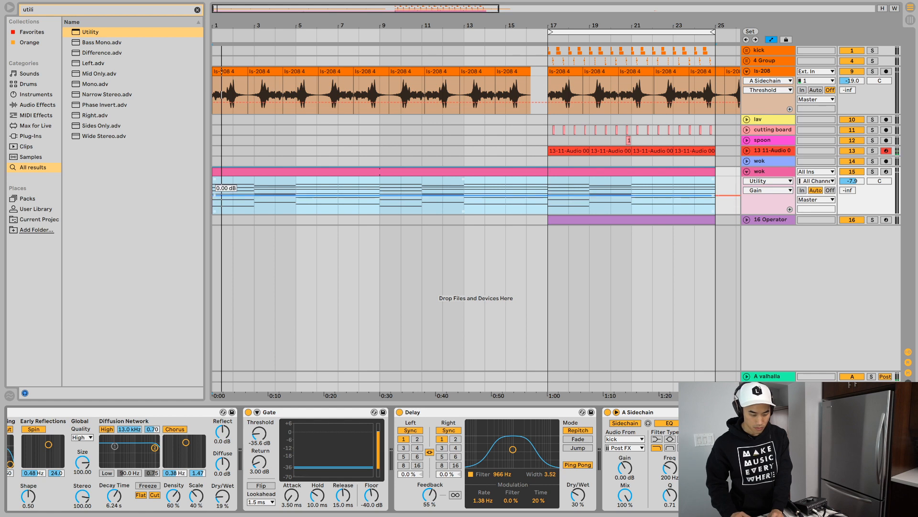
# - Automate the wok track's Utility gain to ramp up from the lowest level at bar 1 to 0 dB at bar 9
pyautogui.press('a')
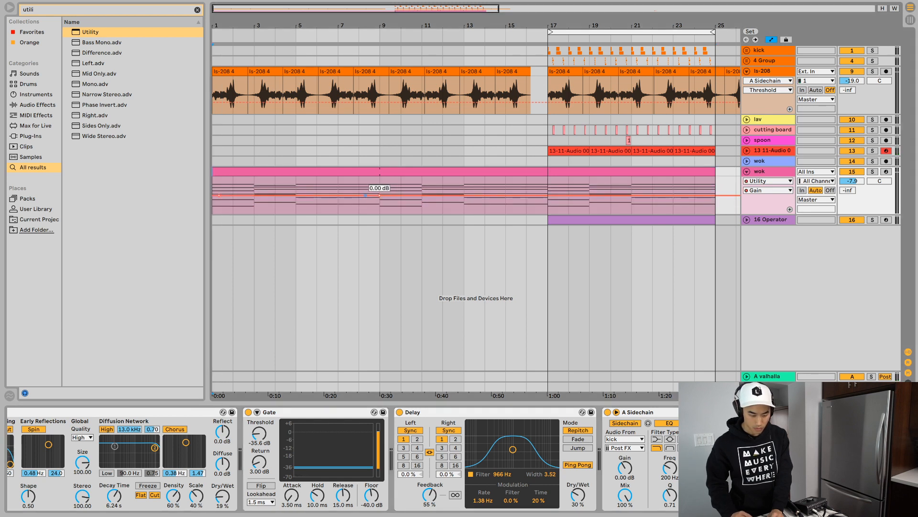
pyautogui.moveTo(219, 195); pyautogui.dragTo(212, 214)
pyautogui.press('space')
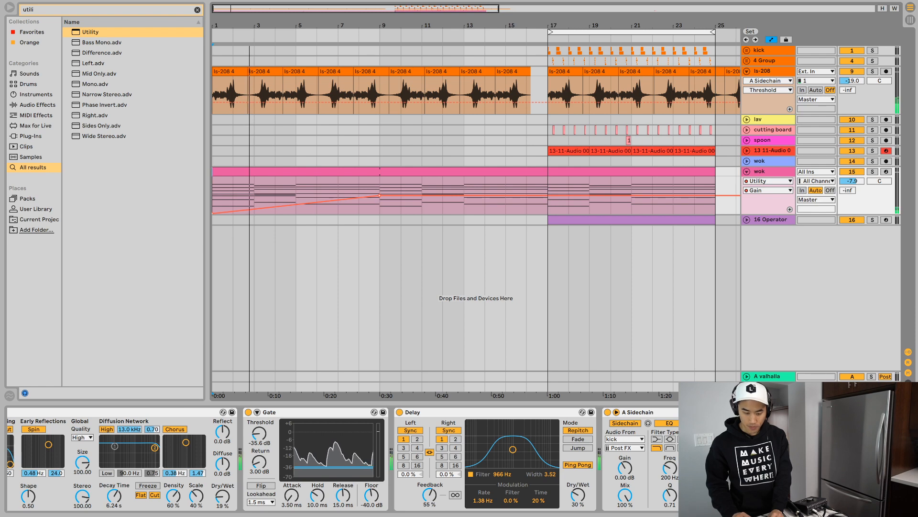
# - Try placing a copy of the eight-bar kick pattern at bar 5 and repeating its last four bars up to bar 17
pyautogui.click(631, 50)
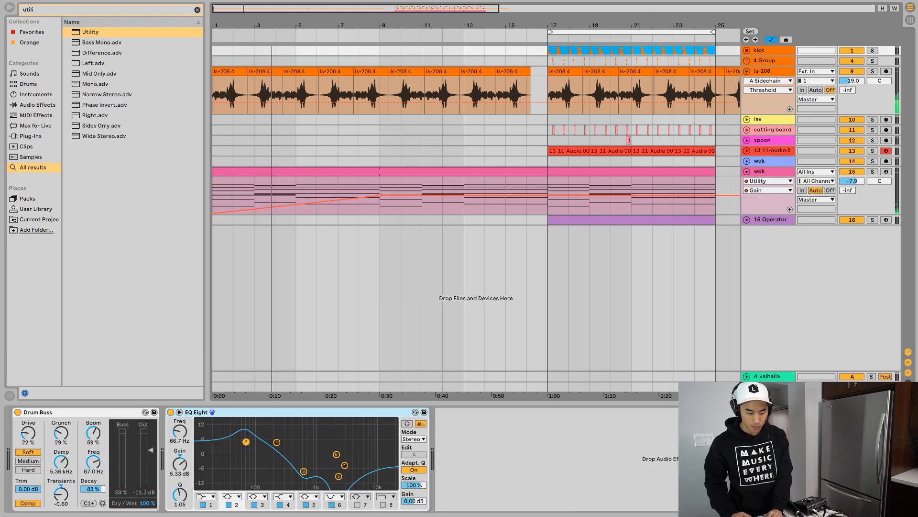
pyautogui.click(296, 50)
pyautogui.hotkey('ctrl', 'v')
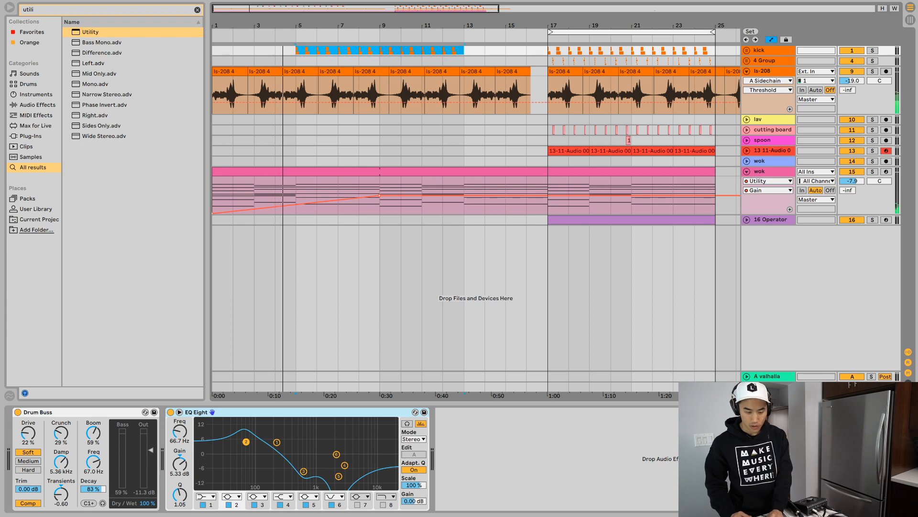
pyautogui.moveTo(464, 50); pyautogui.dragTo(381, 50)
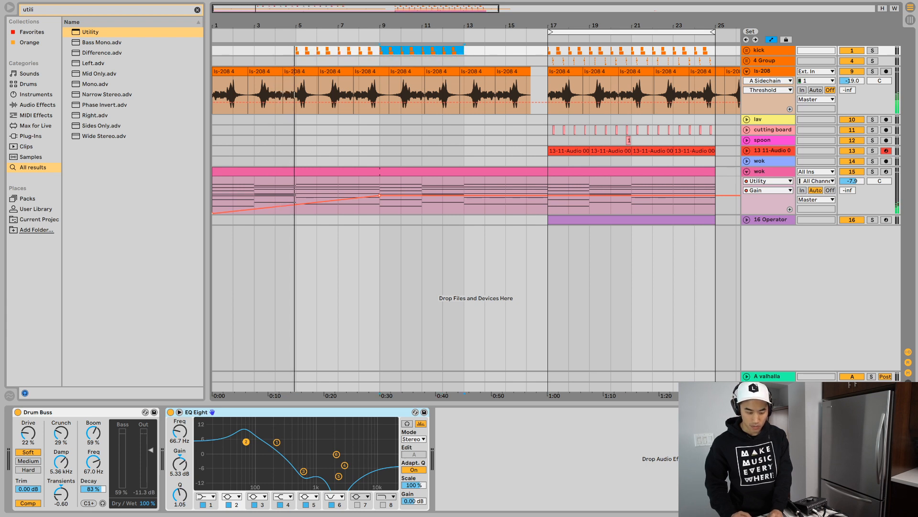
pyautogui.hotkey('ctrl', 'd')
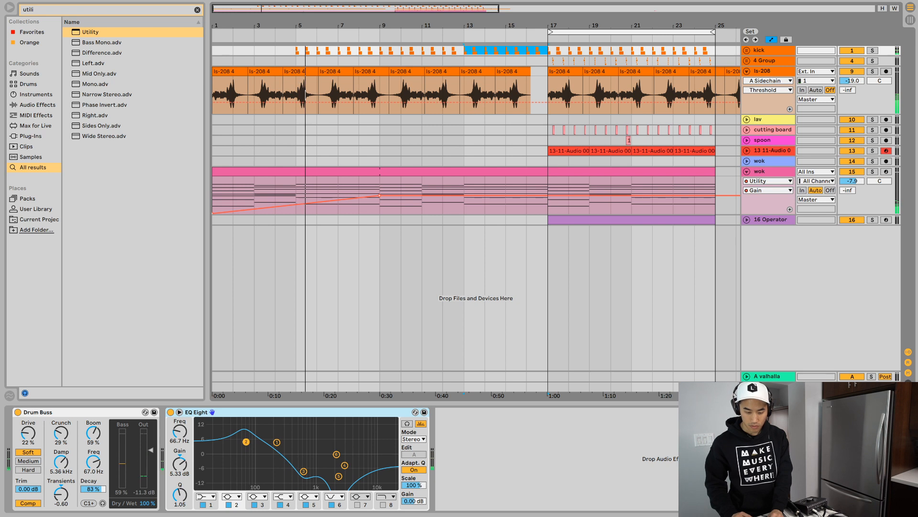
pyautogui.hotkey('ctrl', 'z')
pyautogui.hotkey('ctrl', 'z')
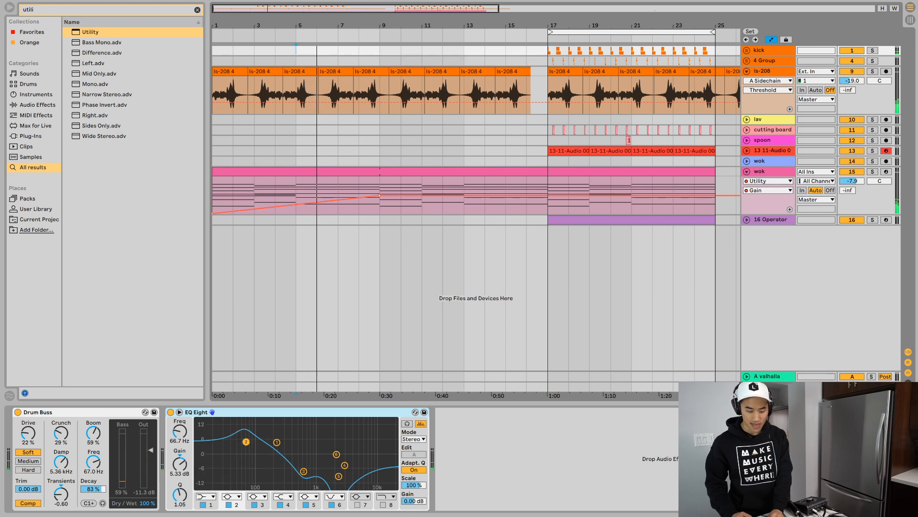
# - Place the copied eight-bar kick pattern at bar 9 and bend the wok gain ramp upward into a curve
pyautogui.hotkey('ctrl', 'shift', 'z')
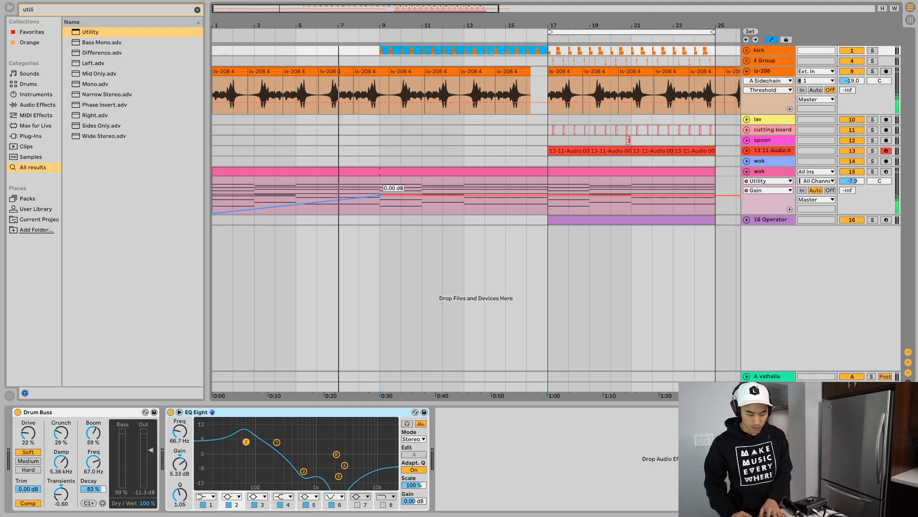
pyautogui.moveTo(327, 201); pyautogui.dragTo(327, 197)
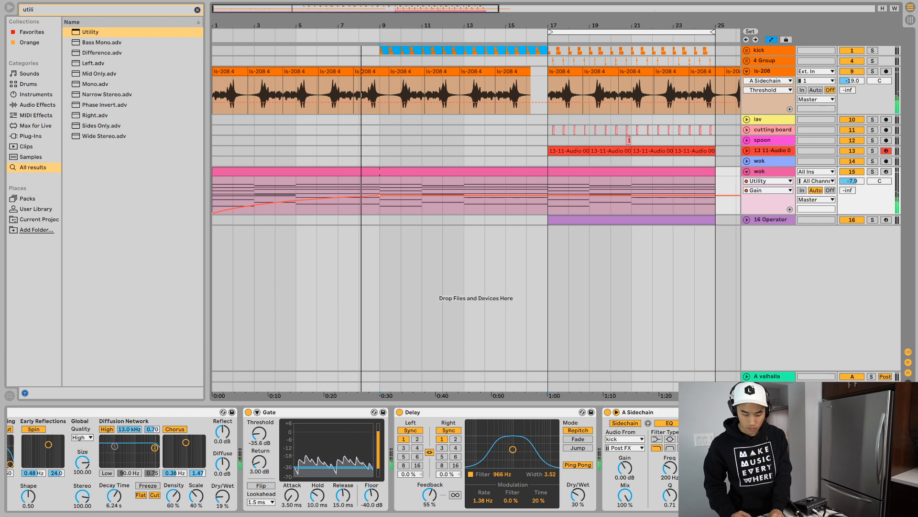
# - Extend the Operator drone clip's start back to bar 9 and set the Operator track's volume to -9.5 dB
pyautogui.moveTo(549, 220); pyautogui.dragTo(380, 219)
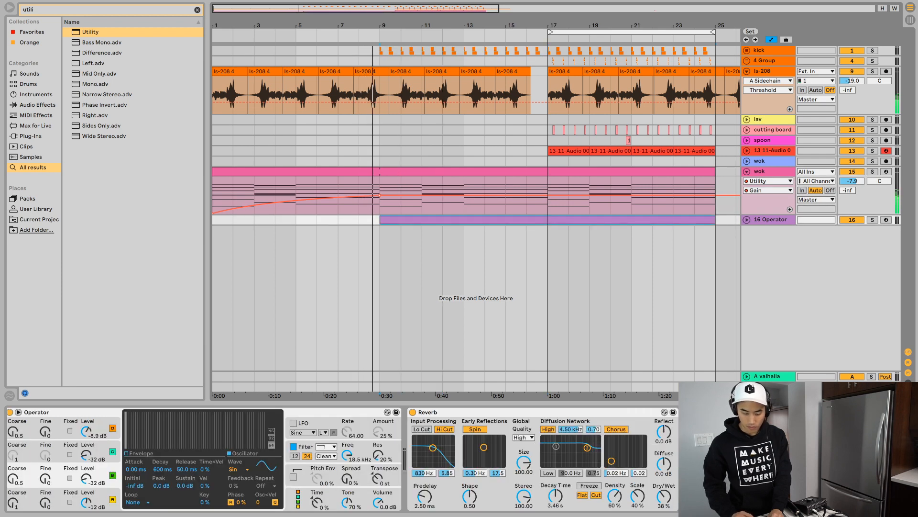
pyautogui.press('u')
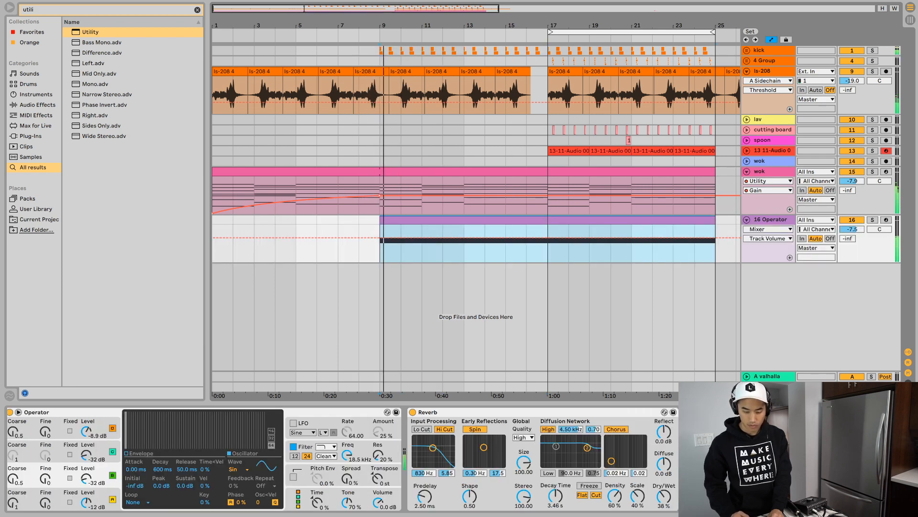
pyautogui.moveTo(851, 229); pyautogui.dragTo(852, 234)
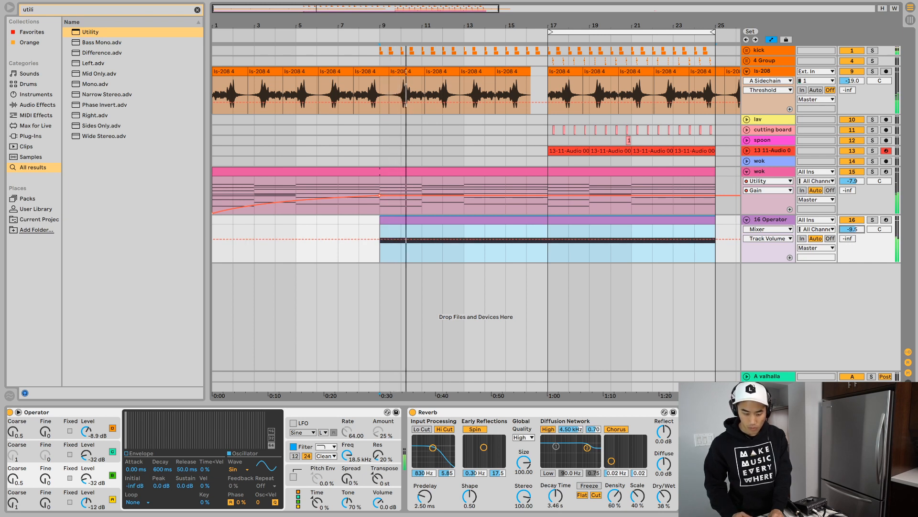
# - Extend the arrangement loop's start back to bar 1
pyautogui.moveTo(550, 32); pyautogui.dragTo(214, 32)
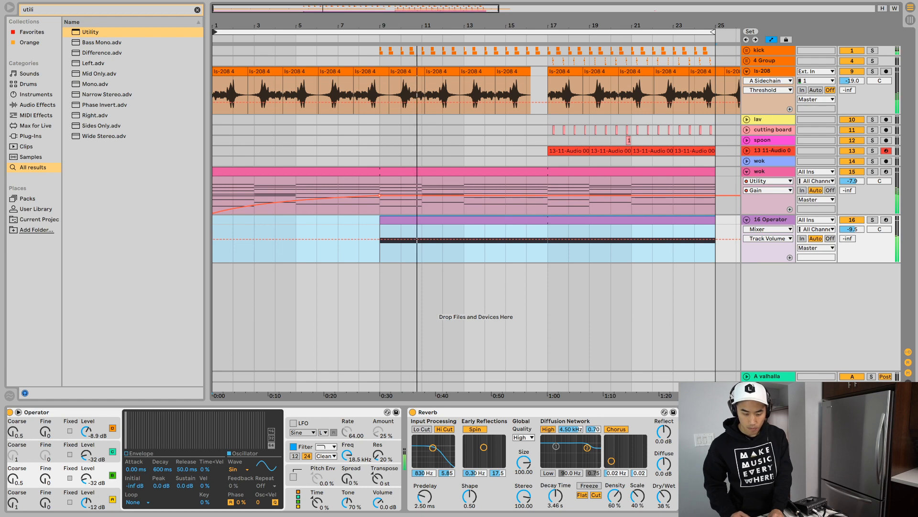
pyautogui.press('super+shift+m')
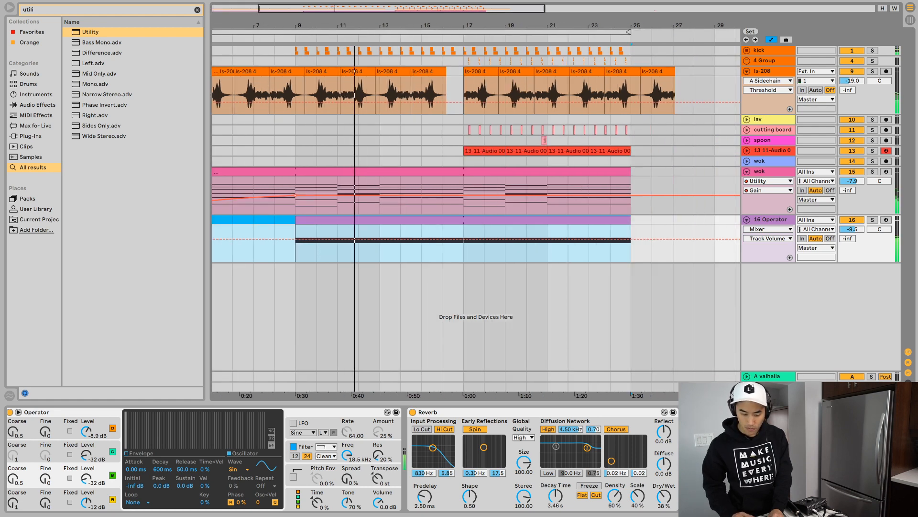
# - Copy the eight bars of cutting board hits from bar 17 to bar 13 and unfold the cutting board track
pyautogui.moveTo(463, 129); pyautogui.dragTo(631, 129)
pyautogui.click(295, 130)
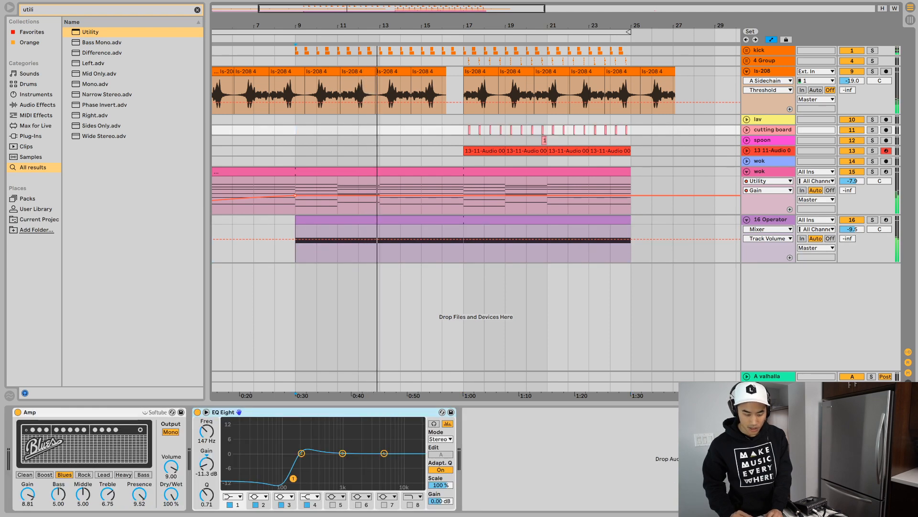
pyautogui.click(380, 130)
pyautogui.hotkey('ctrl', 'v')
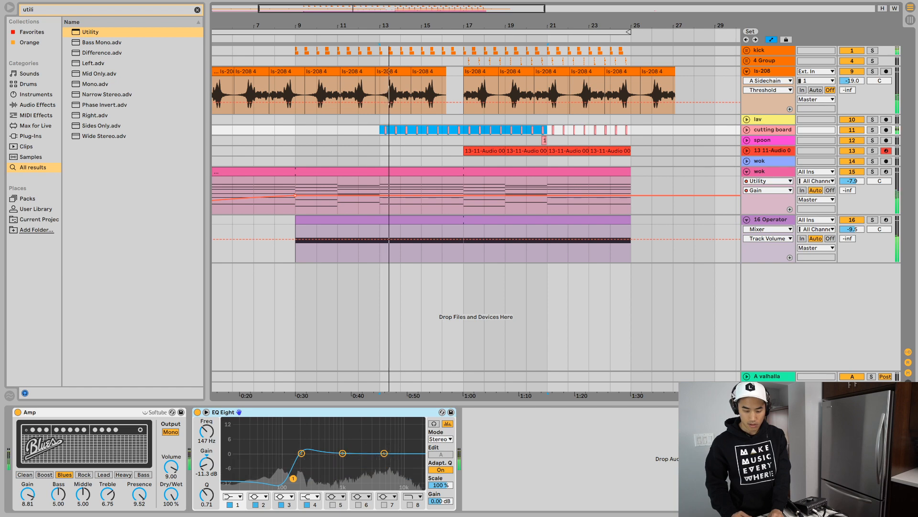
pyautogui.click(747, 129)
pyautogui.click(852, 139)
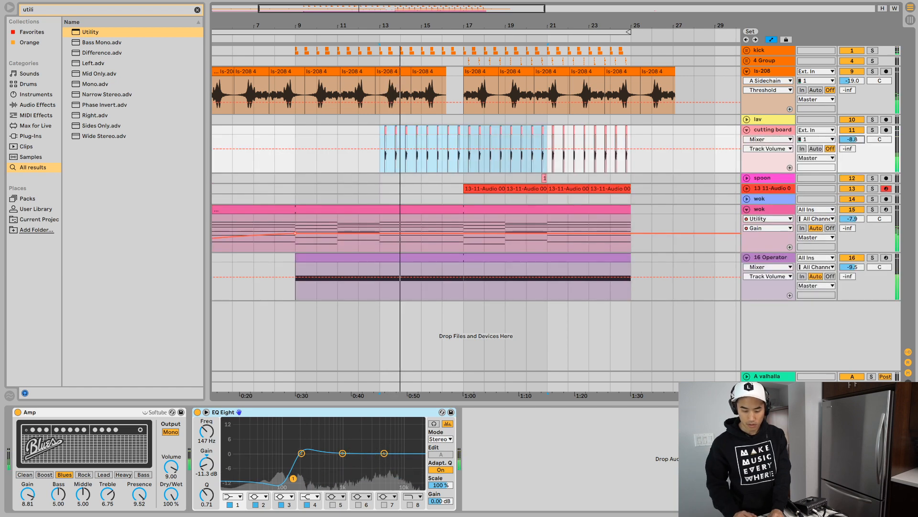
# - Unfold the Sampler spoon track and copy its first two-bar clip to bar 15
pyautogui.click(747, 188)
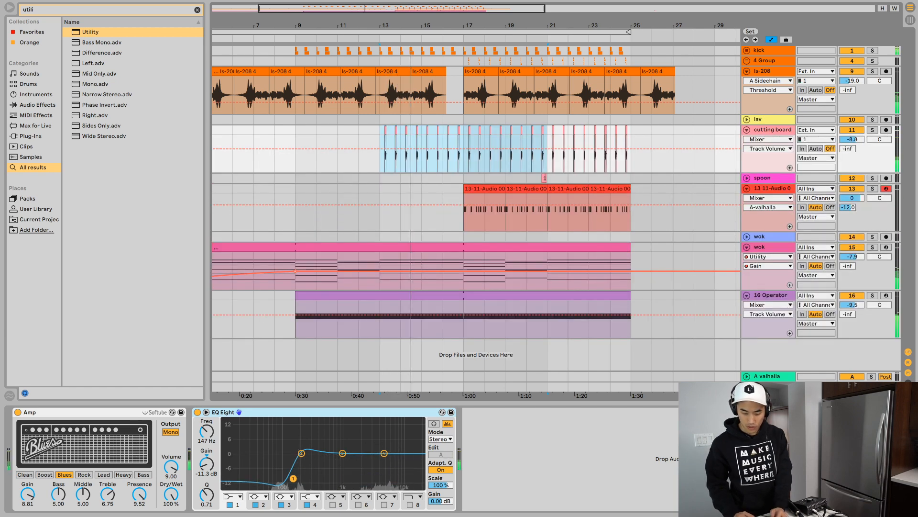
pyautogui.click(484, 188)
pyautogui.hotkey('ctrl', 'c')
pyautogui.click(422, 188)
pyautogui.hotkey('ctrl', 'v')
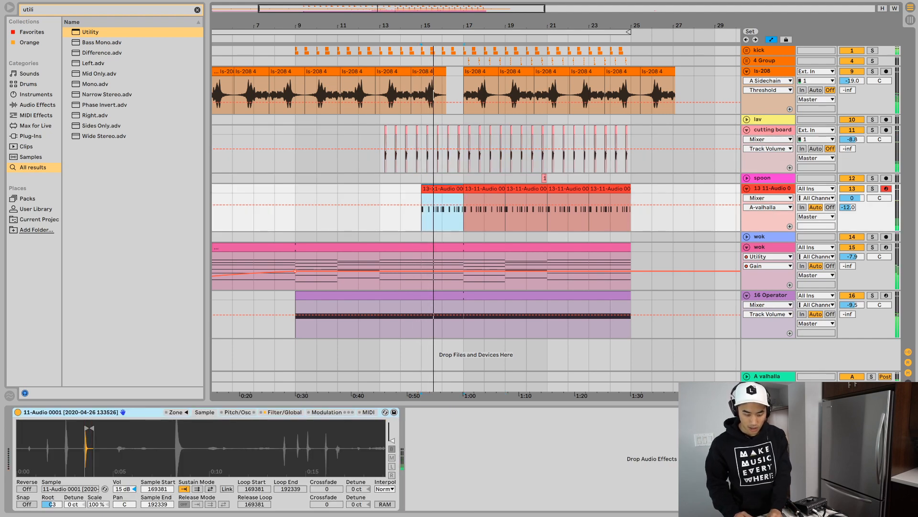
# - Deactivate the cutting board, Sampler spoon and Operator clips throughout bar 16 to create a break before bar 17
pyautogui.moveTo(442, 143); pyautogui.dragTo(463, 211)
pyautogui.press('0')
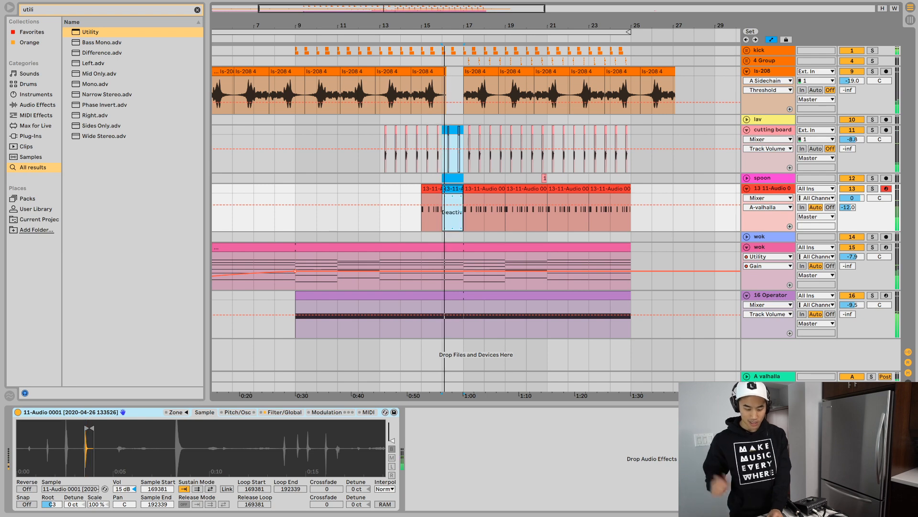
pyautogui.click(463, 315)
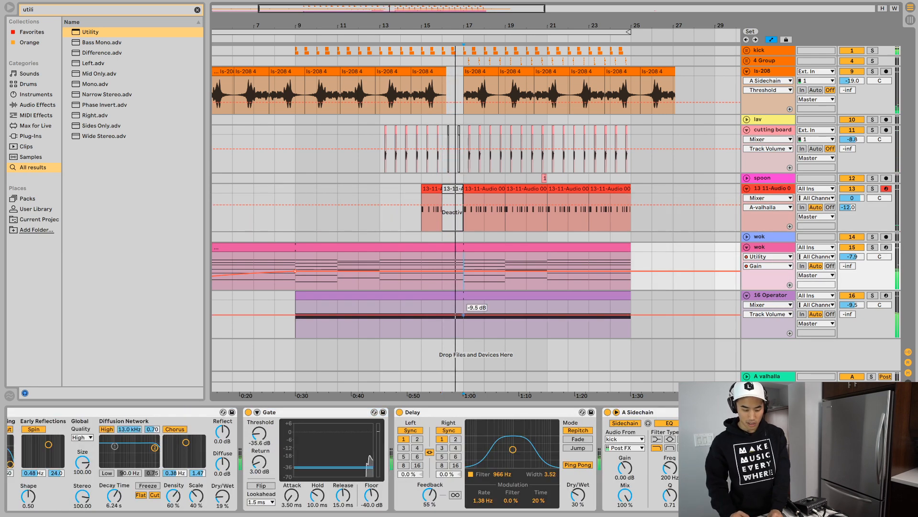
pyautogui.moveTo(464, 315); pyautogui.dragTo(443, 318)
pyautogui.press('0')
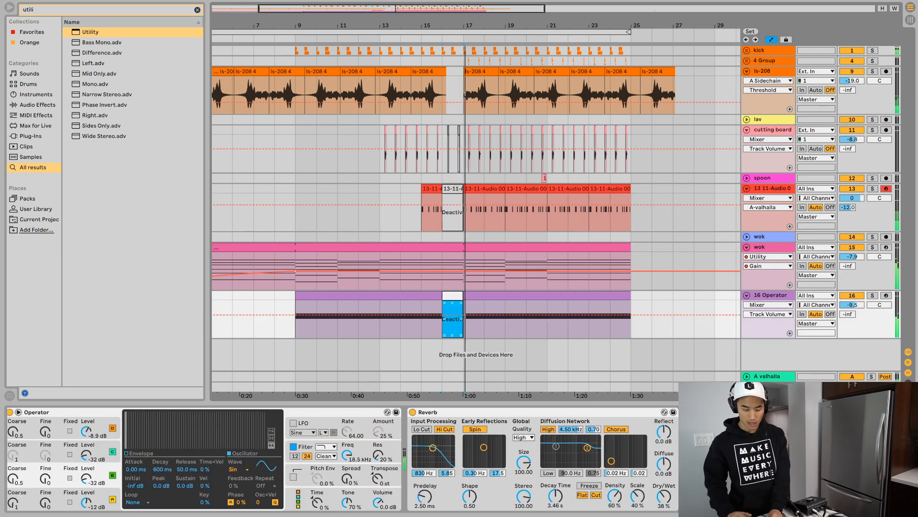
# - Audition the break from bar 16 and delete the kick hits between beats 16.2 and 16.4
pyautogui.press('space')
pyautogui.press('Left')
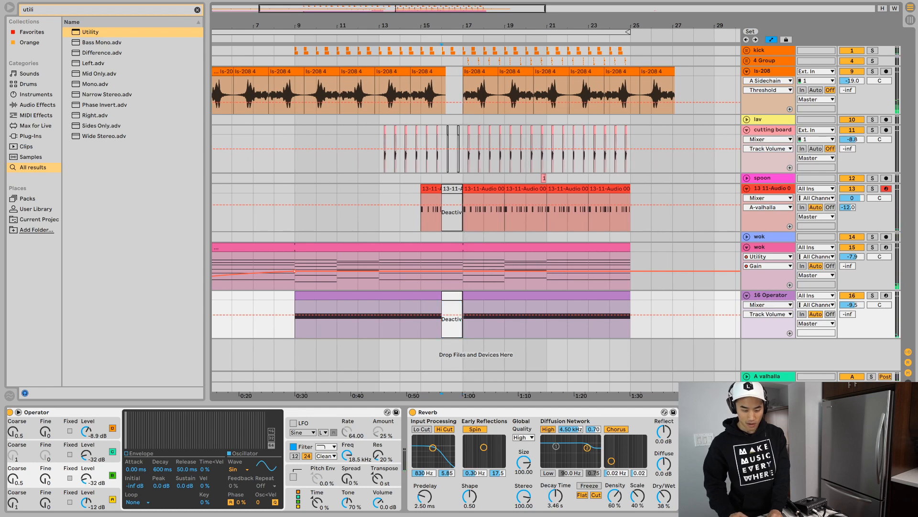
pyautogui.click(439, 51)
pyautogui.press('space')
pyautogui.scroll(10, 438, 50)
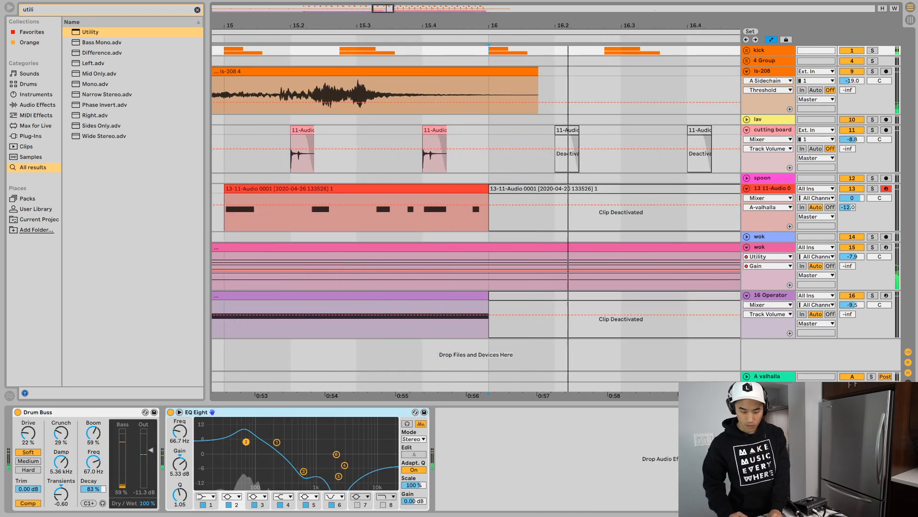
pyautogui.press('space')
pyautogui.moveTo(704, 51); pyautogui.dragTo(568, 51)
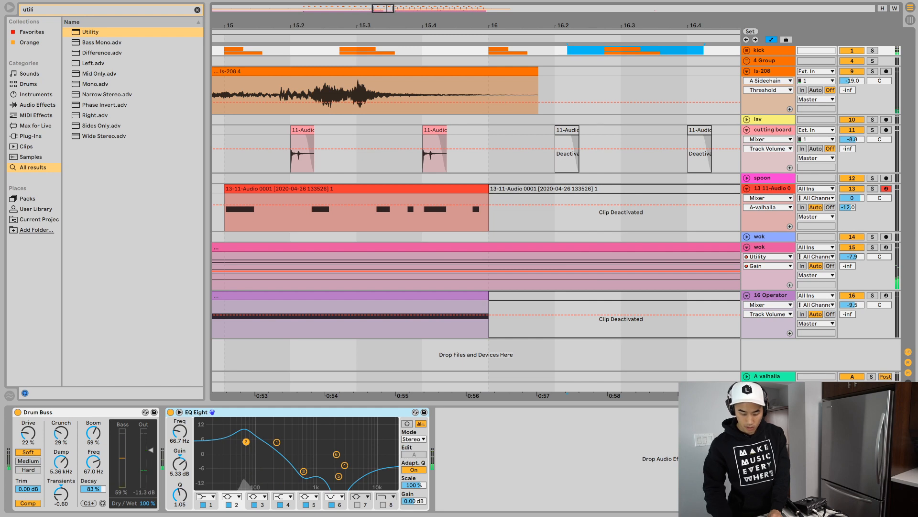
# - Audition the transition from the end of bar 15 into bar 17 and unfold the 4 Group to review its tracks
pyautogui.press('space')
pyautogui.press('space')
pyautogui.click(472, 50)
pyautogui.press('space')
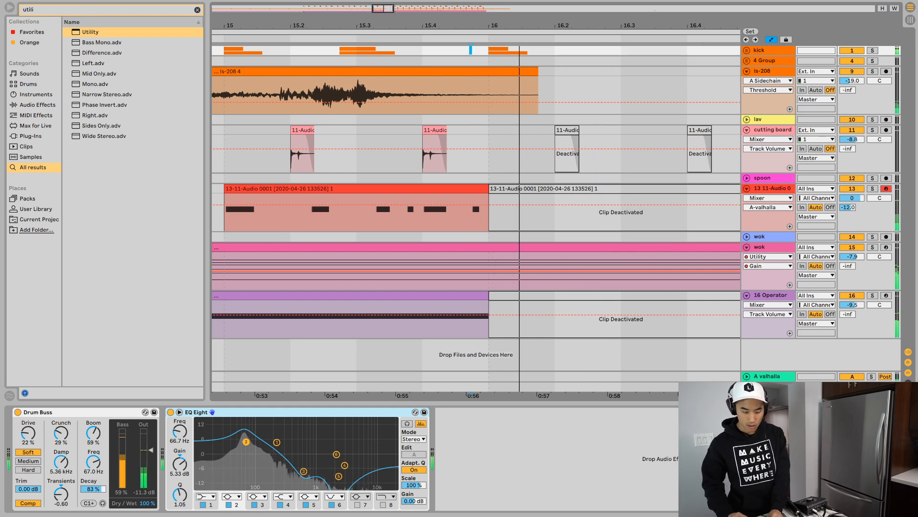
pyautogui.moveTo(448, 25); pyautogui.dragTo(448, 3)
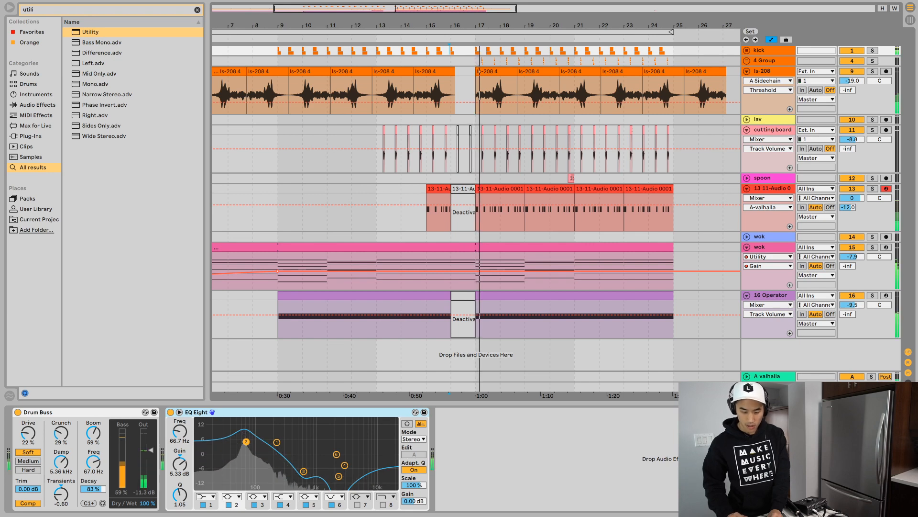
pyautogui.hscroll(-1, 720, 149)
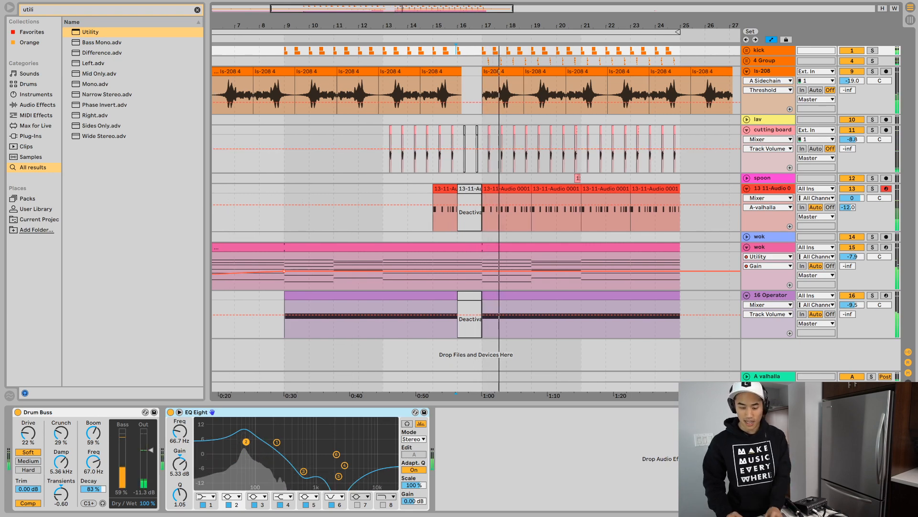
pyautogui.click(747, 61)
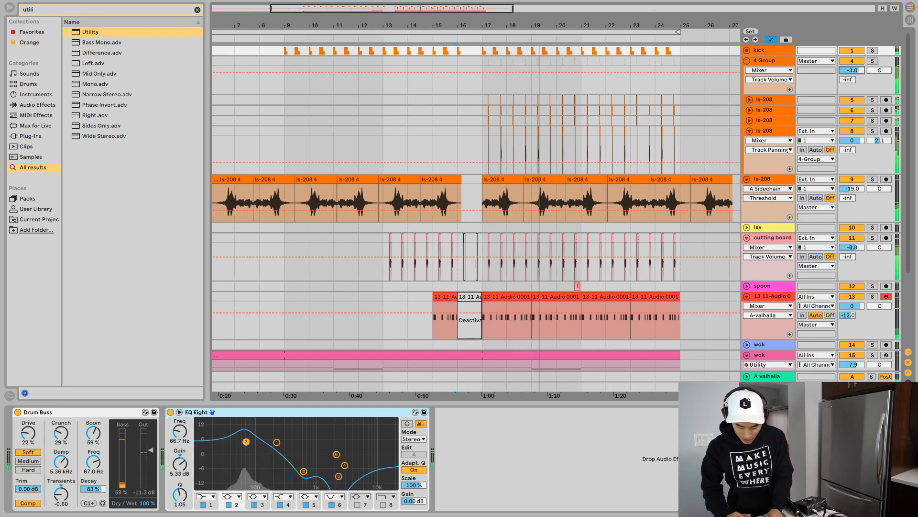
pyautogui.scroll(-4, 475, 215)
pyautogui.press('space')
pyautogui.click(568, 349)
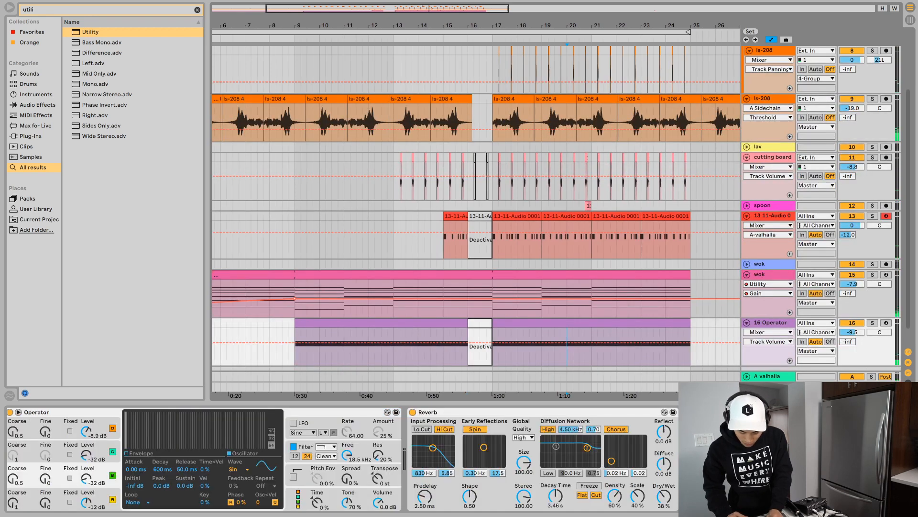
# - Delete the first four bars of time across all tracks and make the wok gain ramp rise straight from bar 1 to bar 5
pyautogui.hscroll(-5, 416, 299)
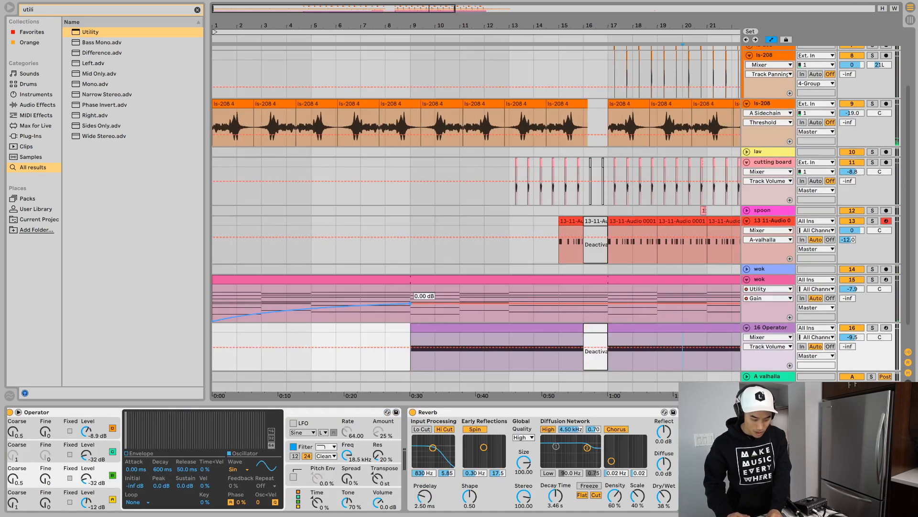
pyautogui.moveTo(312, 249); pyautogui.dragTo(213, 249)
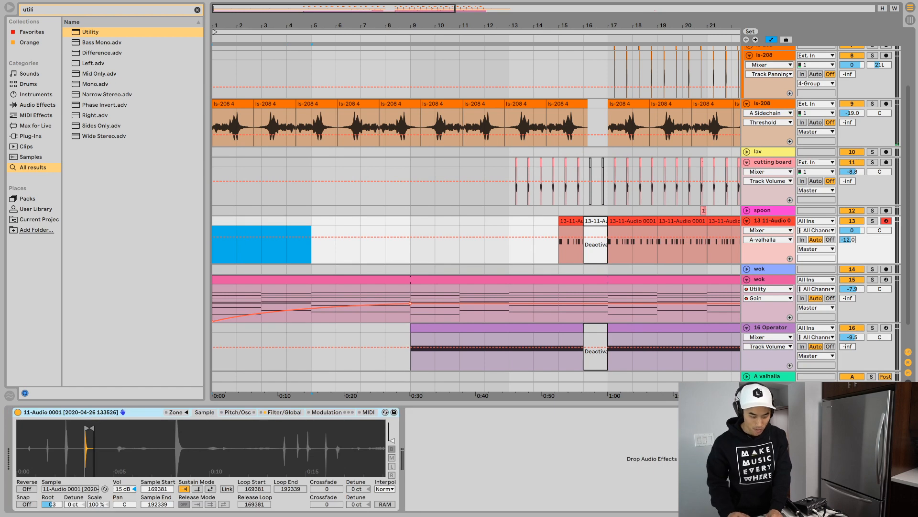
pyautogui.press('super+shift+Delete')
pyautogui.press('space')
pyautogui.click(213, 308)
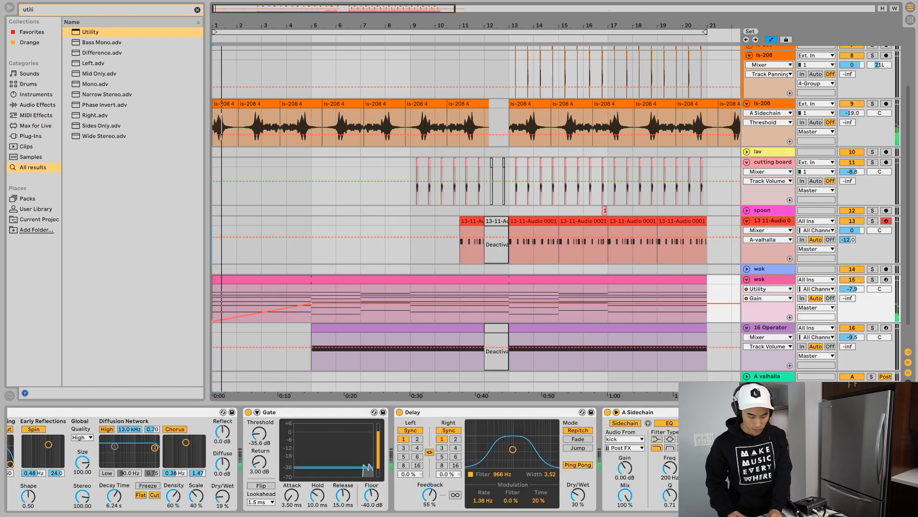
# - Listen to the shortened arrangement and fold all tracks for an overview of the whole song
pyautogui.scroll(-2, 476, 215)
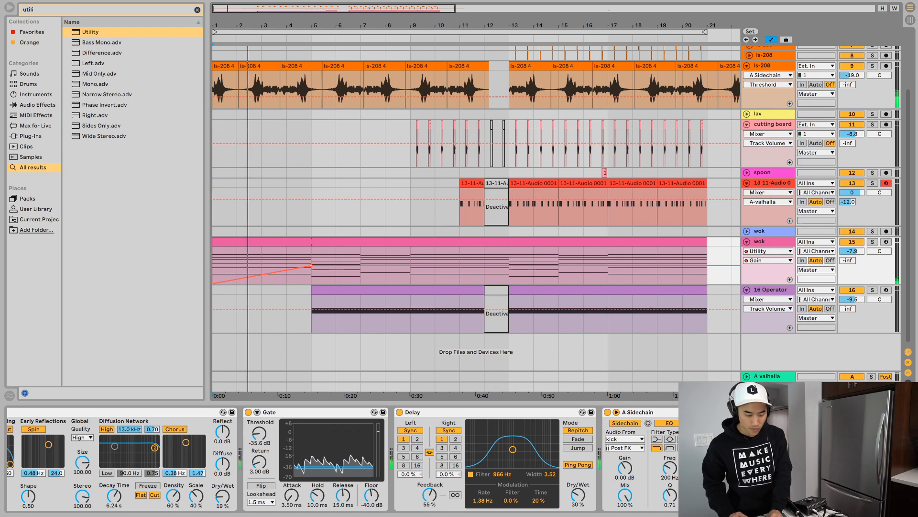
pyautogui.scroll(-3, 476, 215)
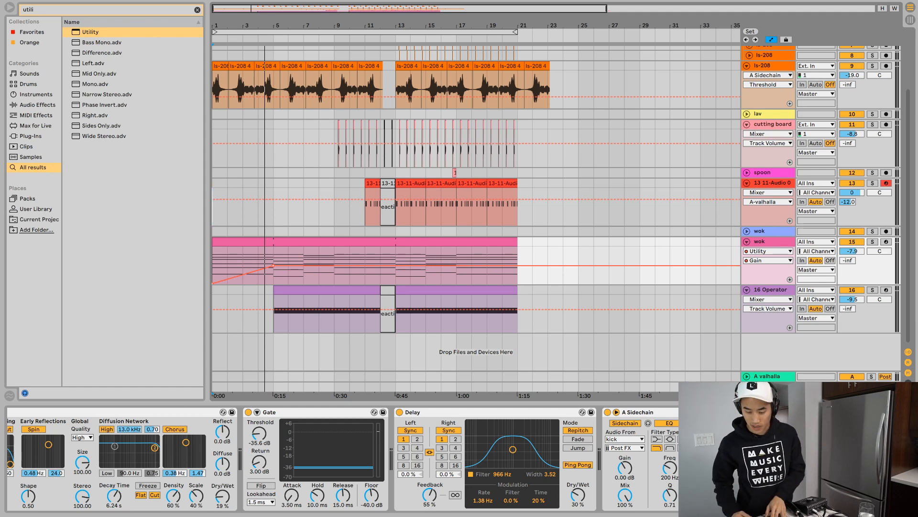
pyautogui.hotkey('alt', 'u')
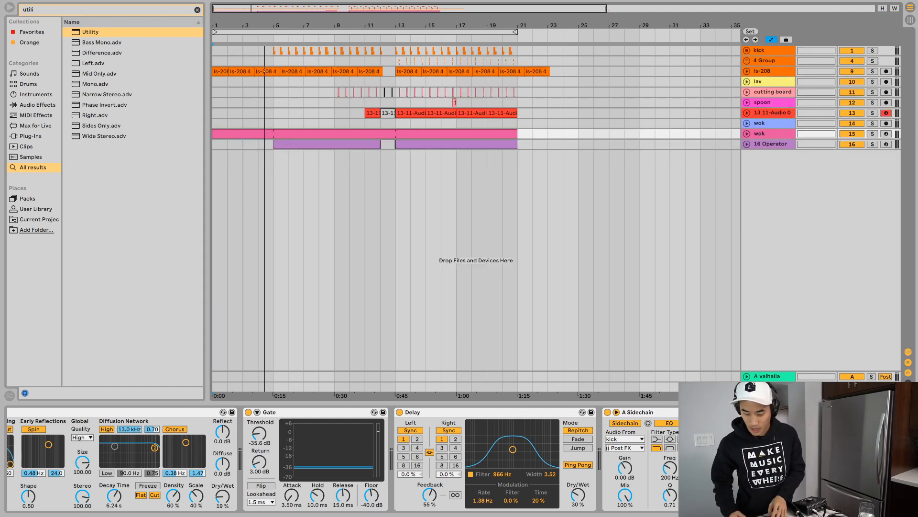
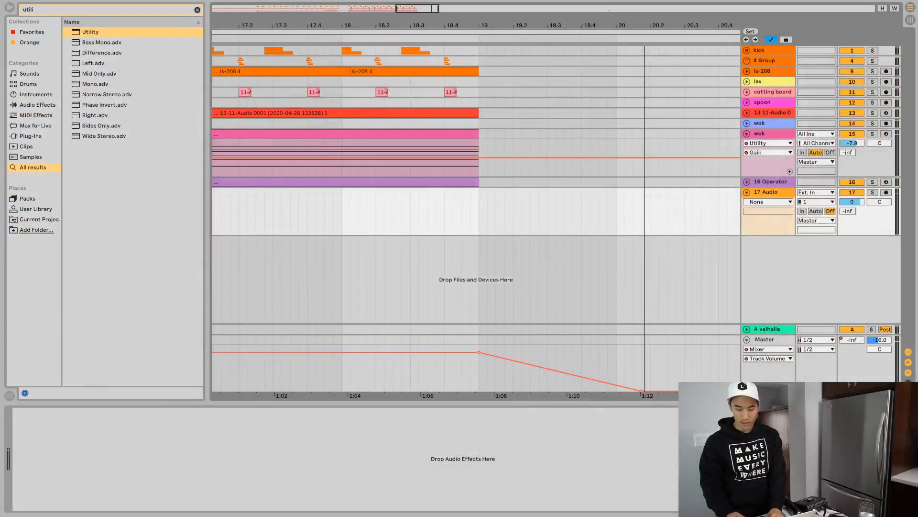
# - Search the browser for "a side" and load the A Sidechain compressor preset onto the 17 Audio track
pyautogui.press('super+r')
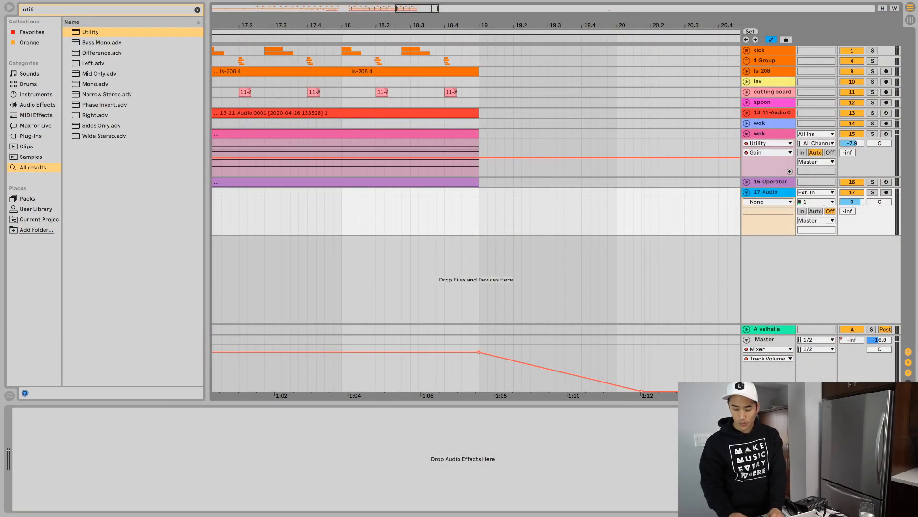
pyautogui.press('super+f')
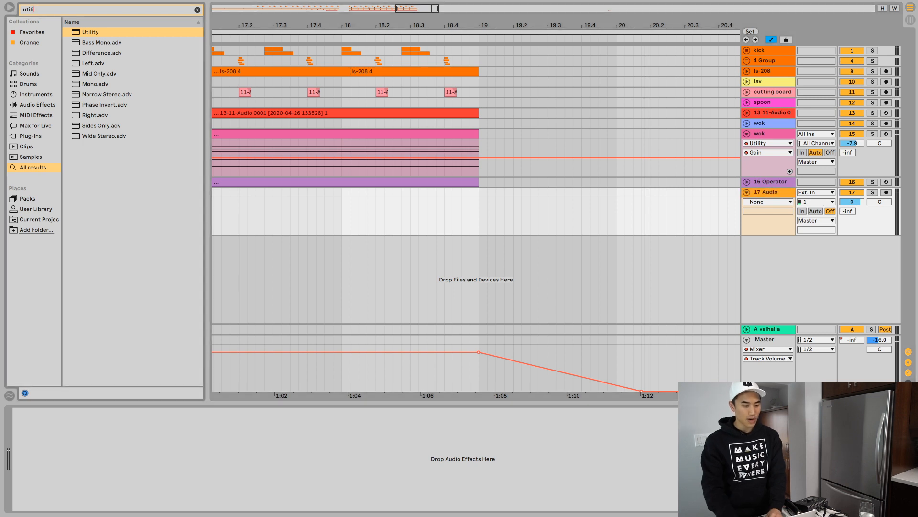
pyautogui.write('a side')
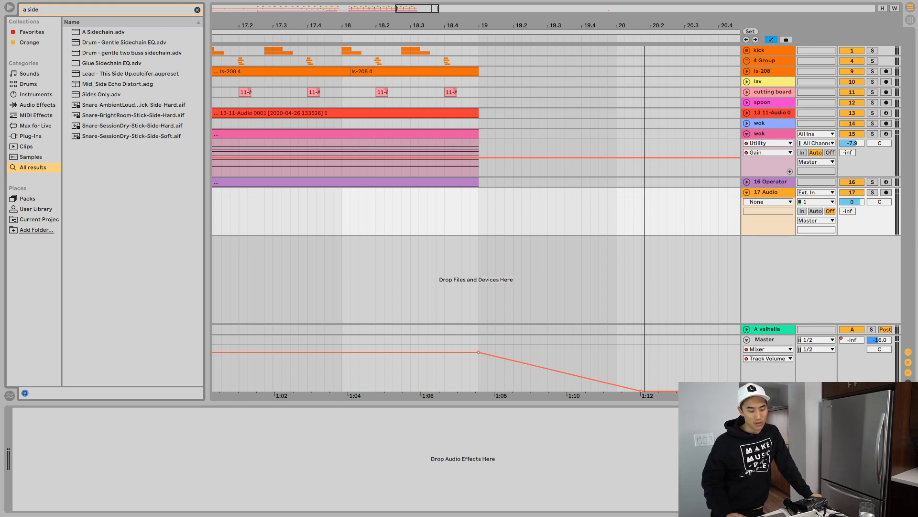
pyautogui.press('Down')
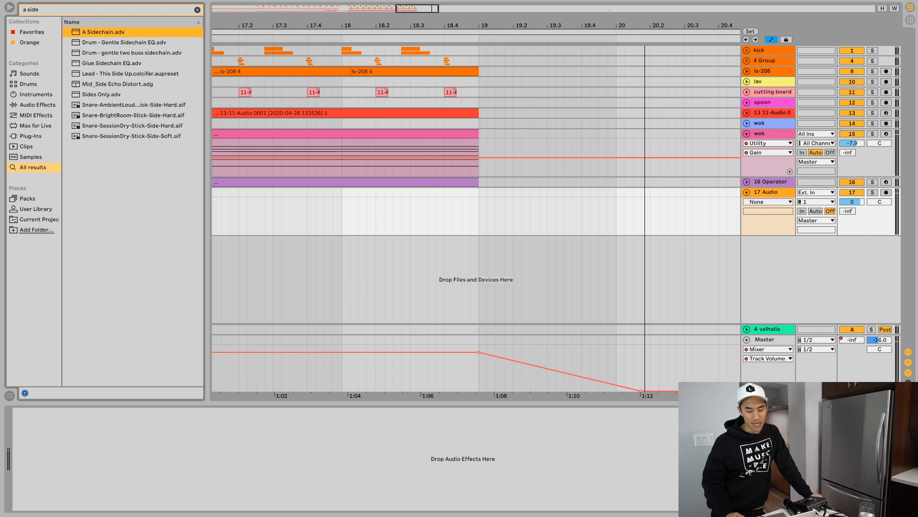
pyautogui.press('Return')
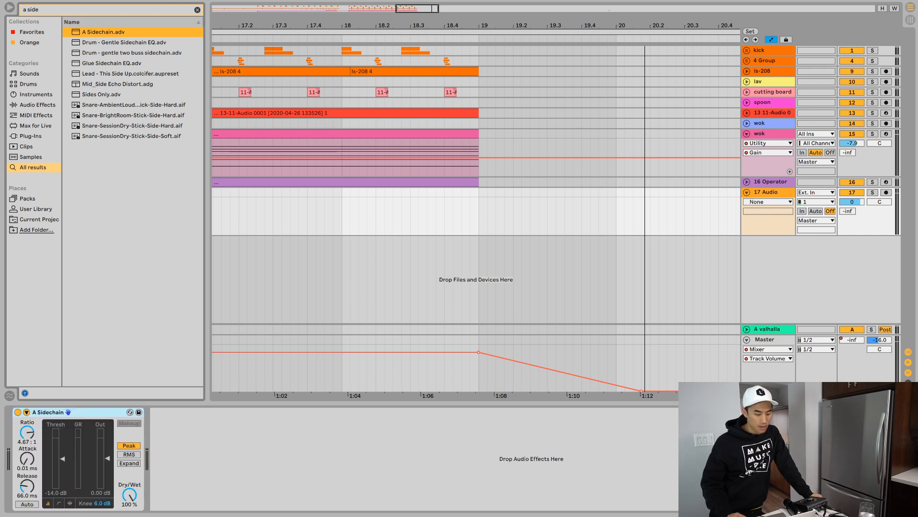
# - Expand the compressor's sidechain section, set its audio source to kick and select the low-pass sidechain EQ filter
pyautogui.click(26, 412)
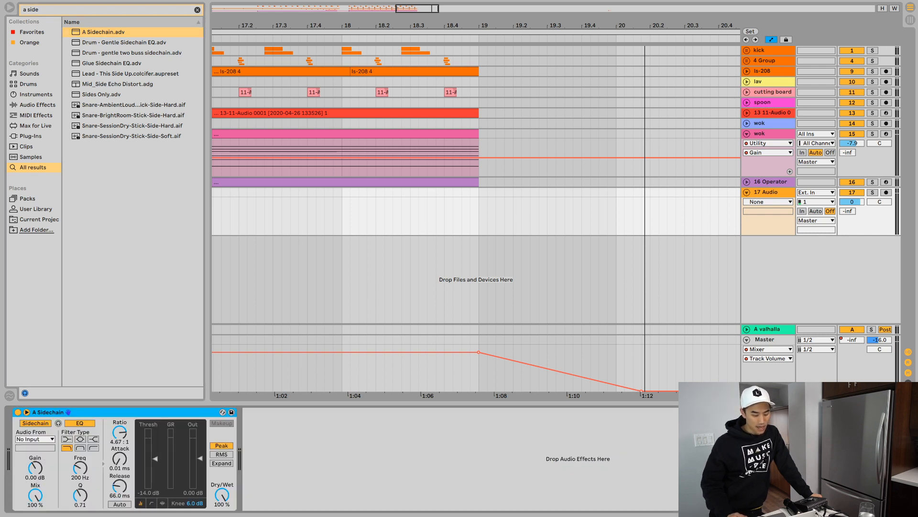
pyautogui.click(35, 439)
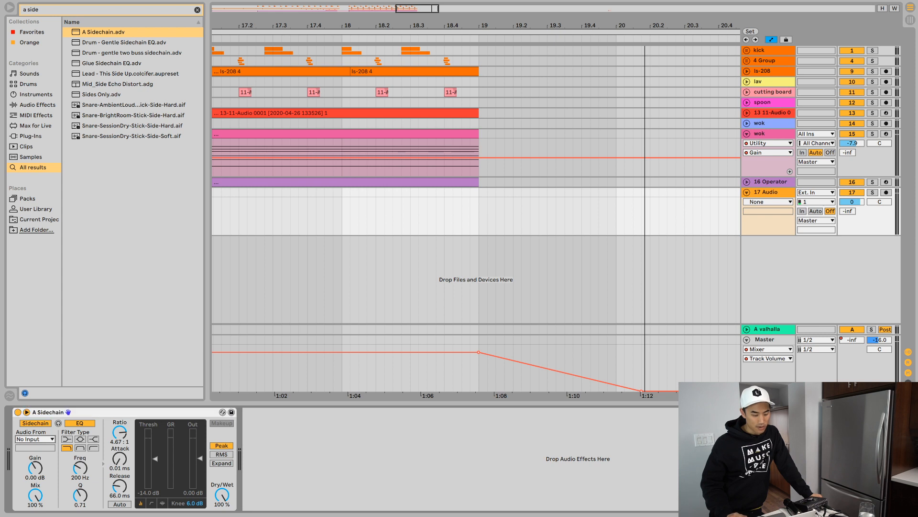
pyautogui.click(35, 439)
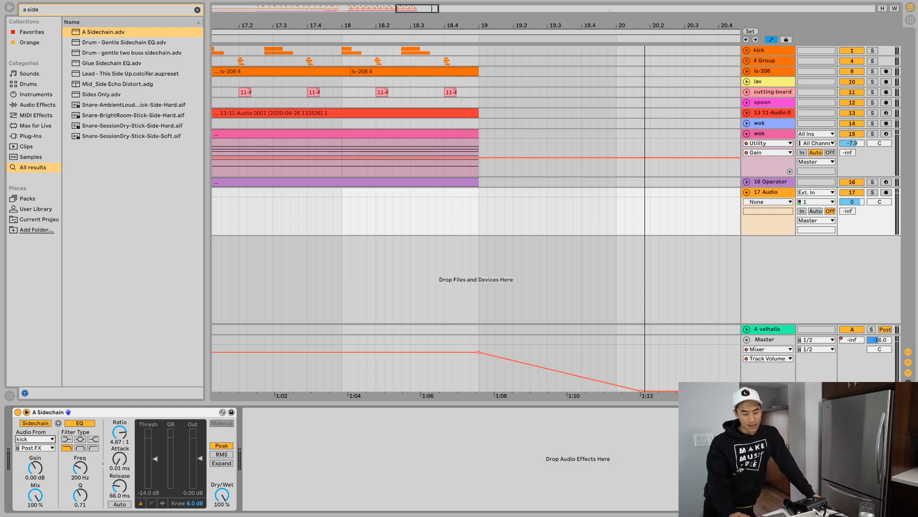
pyautogui.click(67, 448)
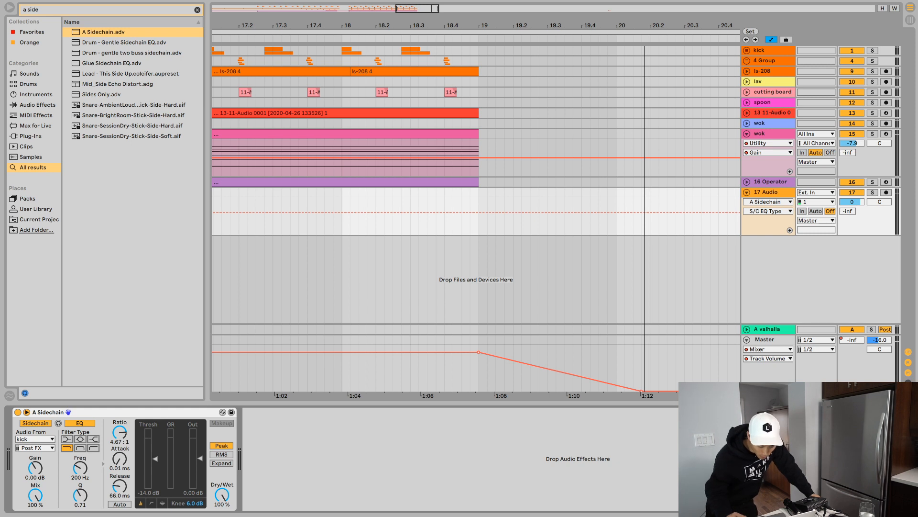
# - Set the compressor's ratio to 4.34:1 and threshold to -4.27 dB, and select the attack and release controls for review
pyautogui.moveTo(120, 432)
pyautogui.mouseDown()
pyautogui.moveTo(120, 419)
pyautogui.moveTo(119, 431)
pyautogui.mouseUp()
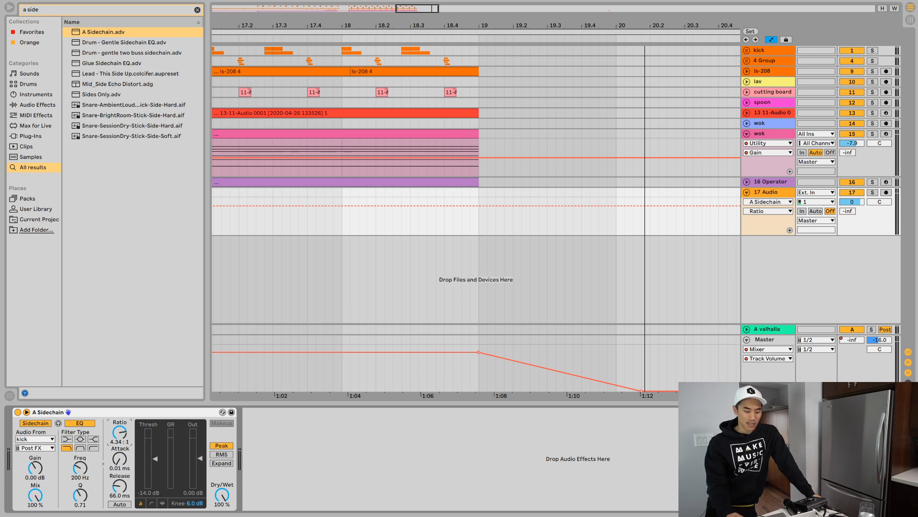
pyautogui.moveTo(155, 459)
pyautogui.mouseDown()
pyautogui.moveTo(155, 472)
pyautogui.moveTo(155, 463)
pyautogui.mouseUp()
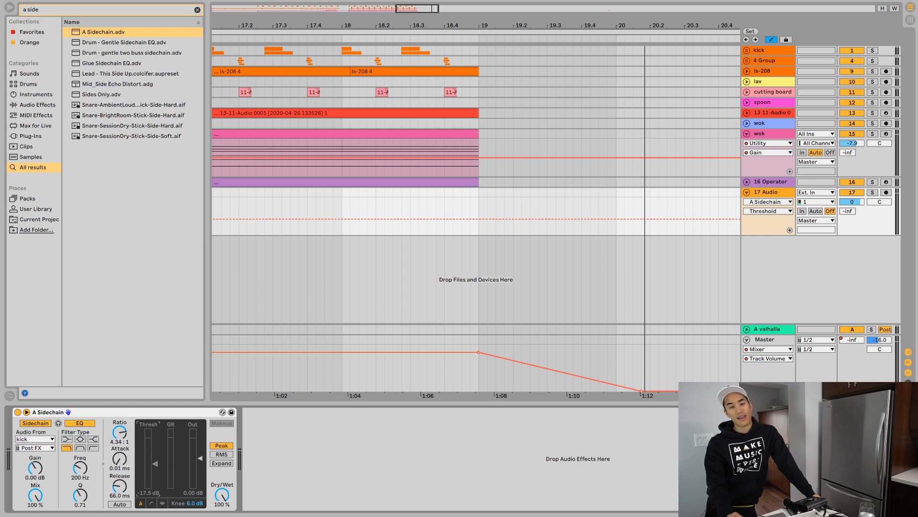
pyautogui.moveTo(155, 463); pyautogui.dragTo(155, 444)
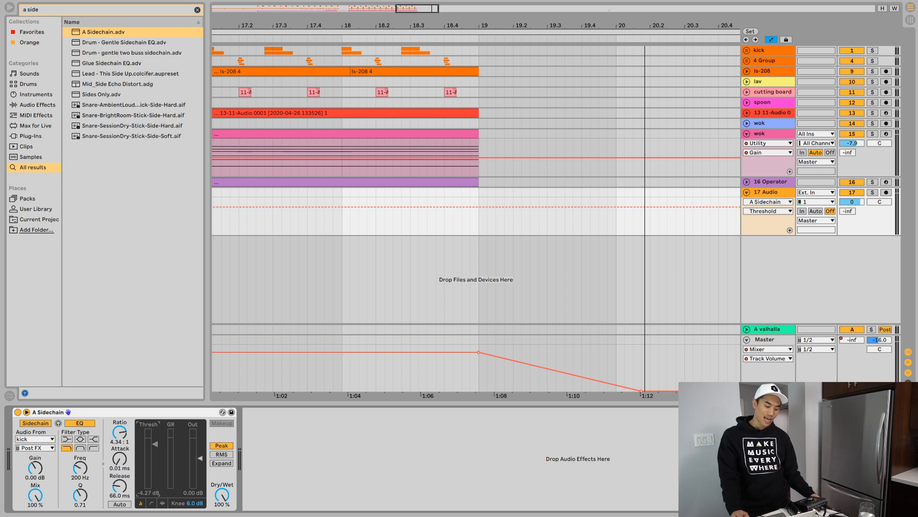
pyautogui.click(119, 459)
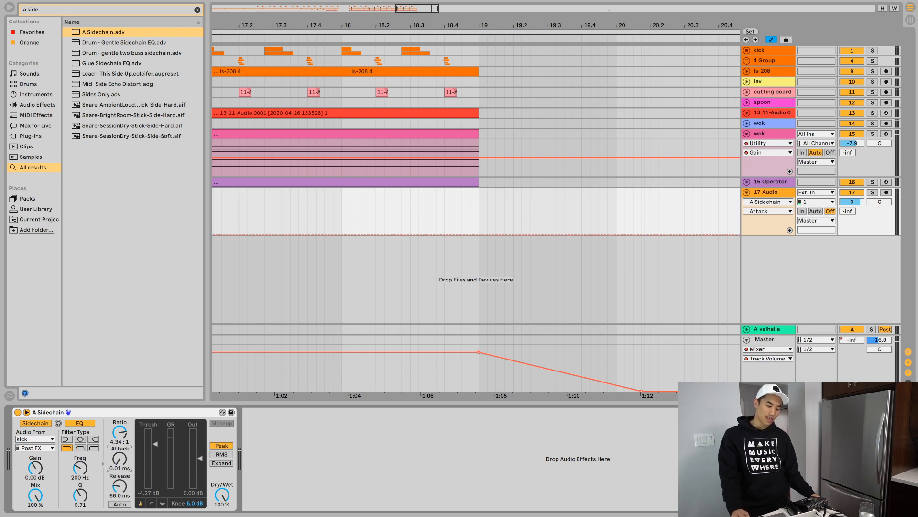
pyautogui.click(119, 486)
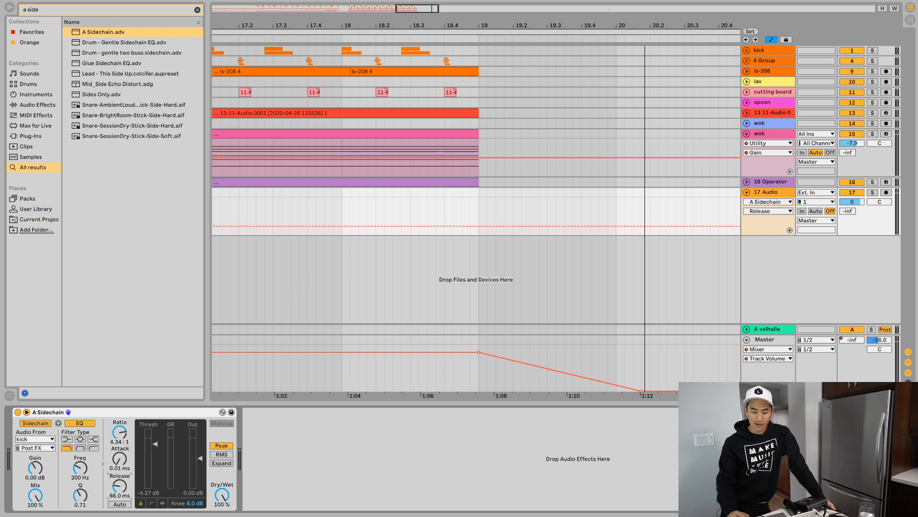
pyautogui.click(591, 213)
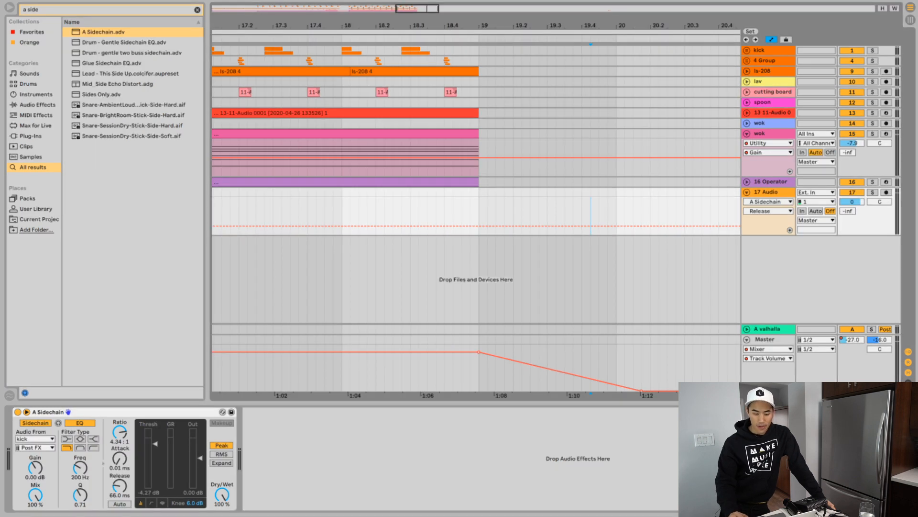